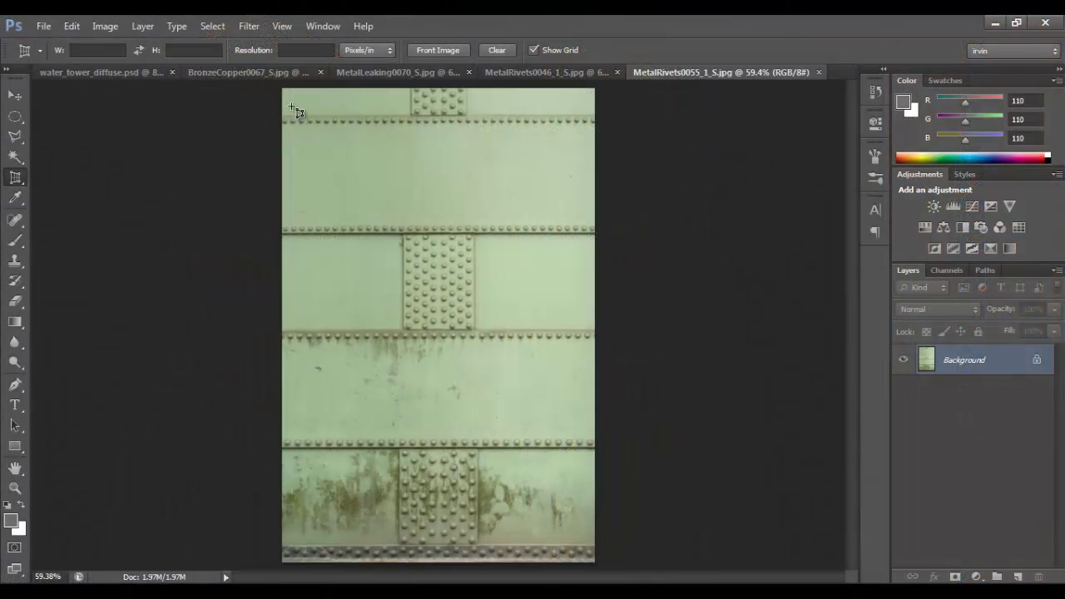
Perspective-crop the green rivet photo so its top edge follows the top rivet seam.
drag(282, 119, 625, 563)
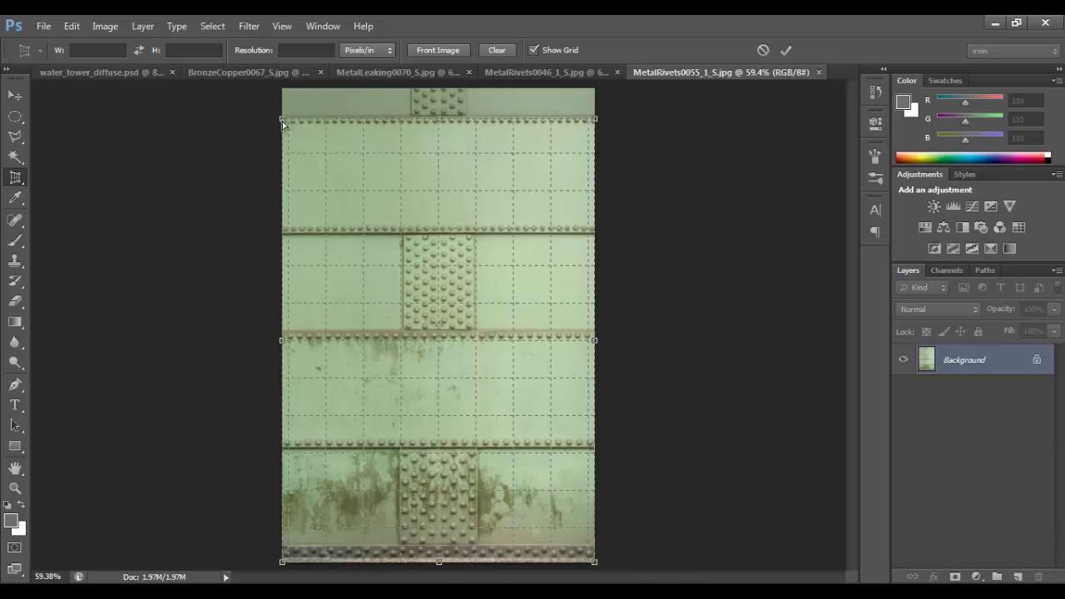
drag(596, 120, 596, 117)
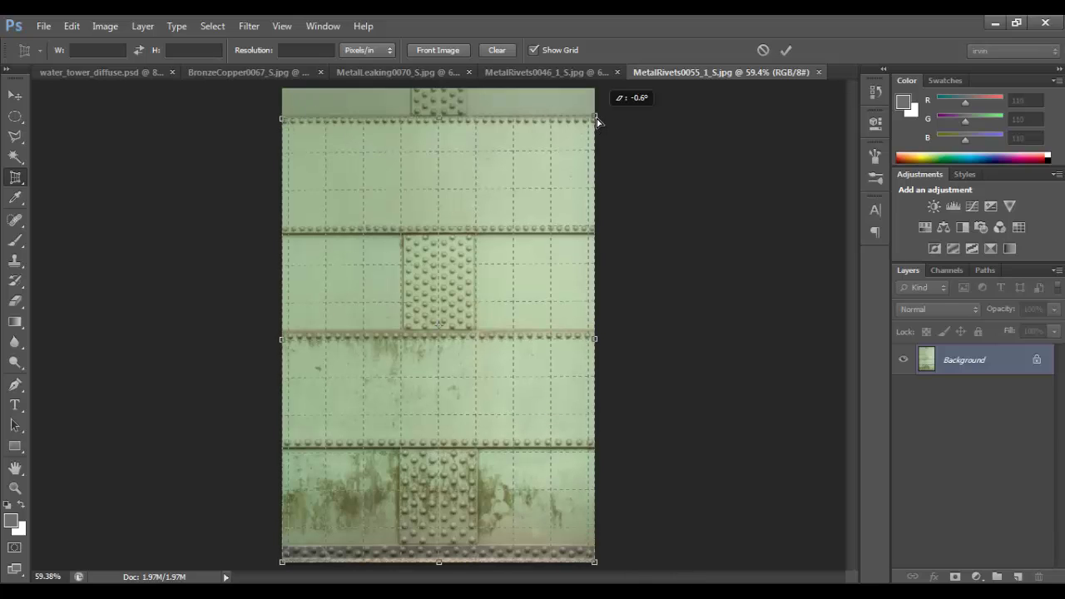
key(Return)
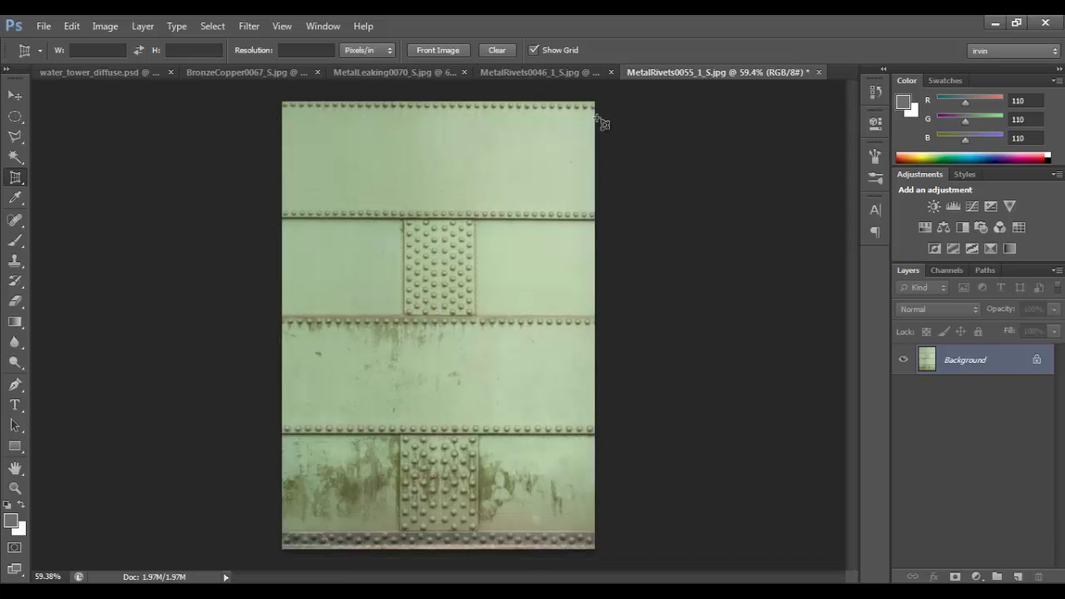
Bring the cropped riveted texture into water_tower_diffuse.psd as a new layer.
key(v)
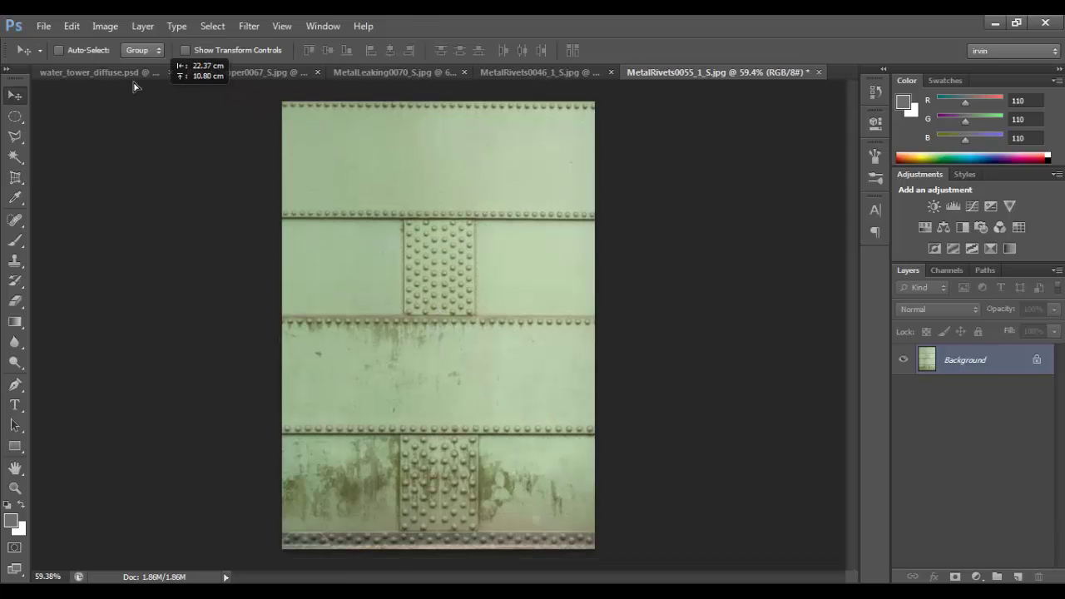
click(127, 73)
drag(126, 81, 462, 283)
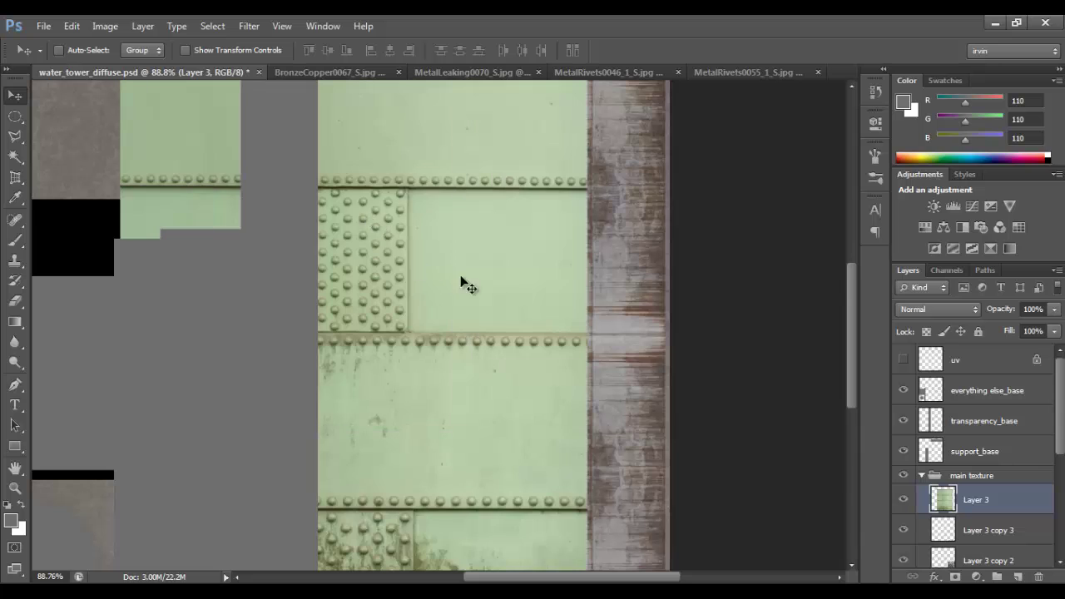
scroll(523, 281, down, 5)
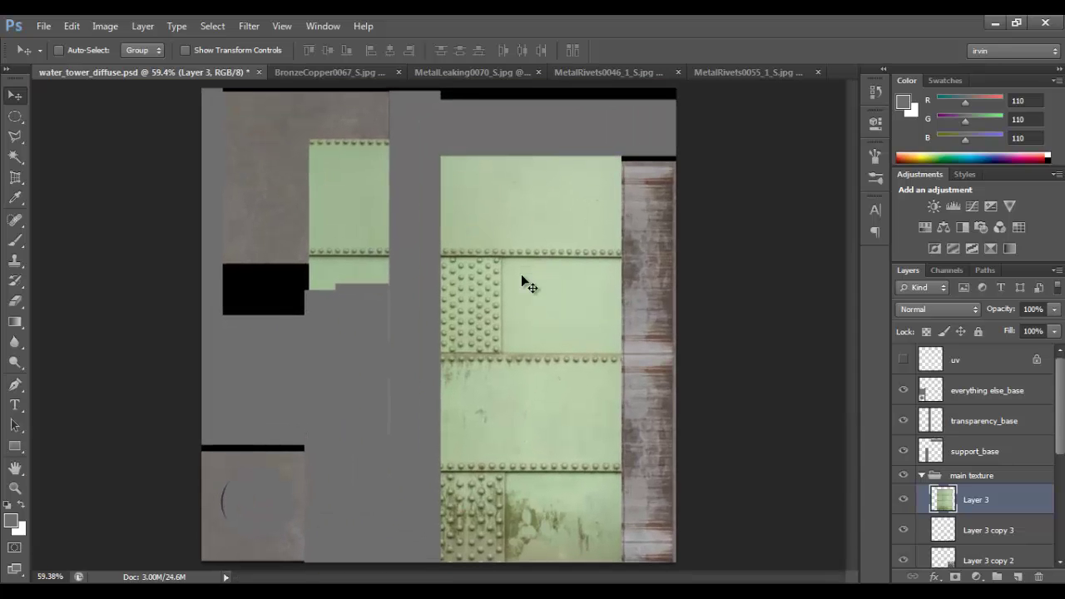
Rotate the texture 90° and shrink it to about 72% in the tank's lower right.
key(ctrl+t)
drag(680, 270, 541, 491)
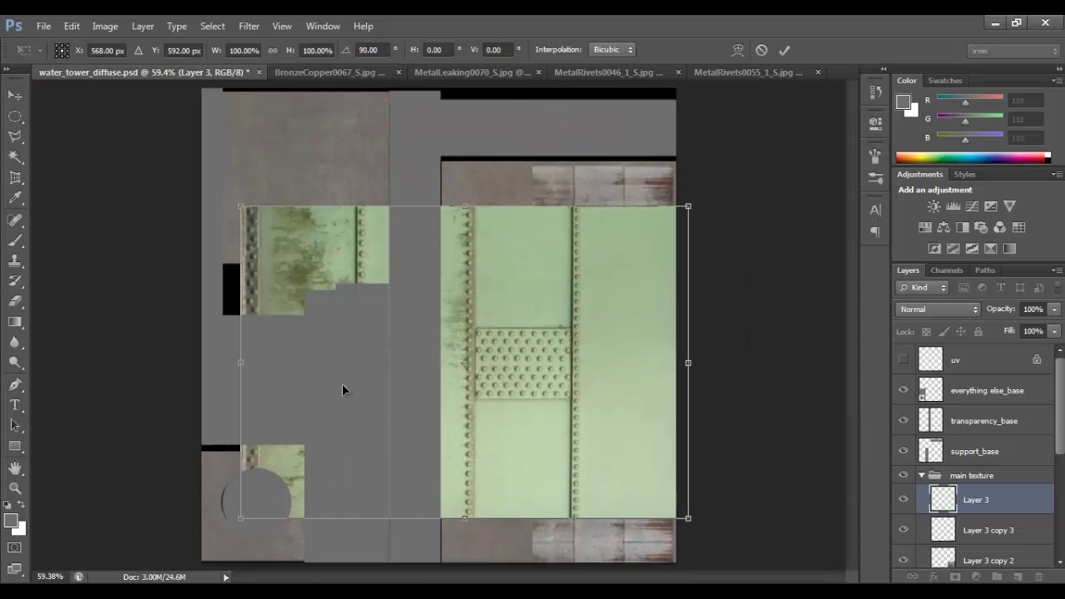
drag(243, 206, 547, 418)
key(Return)
key(ctrl+t)
key(Return)
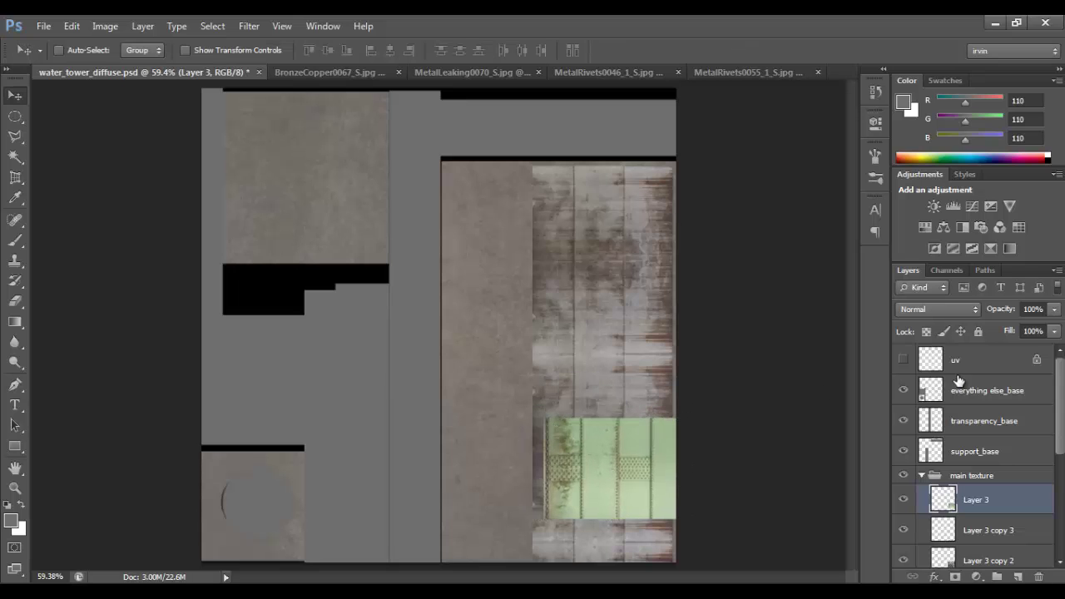
Hide Layer 3 copy 3, Layer 3 copy 2 and Layer 3 copy.
scroll(968, 473, down, 2)
click(905, 468)
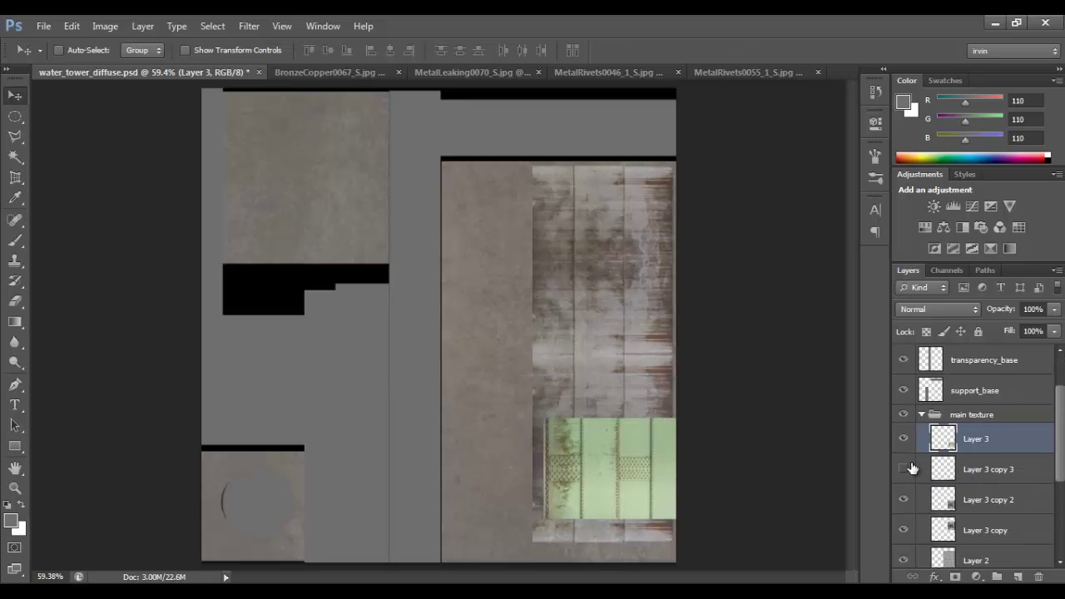
click(906, 501)
click(905, 529)
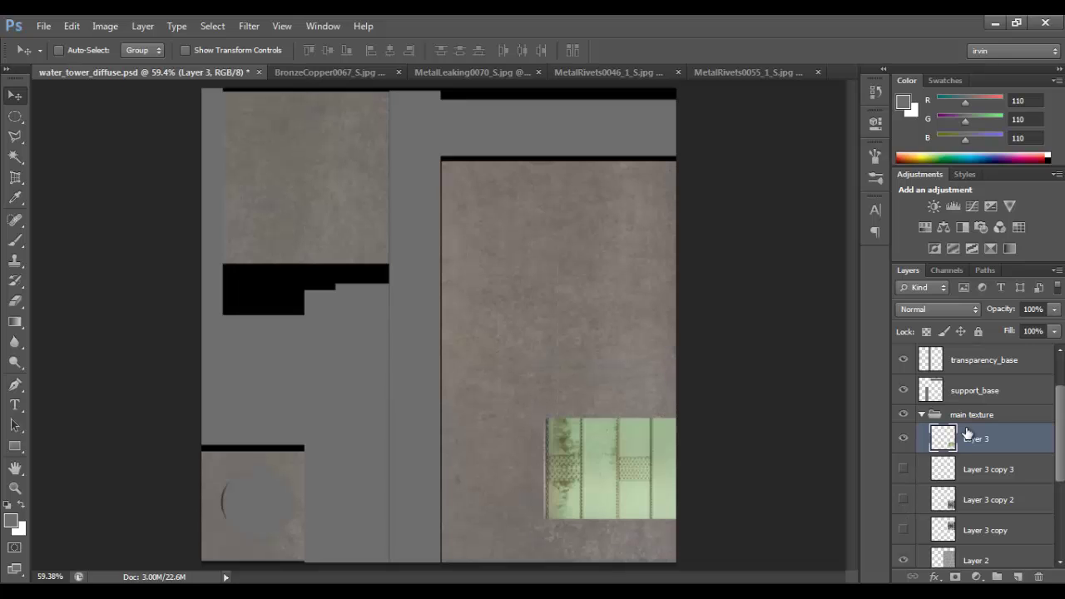
Set Layer 3's blend mode to Overlay, then Soft Light.
click(957, 309)
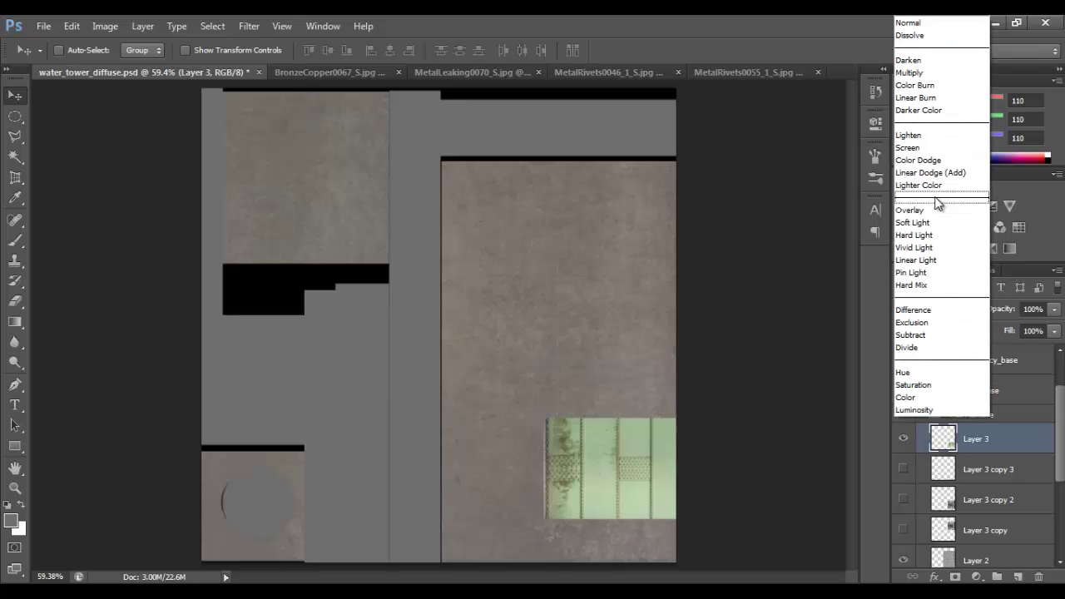
click(939, 208)
key(shift+plus)
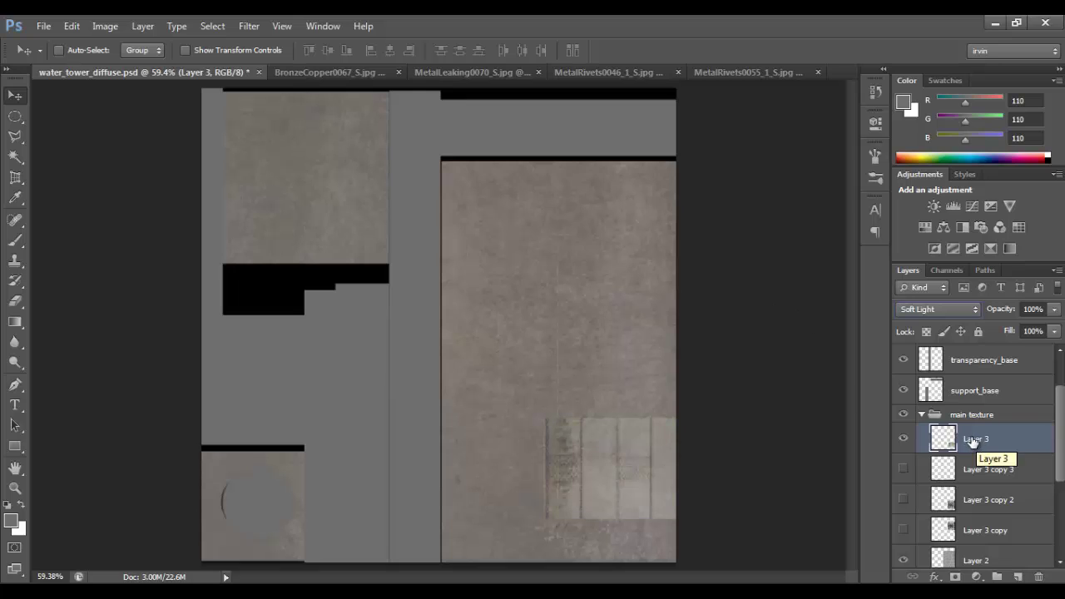
Reposition the Soft Light rivet panel higher up the tank area.
scroll(727, 464, up, 3)
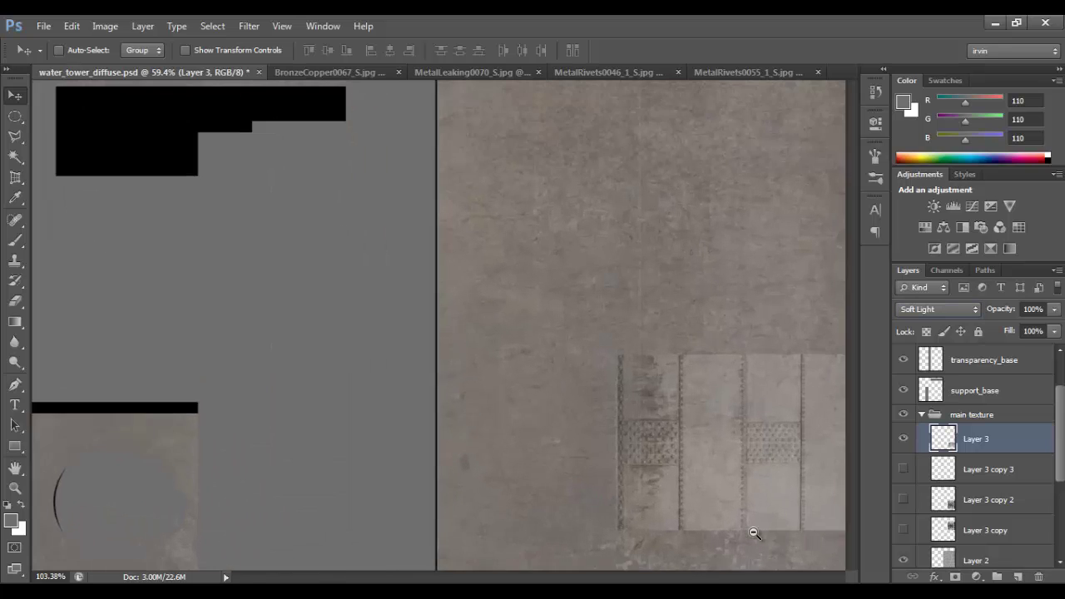
mouse_move(549, 450)
mouse_down()
mouse_move(632, 184)
mouse_move(611, 384)
mouse_up()
drag(540, 419, 538, 271)
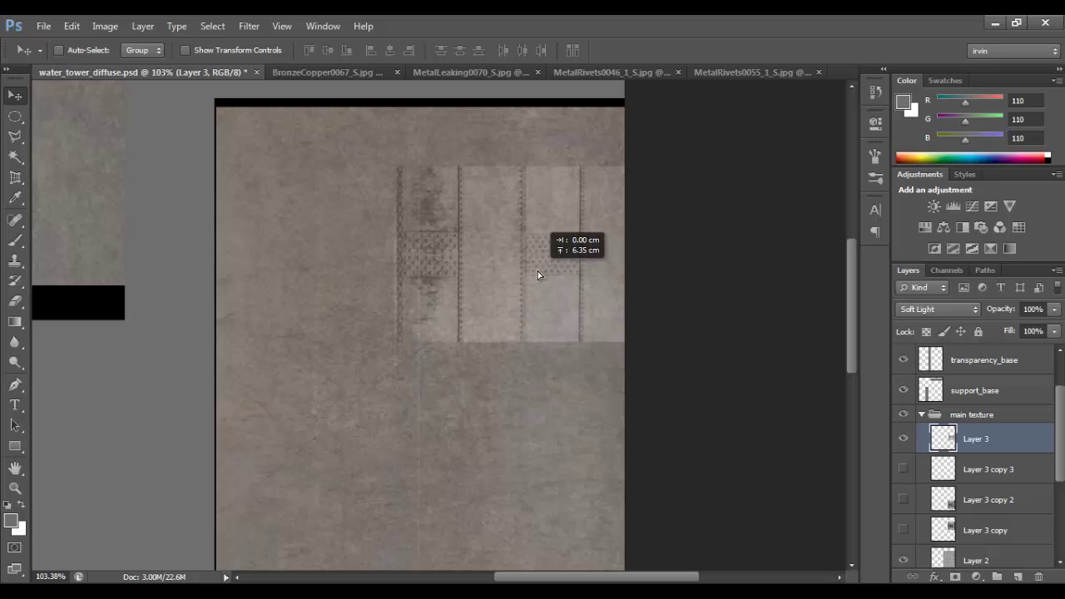
mouse_move(549, 227)
mouse_down()
mouse_move(535, 403)
mouse_move(603, 433)
mouse_move(571, 416)
mouse_move(594, 233)
mouse_move(584, 190)
mouse_move(581, 409)
mouse_up()
Duplicate the rivet panel layer, undoing the one extra copy.
key(ctrl+j)
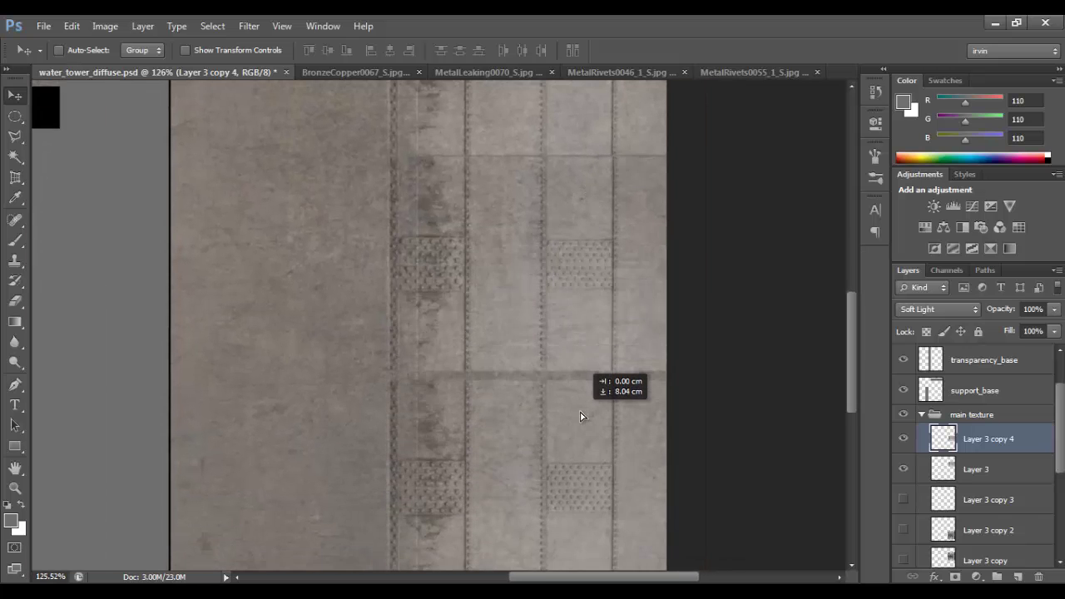
key(ctrl+j)
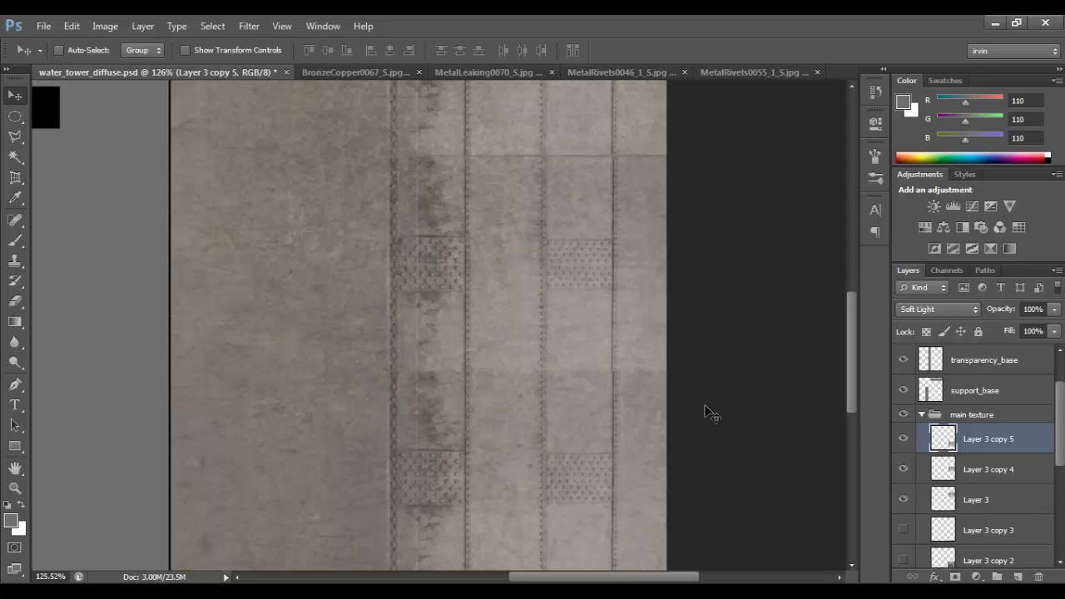
scroll(704, 411, down, 1)
scroll(682, 391, down, 2)
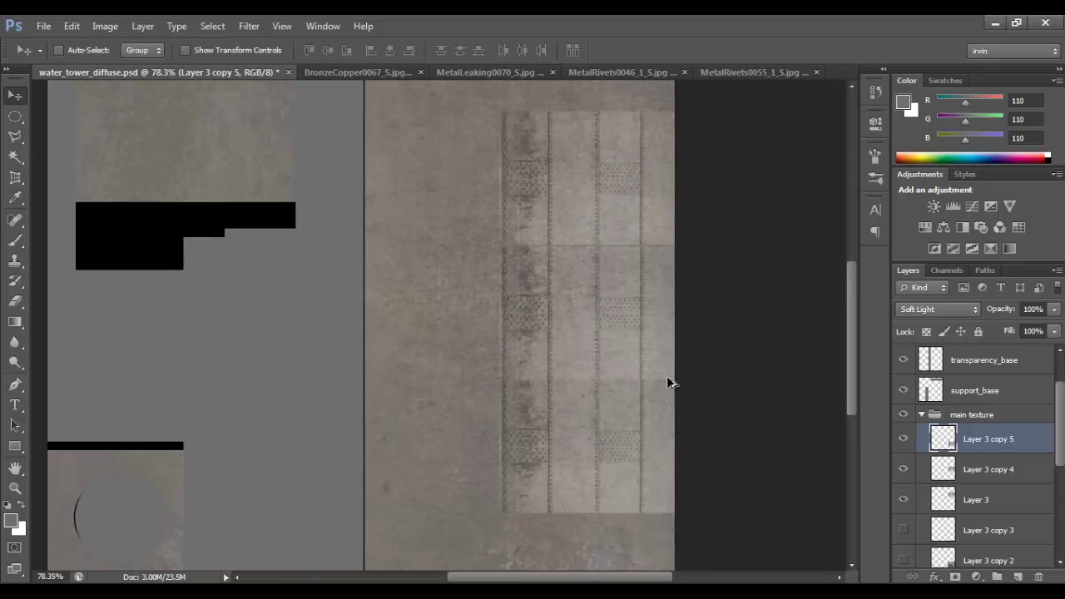
key(ctrl+z)
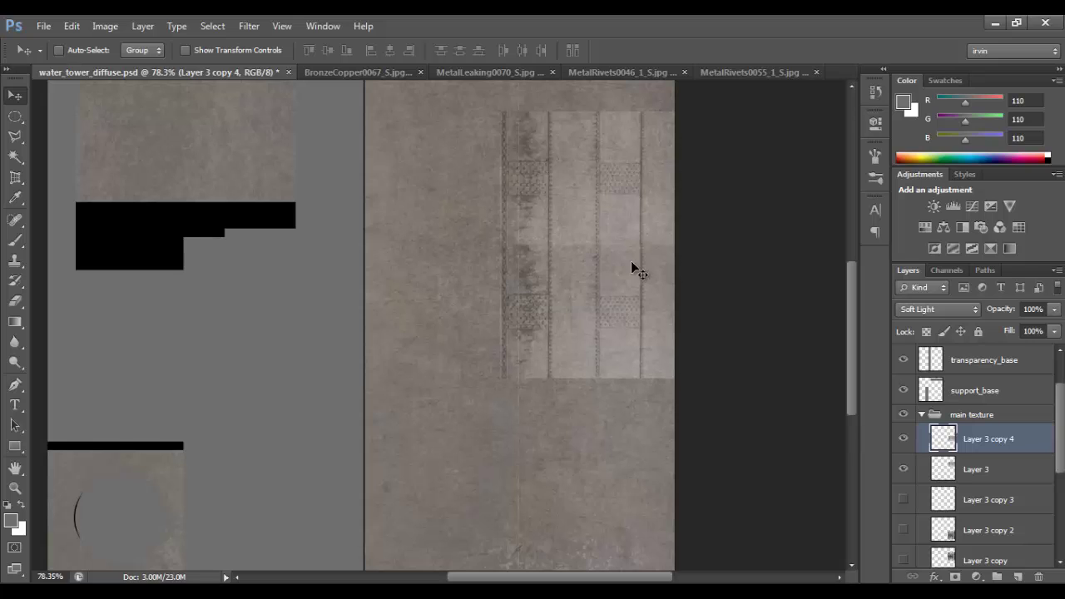
Move the copy below the original panel and add Layer 3 to the selection.
drag(632, 265, 629, 408)
key(alt)
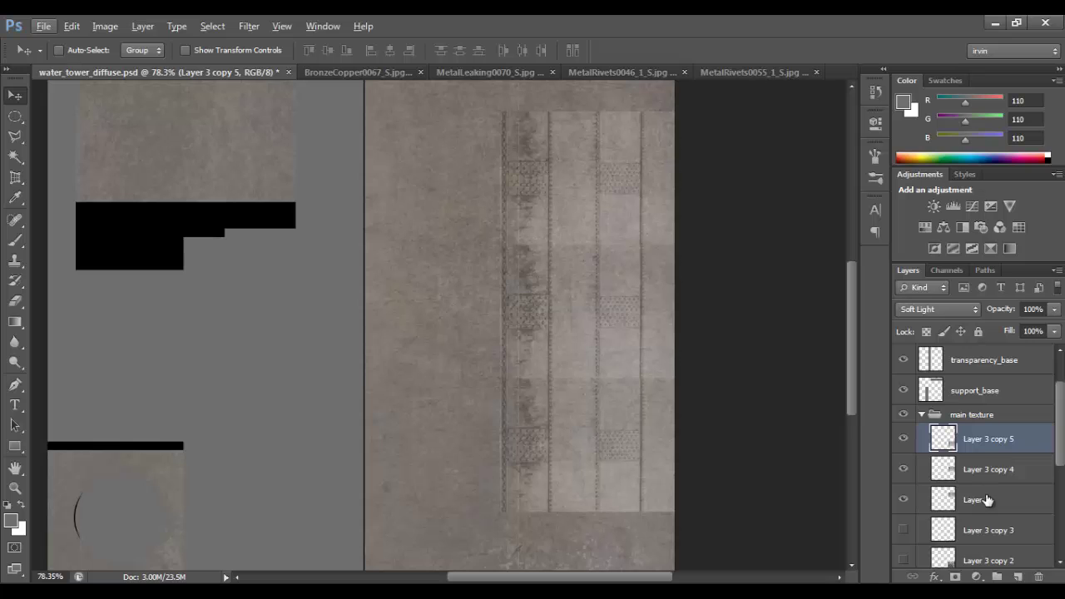
shift+click(988, 500)
scroll(600, 311, down, 3)
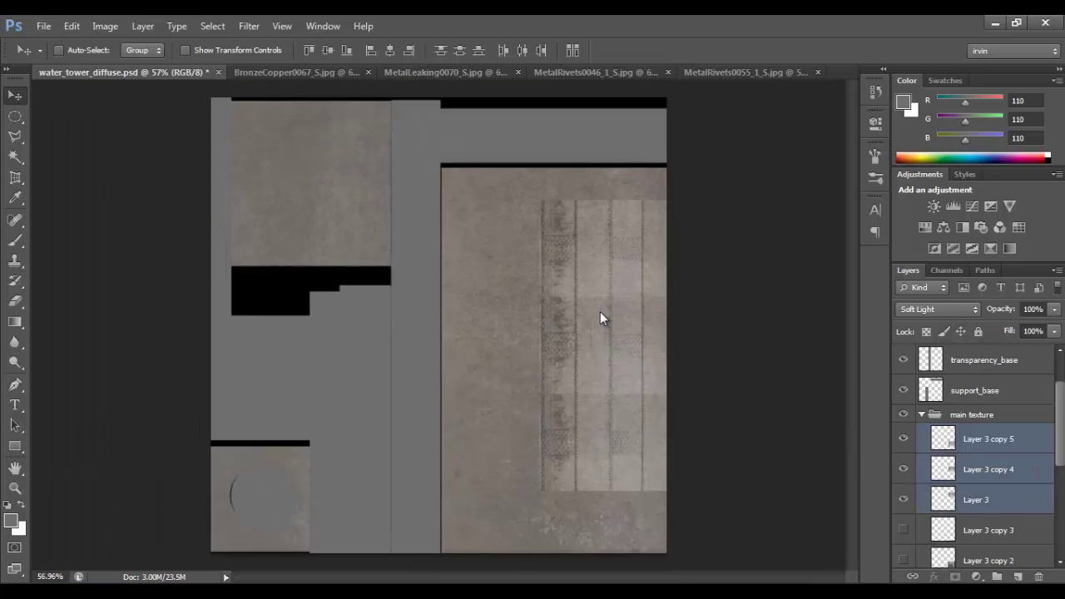
Nudge the stacked panels upward and merge the three layers into one strip.
key(shift+Up)
key(shift+Up)
key(shift+Up)
key(shift+Up)
key(shift+Up)
key(shift+Up)
key(shift+Up)
key(shift+Up)
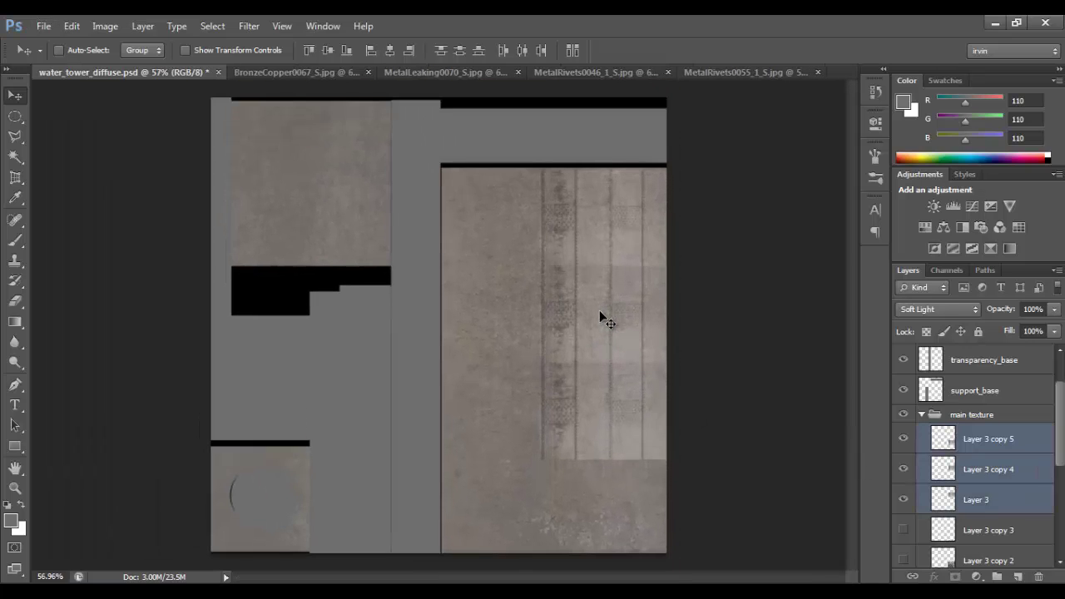
key(shift+Up)
right_click(978, 441)
click(931, 396)
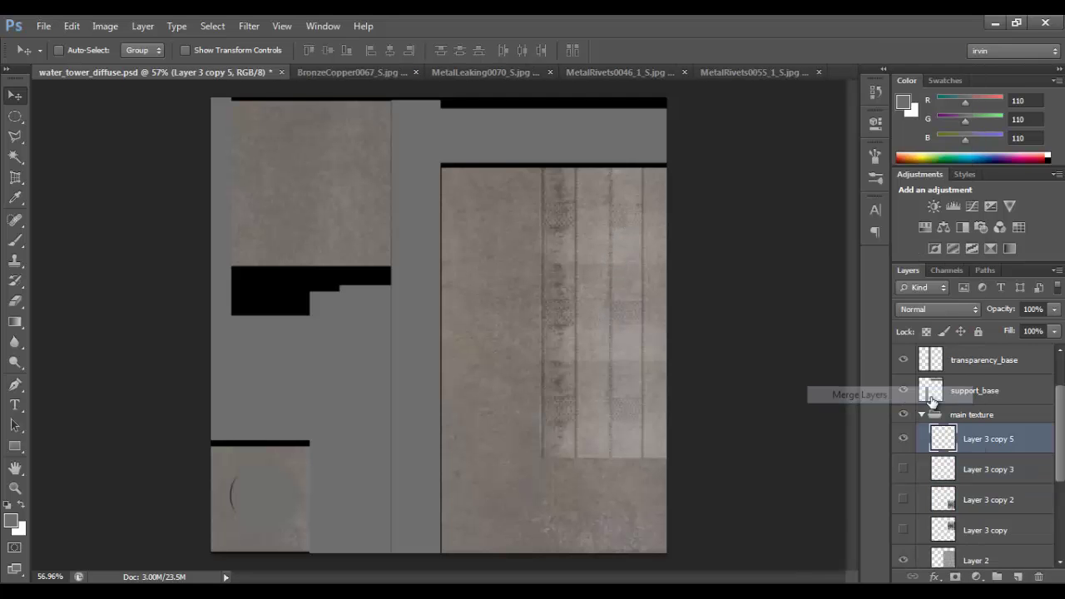
Copy the strip down to the tank bottom, merge both, then offset a duplicate leftward.
drag(614, 239, 616, 516)
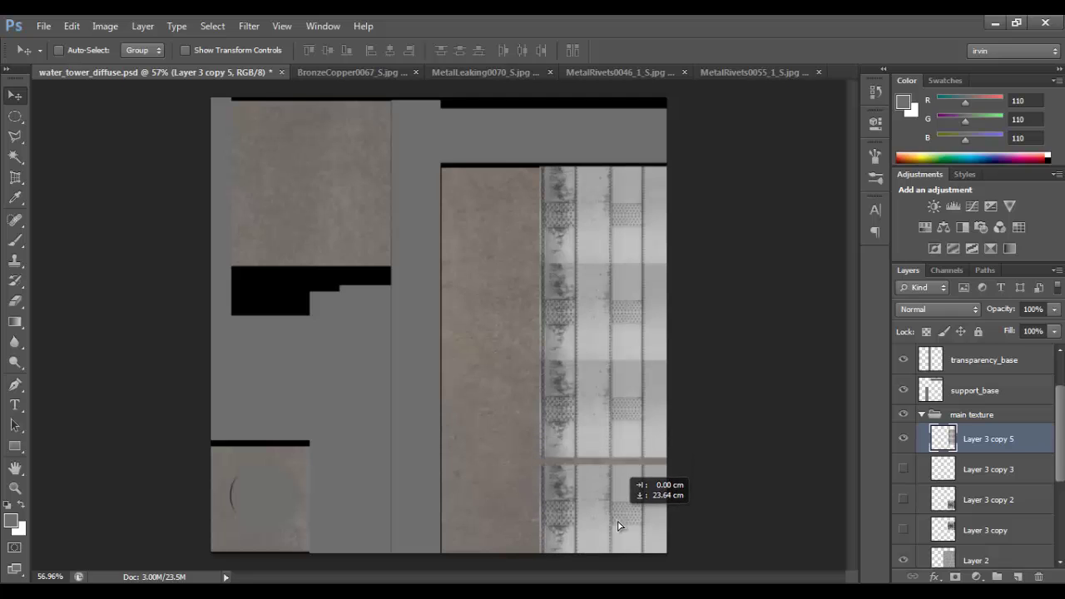
ctrl+click(944, 468)
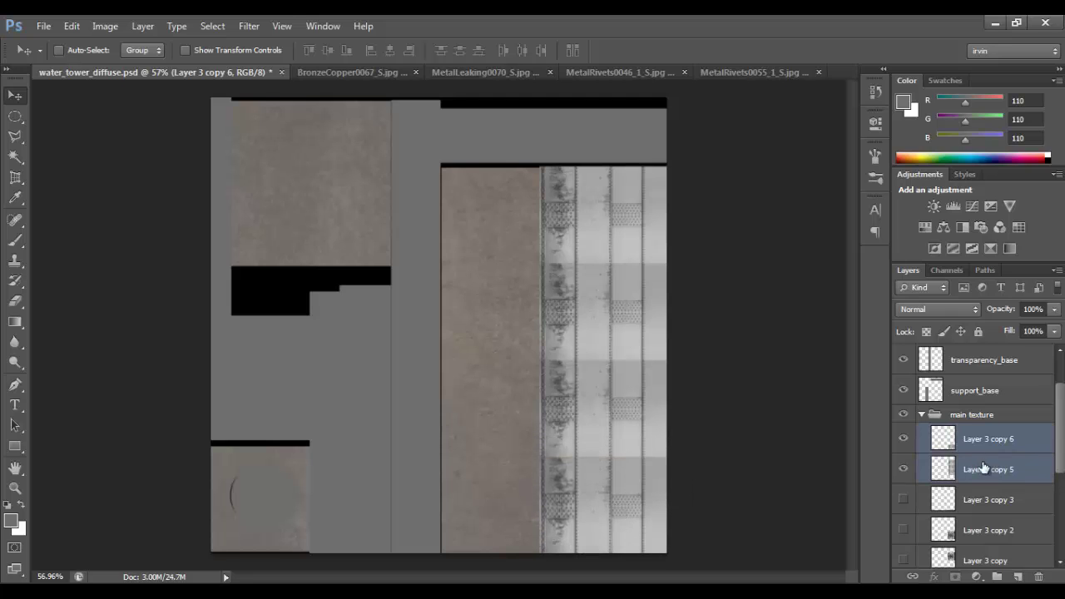
right_click(988, 469)
click(902, 399)
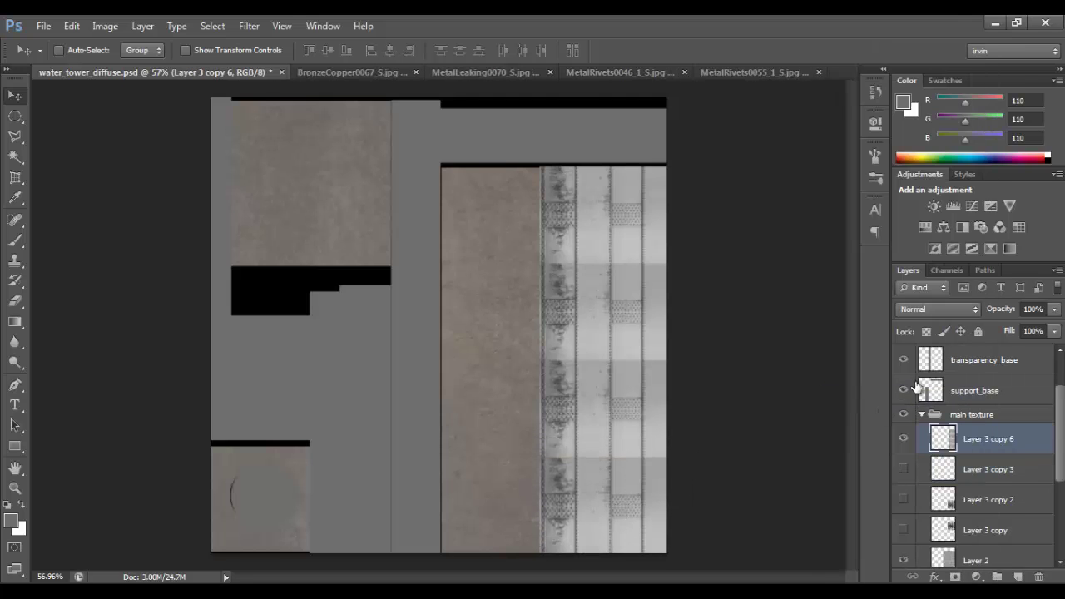
mouse_move(635, 411)
mouse_down()
mouse_move(491, 398)
mouse_move(500, 399)
mouse_up()
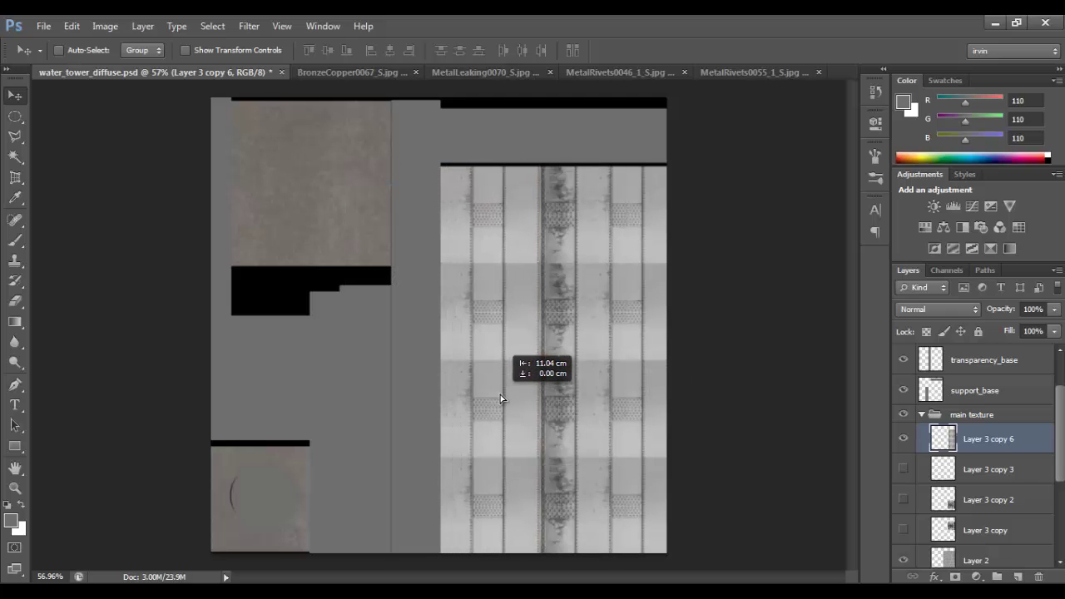
key(ctrl+j)
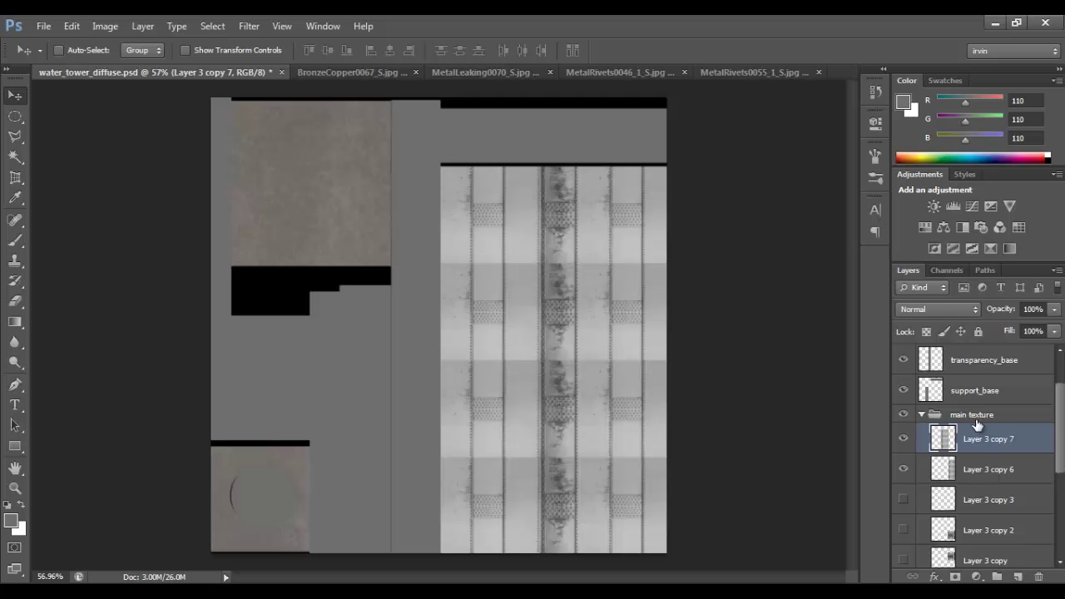
Select both strip layers and try Overlay, Lighten, Multiply and other blend modes.
shift+click(985, 463)
click(939, 309)
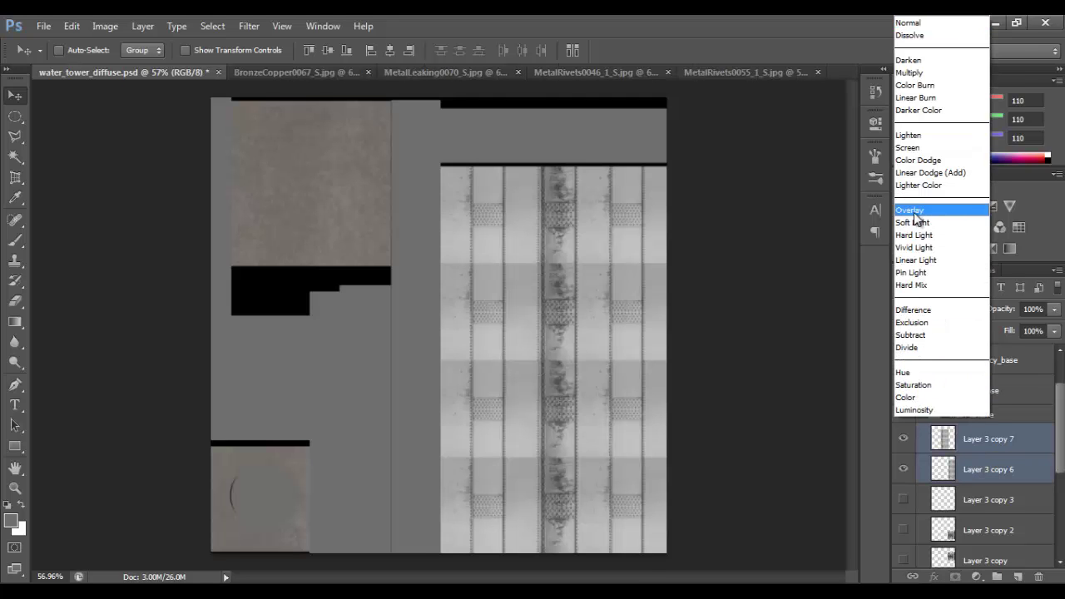
click(922, 209)
key(shift+minus)
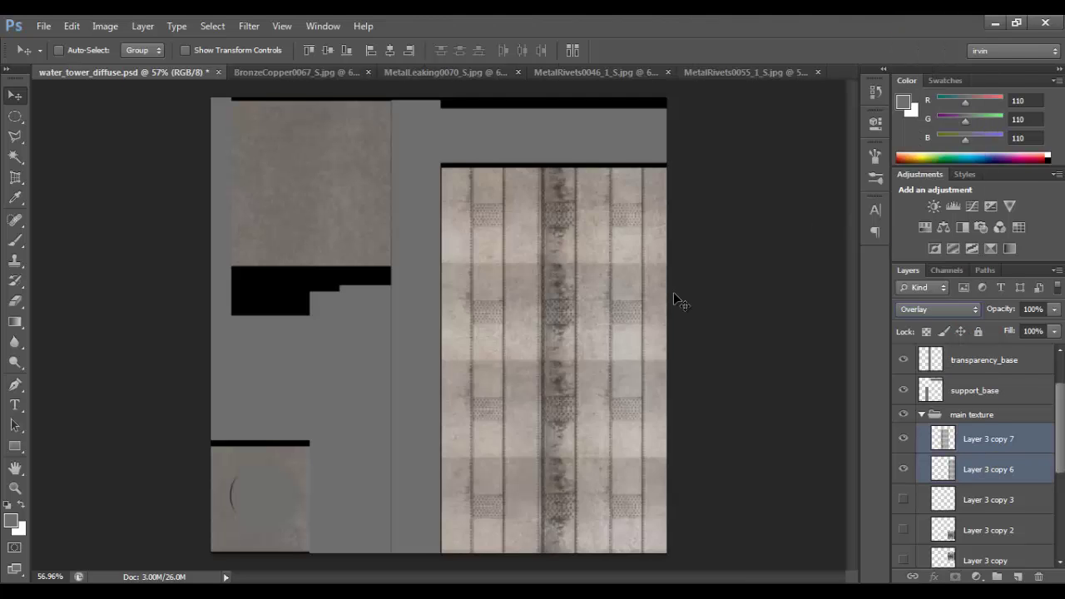
key(shift+minus)
key(shift+minus)
key(shift+minus)
key(shift+minus)
key(shift+minus)
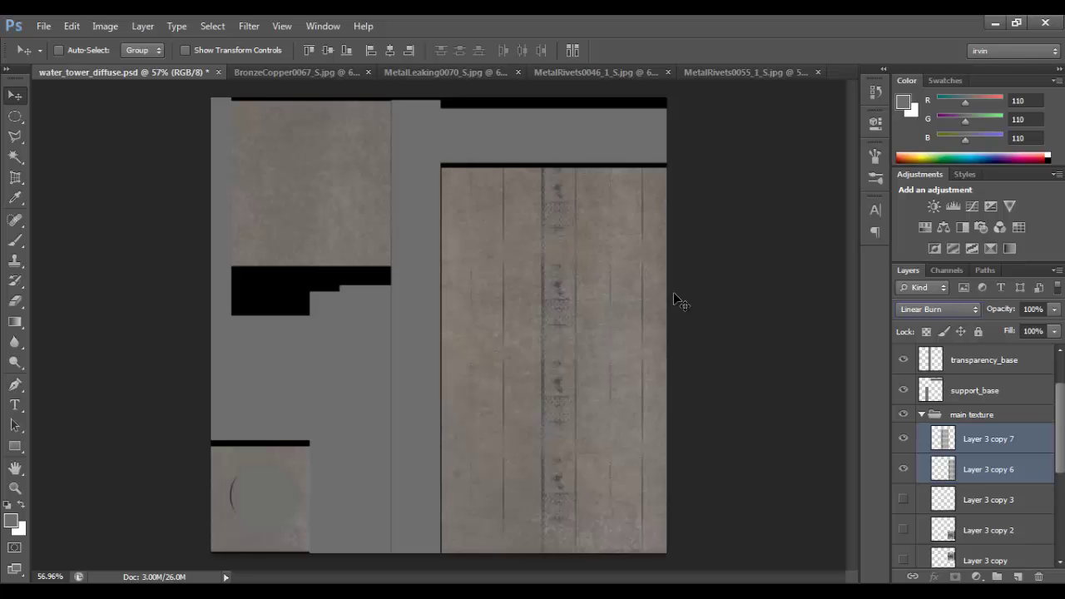
key(shift+minus)
key(shift+plus)
key(shift+plus)
key(shift+minus)
key(shift+minus)
key(shift+minus)
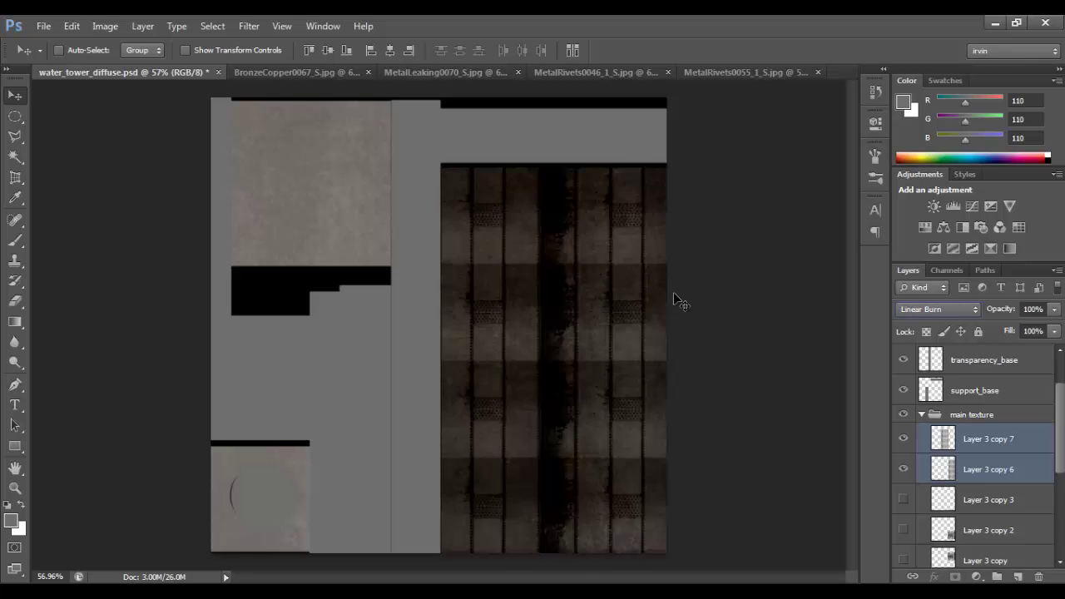
key(shift+minus)
Compare Darken, Linear Dodge and Exclusion, settle on Soft Light, and zoom into the plates.
key(shift+minus)
key(shift+plus)
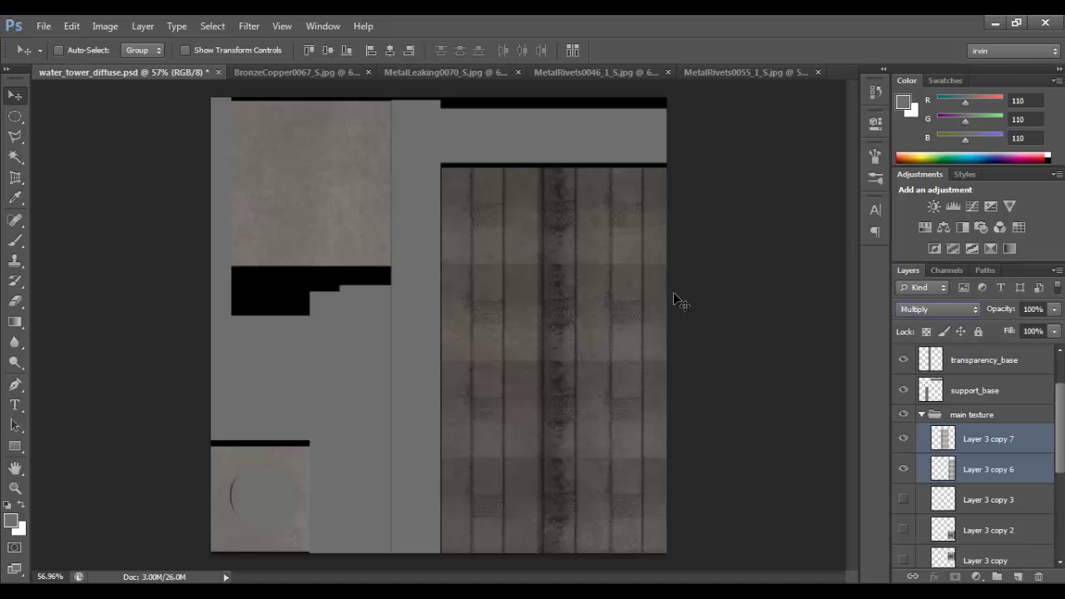
key(shift+minus)
key(shift+minus)
key(shift+minus)
key(shift+plus)
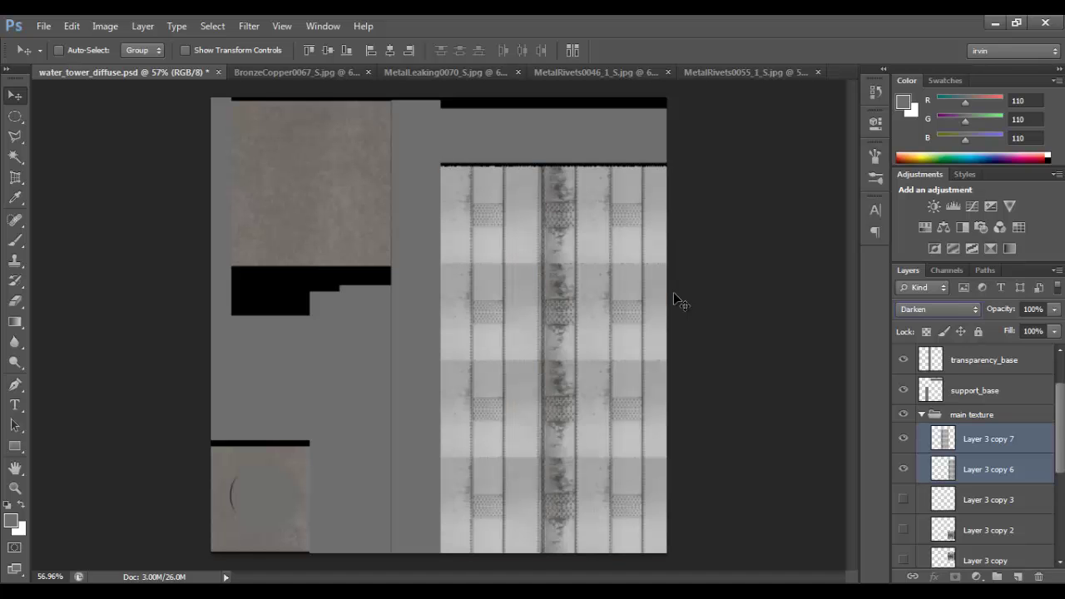
key(shift+plus)
key(shift+plus)
key(shift+plus)
key(shift+plus)
key(shift+plus)
key(shift+plus)
key(shift+plus)
key(shift+plus)
key(shift+plus)
key(shift+plus)
key(shift+plus)
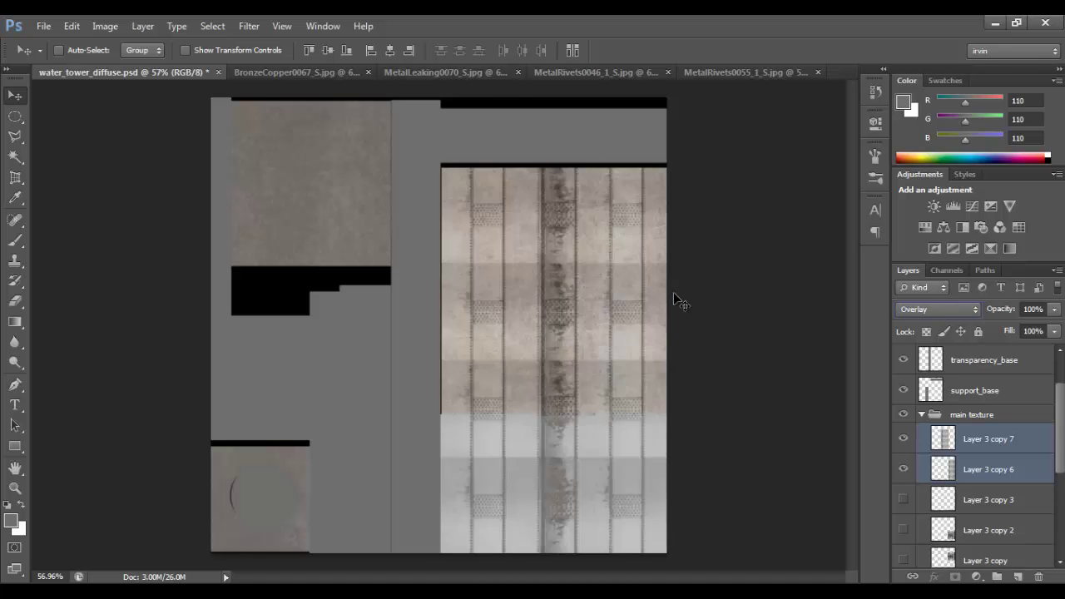
key(shift+plus)
key(shift+plus)
key(shift+plus)
key(shift+plus)
key(shift+plus)
key(shift+plus)
key(shift+plus)
key(shift+plus)
key(shift+plus)
key(shift+plus)
key(shift+plus)
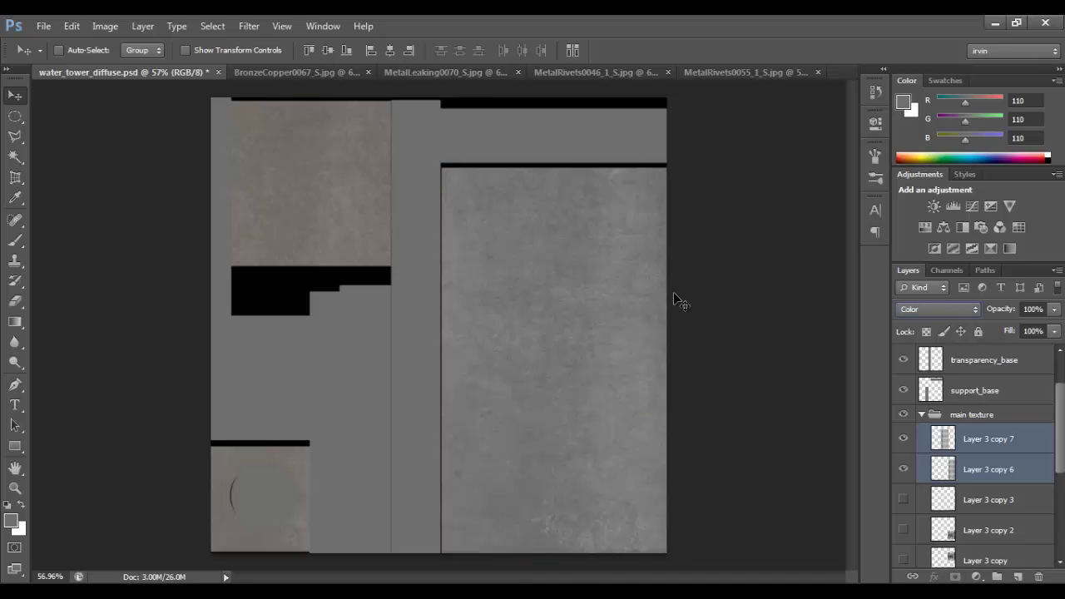
key(shift+plus)
key(shift+plus)
key(shift+minus)
key(shift+minus)
key(shift+minus)
key(shift+minus)
key(shift+minus)
key(shift+minus)
key(shift+minus)
key(shift+minus)
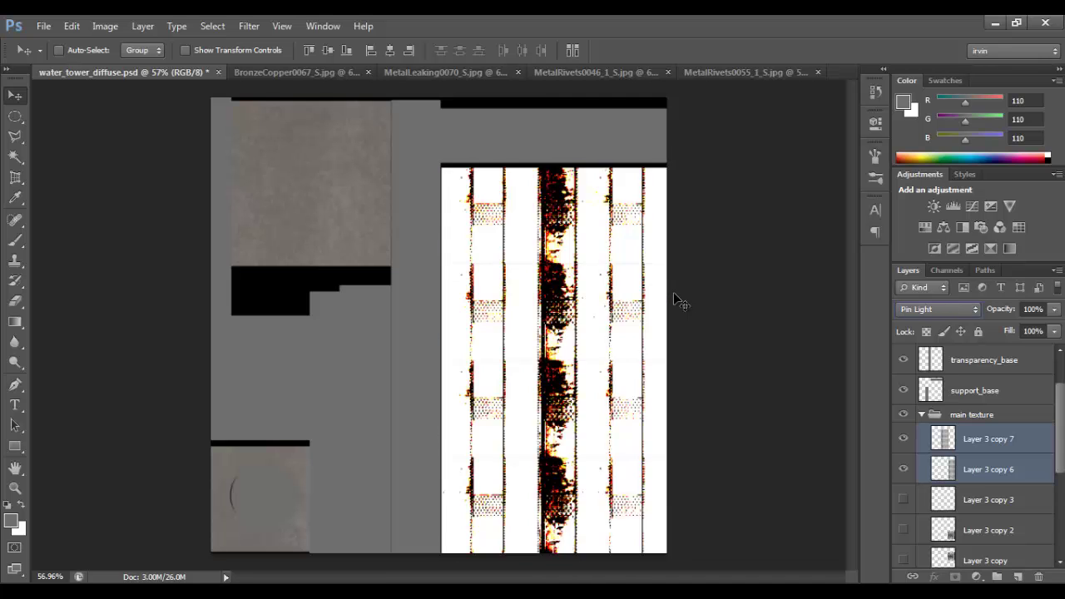
key(shift+minus)
key(shift+minus)
key(shift+minus)
key(shift+minus)
key(shift+plus)
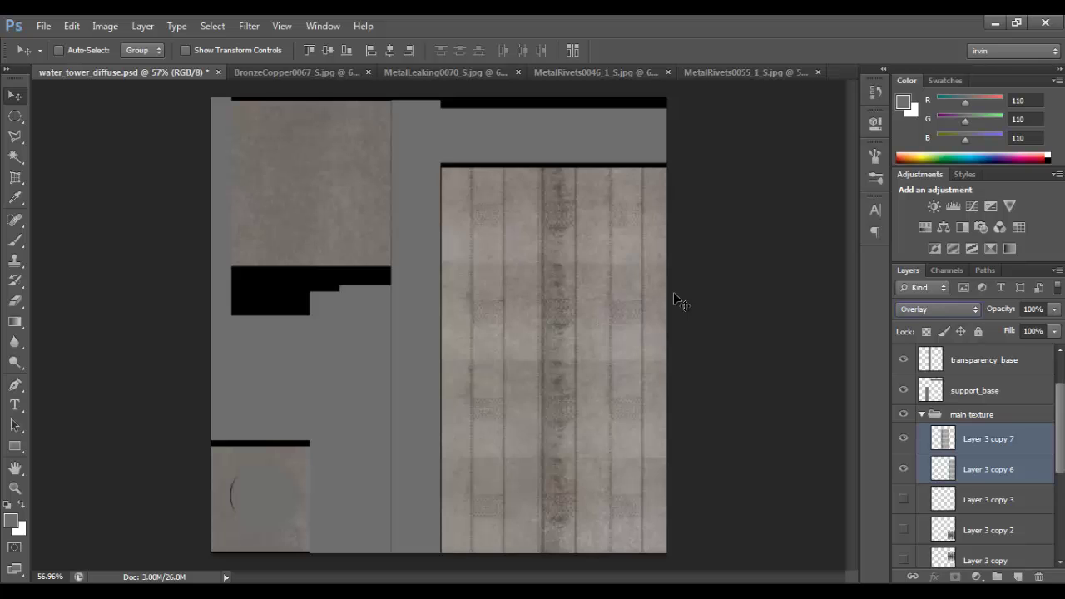
key(shift+minus)
drag(601, 367, 669, 370)
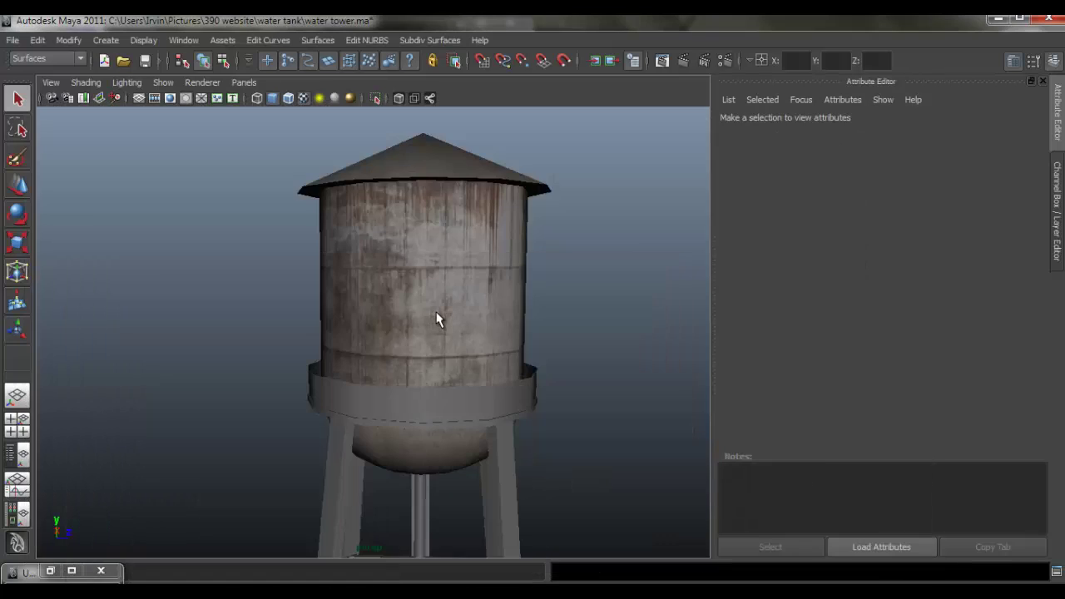
Reload the tank's psdFileTex1 texture and orbit to inspect the new rivet plates.
click(439, 320)
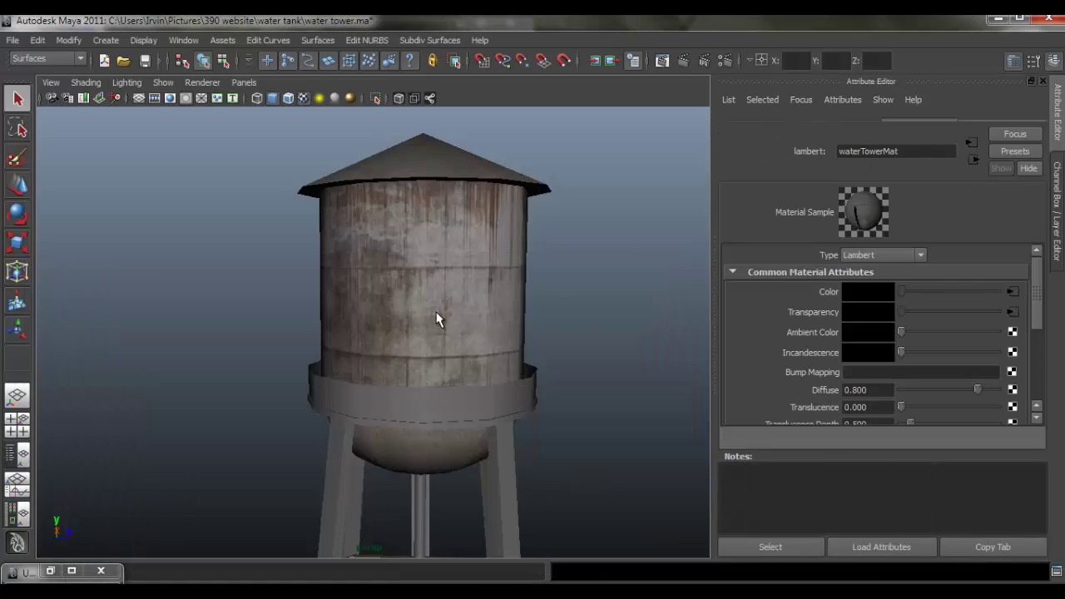
click(1014, 309)
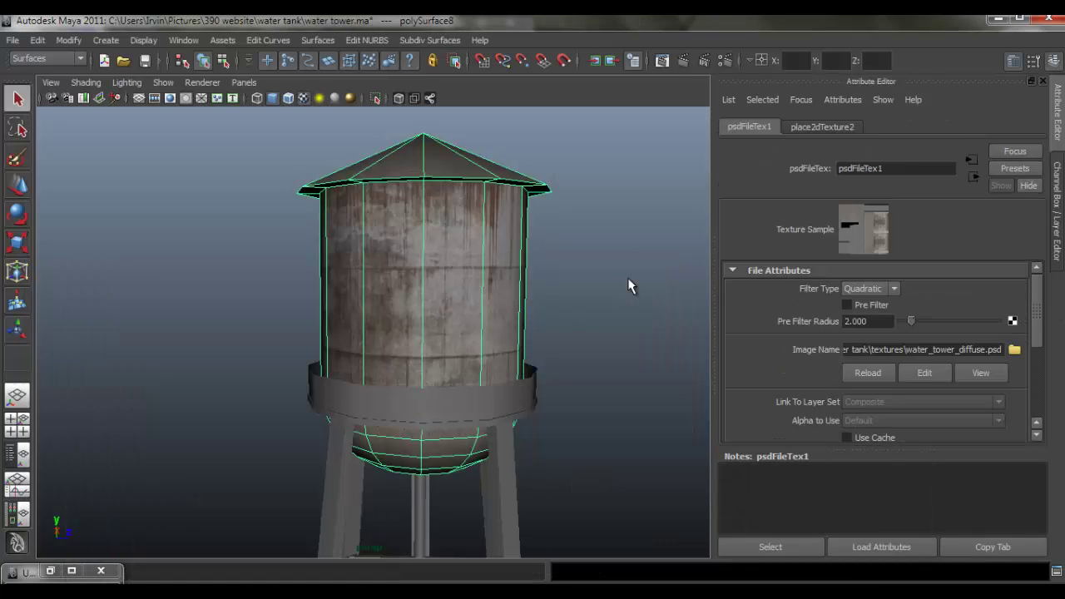
click(302, 345)
mouse_move(302, 345)
mouse_down()
mouse_move(311, 388)
mouse_move(592, 395)
mouse_move(180, 366)
mouse_move(85, 391)
mouse_move(288, 388)
mouse_move(380, 347)
mouse_move(380, 257)
mouse_move(416, 364)
mouse_move(412, 301)
mouse_move(457, 314)
mouse_move(433, 309)
mouse_move(438, 297)
mouse_up()
Orbit to view the whole tank from below, then go back to Photoshop.
scroll(528, 276, up, 5)
mouse_move(528, 277)
mouse_down()
mouse_move(466, 331)
mouse_move(341, 312)
mouse_move(634, 316)
mouse_move(599, 305)
mouse_move(235, 533)
mouse_up()
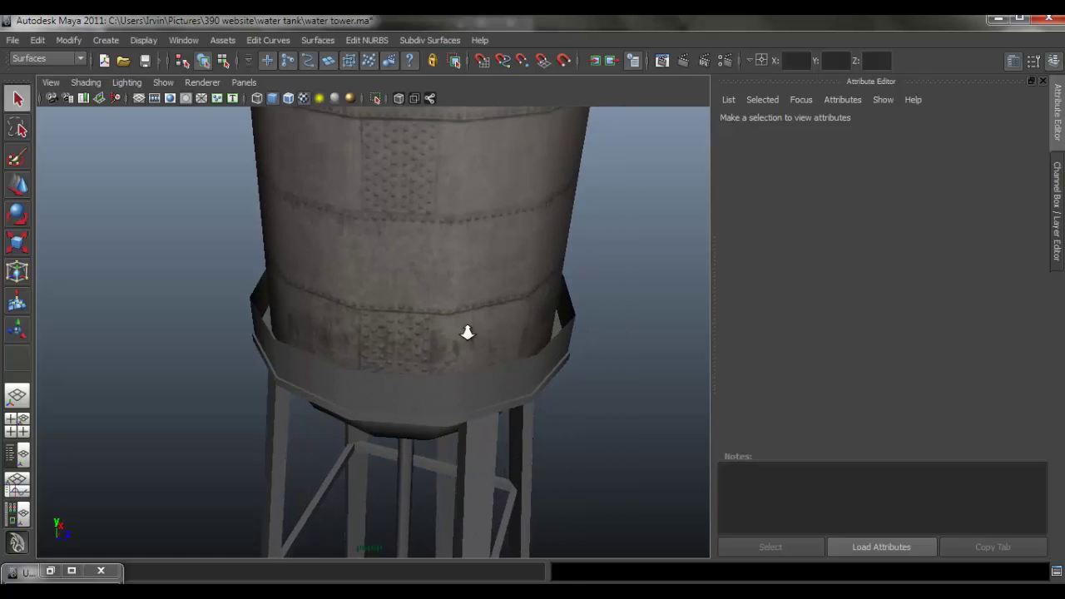
key(alt+Tab)
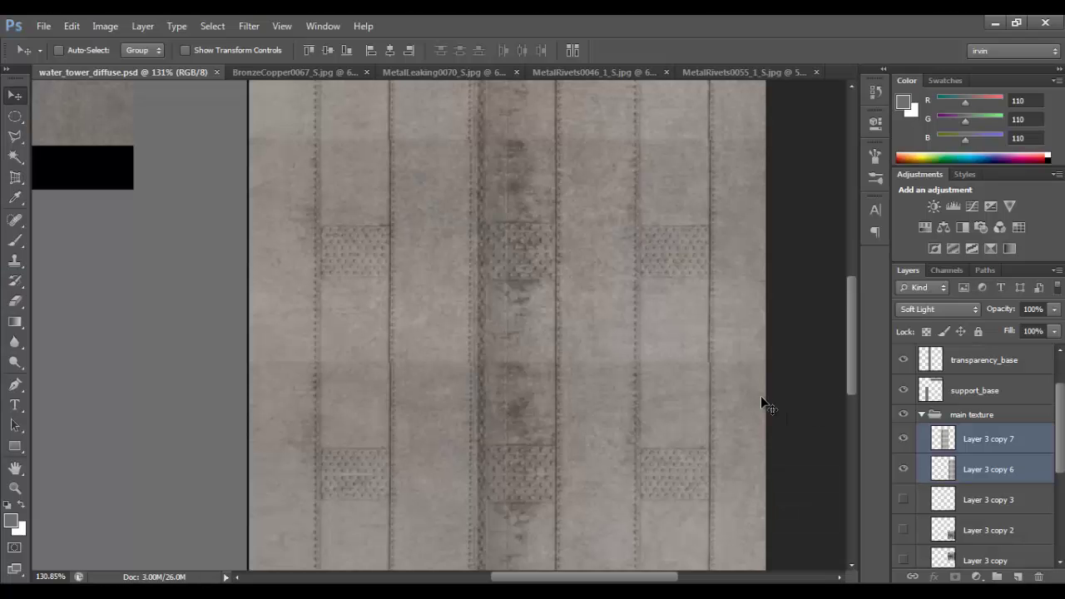
Move the two plate layers lower and show Layer 3 copy 2, copy and copy 3.
scroll(764, 405, down, 4)
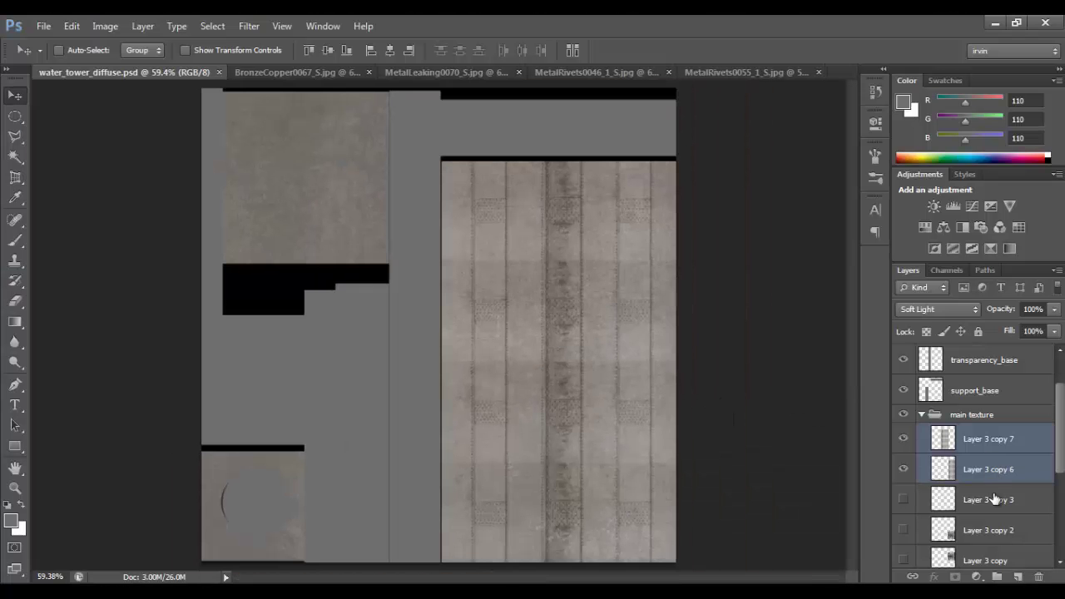
drag(997, 482, 1040, 576)
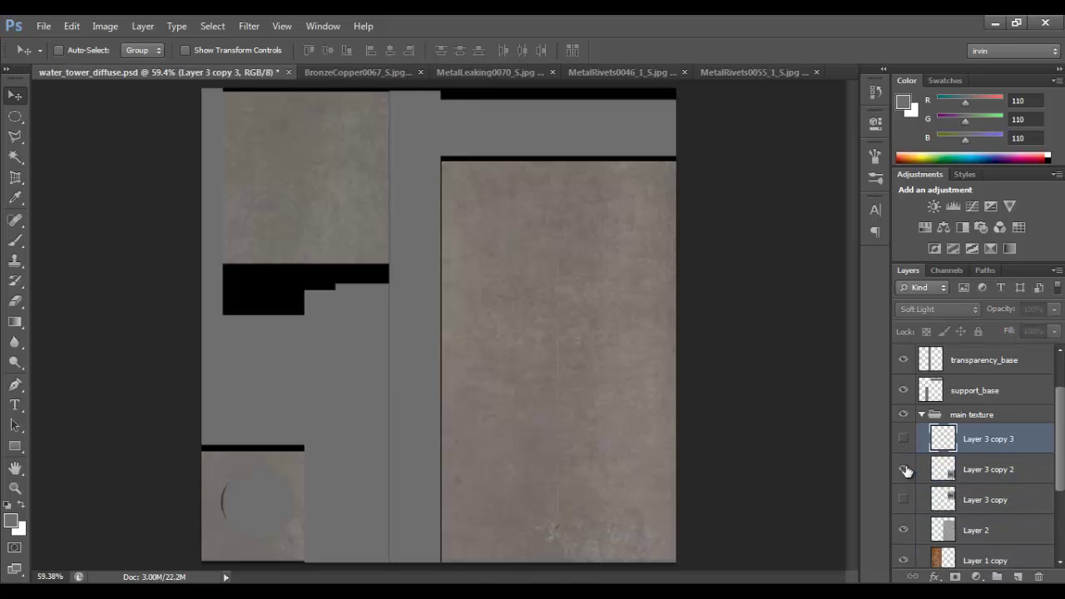
click(905, 469)
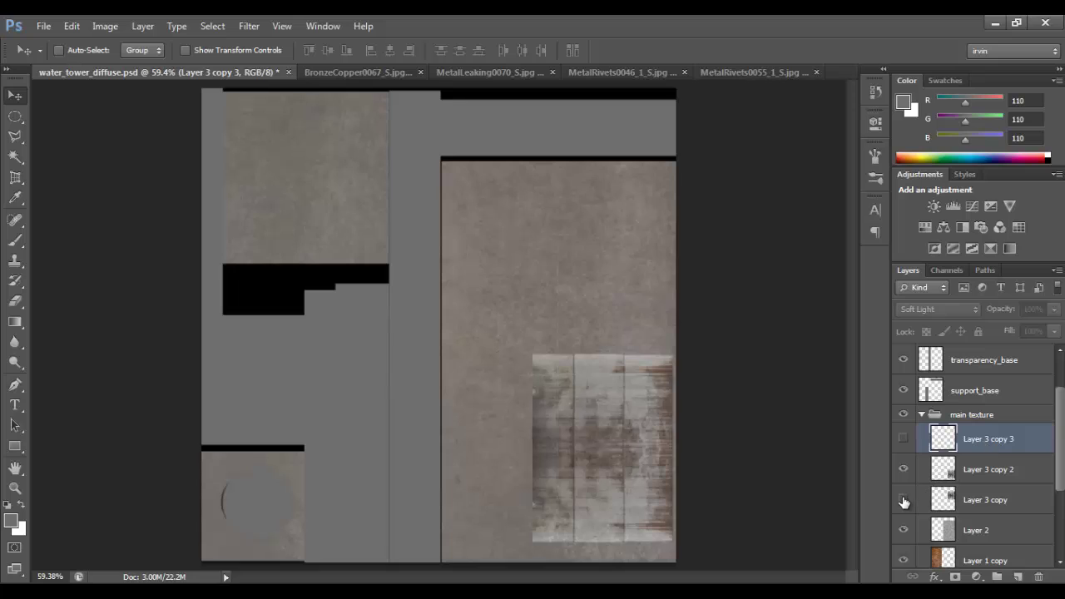
click(905, 501)
click(904, 439)
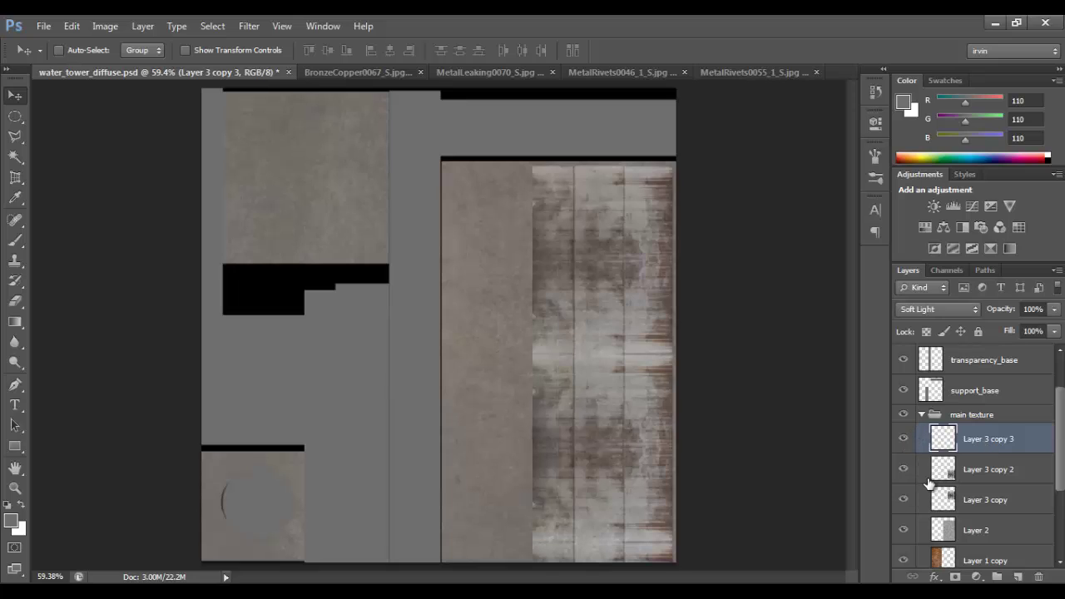
click(982, 503)
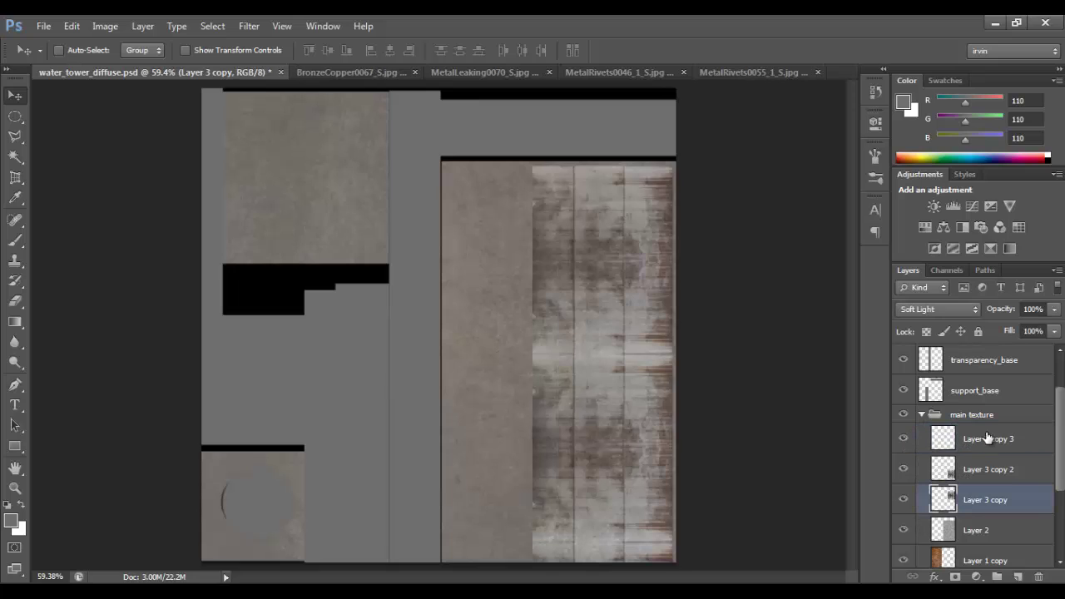
Merge the three rust layers into one layer blended in Soft Light.
shift+click(988, 439)
right_click(990, 442)
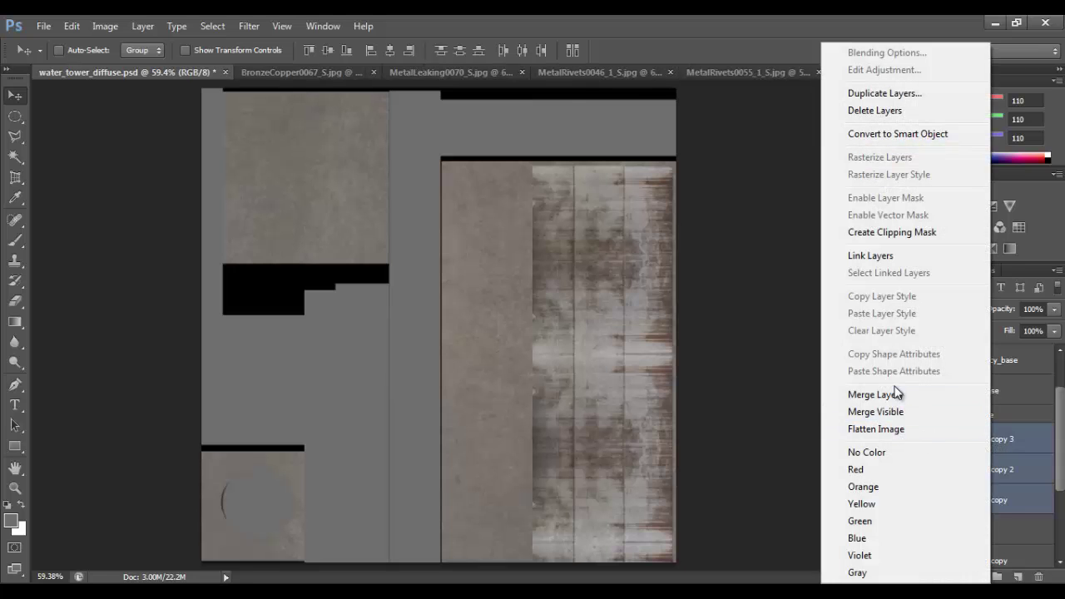
click(895, 395)
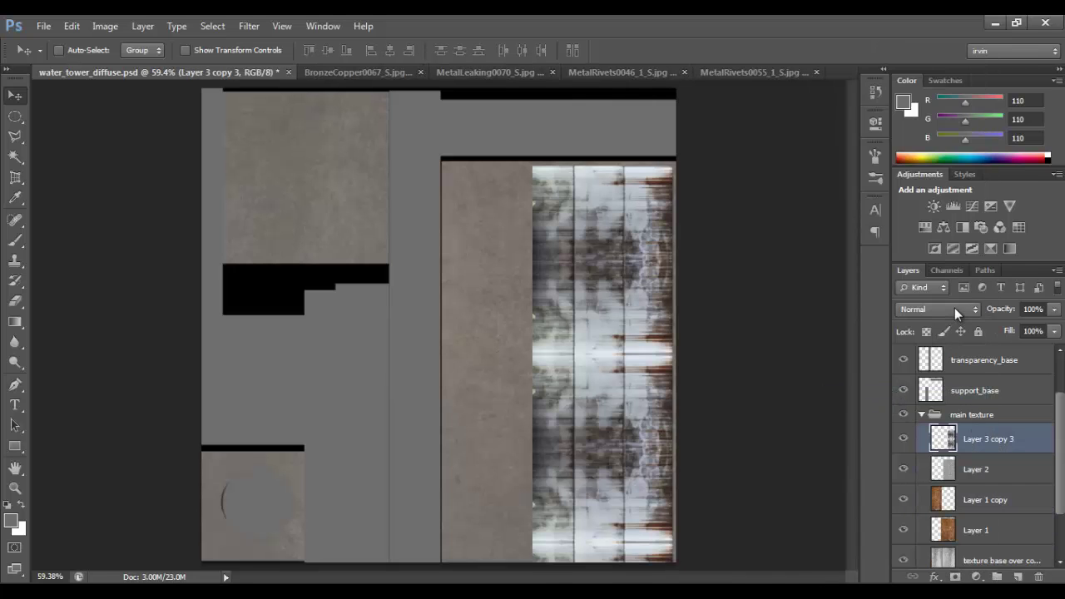
click(956, 310)
click(947, 222)
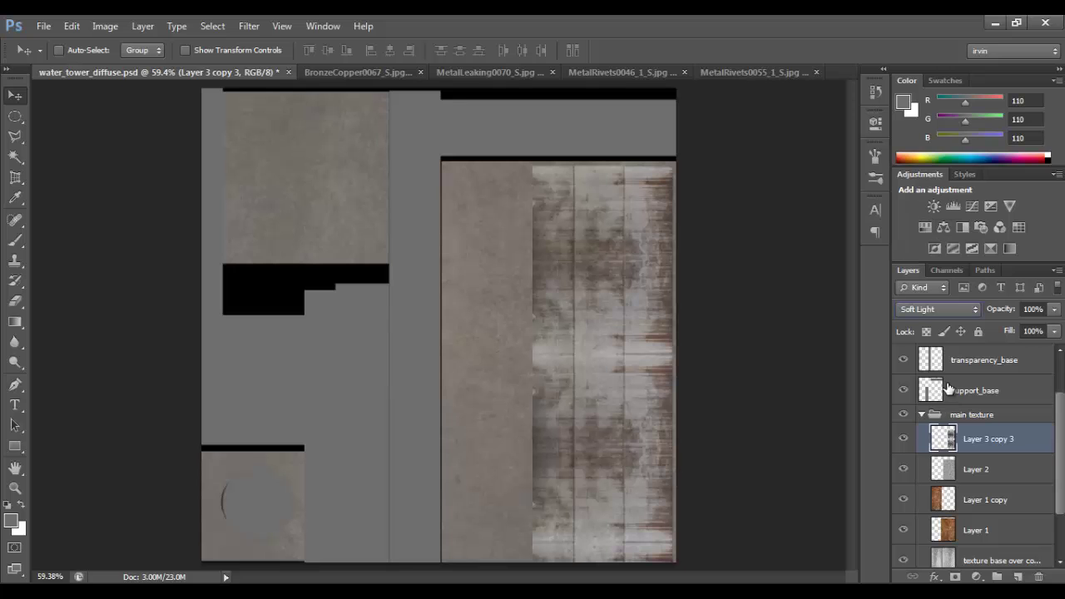
drag(1057, 419, 1061, 366)
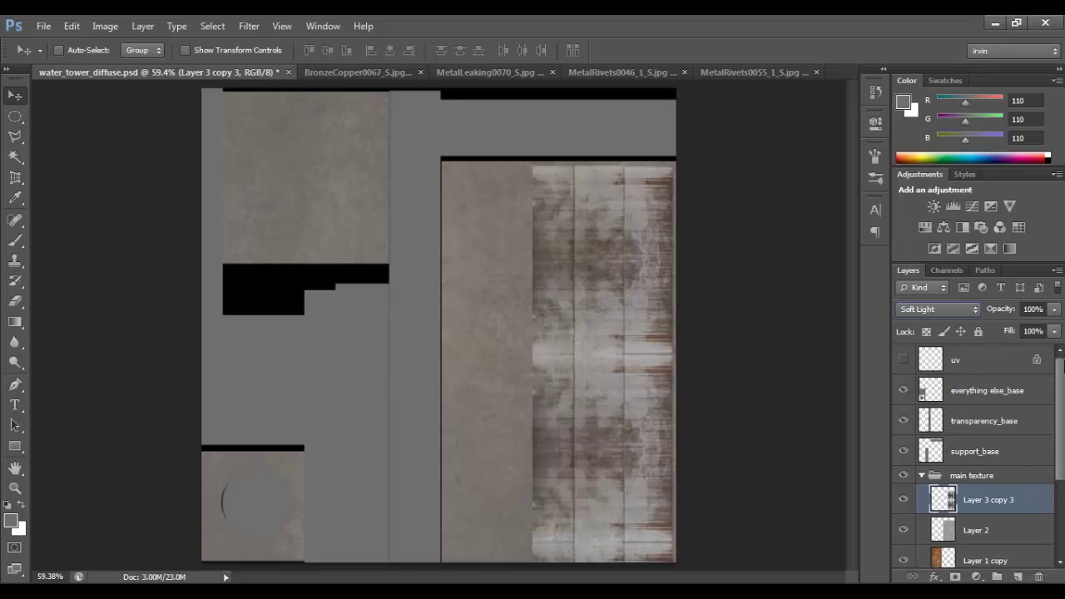
Narrow the rust layer to about 80% width against the UV layout, then place it over the strip's left part.
click(903, 359)
scroll(706, 402, up, 3)
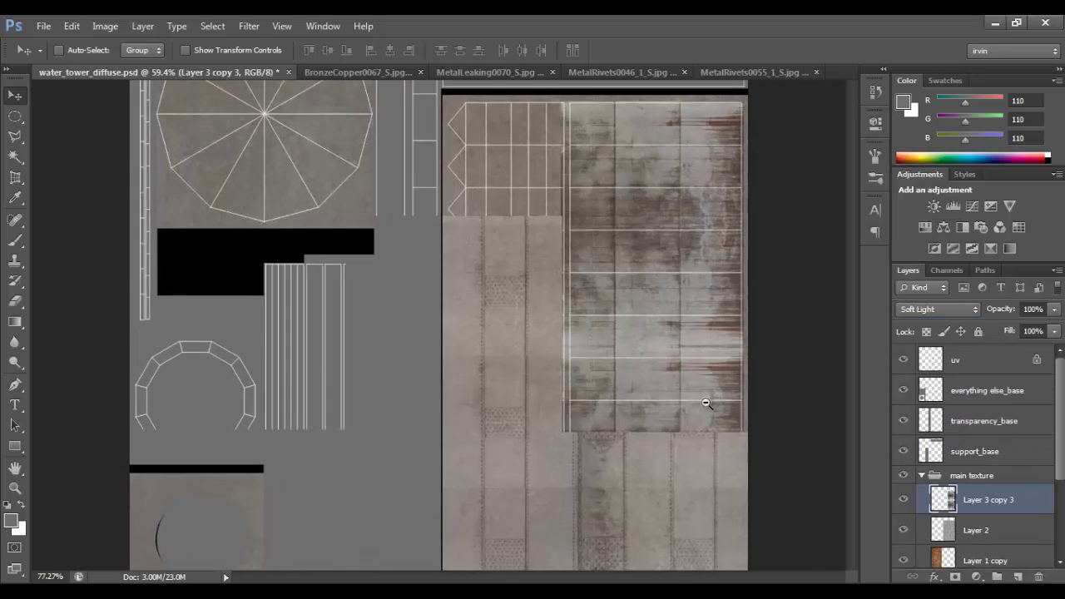
key(ctrl+t)
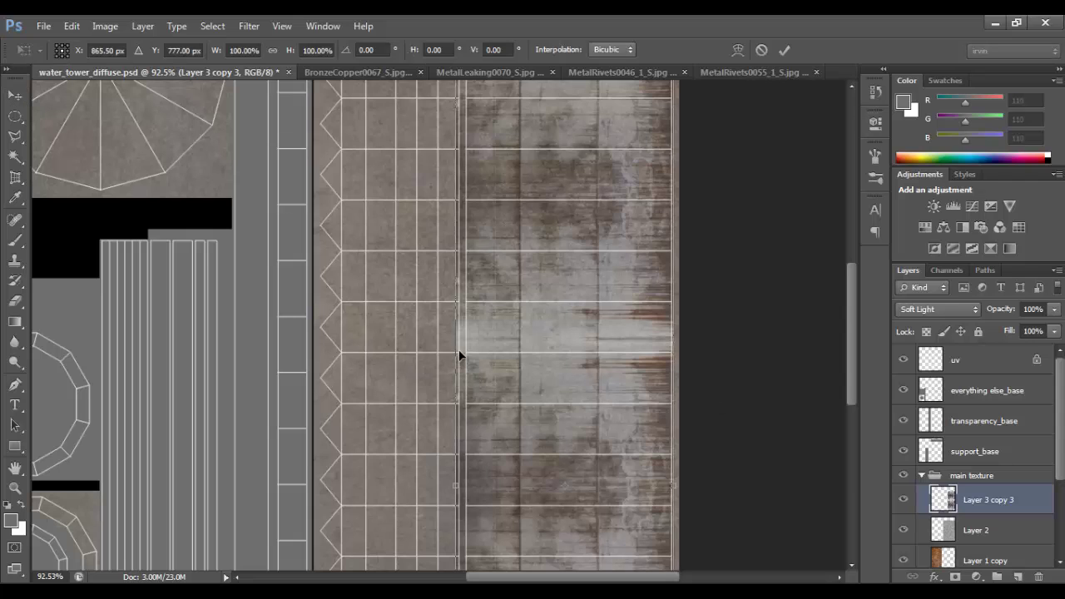
drag(457, 283, 528, 287)
key(Return)
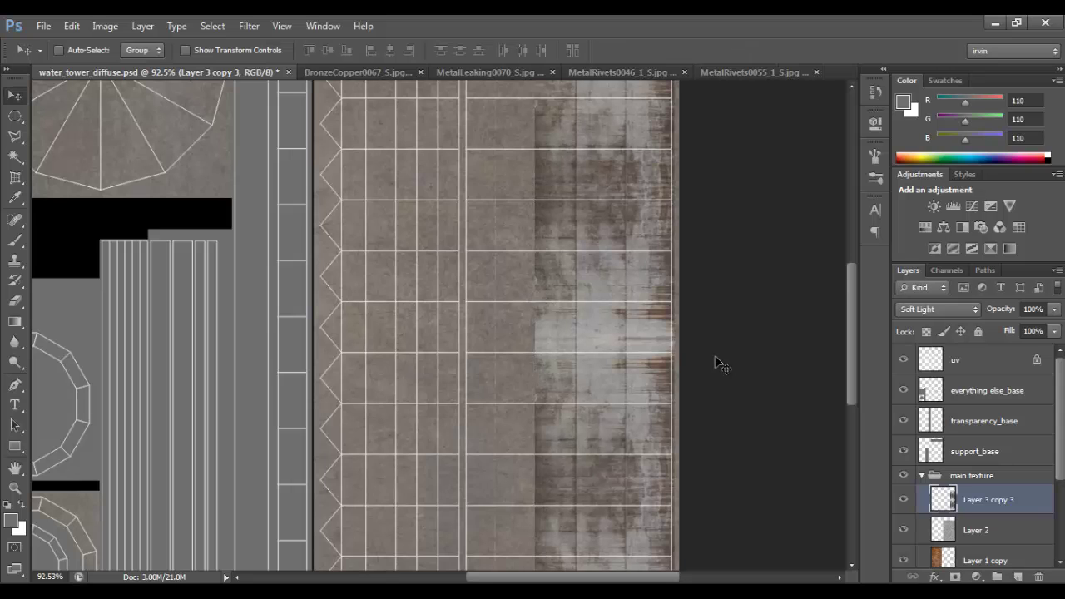
mouse_move(707, 358)
mouse_down()
mouse_move(671, 347)
mouse_move(682, 347)
mouse_move(678, 354)
mouse_up()
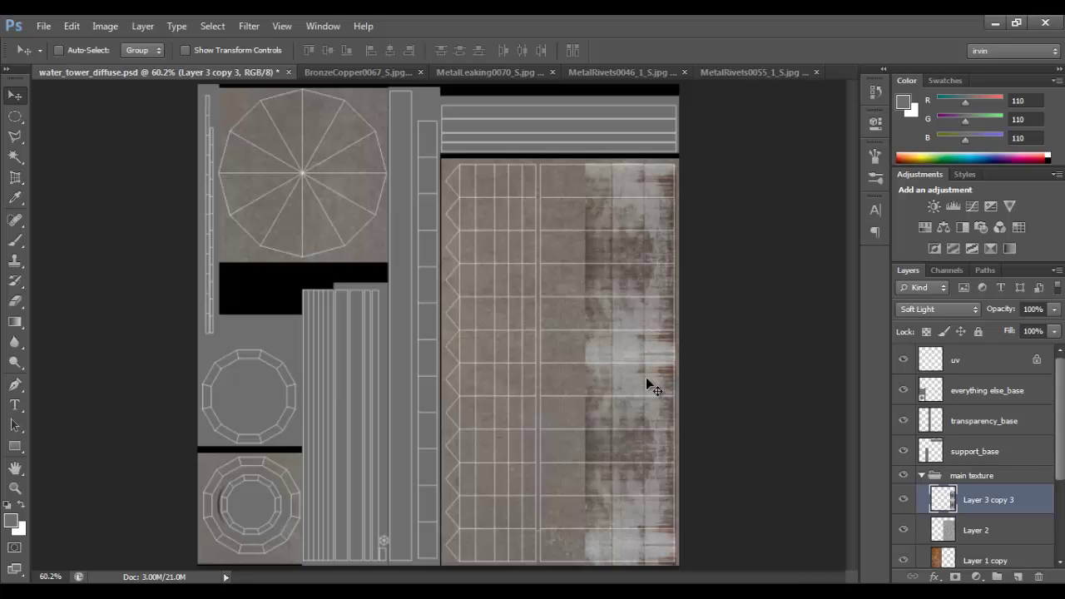
mouse_move(662, 422)
mouse_down()
mouse_move(520, 406)
mouse_move(622, 418)
mouse_up()
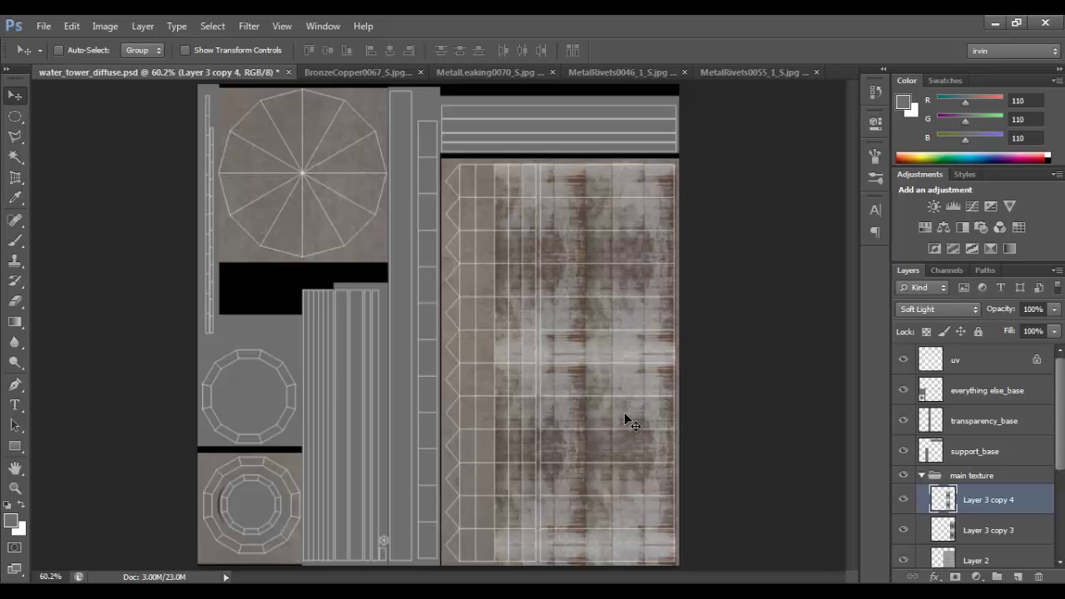
click(903, 360)
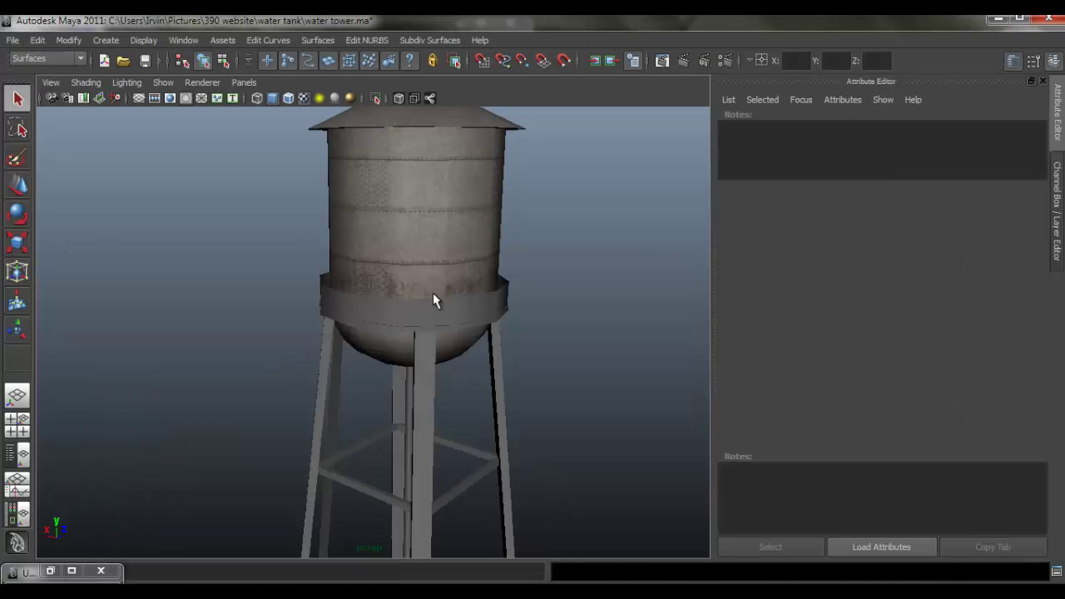
Refresh the tank's psdFileTex1 diffuse texture, then deselect the tank.
click(432, 299)
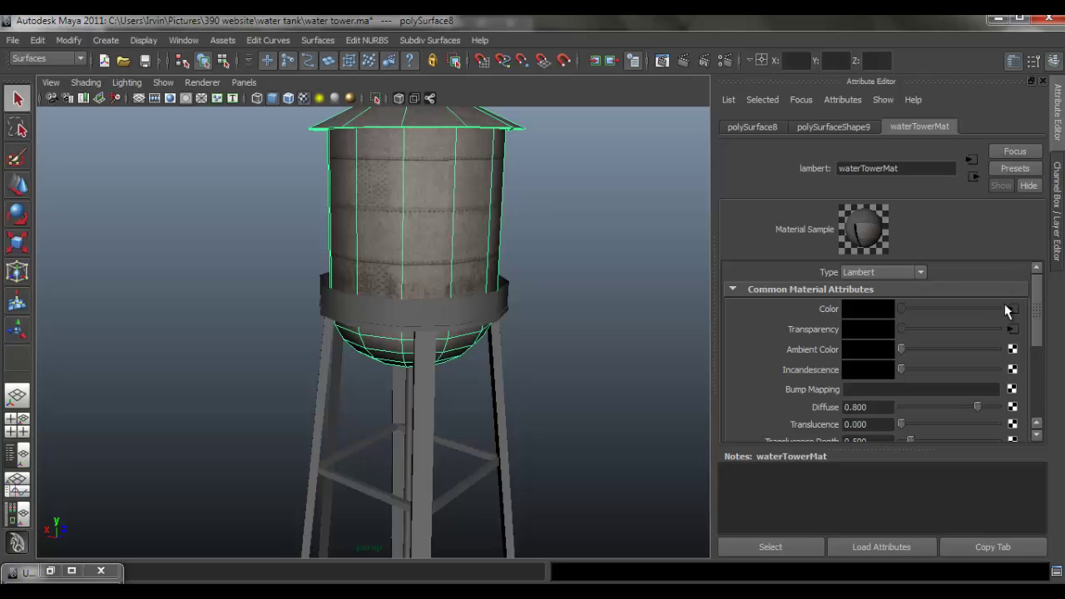
click(1012, 308)
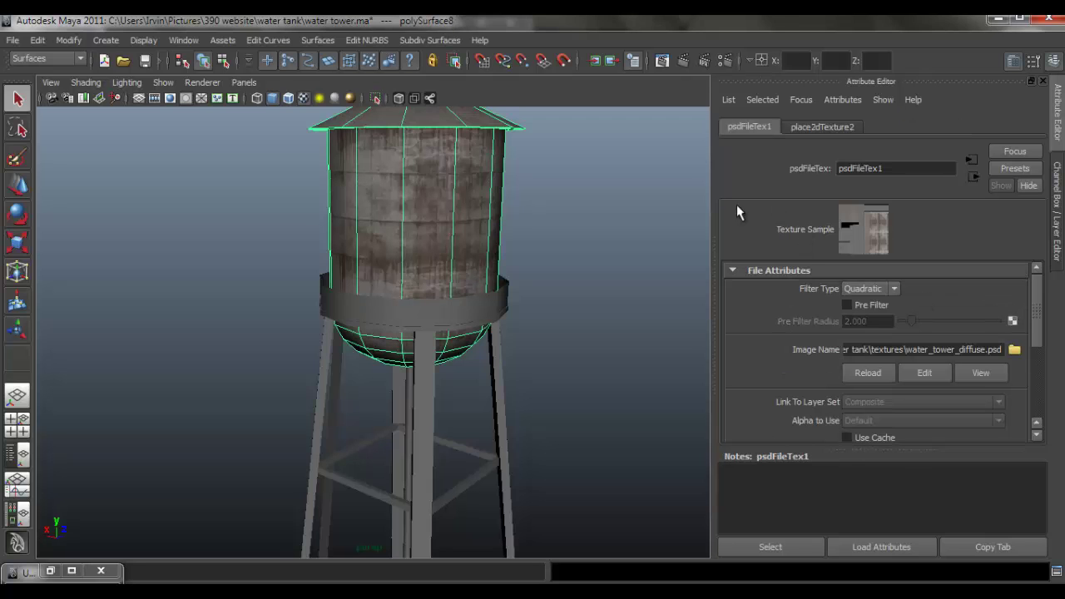
click(668, 212)
Orbit and zoom around the water tower to inspect the rust streaks from several sides.
mouse_move(449, 247)
mouse_down()
mouse_move(547, 281)
mouse_move(647, 282)
mouse_move(663, 322)
mouse_move(457, 309)
mouse_move(507, 286)
mouse_move(593, 324)
mouse_up()
scroll(605, 178, up, 5)
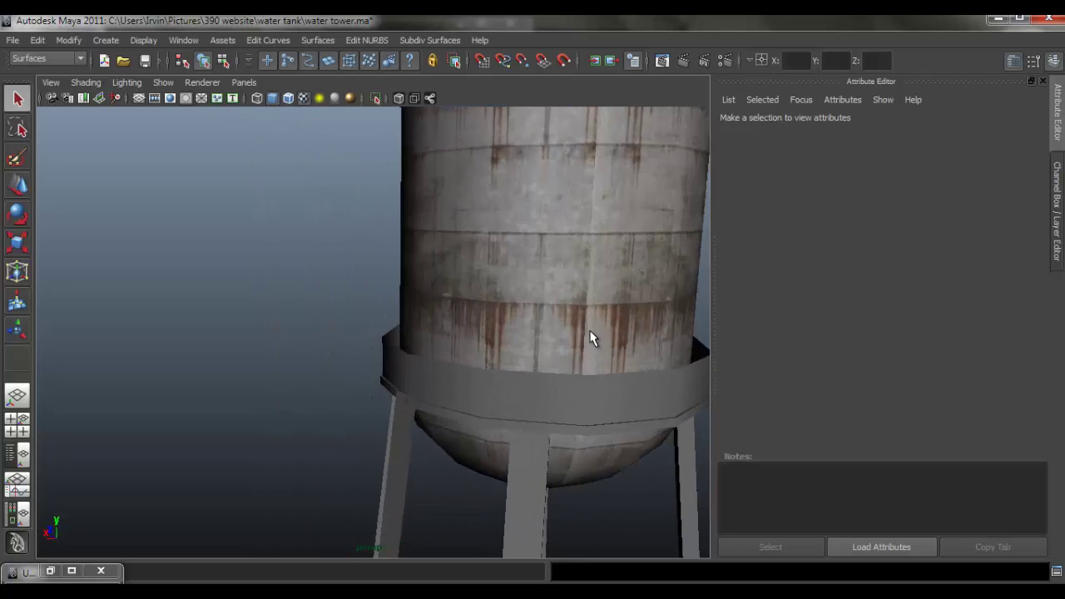
scroll(556, 281, down, 3)
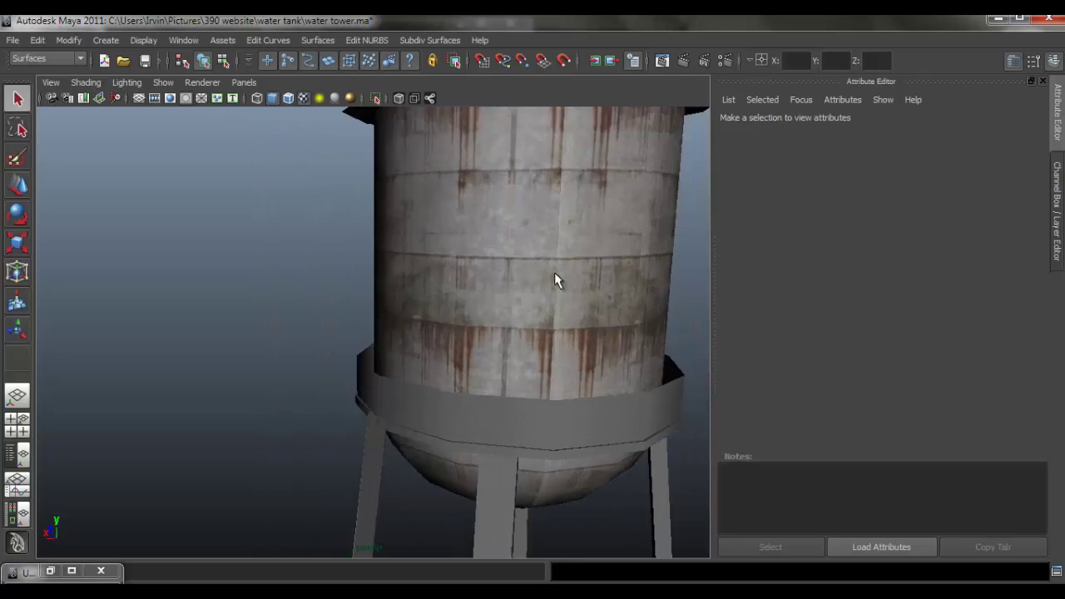
scroll(516, 190, down, 3)
mouse_move(442, 352)
mouse_down()
mouse_move(594, 375)
mouse_move(687, 366)
mouse_move(502, 347)
mouse_move(521, 311)
mouse_move(640, 295)
mouse_move(732, 302)
mouse_move(522, 307)
mouse_move(375, 292)
mouse_move(528, 274)
mouse_move(835, 302)
mouse_up()
mouse_move(476, 290)
mouse_down()
mouse_move(555, 259)
mouse_move(533, 268)
mouse_move(575, 328)
mouse_move(529, 270)
mouse_up()
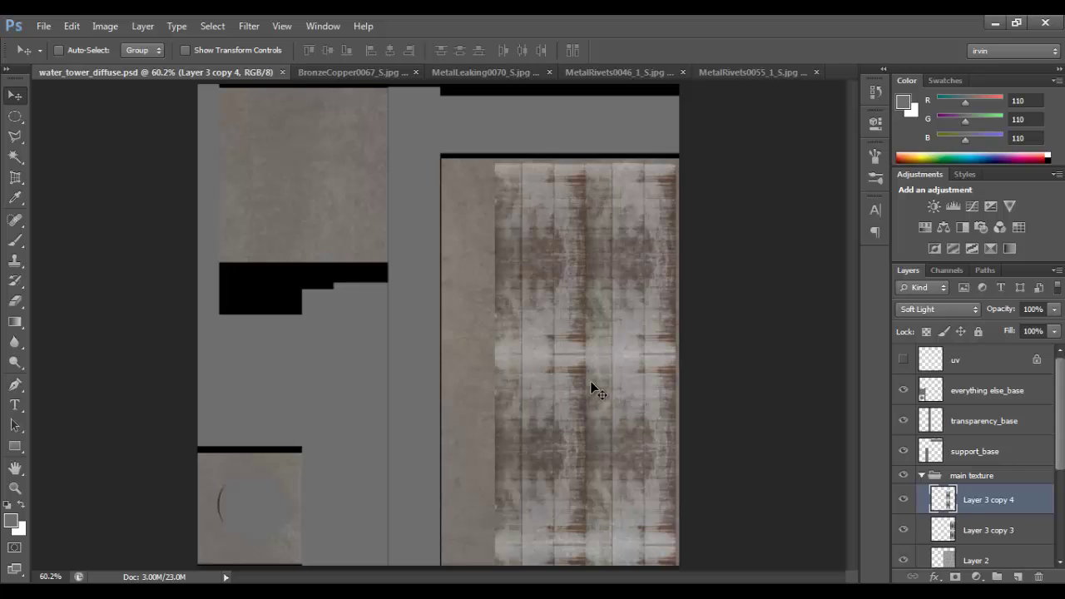
Clear one vertical plate strip from Layer 3 copy 4 with a rectangular selection.
key(m)
scroll(575, 200, up, 3)
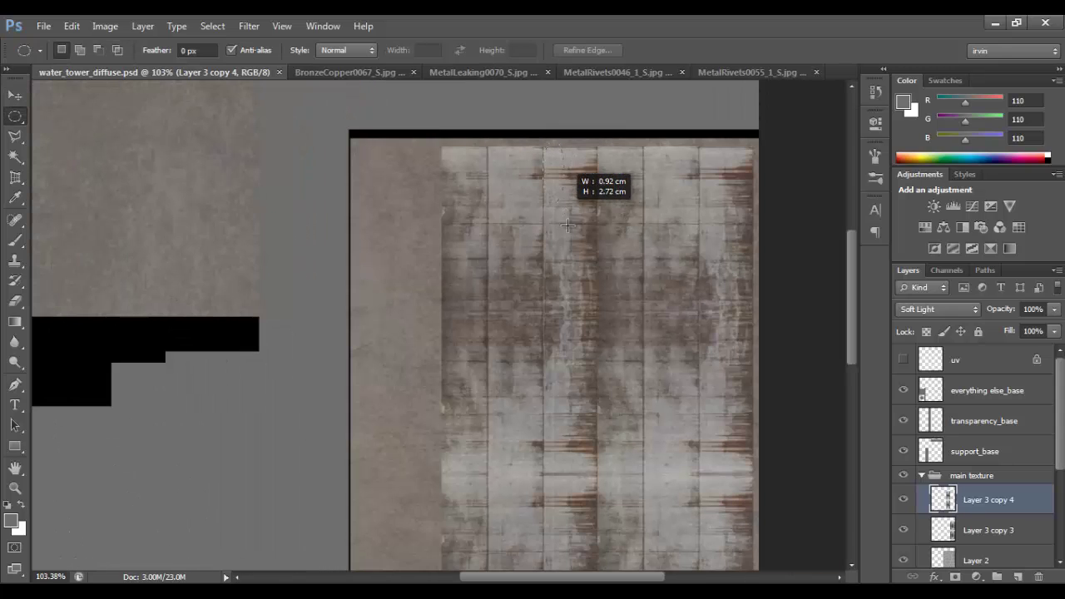
drag(555, 144, 582, 258)
right_click(15, 119)
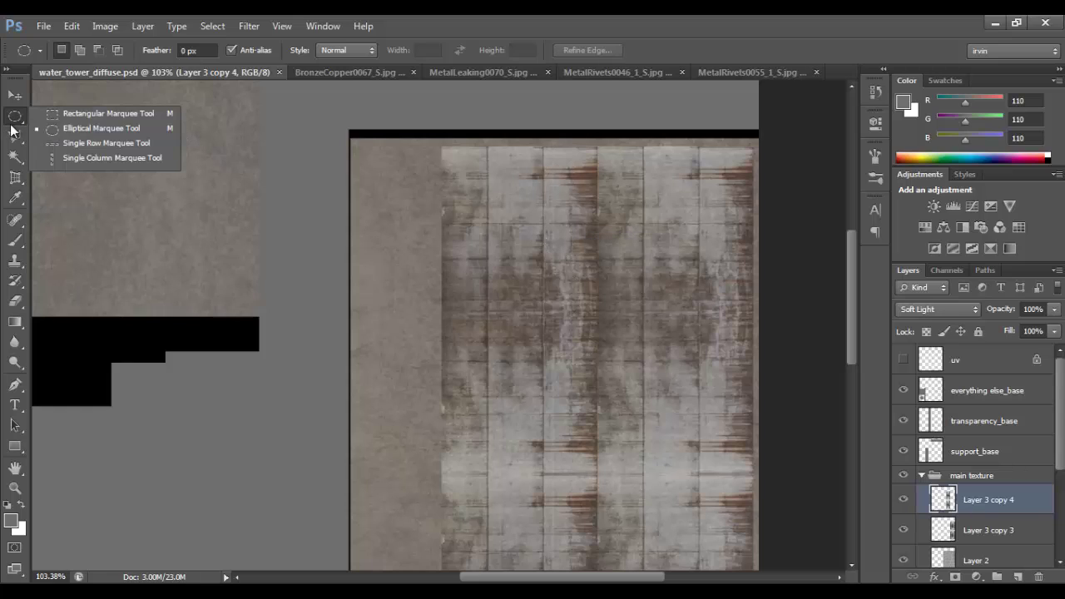
click(56, 111)
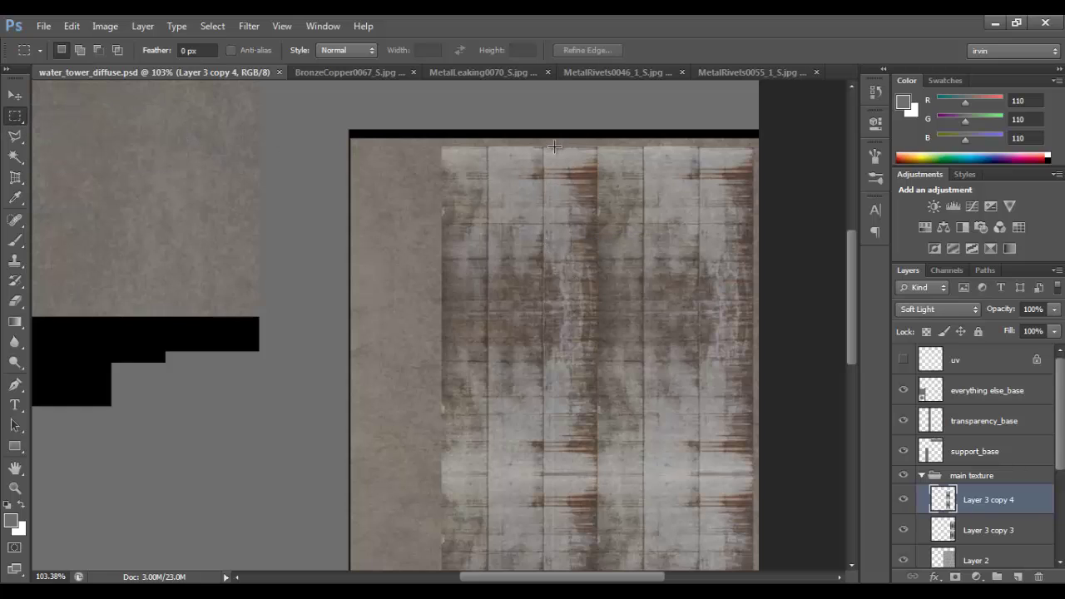
mouse_move(544, 144)
mouse_down()
mouse_move(568, 221)
mouse_move(604, 464)
mouse_move(606, 583)
mouse_up()
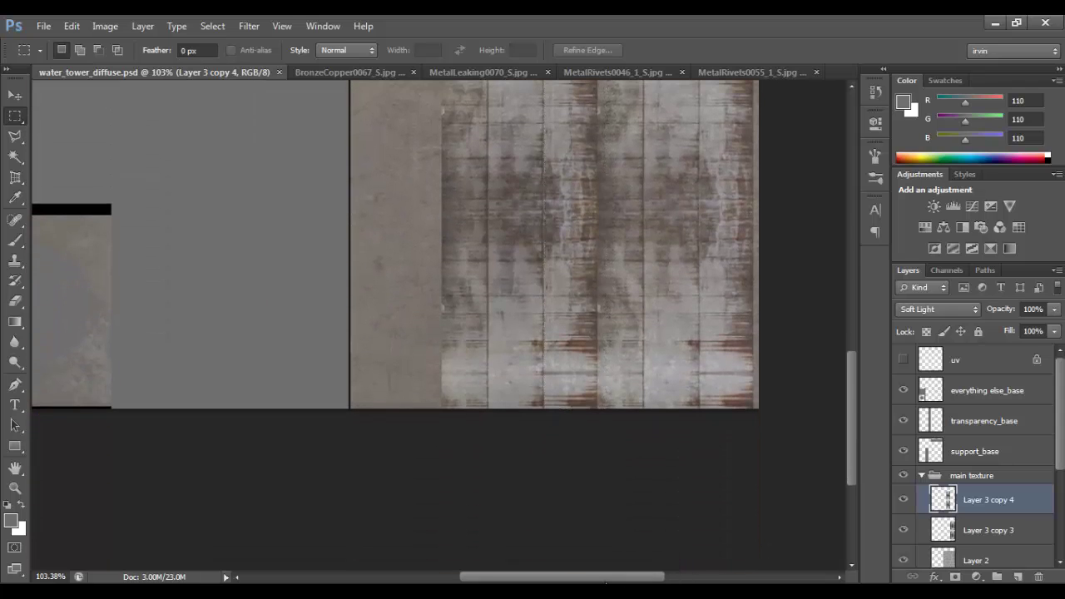
key(Delete)
key(ctrl+d)
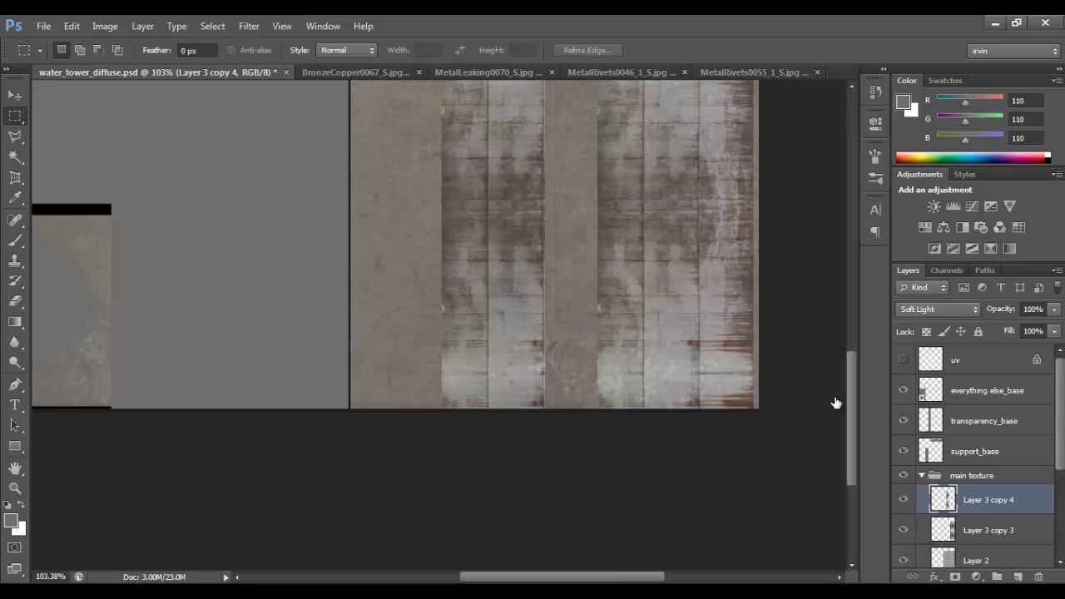
Shift the strips sideways about 2.40 cm and duplicate them as Layer 3 copy 5.
key(v)
drag(503, 320, 561, 331)
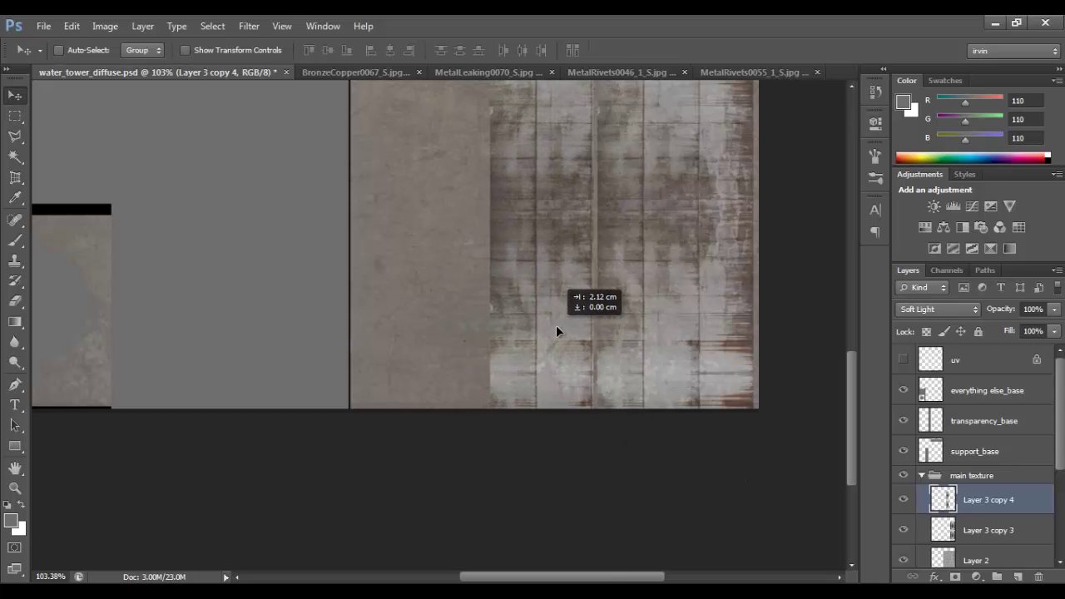
scroll(616, 349, up, 5)
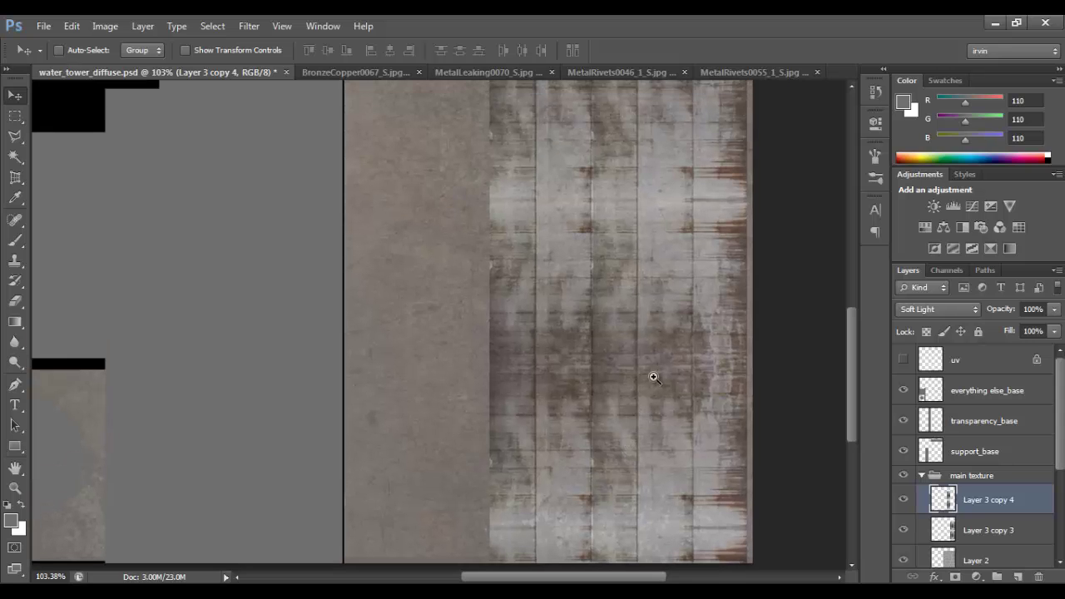
drag(654, 374, 616, 342)
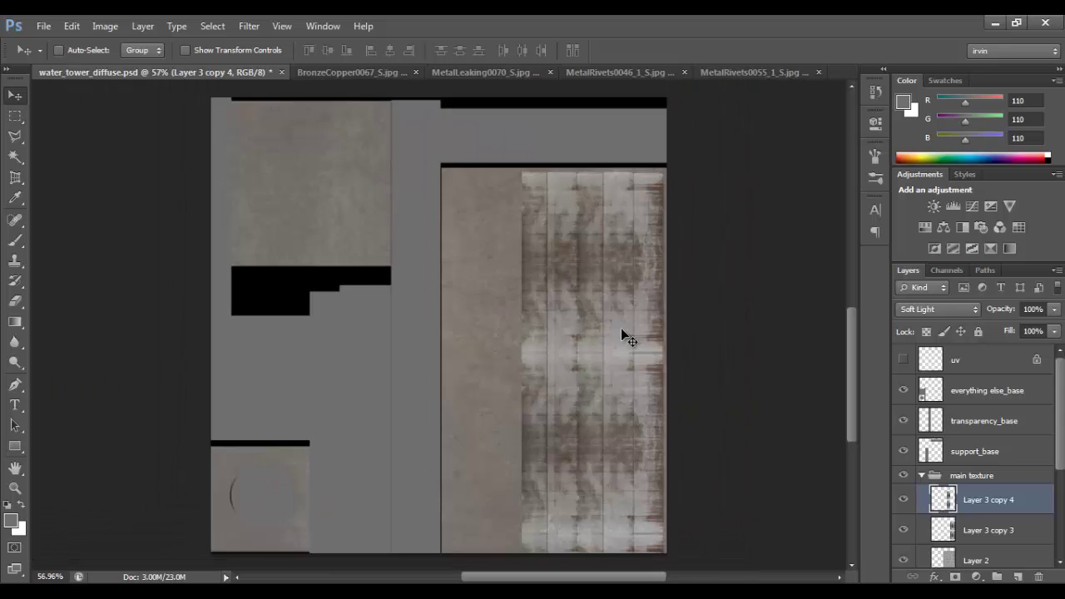
drag(563, 450, 534, 436)
key(ctrl+j)
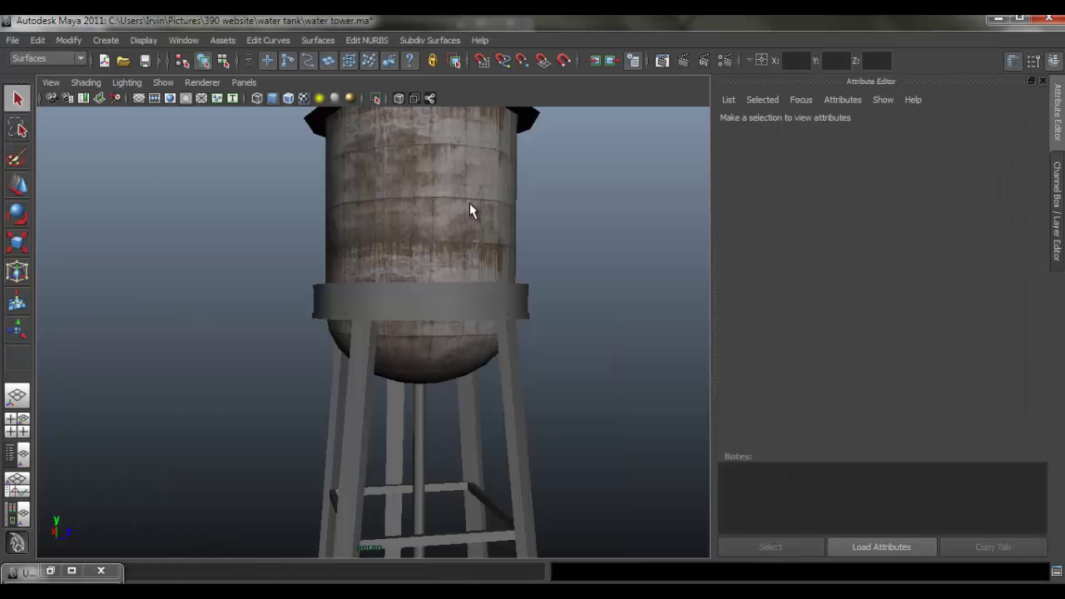
Check the tank's psdFileTex1 texture and orbit to inspect the gap-filled rust plates.
click(469, 203)
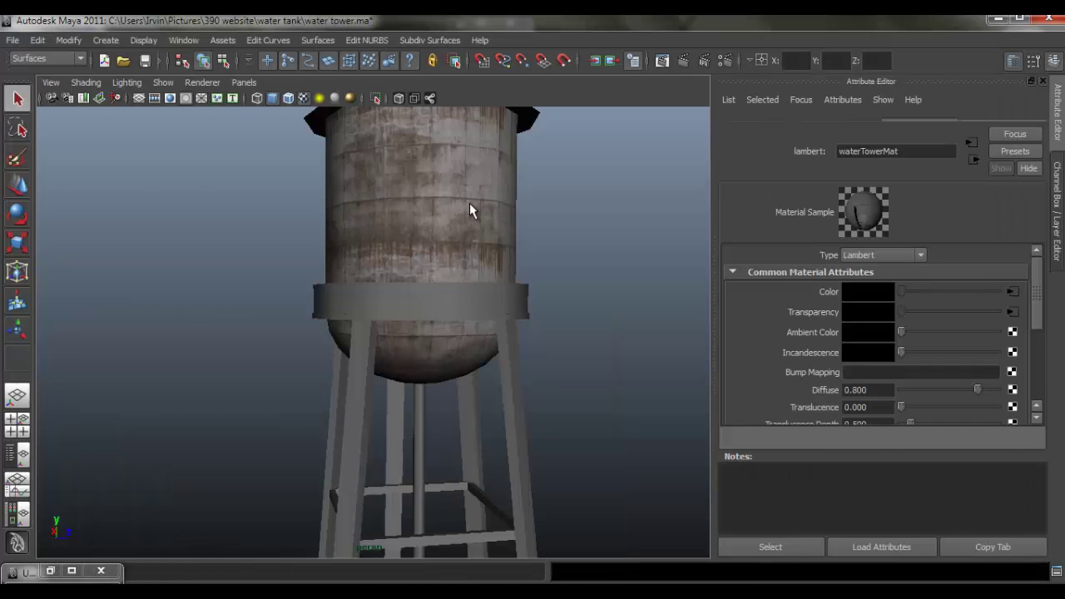
click(1014, 309)
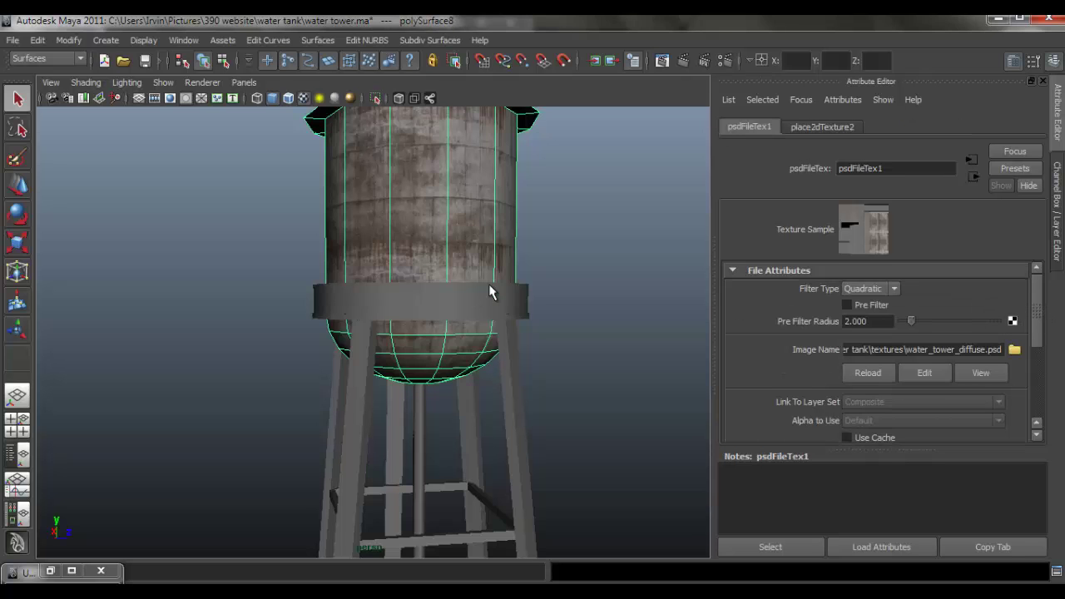
click(418, 323)
mouse_move(411, 326)
mouse_down()
mouse_move(471, 342)
mouse_move(563, 317)
mouse_move(197, 311)
mouse_move(142, 321)
mouse_move(137, 336)
mouse_move(374, 316)
mouse_move(361, 397)
mouse_up()
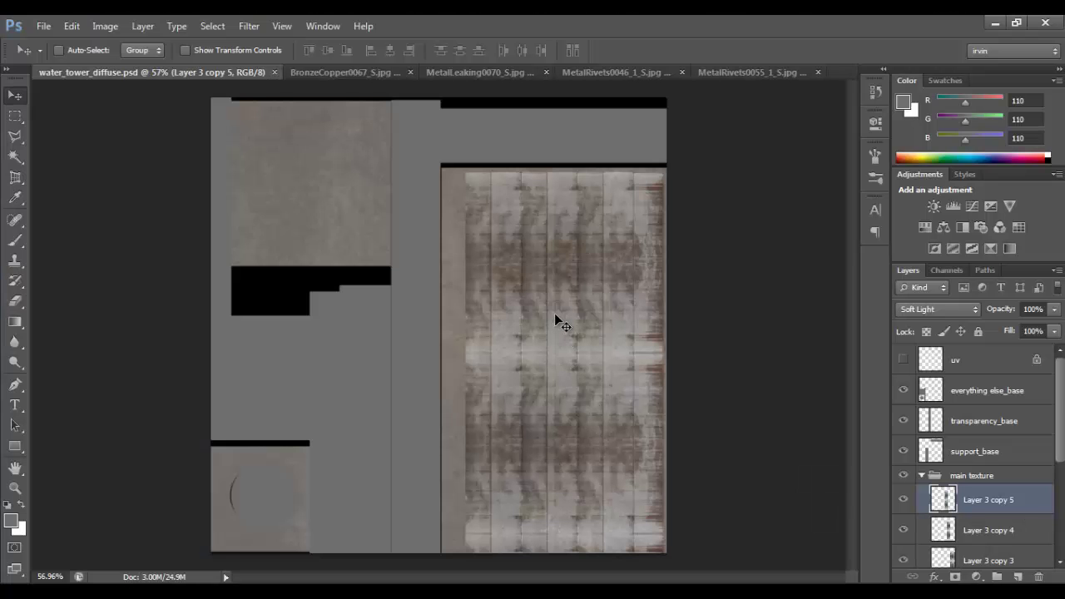
Move the strip up near the top and duplicate it offset as Layer 3 copy 6.
mouse_move(558, 324)
mouse_down()
mouse_move(516, 319)
mouse_move(509, 298)
mouse_move(494, 461)
mouse_move(499, 326)
mouse_move(500, 347)
mouse_up()
key(shift+Down)
key(shift+Down)
key(shift+Down)
key(shift+Down)
key(shift+Down)
key(shift+Down)
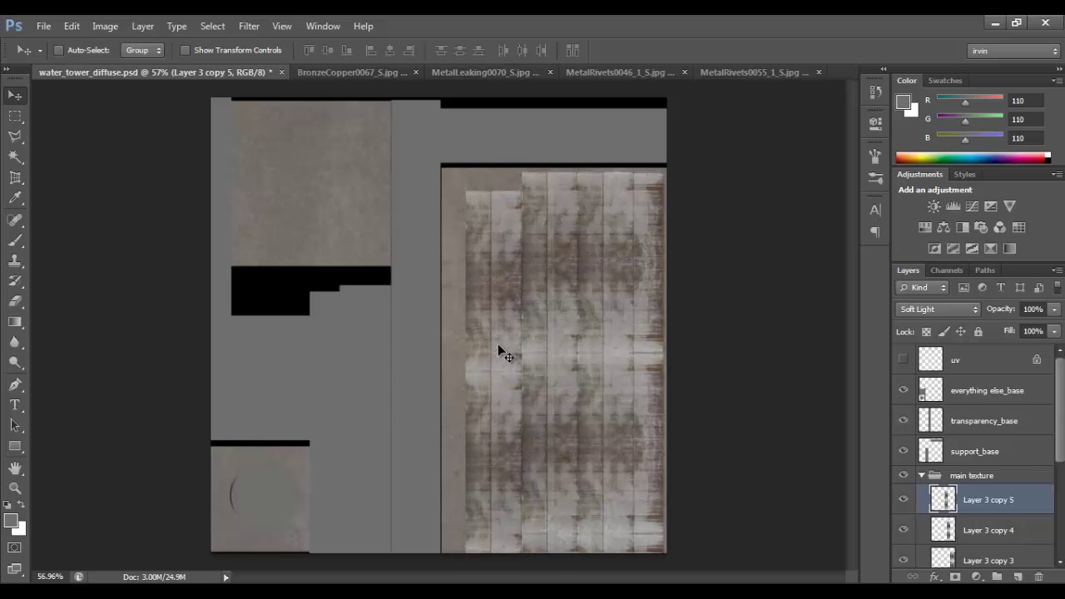
key(shift+Down)
key(shift+Down)
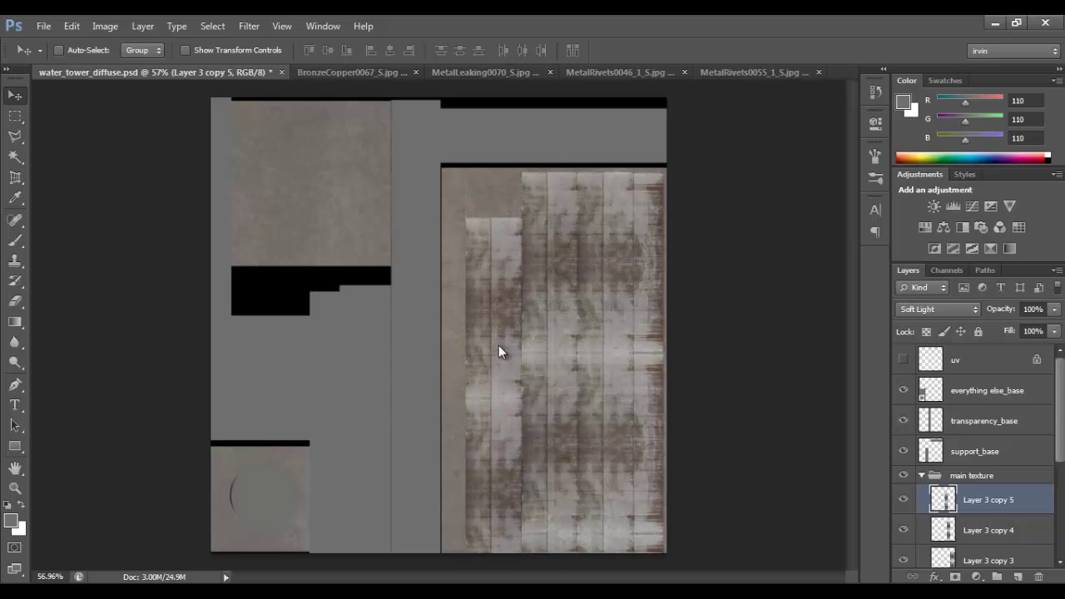
drag(491, 503, 559, 26)
drag(511, 368, 519, 191)
Select a strip section and reposition Layer 3 copy 4 lower to stagger the seams.
key(m)
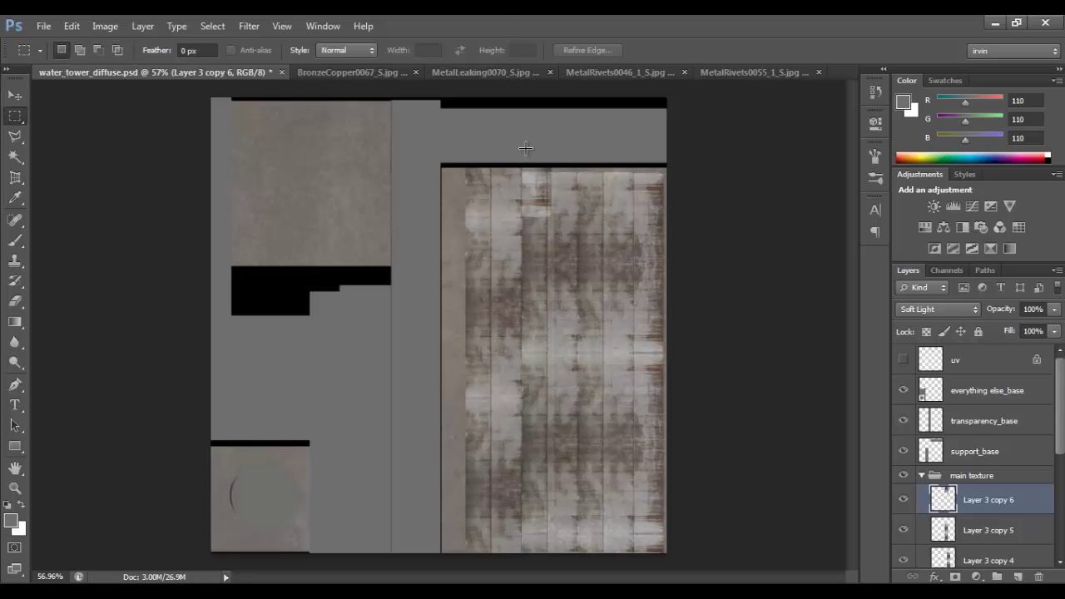
drag(522, 152, 553, 238)
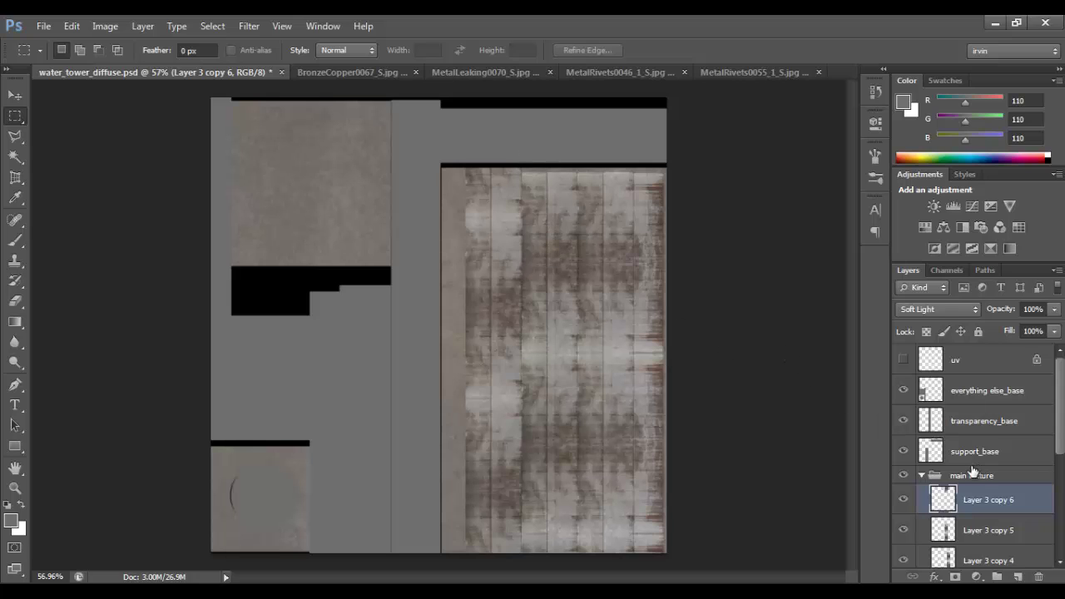
click(993, 537)
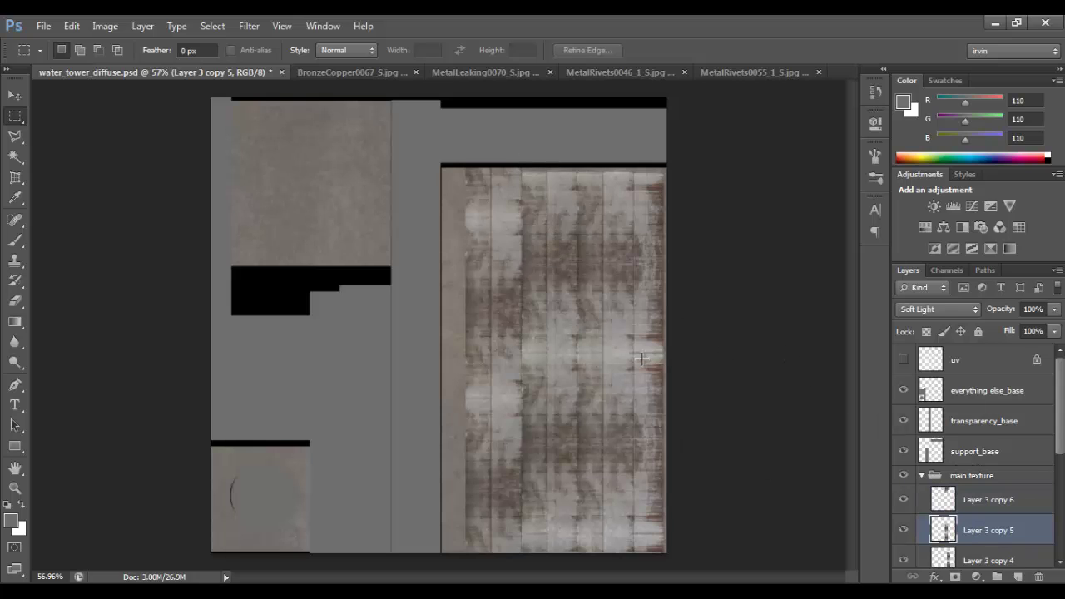
key(v)
drag(533, 281, 599, 344)
key(ctrl+z)
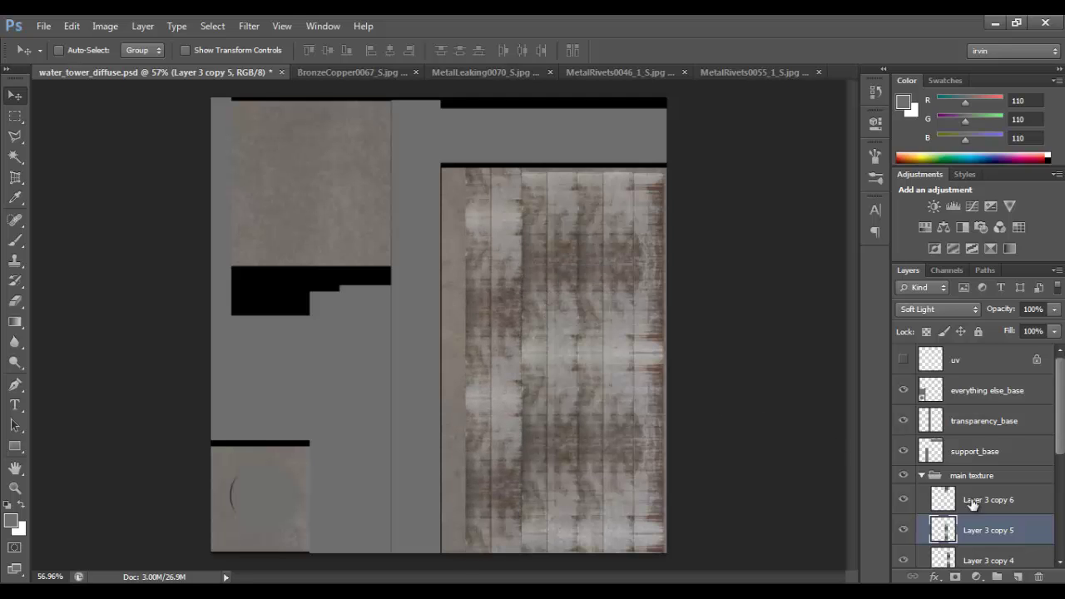
click(991, 561)
drag(541, 286, 557, 397)
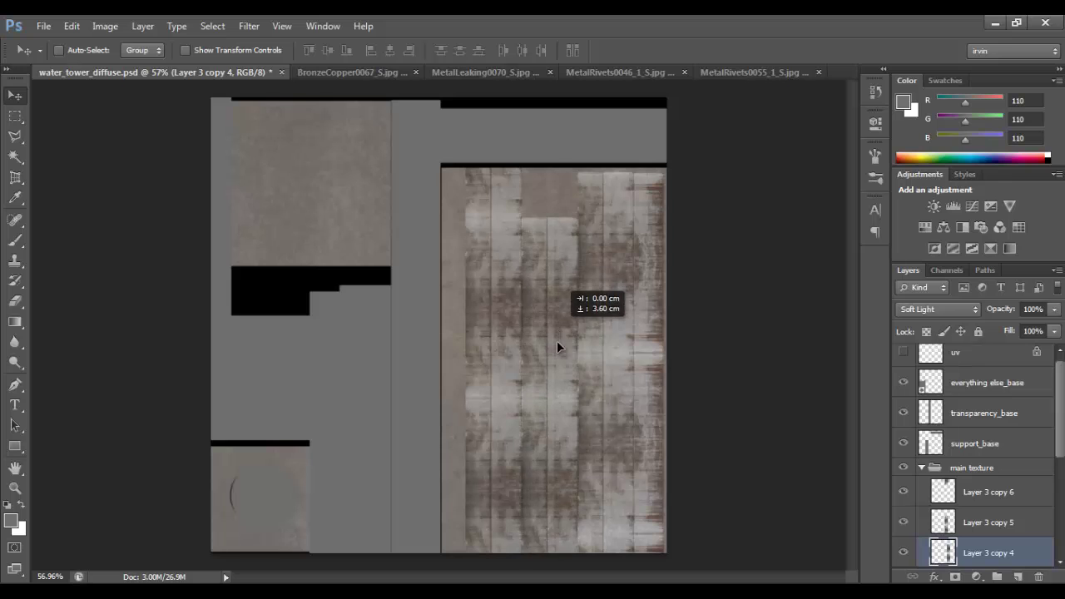
mouse_move(558, 396)
mouse_down()
mouse_move(558, 386)
mouse_move(571, 400)
mouse_move(594, 239)
mouse_up()
Duplicate the strip as Layer 3 copy 7, flip it vertically, and move it upward.
key(ctrl+alt+t)
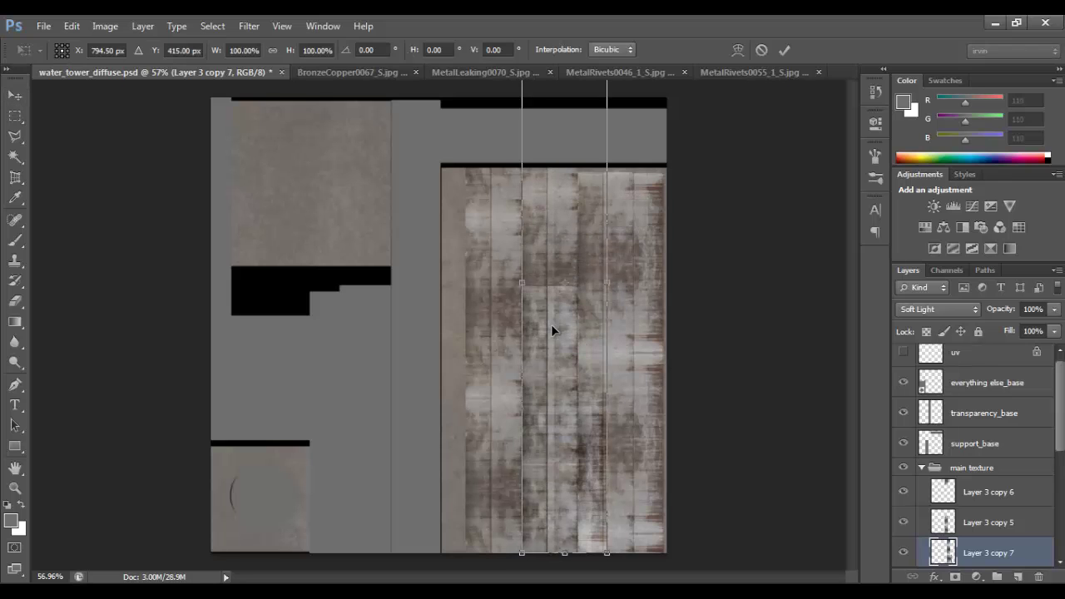
right_click(552, 325)
click(612, 315)
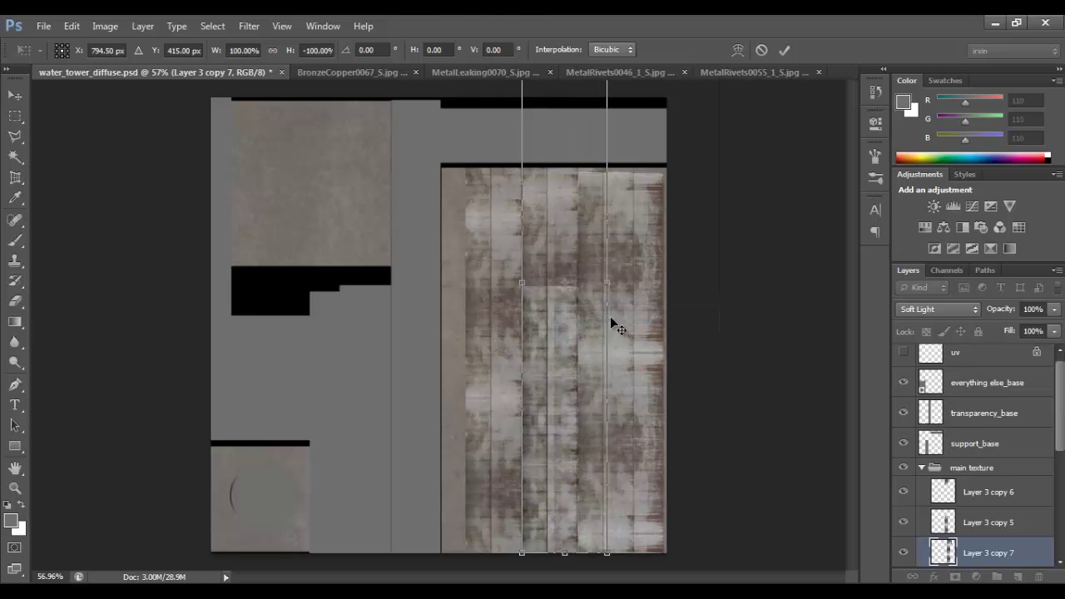
key(Return)
mouse_move(563, 481)
mouse_down()
mouse_move(560, 221)
mouse_move(560, 248)
mouse_up()
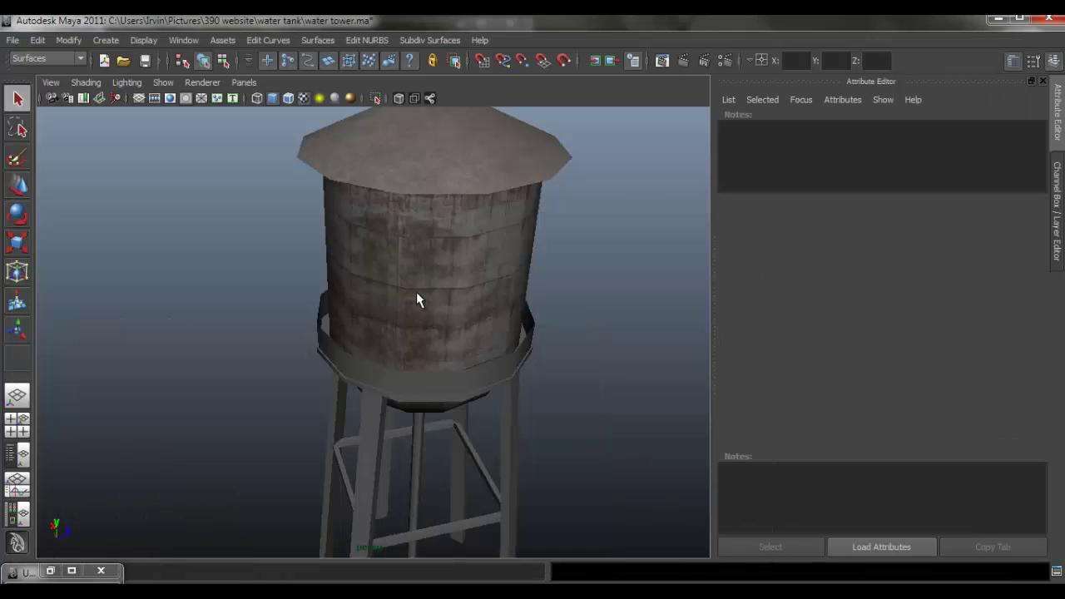
Check the tank's psdFileTex1 texture and orbit to a lower side view of the tower.
click(419, 300)
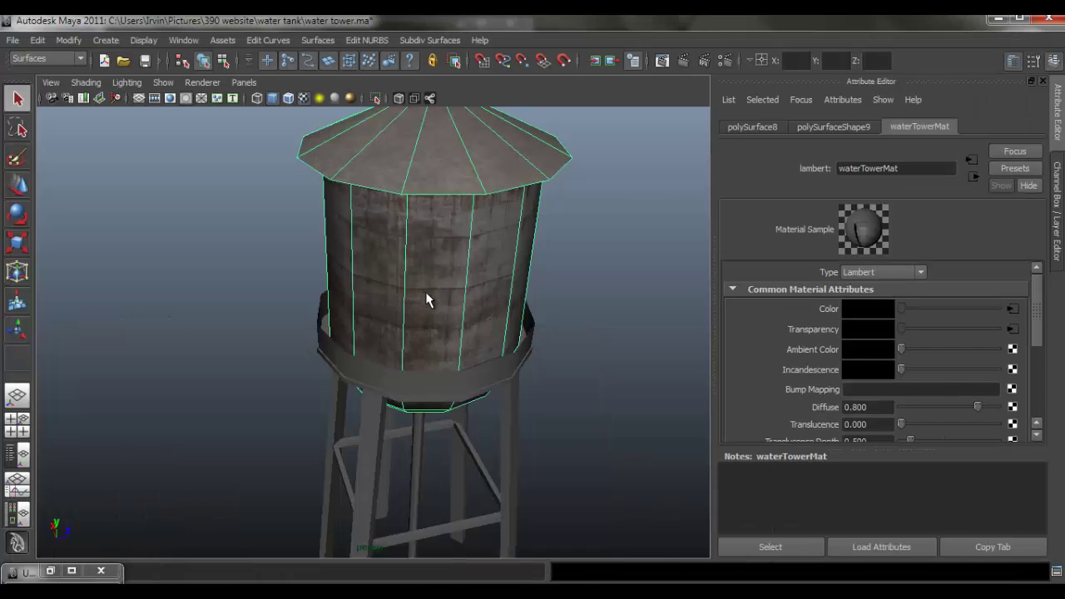
click(1002, 310)
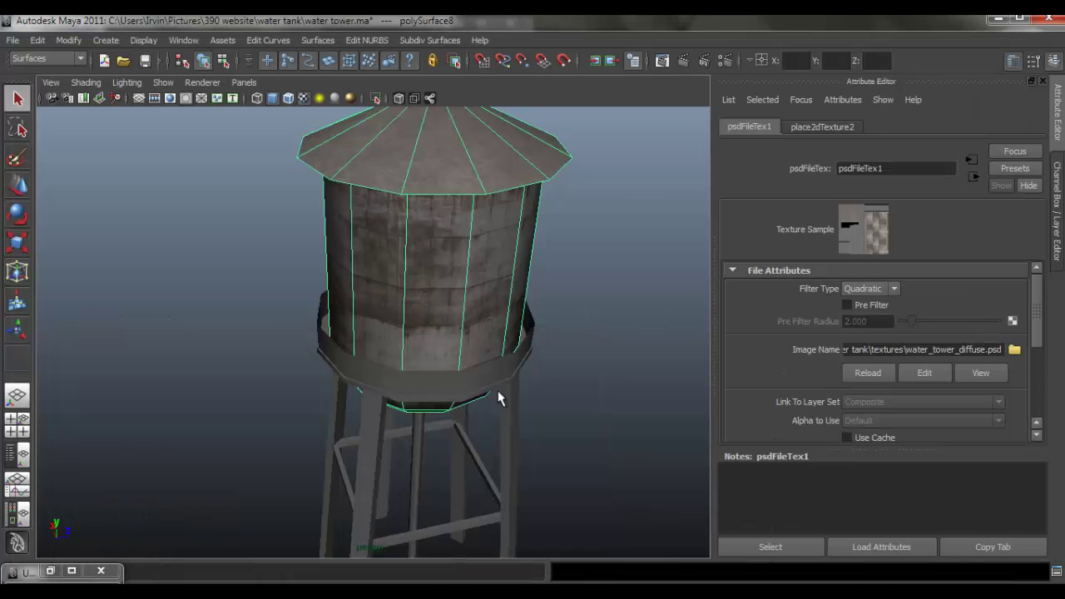
click(604, 357)
mouse_move(604, 357)
mouse_down()
mouse_move(502, 359)
mouse_move(647, 357)
mouse_move(291, 357)
mouse_move(374, 369)
mouse_move(408, 309)
mouse_move(240, 326)
mouse_move(235, 344)
mouse_move(316, 374)
mouse_move(452, 392)
mouse_move(614, 378)
mouse_move(354, 319)
mouse_move(563, 342)
mouse_move(475, 341)
mouse_move(511, 323)
mouse_move(473, 317)
mouse_move(668, 314)
mouse_move(572, 295)
mouse_move(502, 303)
mouse_move(478, 319)
mouse_move(473, 430)
mouse_move(482, 251)
mouse_up()
scroll(423, 333, down, 5)
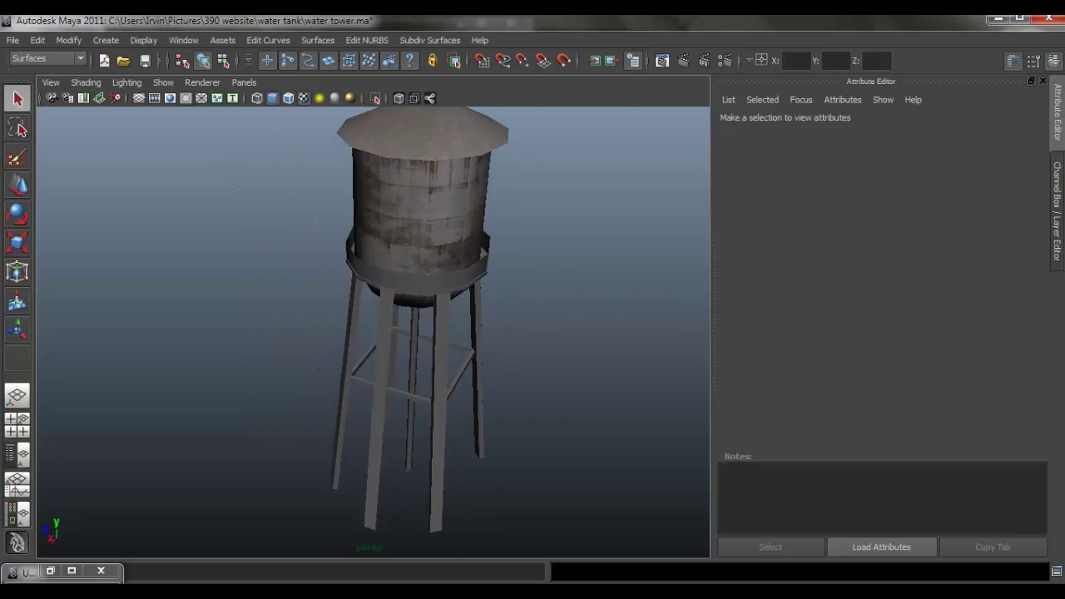
Compare with the reference water tower photo, then move in close on the tank.
key(alt+Tab)
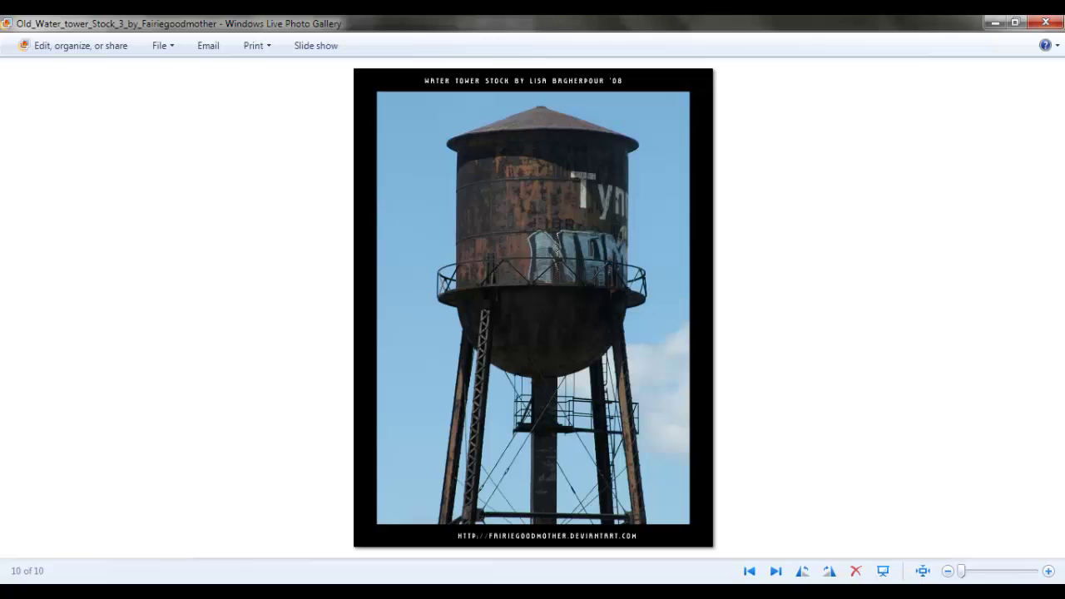
key(alt+Tab)
mouse_move(453, 327)
mouse_down()
mouse_move(409, 375)
mouse_move(725, 463)
mouse_move(473, 389)
mouse_move(597, 402)
mouse_move(397, 410)
mouse_up()
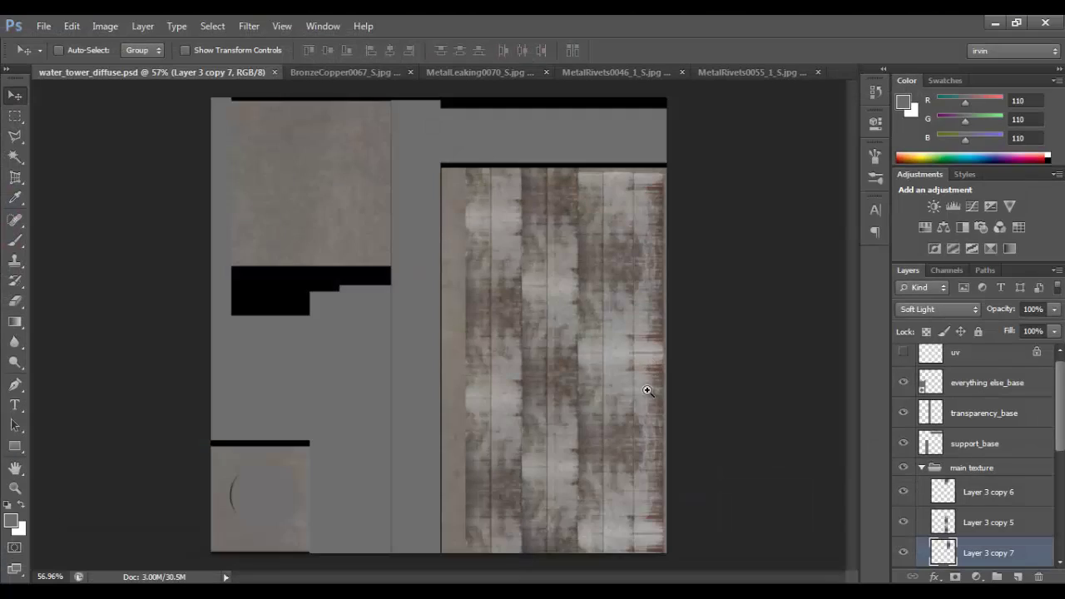
Zoom in and back out on the staggered plate strips in water_tower_diffuse.psd.
mouse_move(648, 391)
mouse_down()
mouse_move(737, 430)
mouse_move(661, 419)
mouse_move(676, 429)
mouse_move(653, 408)
mouse_up()
mouse_move(569, 363)
mouse_down()
mouse_move(616, 380)
mouse_move(583, 372)
mouse_up()
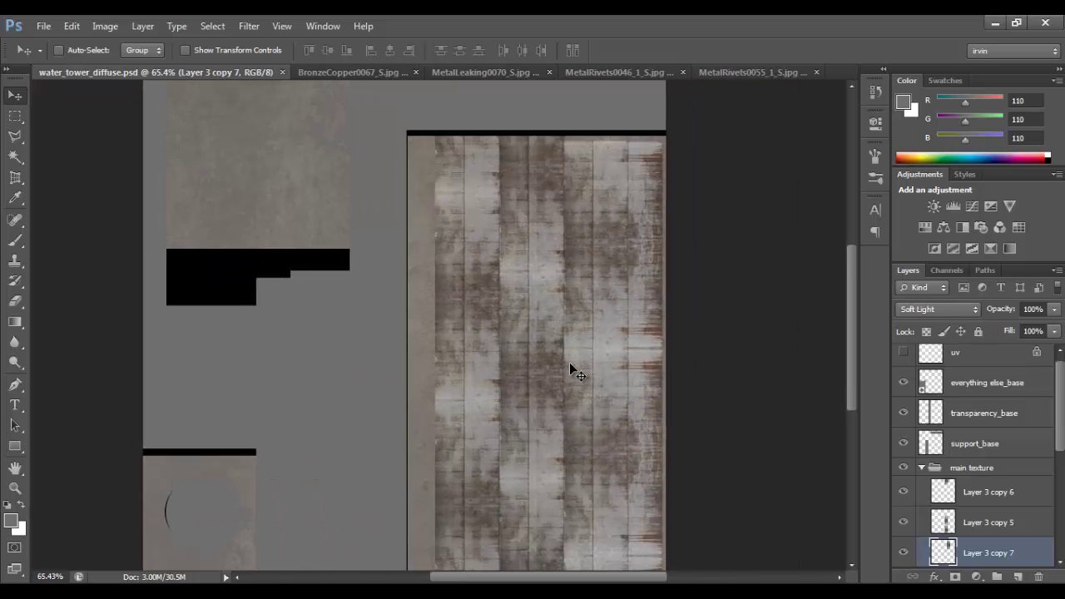
Shift a strip copy 9.38 cm left, merge the strip layers into Layer 3 copy 6, reposition it.
mouse_move(499, 456)
mouse_down()
mouse_move(366, 444)
mouse_move(446, 424)
mouse_up()
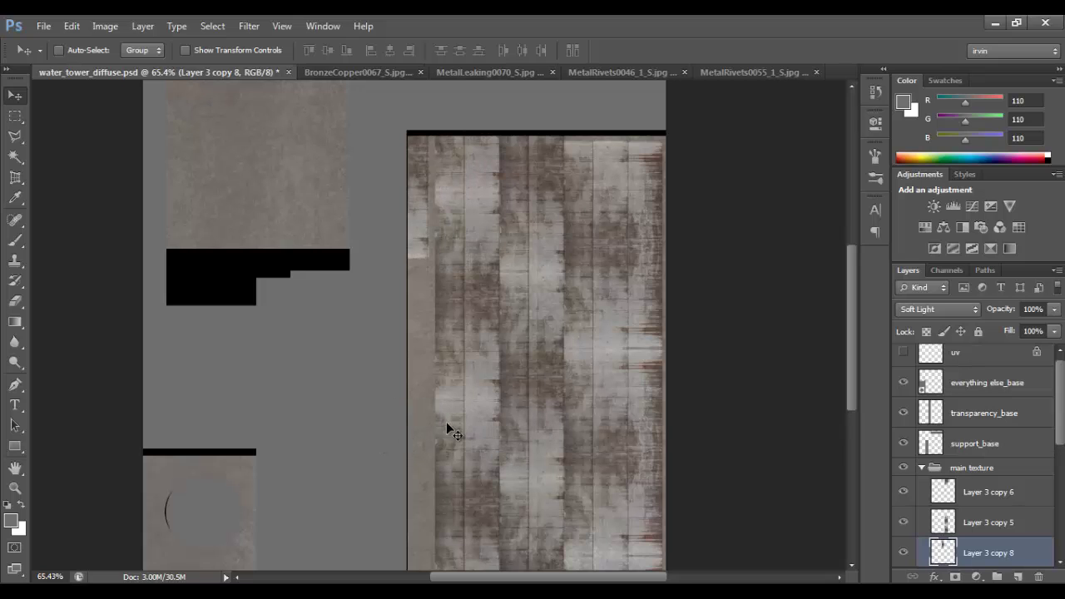
click(991, 495)
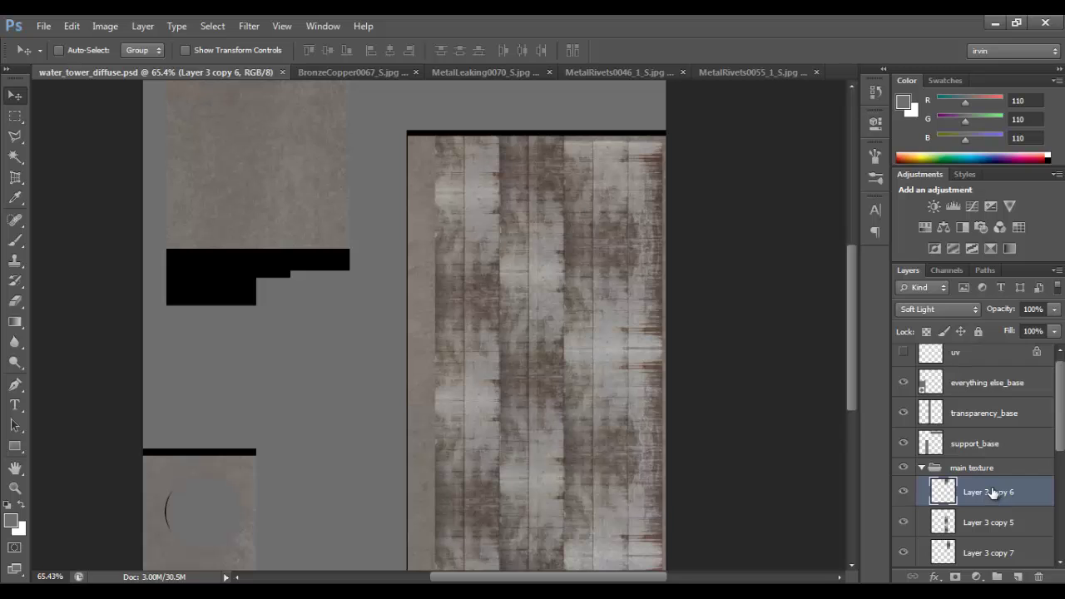
scroll(993, 492, down, 5)
shift+click(983, 469)
right_click(983, 435)
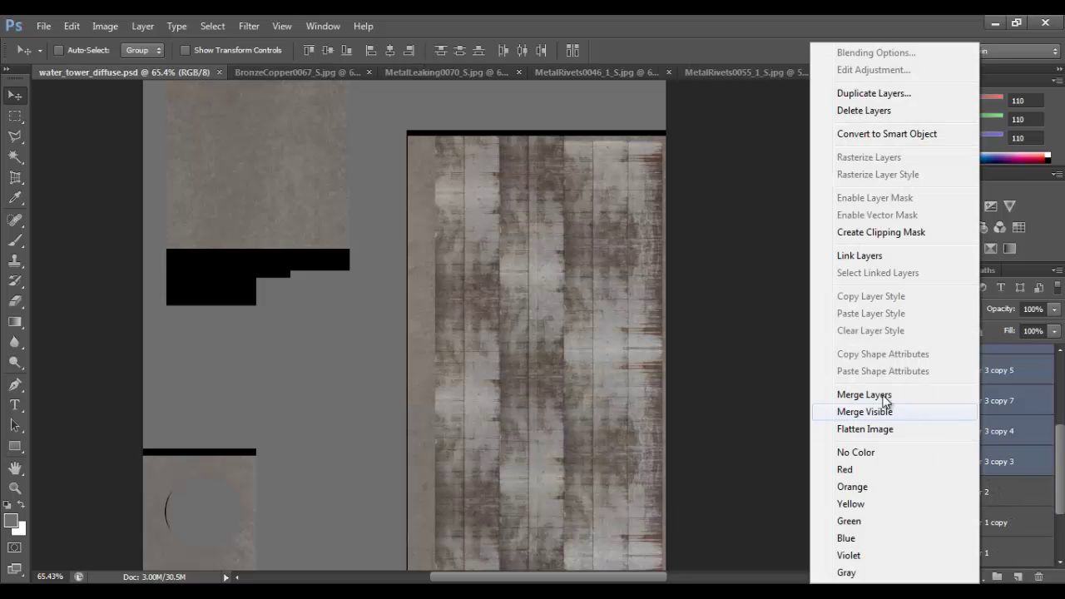
click(884, 394)
mouse_move(632, 420)
mouse_down()
mouse_move(418, 401)
mouse_move(455, 403)
mouse_up()
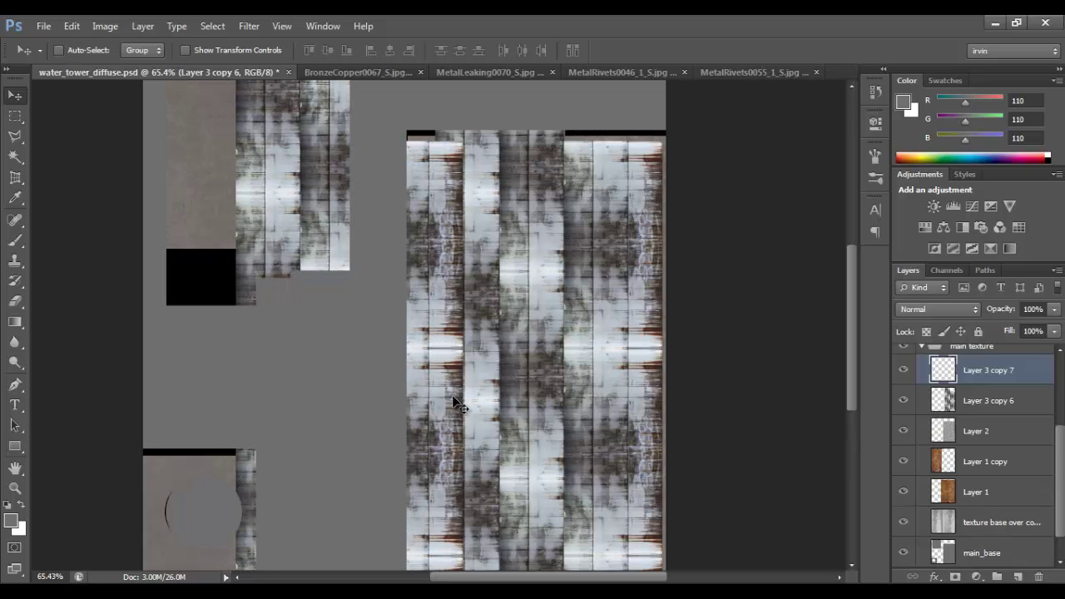
Nudge the selected Layer 3 copy 7 strip slightly right, then a few pixels left.
key(m)
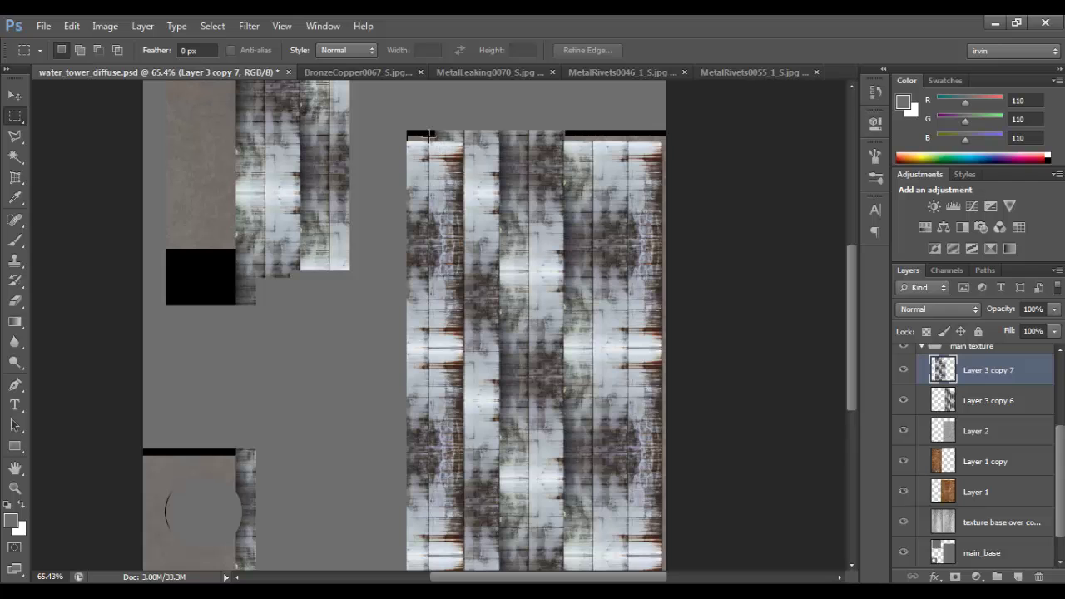
mouse_move(429, 135)
mouse_down()
mouse_move(462, 148)
mouse_move(496, 343)
mouse_move(500, 540)
mouse_up()
key(v)
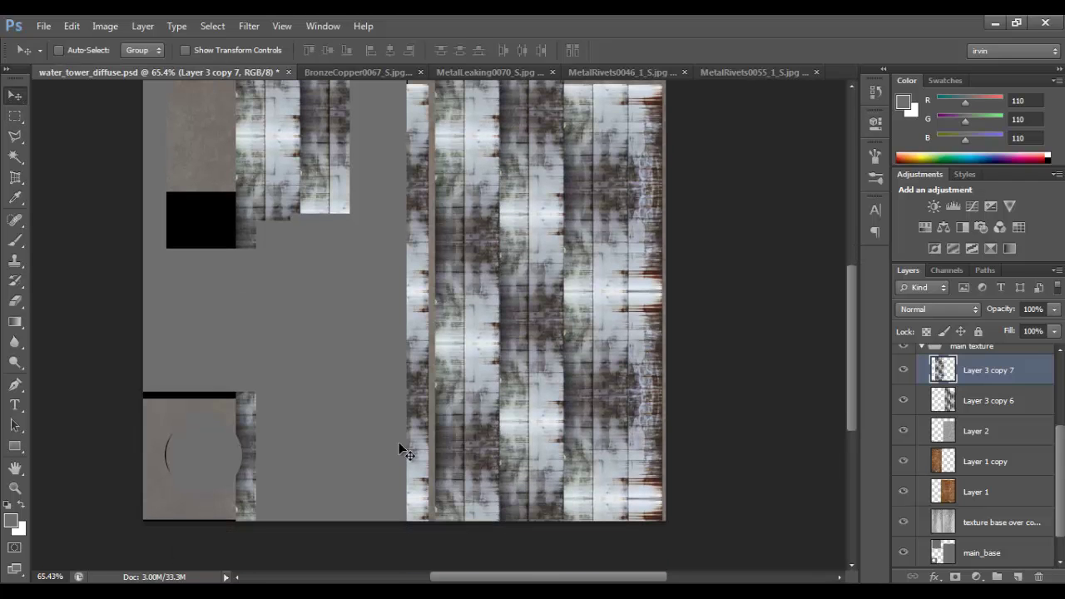
drag(399, 450, 413, 450)
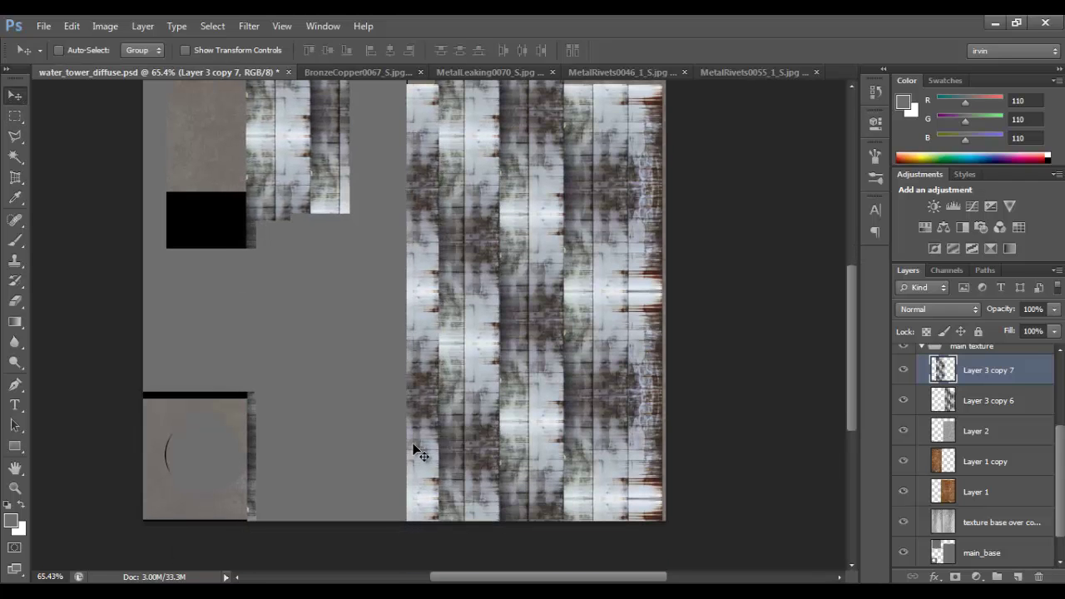
key(Left)
key(Left)
key(Left)
key(Left)
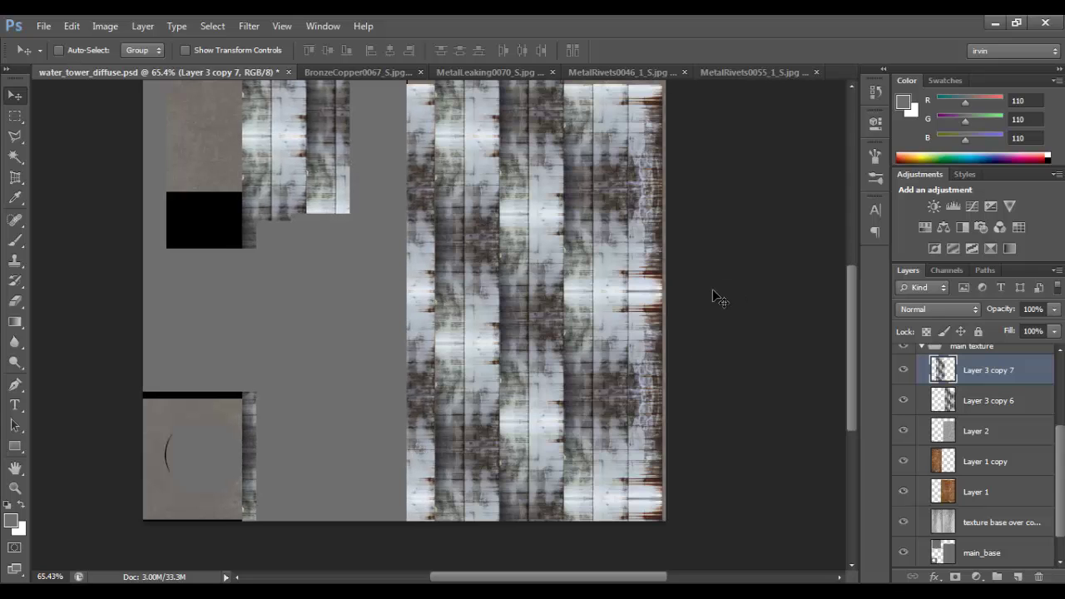
scroll(658, 296, up, 1)
scroll(650, 304, up, 2)
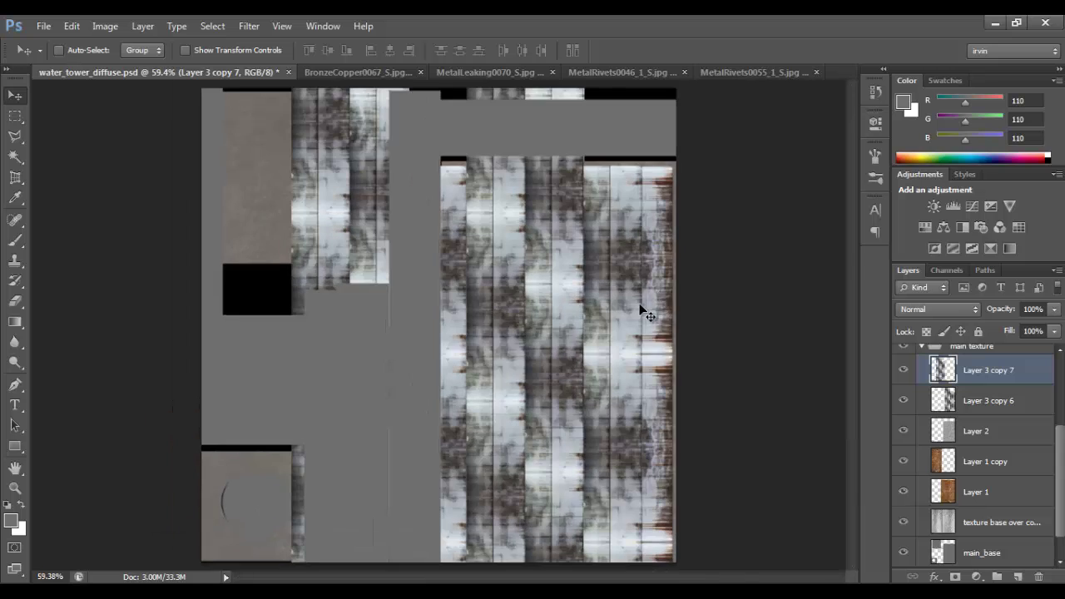
scroll(633, 306, up, 2)
scroll(599, 275, up, 2)
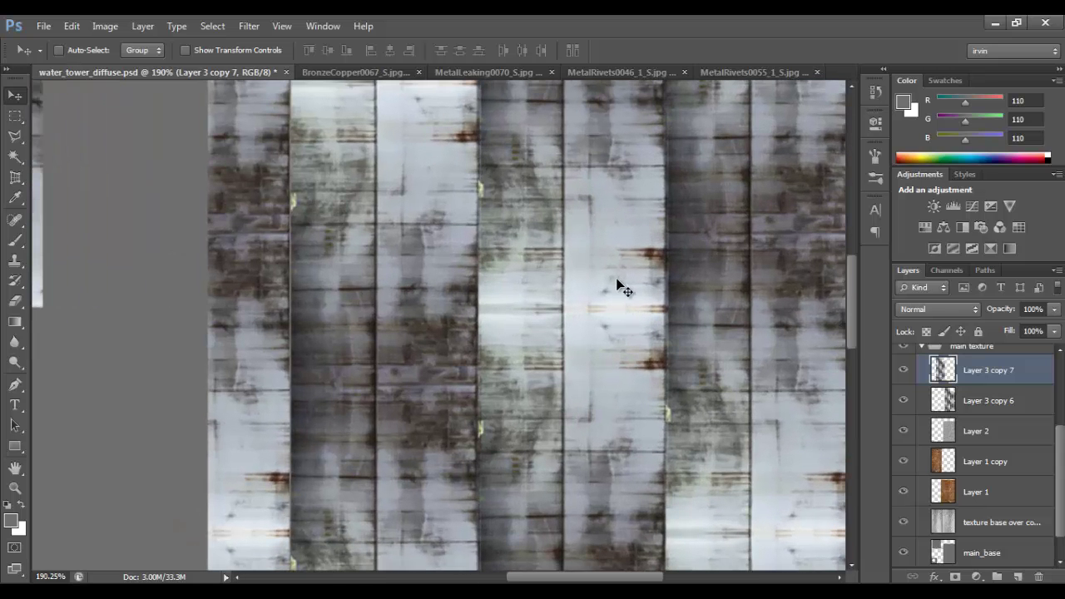
scroll(617, 286, down, 5)
Copy the right half of MetalLeaking0070_S.jpg onto a new Layer 1.
click(445, 72)
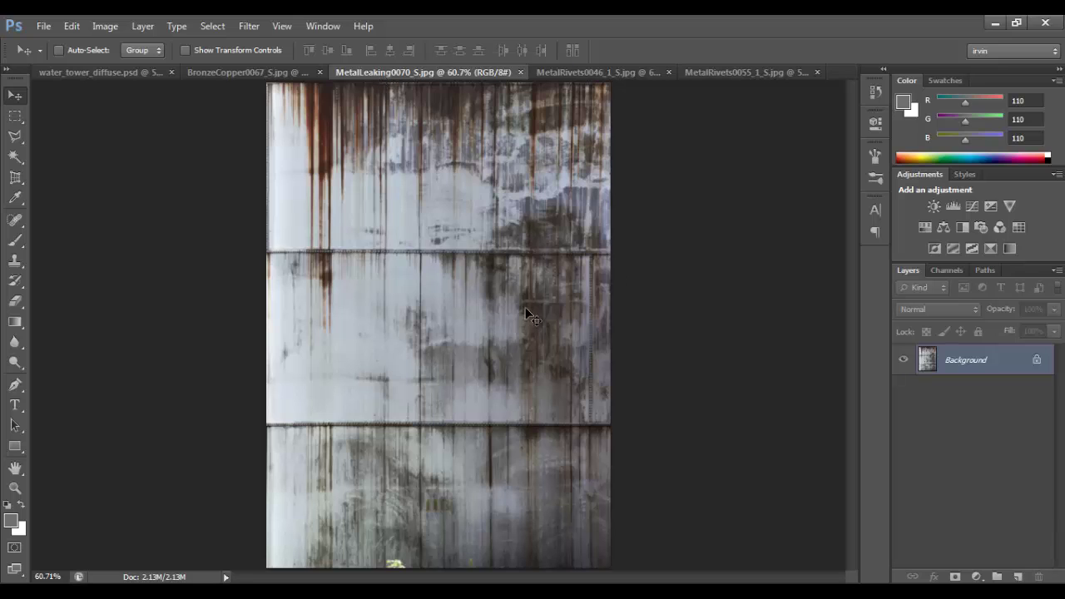
key(m)
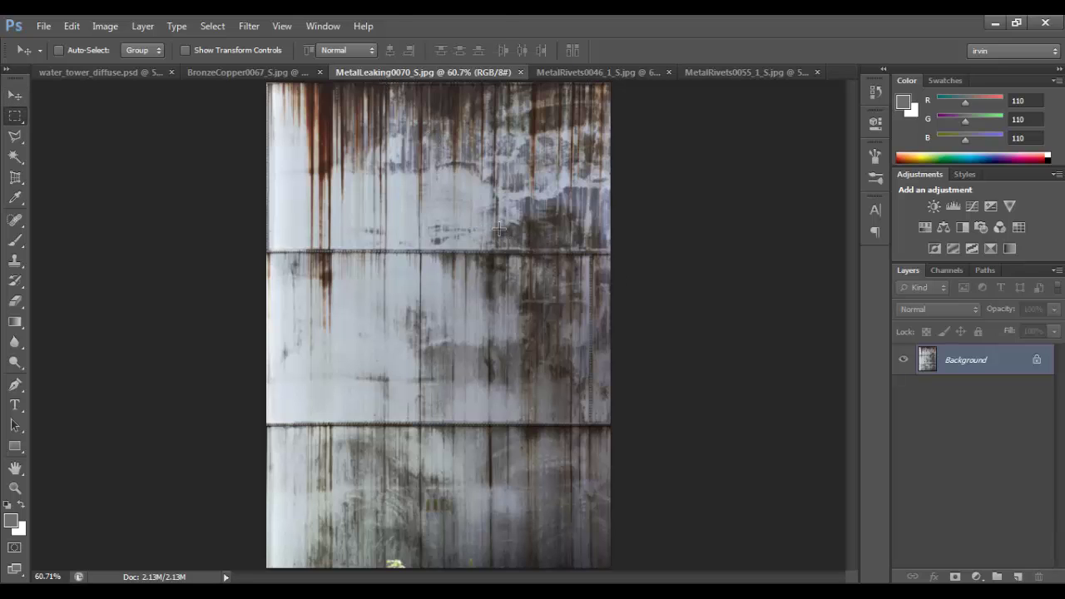
drag(437, 83, 601, 394)
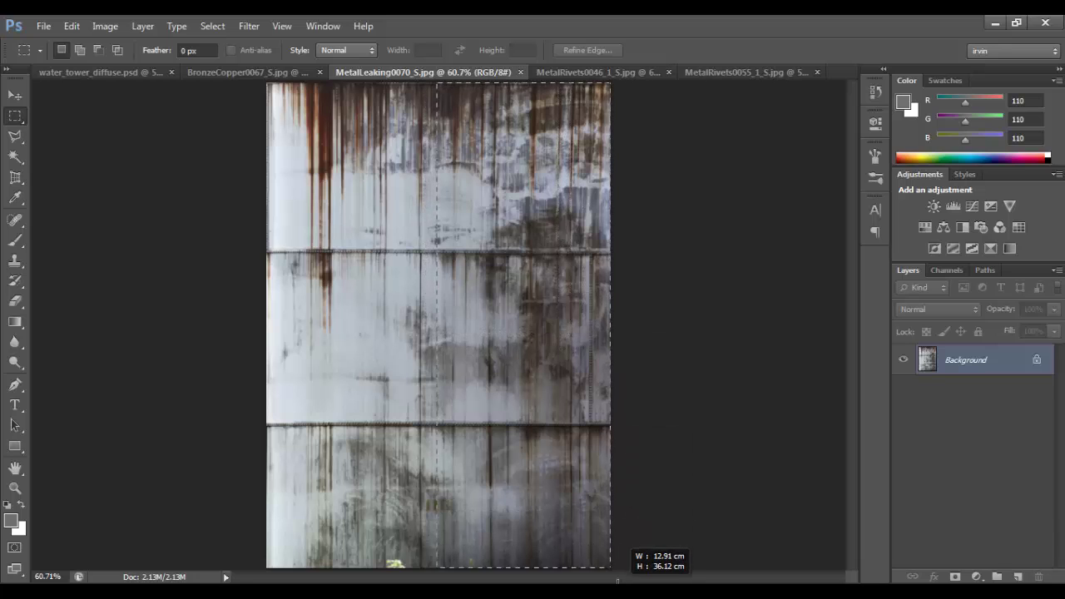
drag(600, 394, 622, 573)
key(ctrl+j)
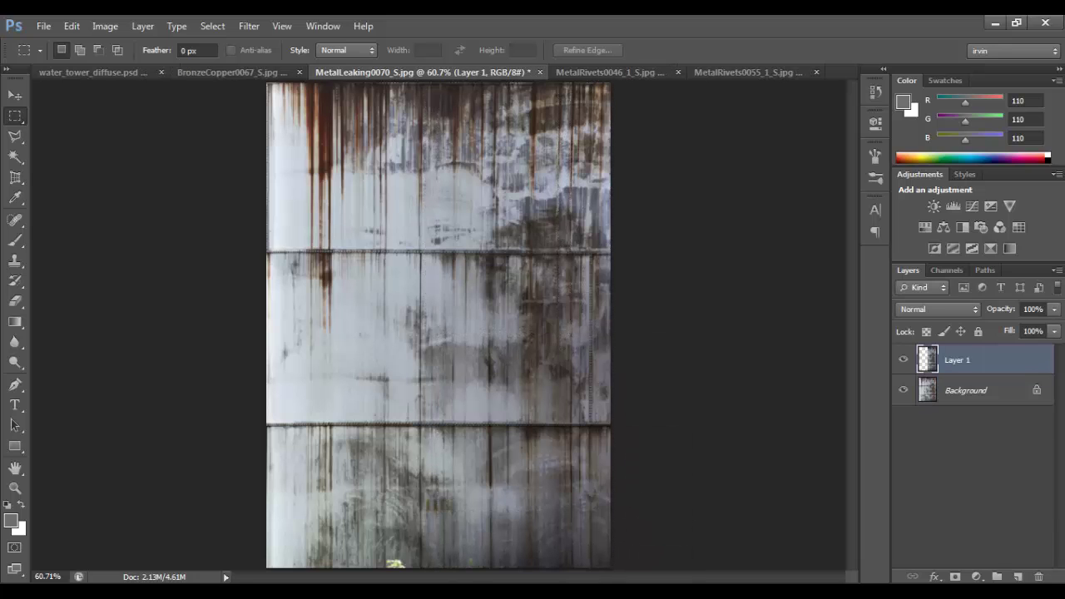
Flip Layer 1 horizontally and move it over the texture's left side.
key(v)
key(ctrl+t)
right_click(575, 332)
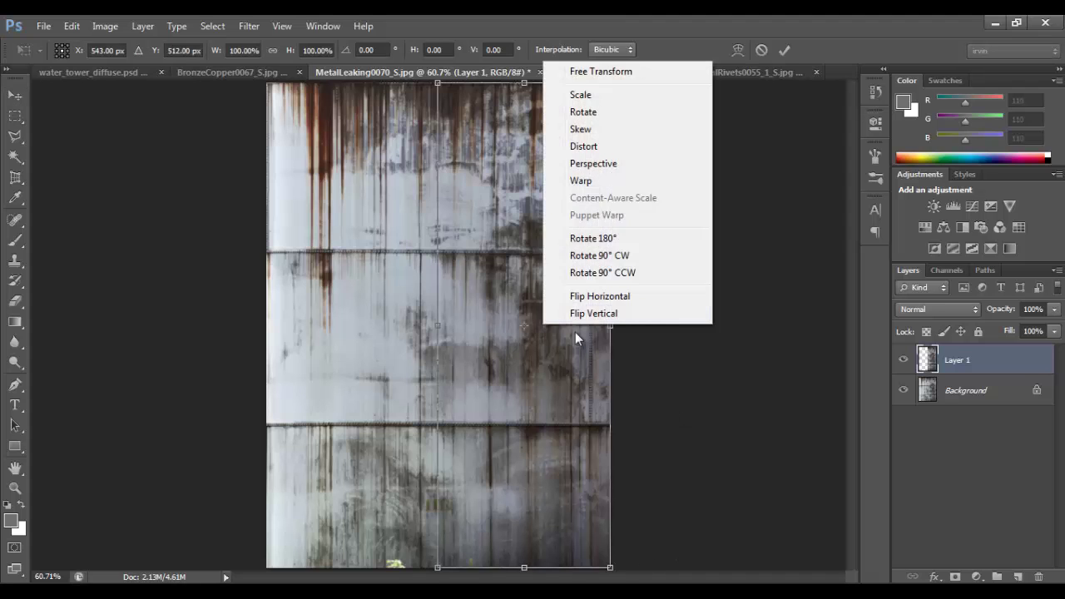
click(594, 298)
key(Return)
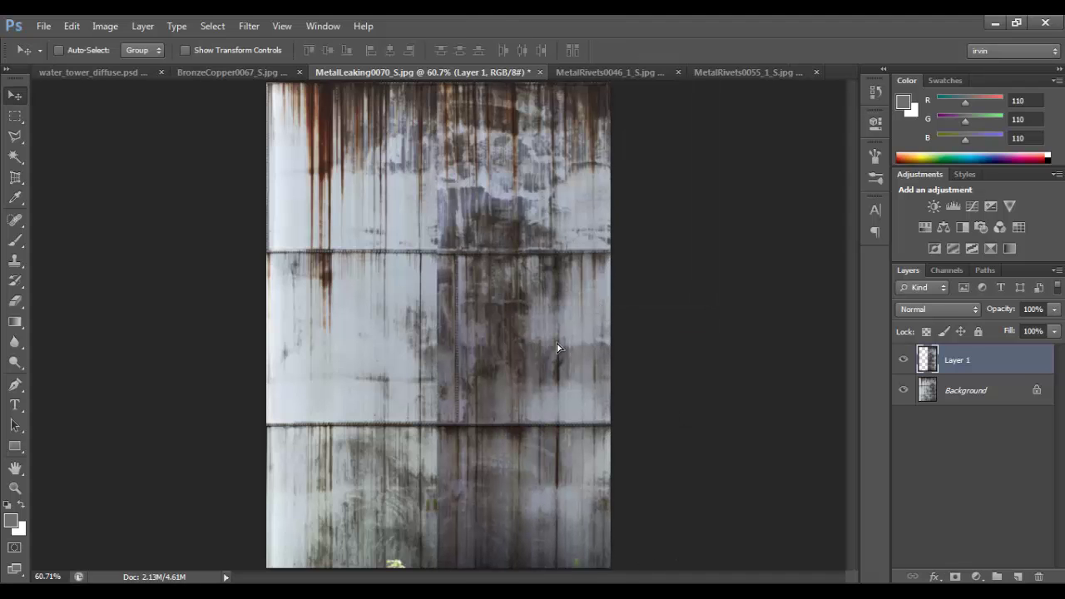
mouse_move(558, 348)
mouse_down()
mouse_move(401, 332)
mouse_move(420, 337)
mouse_up()
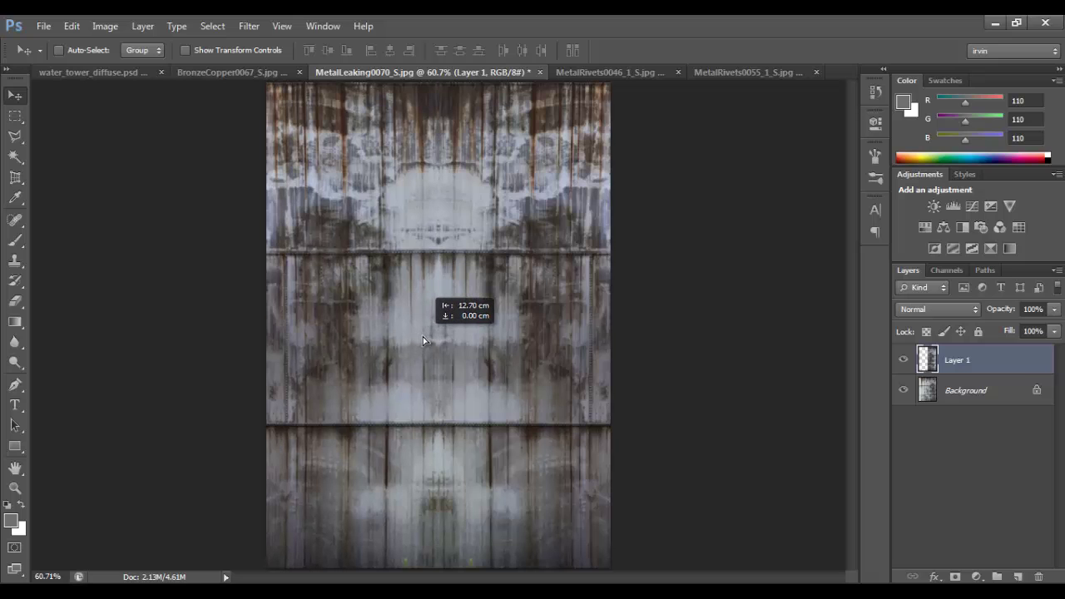
Stretch Layer 1 wider to about 158% width.
key(ctrl+t)
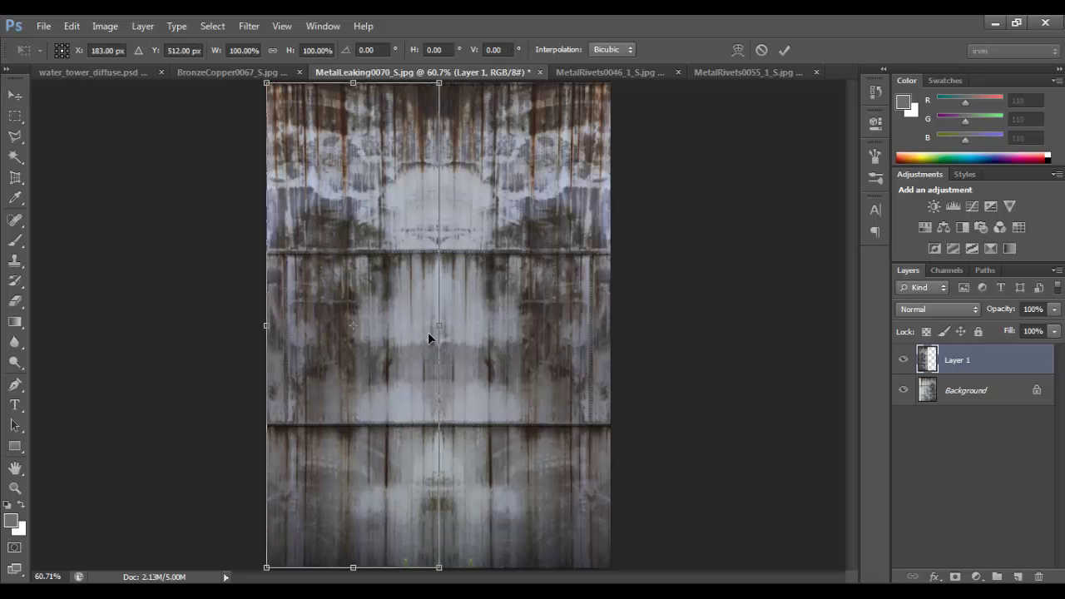
drag(443, 324, 541, 335)
key(Return)
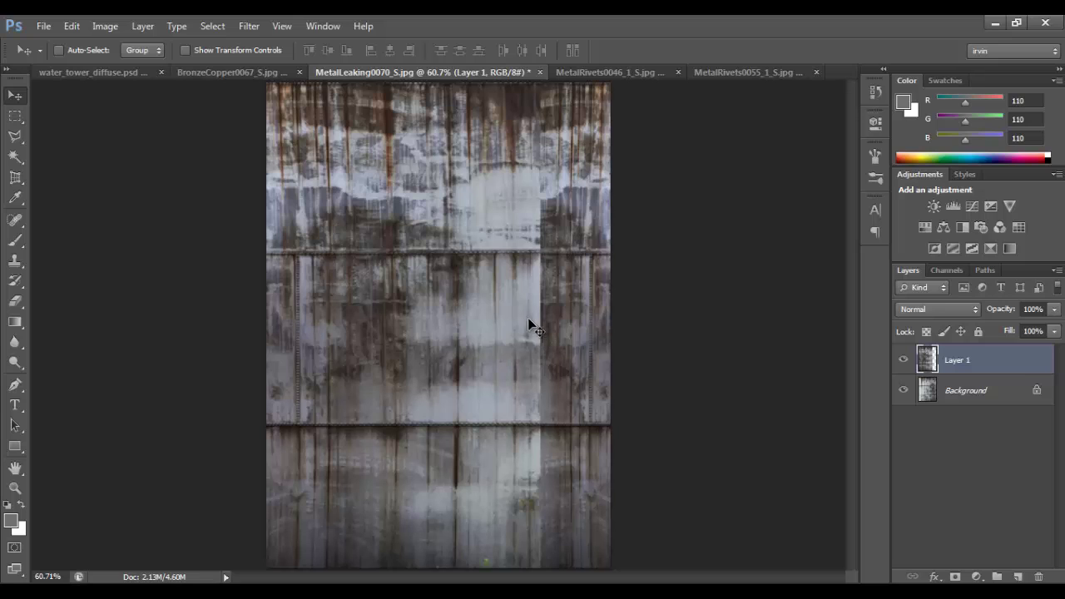
key(e)
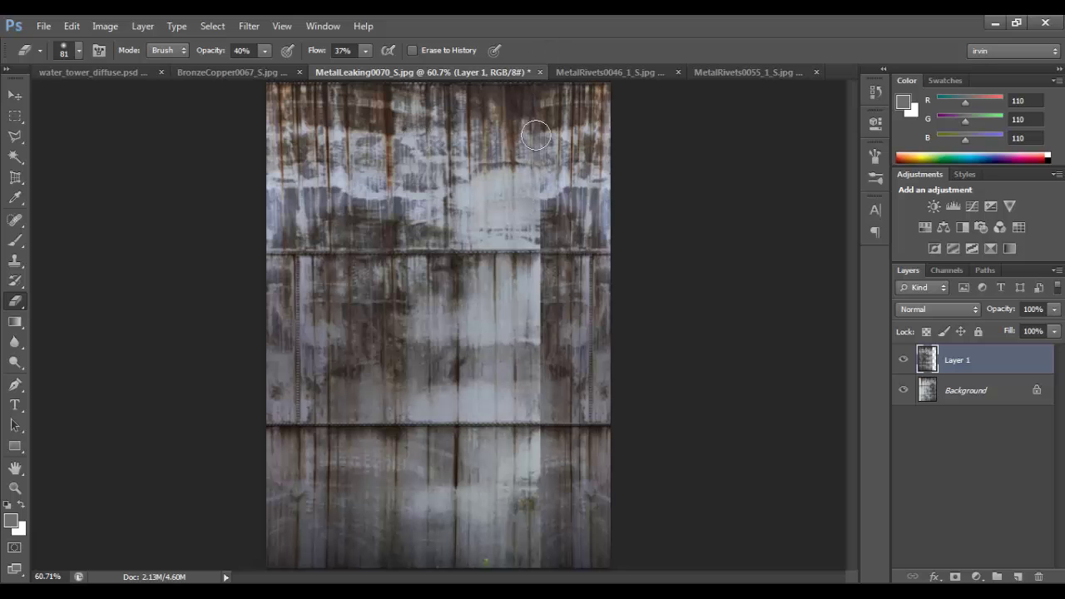
Lightly erase the mirrored seam at 40% opacity with a 187 px brush.
drag(536, 134, 542, 187)
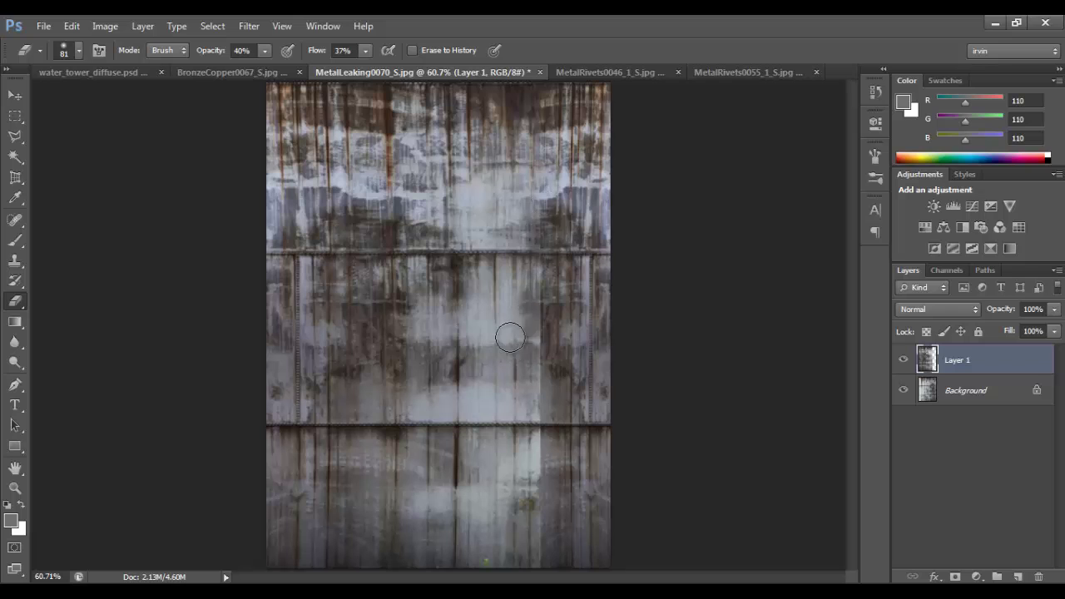
drag(511, 338, 559, 363)
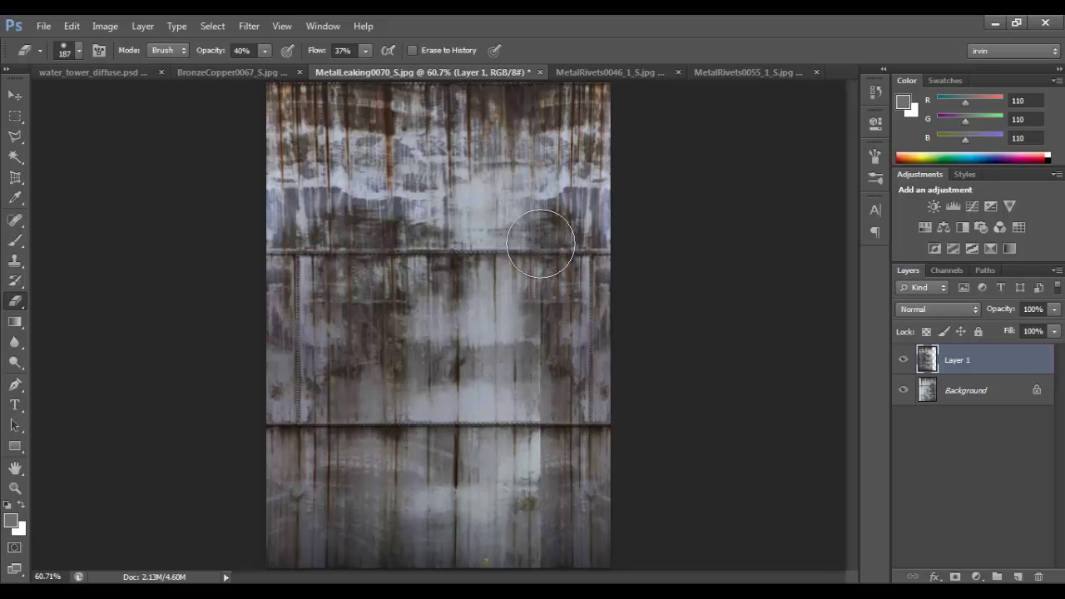
drag(539, 472, 542, 374)
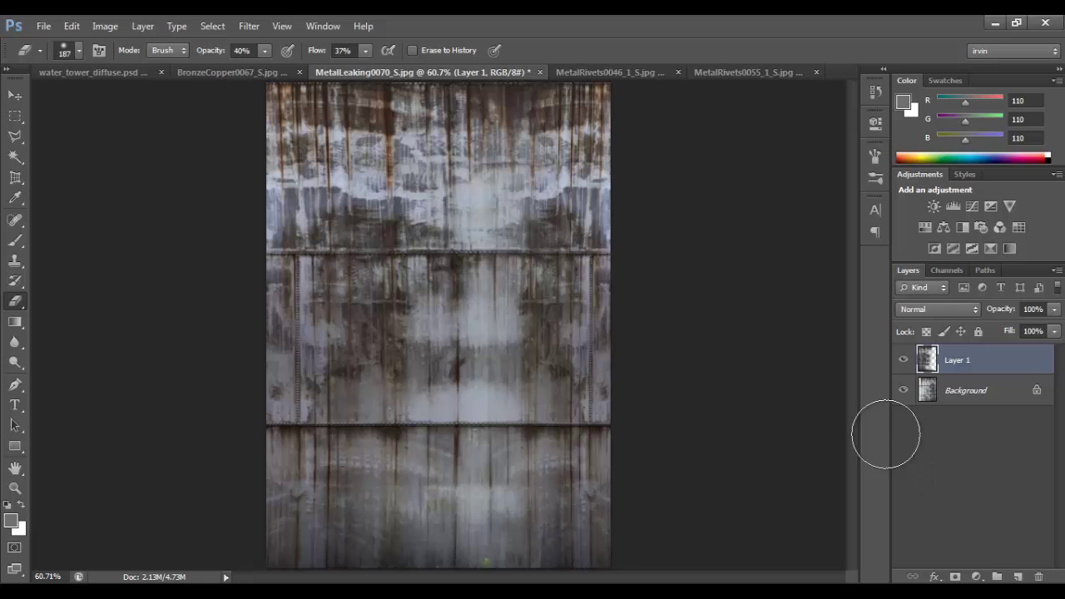
click(558, 149)
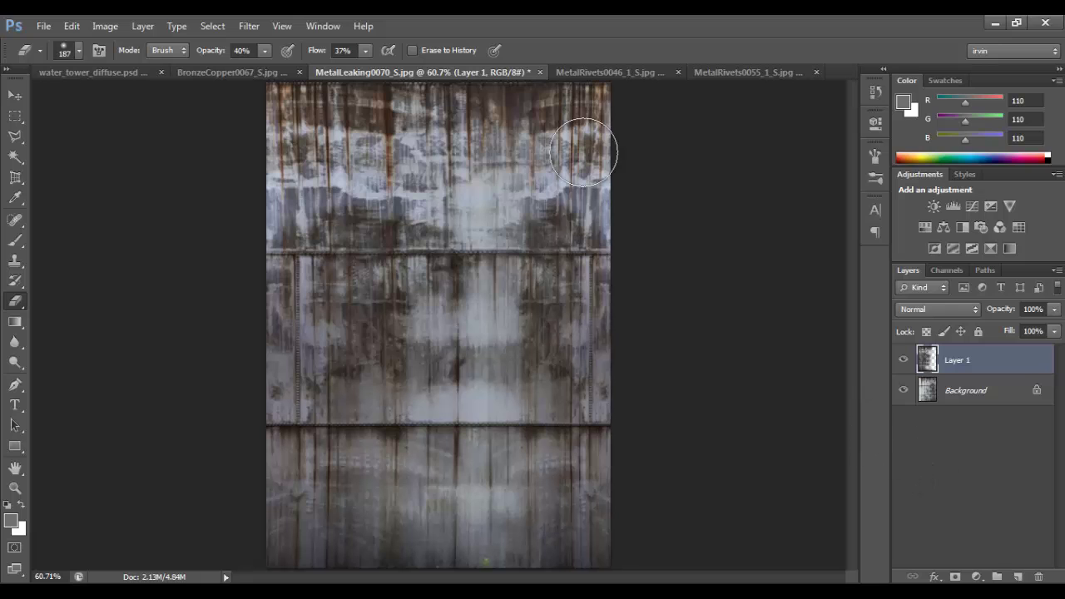
Shift a Background copy about 2.61 cm sideways and return to erasing Layer 1.
click(967, 392)
key(v)
drag(573, 405, 510, 417)
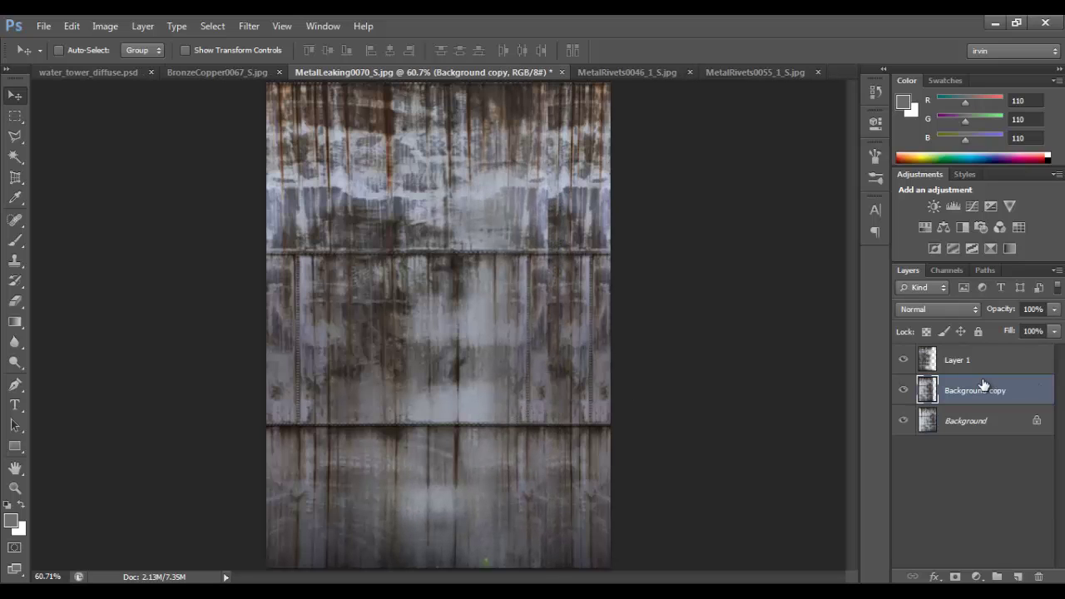
key(e)
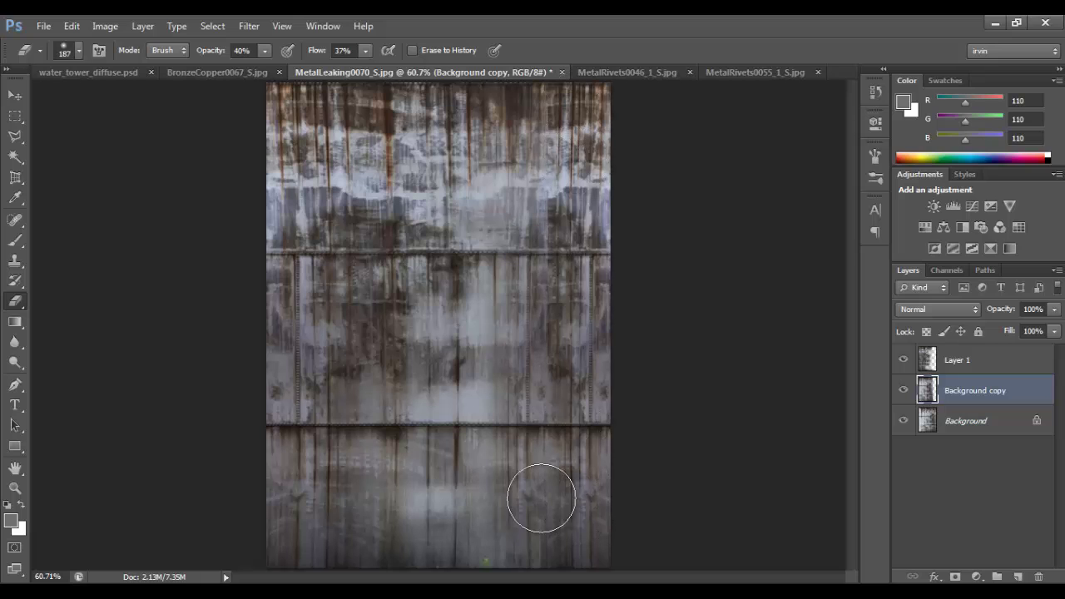
click(954, 359)
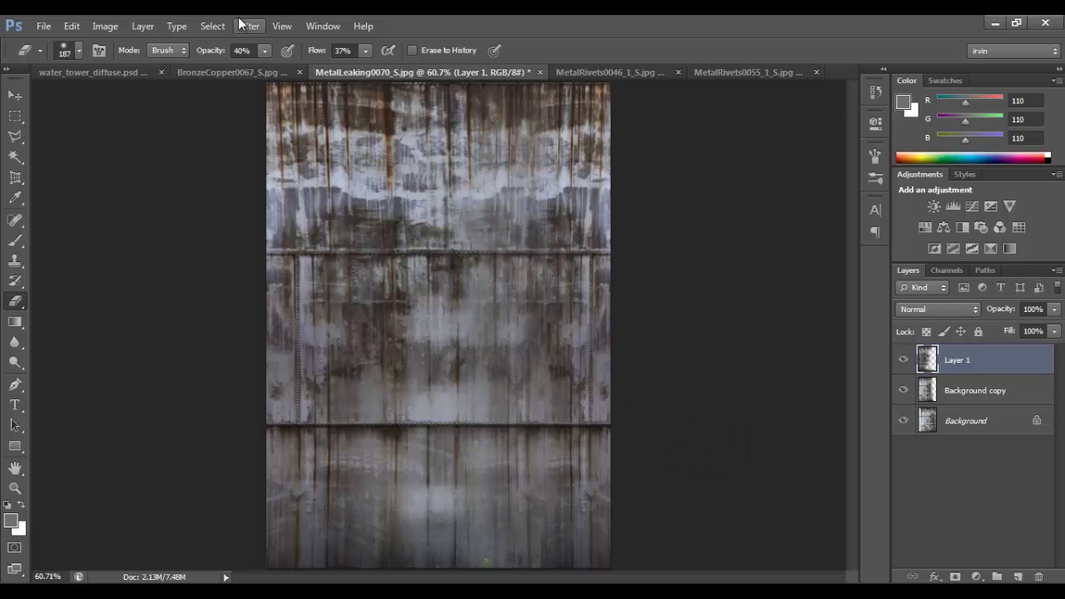
Flatten the MetalLeaking texture into a single Background layer.
click(143, 25)
click(226, 521)
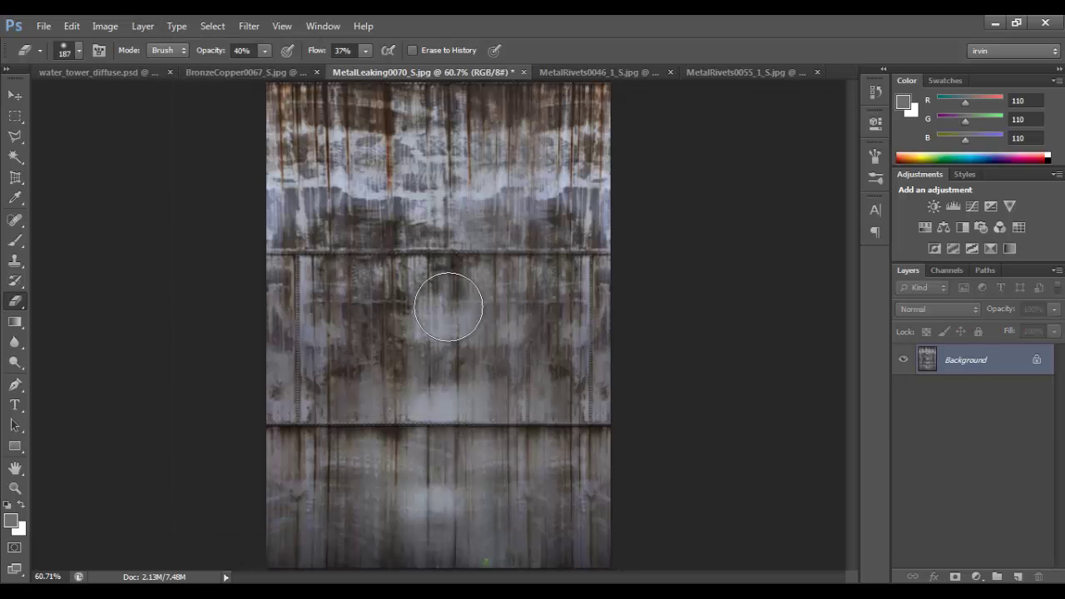
key(v)
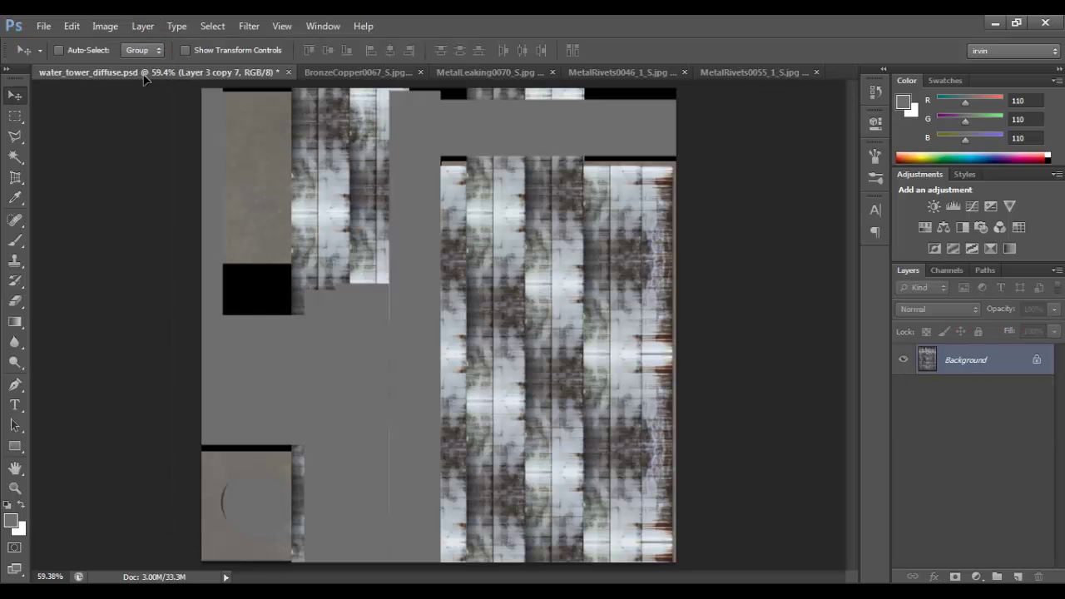
Bring the texture in as Layer 3, rotated 90° and scaled to about 22% over the right plates.
drag(145, 73, 406, 325)
key(ctrl+t)
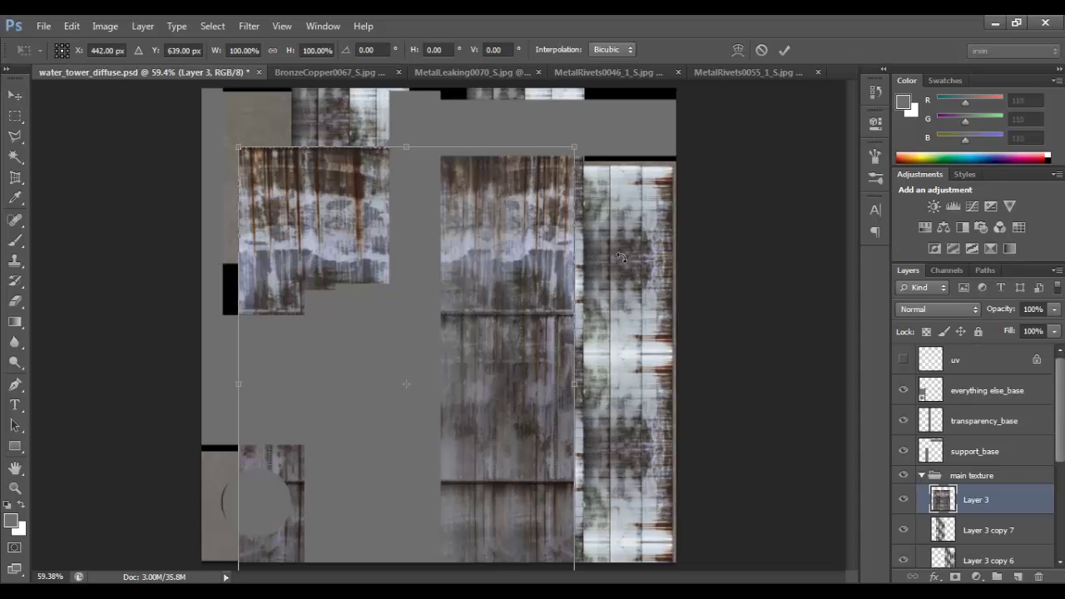
mouse_move(654, 308)
mouse_down()
mouse_move(562, 573)
mouse_move(472, 478)
mouse_up()
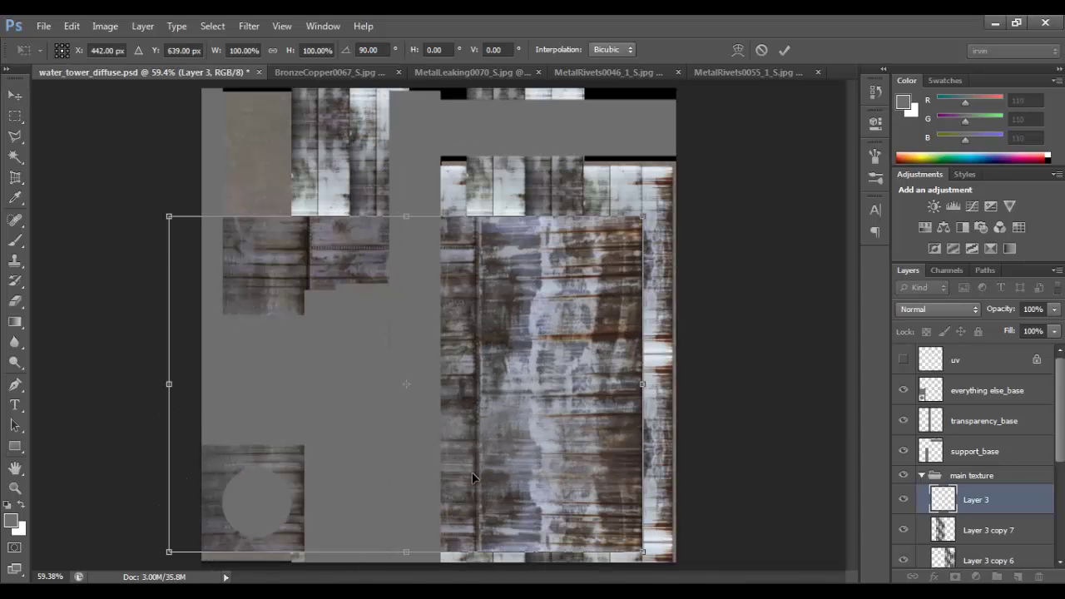
drag(169, 216, 542, 475)
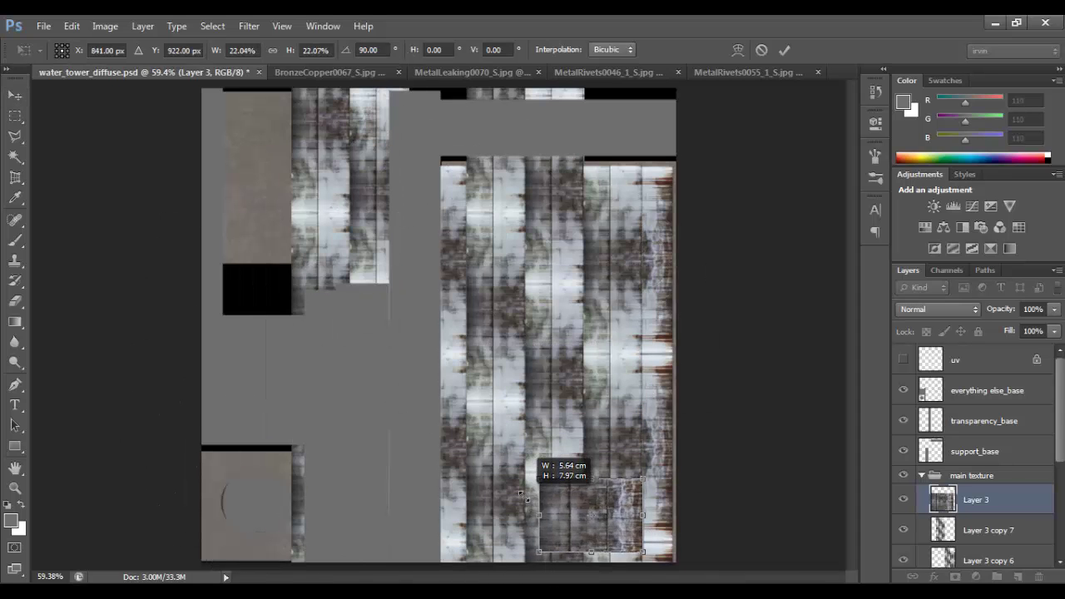
mouse_move(583, 516)
mouse_down()
mouse_move(666, 236)
mouse_move(650, 206)
mouse_move(740, 252)
mouse_up()
key(Return)
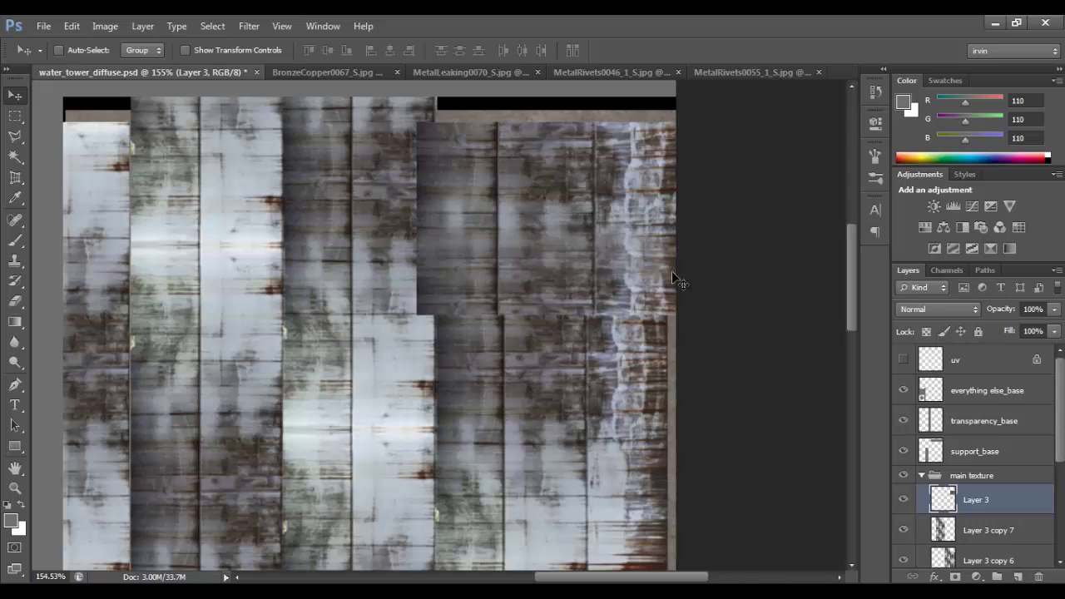
Shrink Layer 3 slightly, stretch its bottom edge down, and nudge it up and left.
key(ctrl+t)
drag(419, 125, 454, 163)
key(Return)
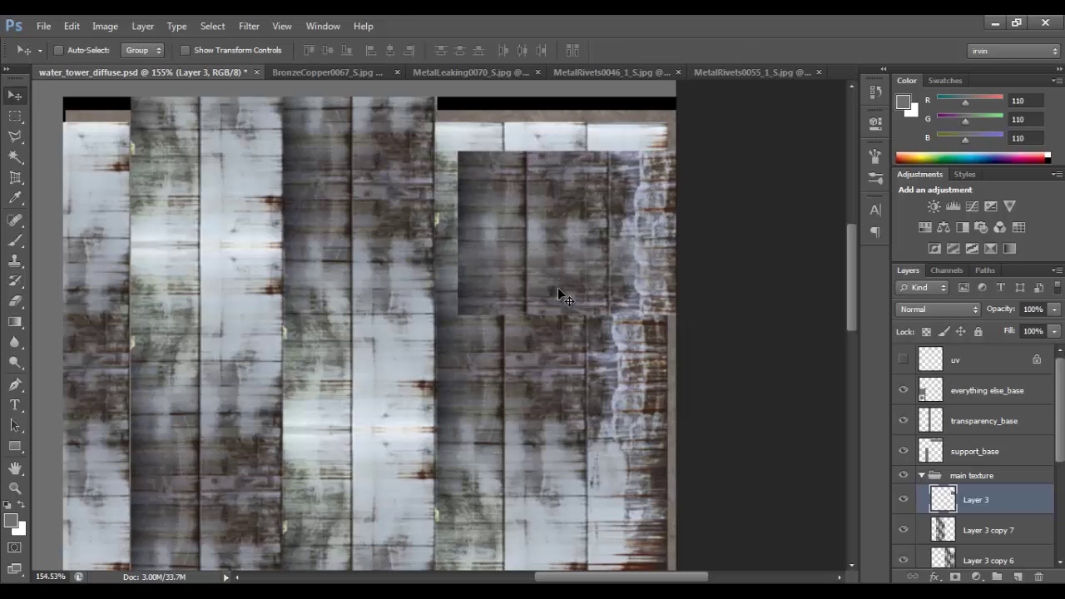
key(ctrl+t)
mouse_move(574, 313)
mouse_down()
mouse_move(574, 345)
mouse_move(602, 282)
mouse_up()
key(Return)
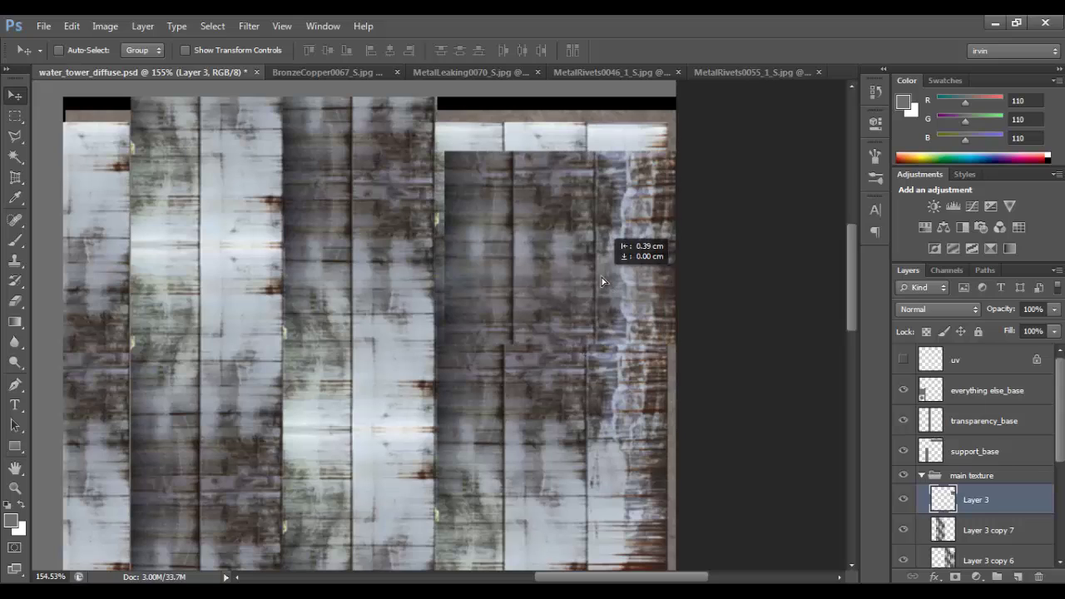
key(Left)
key(Left)
key(Left)
key(Left)
key(Up)
key(Up)
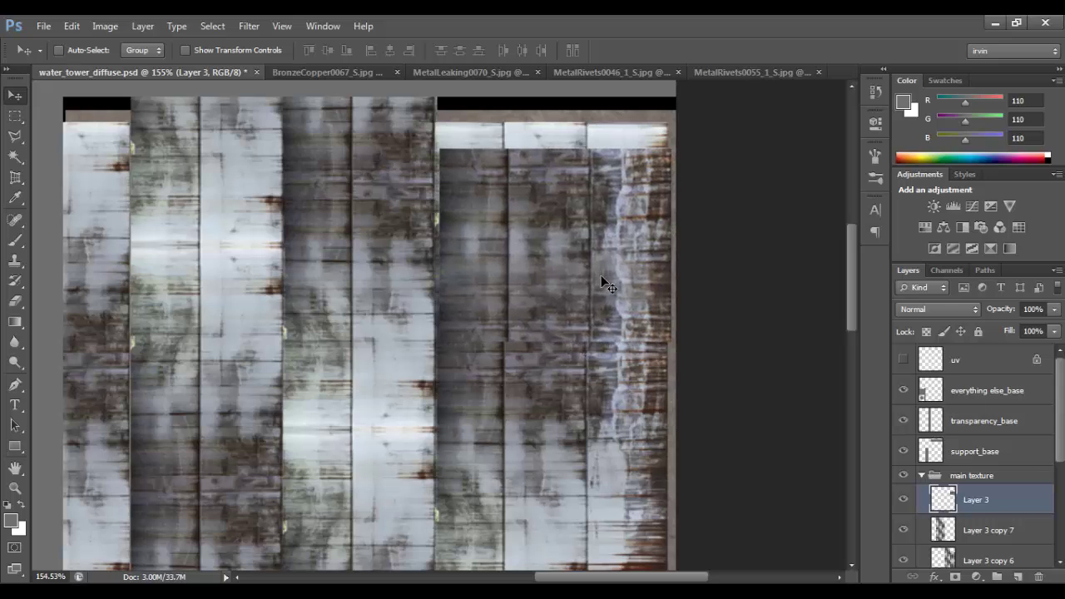
key(Up)
key(Up)
key(Up)
key(Up)
key(Up)
key(Up)
key(Up)
key(Up)
key(Up)
key(Up)
key(Up)
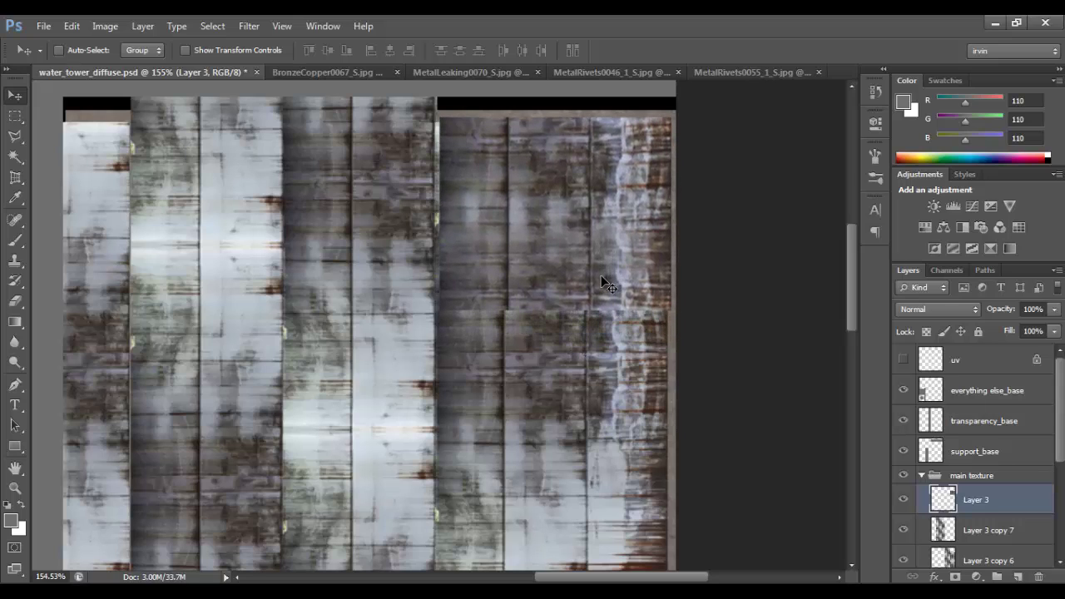
Nudge the Layer 3 metal strip left and hide Layer 3 copy 7 and copy 6.
click(914, 358)
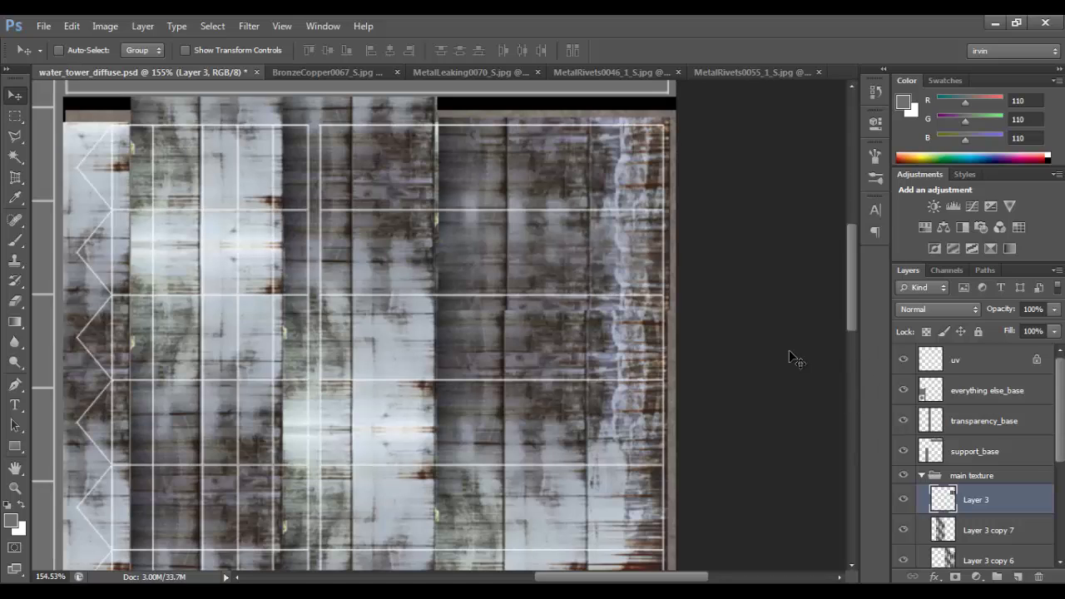
key(Left)
key(Left)
key(Left)
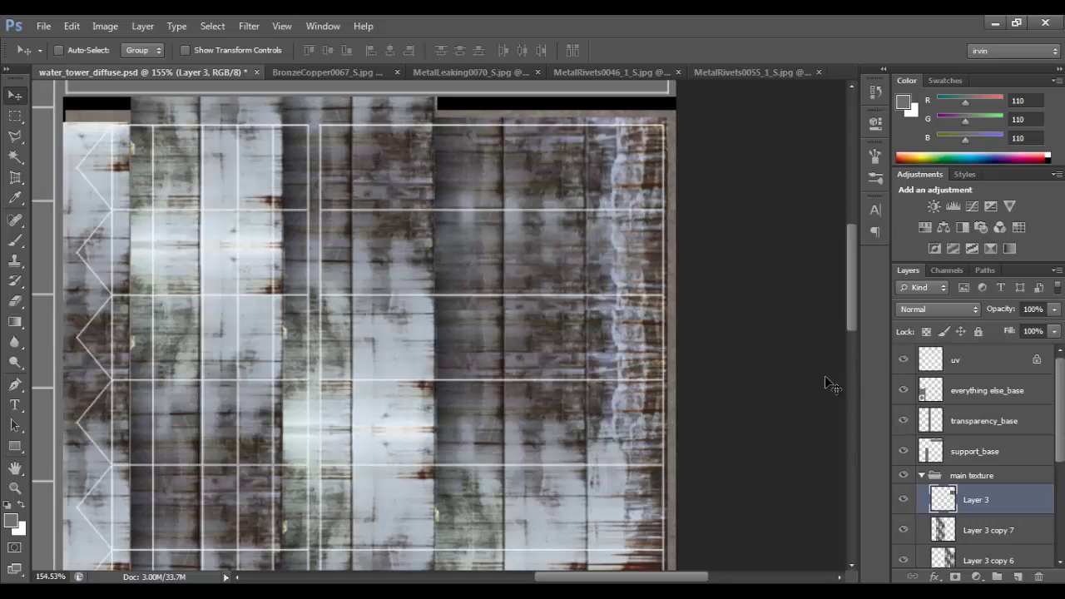
click(904, 359)
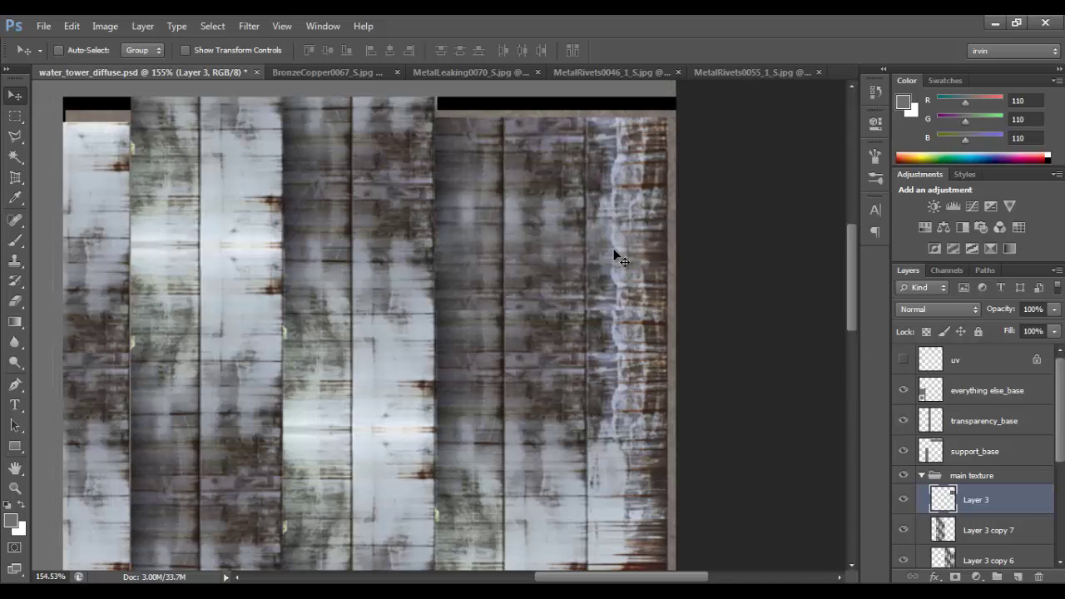
click(904, 531)
click(904, 560)
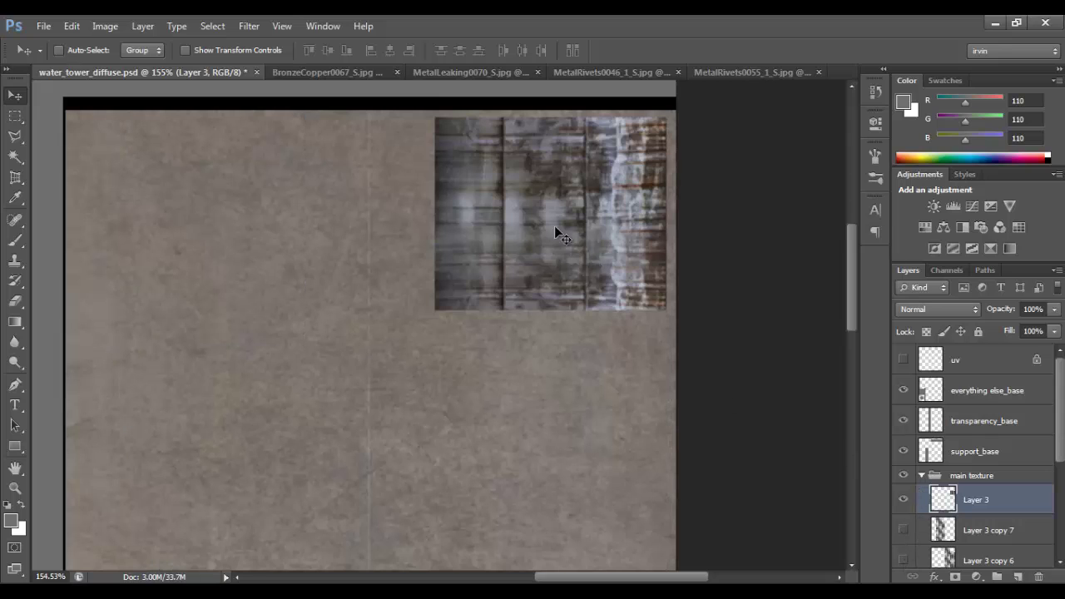
Move duplicates of the metal strip straight down the right column.
mouse_move(571, 213)
mouse_down()
mouse_move(566, 386)
mouse_move(580, 506)
mouse_move(578, 493)
mouse_up()
key(ctrl+j)
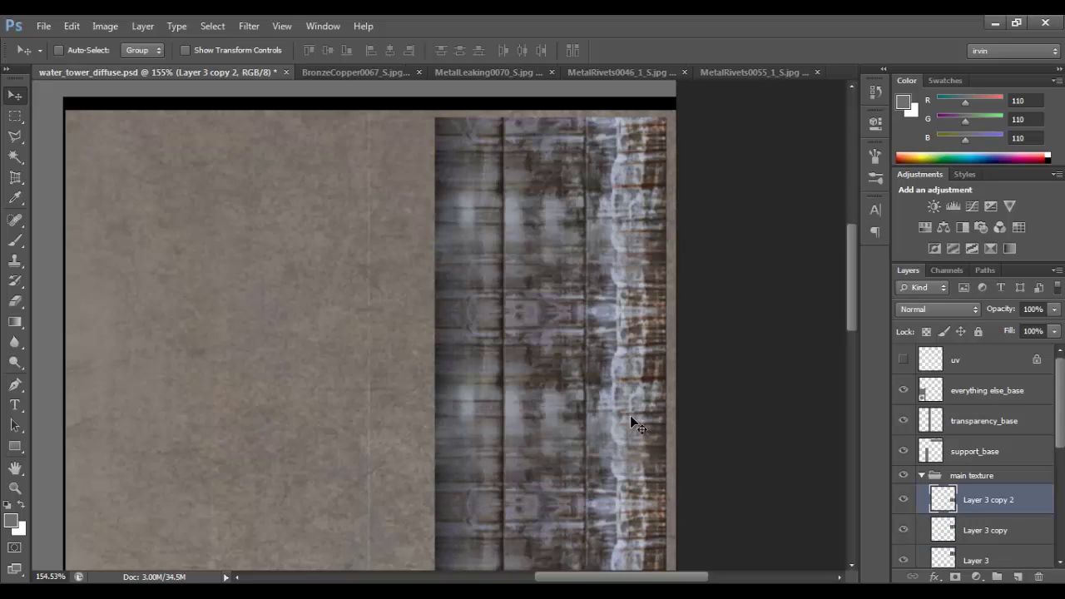
scroll(617, 409, down, 2)
scroll(578, 405, down, 1)
scroll(597, 275, down, 3)
mouse_move(595, 309)
mouse_down()
mouse_move(589, 454)
mouse_move(594, 436)
mouse_up()
Keep duplicating the strip as copies 3 to 5, extending it to the canvas bottom.
key(ctrl+j)
mouse_move(606, 392)
mouse_down()
mouse_move(623, 466)
mouse_move(603, 537)
mouse_move(613, 304)
mouse_up()
key(ctrl+j)
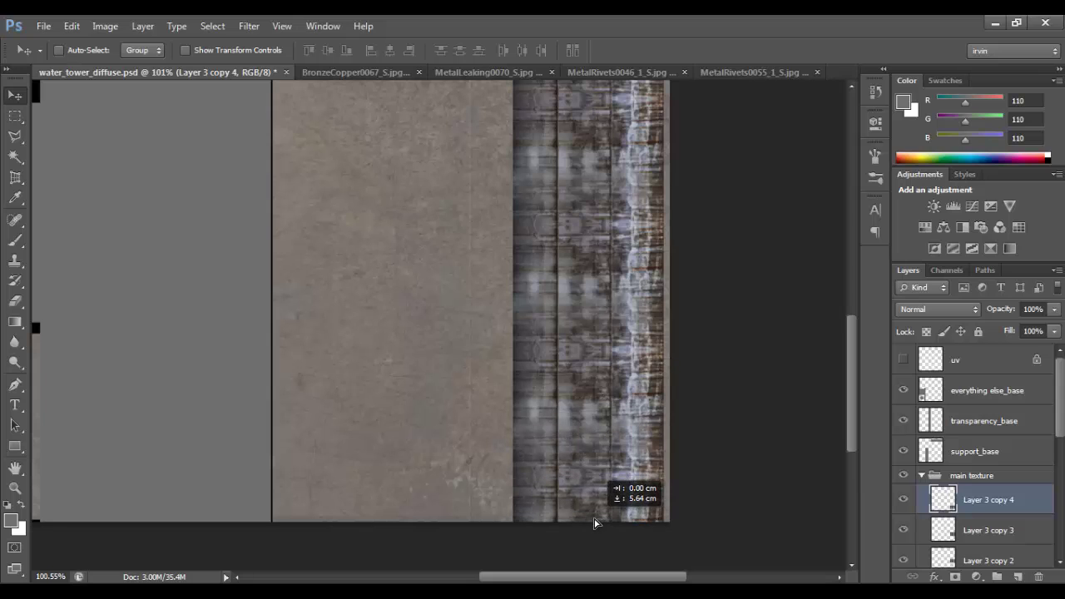
drag(605, 400, 599, 517)
key(ctrl+j)
scroll(988, 511, down, 3)
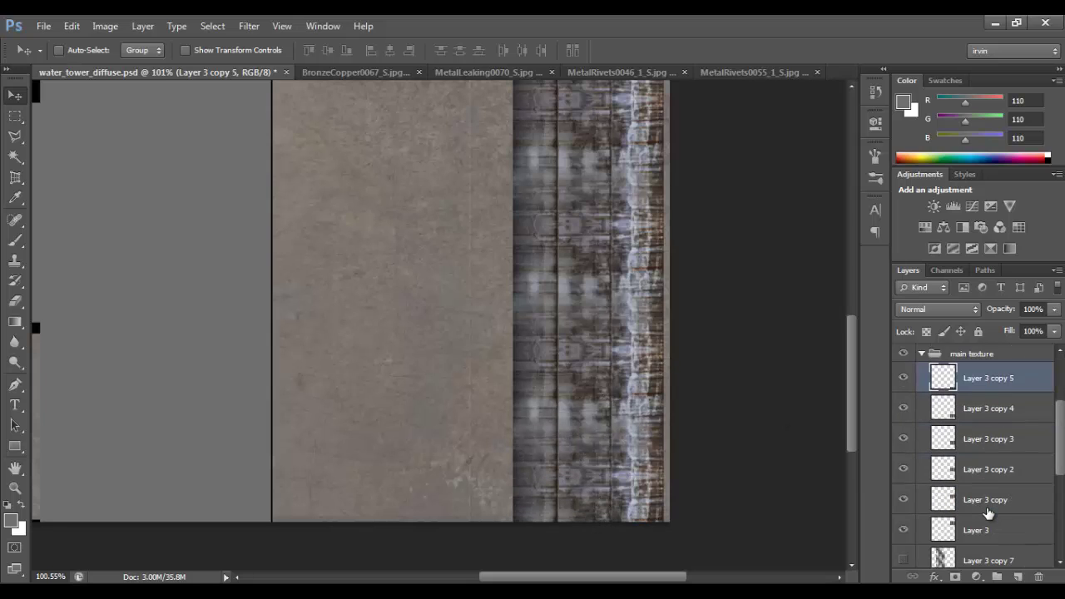
Merge the selected Layer 3 copies into a single layer.
shift+click(979, 469)
right_click(963, 417)
click(906, 395)
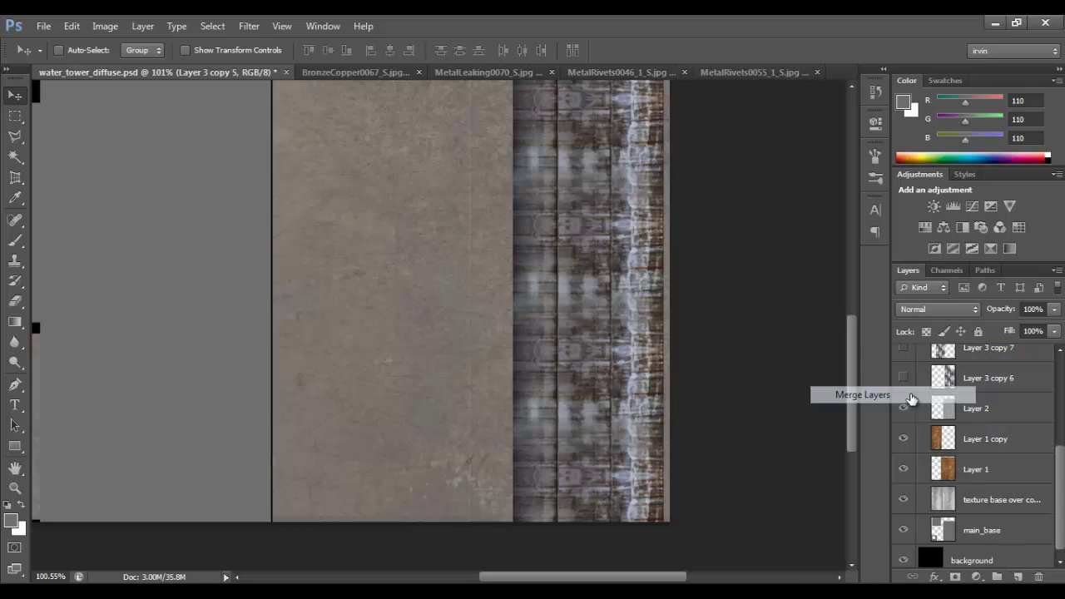
Set the merged strip layer to Soft Light blending at 73% opacity.
scroll(626, 350, down, 3)
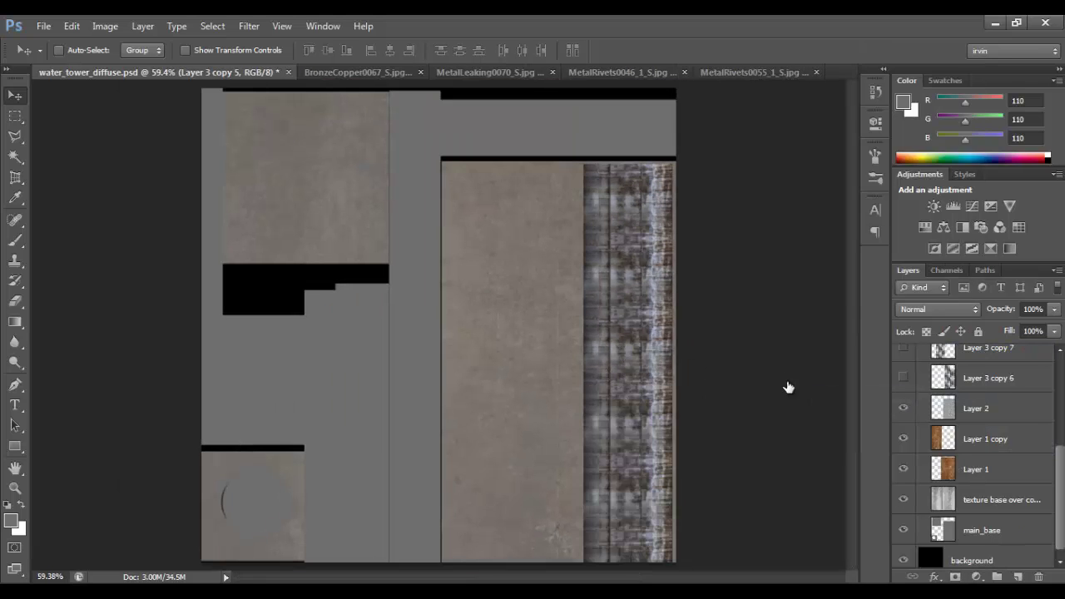
click(938, 308)
click(915, 219)
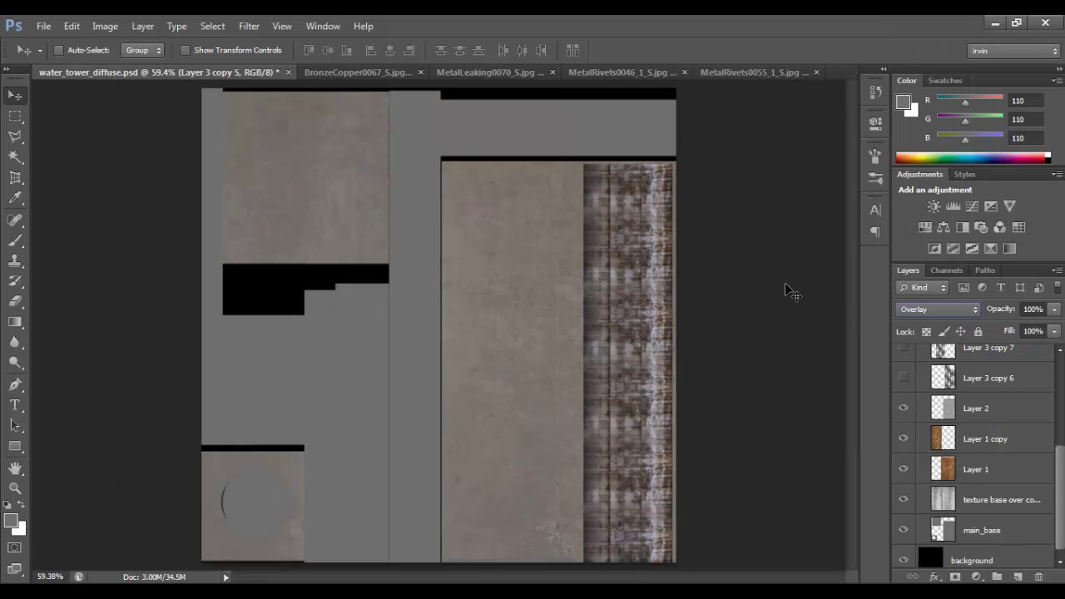
key(Down)
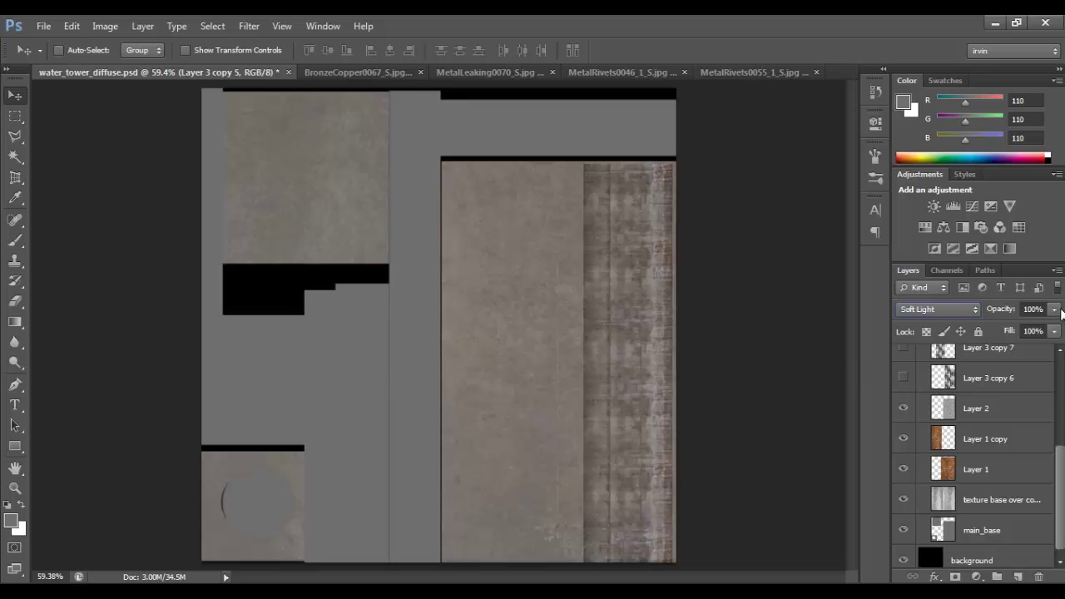
click(1055, 309)
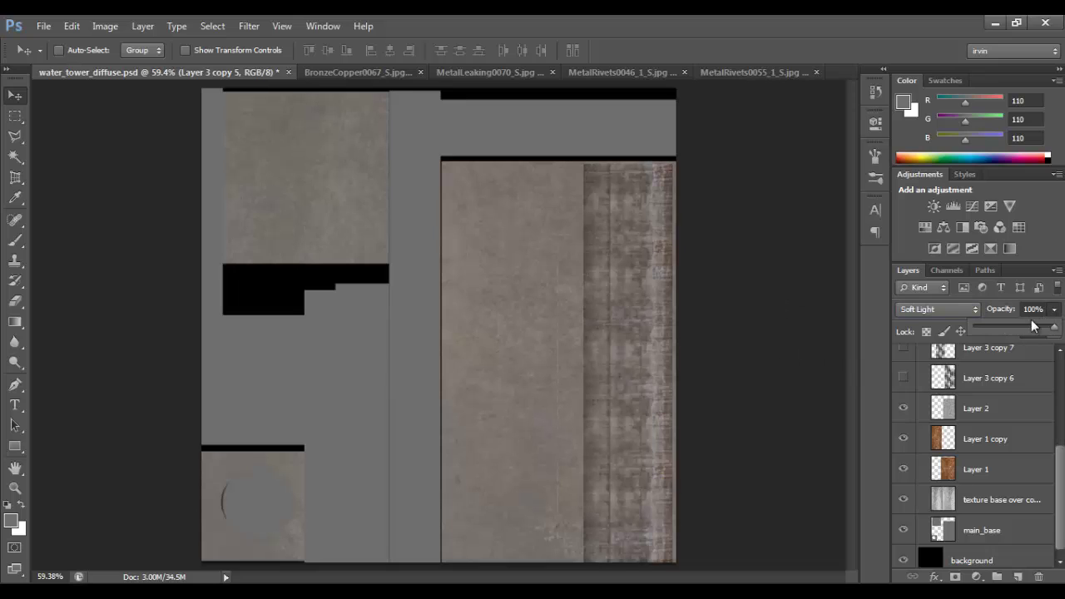
click(1030, 328)
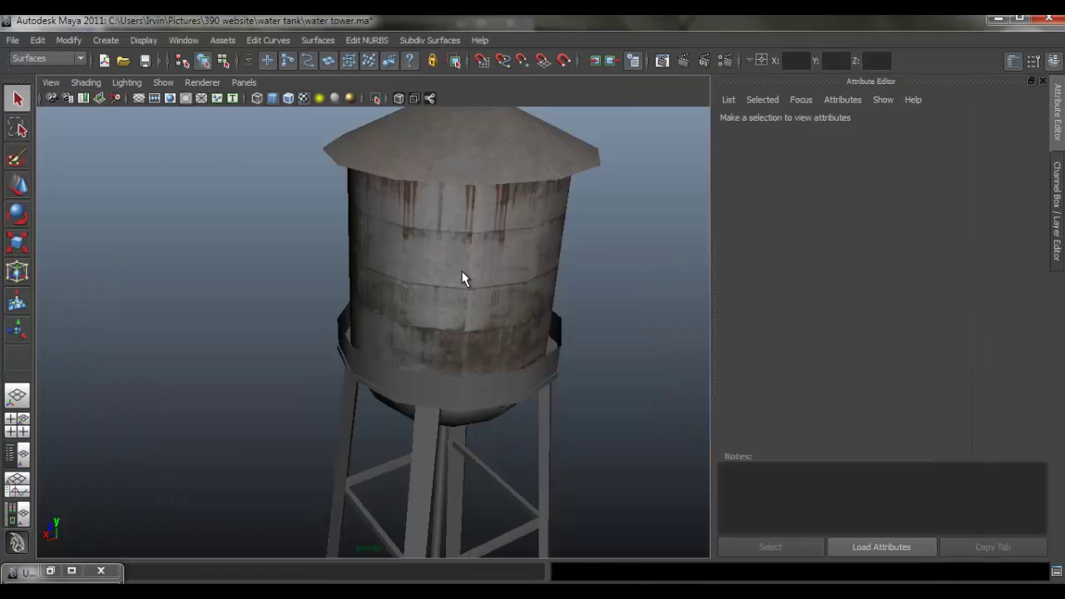
Inspect the tower's psdFileTex1 node and orbit the textured tank before returning to Photoshop.
click(464, 278)
click(1026, 310)
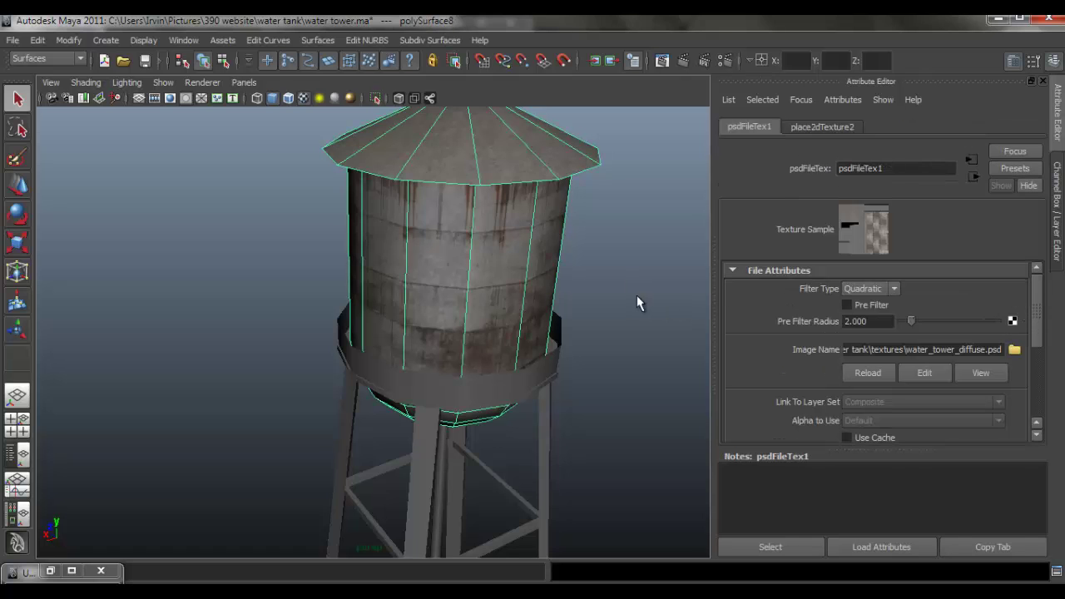
click(656, 299)
mouse_move(380, 294)
mouse_down()
mouse_move(638, 267)
mouse_move(416, 274)
mouse_move(414, 297)
mouse_move(378, 293)
mouse_move(504, 321)
mouse_move(527, 321)
mouse_move(423, 311)
mouse_move(592, 311)
mouse_move(369, 309)
mouse_move(543, 296)
mouse_up()
key(alt+Tab)
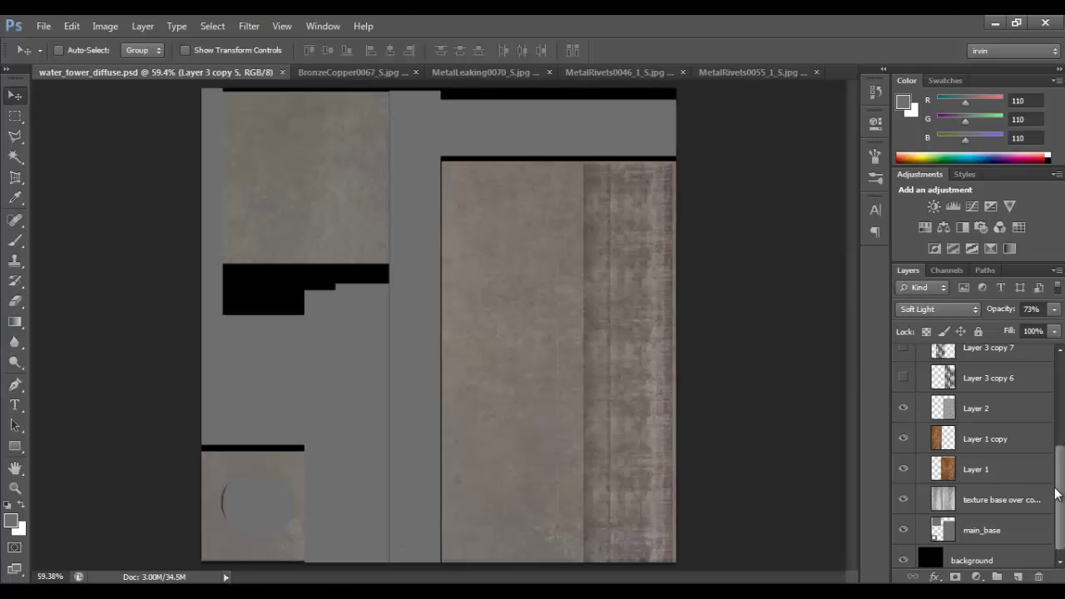
Narrow the merged metal strip from its left side and restore 100% opacity.
drag(1056, 493, 1063, 424)
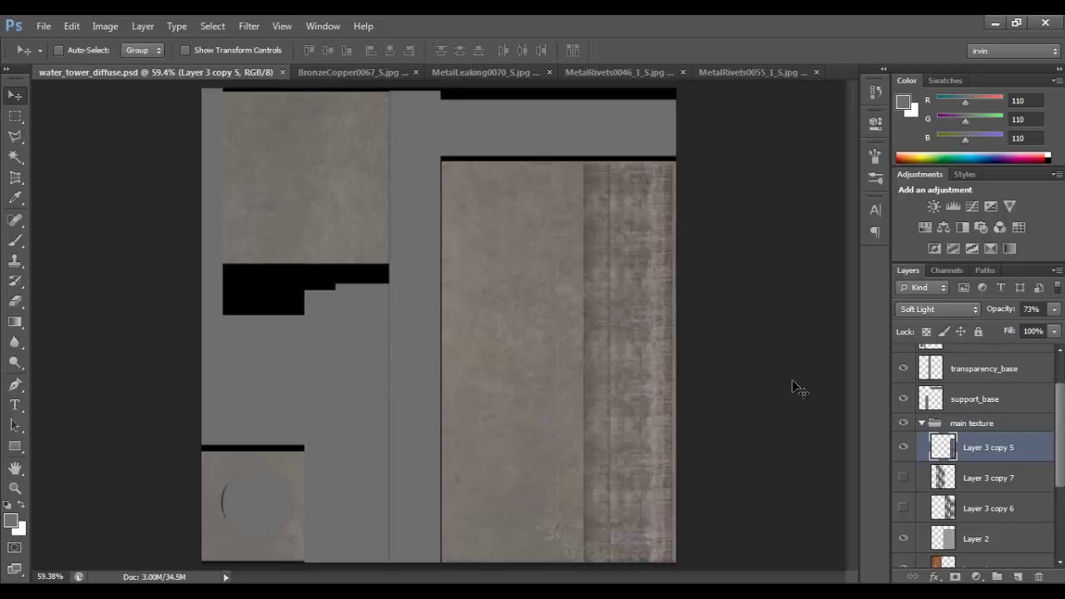
key(ctrl+t)
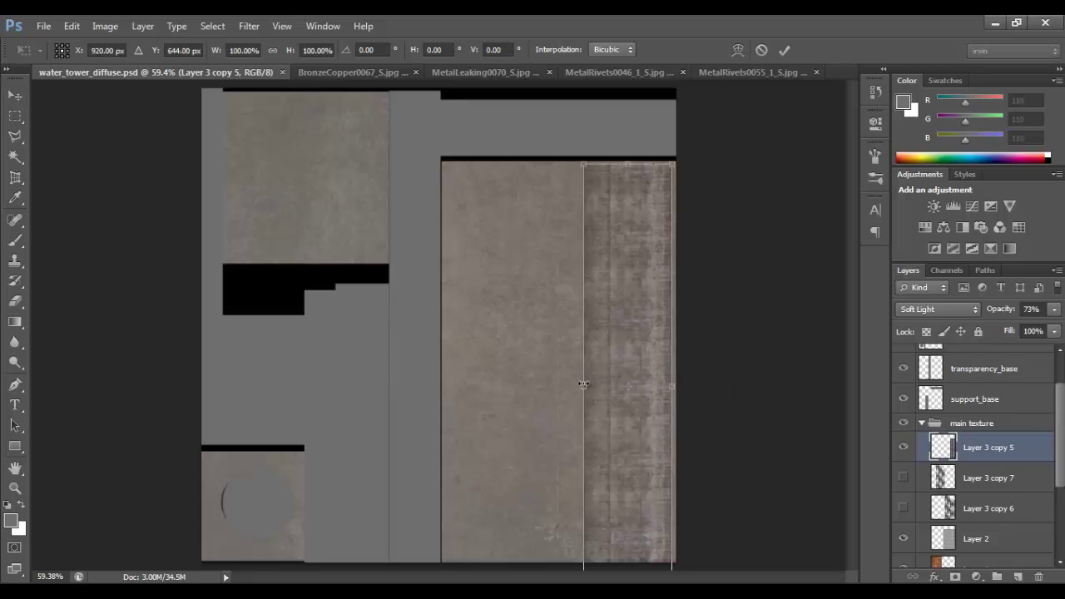
drag(584, 385, 600, 385)
key(Return)
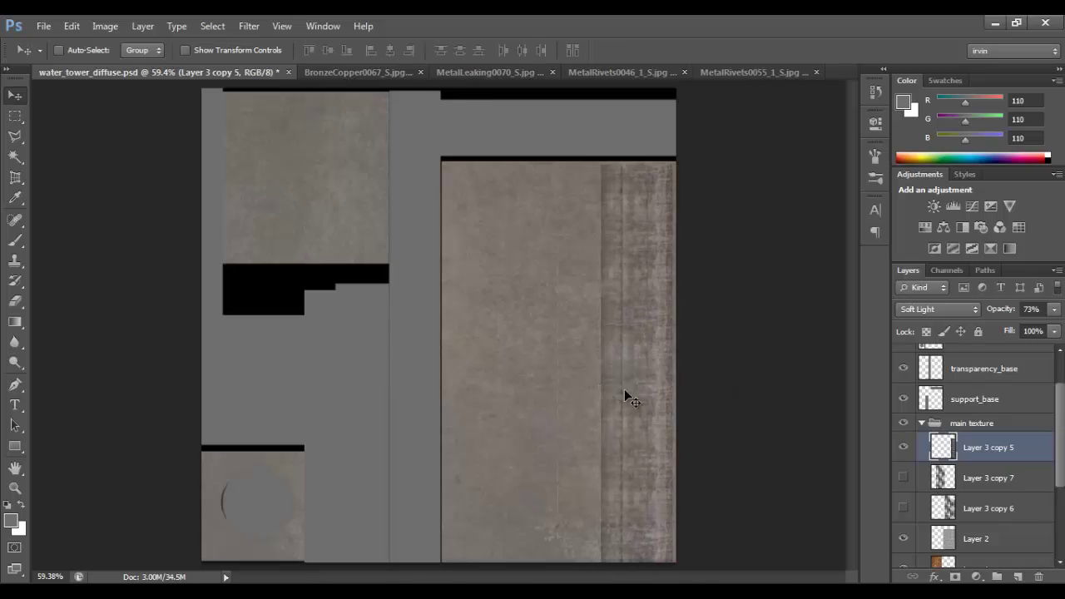
click(1053, 310)
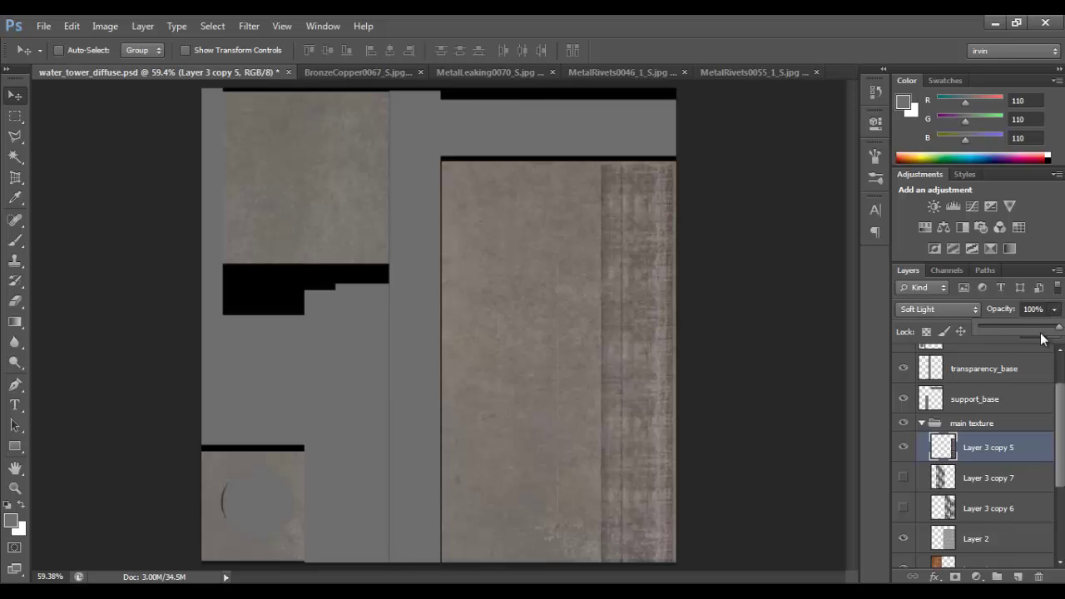
scroll(733, 337, up, 3)
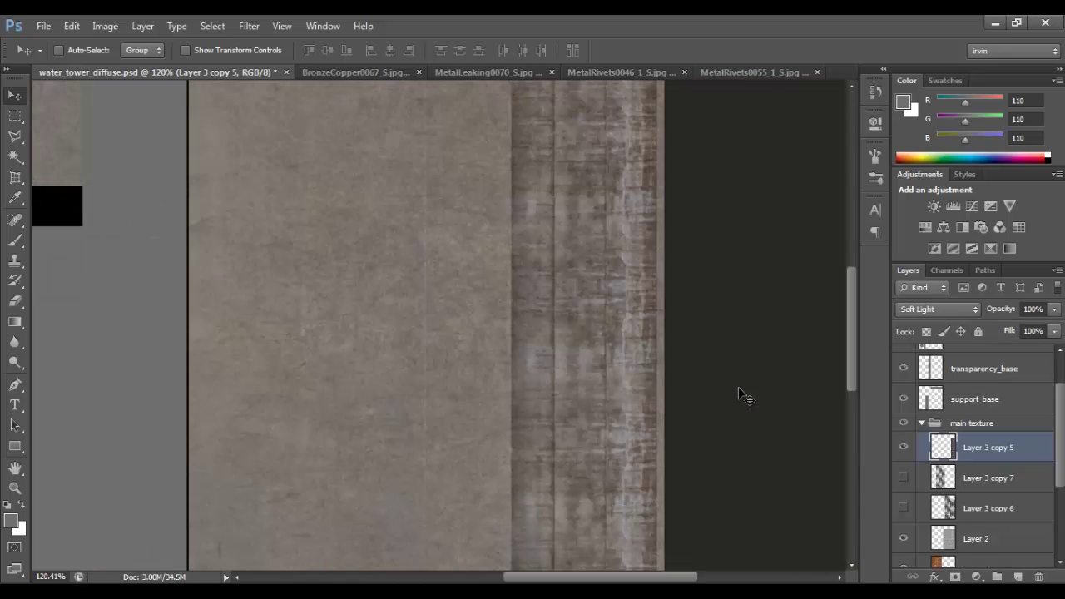
Copy a narrow vertical plate strip to a new layer and slide it left.
key(m)
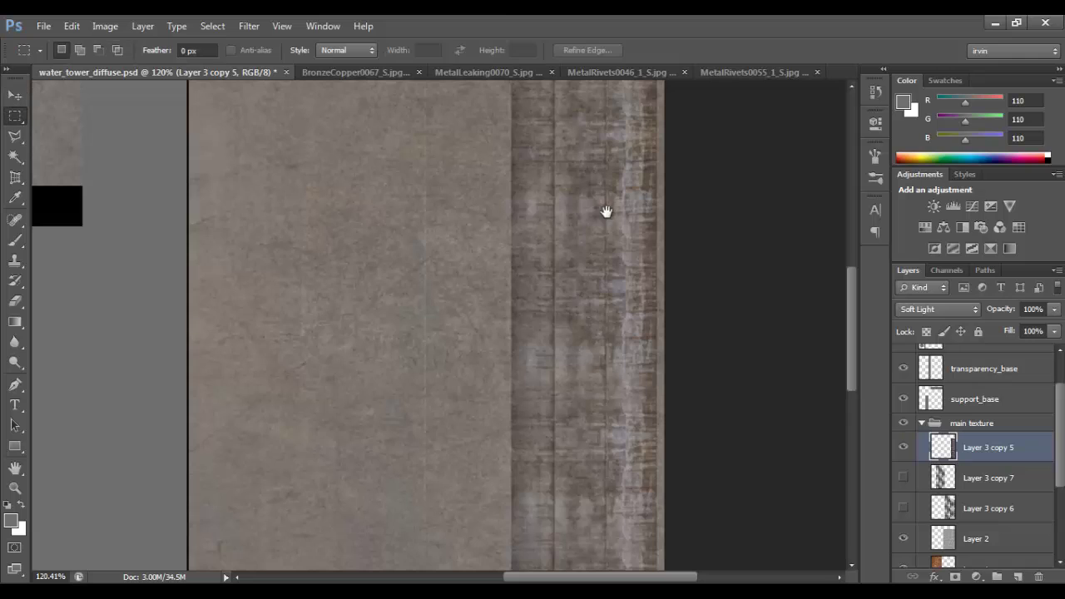
scroll(608, 350, up, 2)
scroll(680, 209, up, 1)
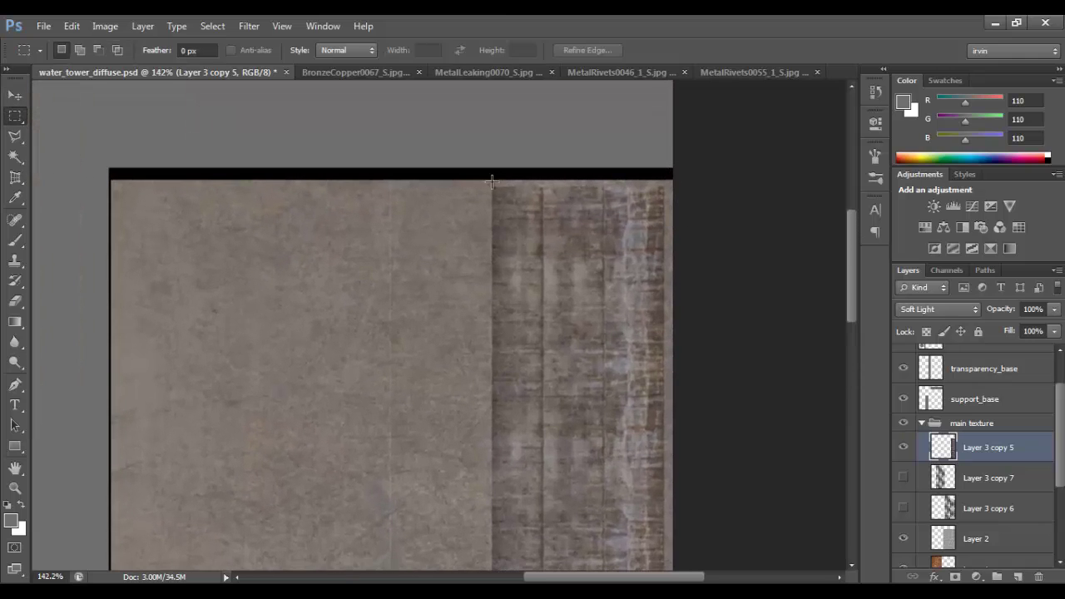
mouse_move(494, 187)
mouse_down()
mouse_move(562, 325)
mouse_move(608, 573)
mouse_move(604, 544)
mouse_up()
key(ctrl+j)
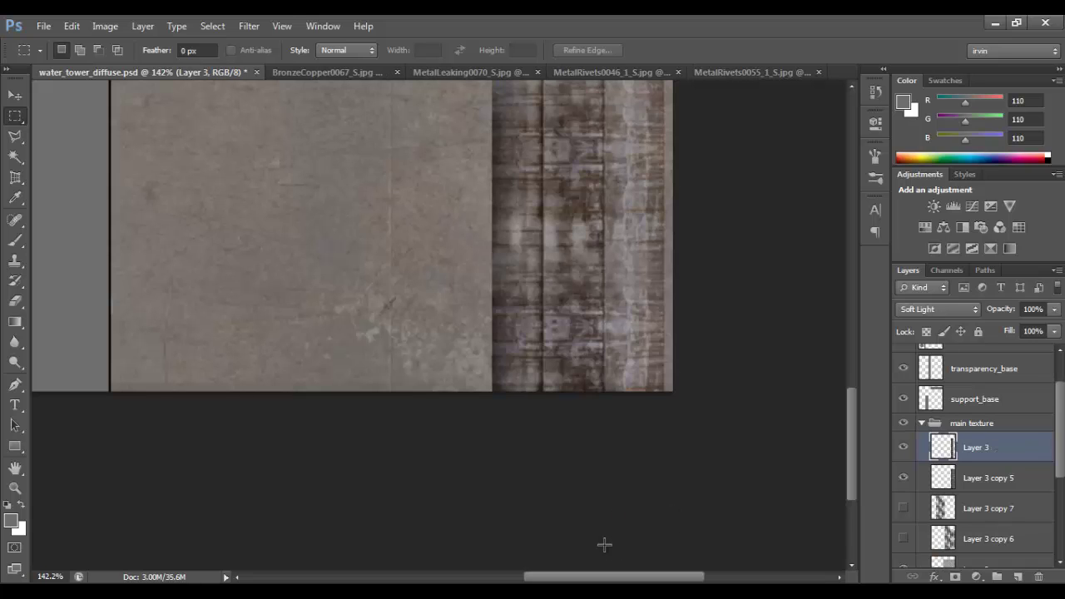
key(v)
drag(518, 298, 149, 281)
Add more strip copies up to Layer 3 copy 3 and save the texture.
key(ctrl+j)
key(ctrl+j)
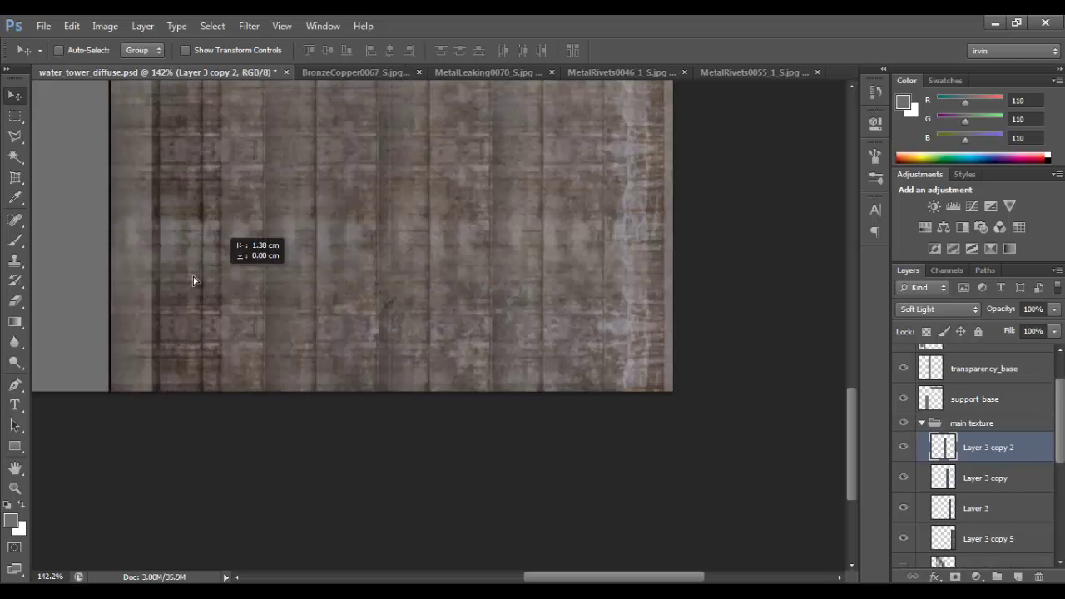
key(ctrl+j)
key(ctrl+0)
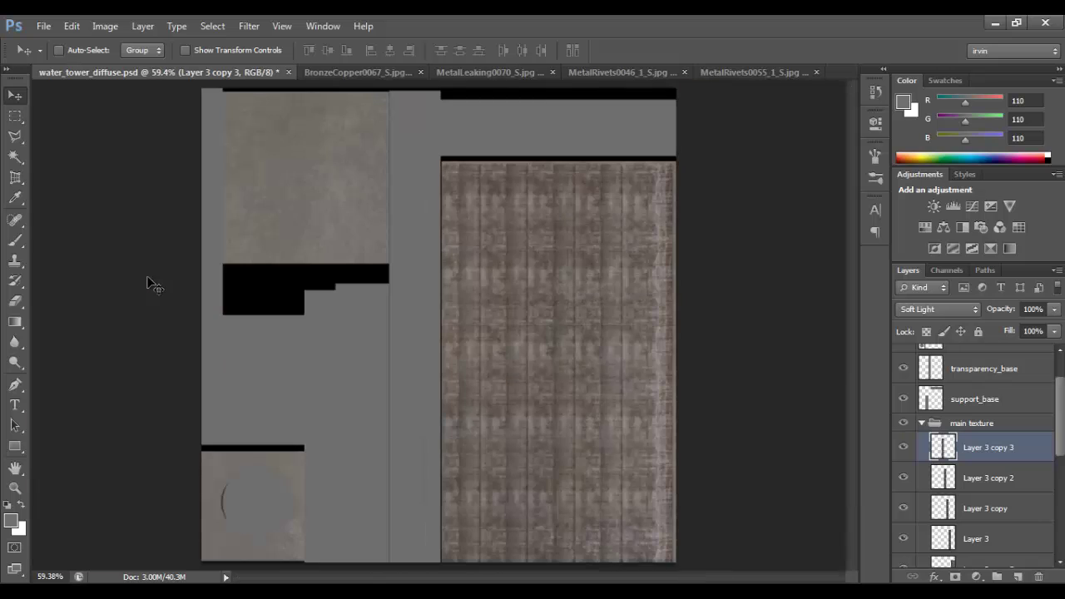
key(ctrl+s)
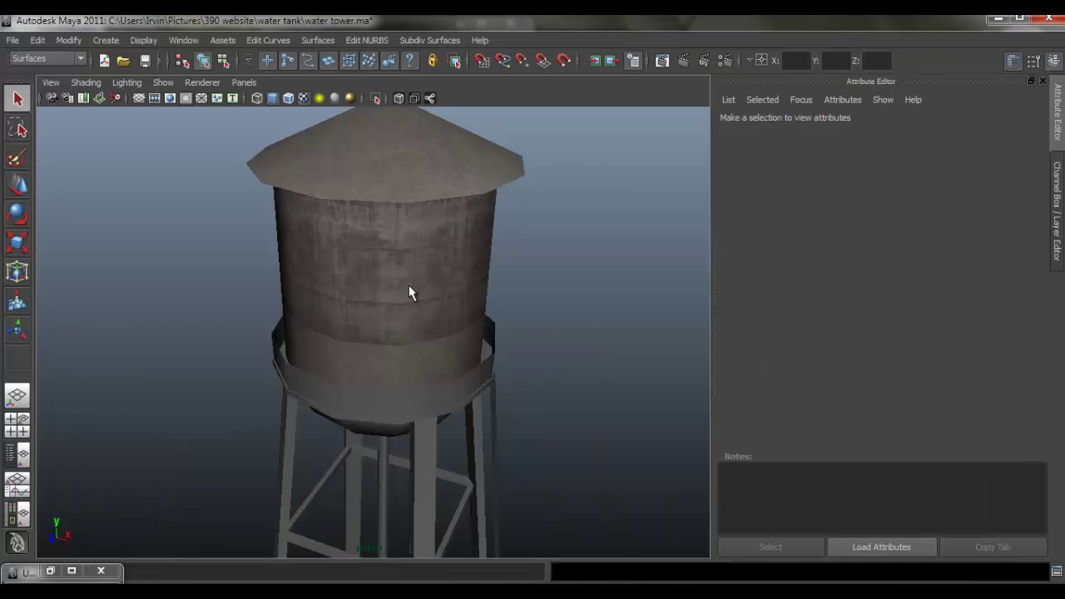
Check psdFileTex1 on the water tower, then orbit and zoom out to view the whole tower.
click(408, 287)
click(1012, 309)
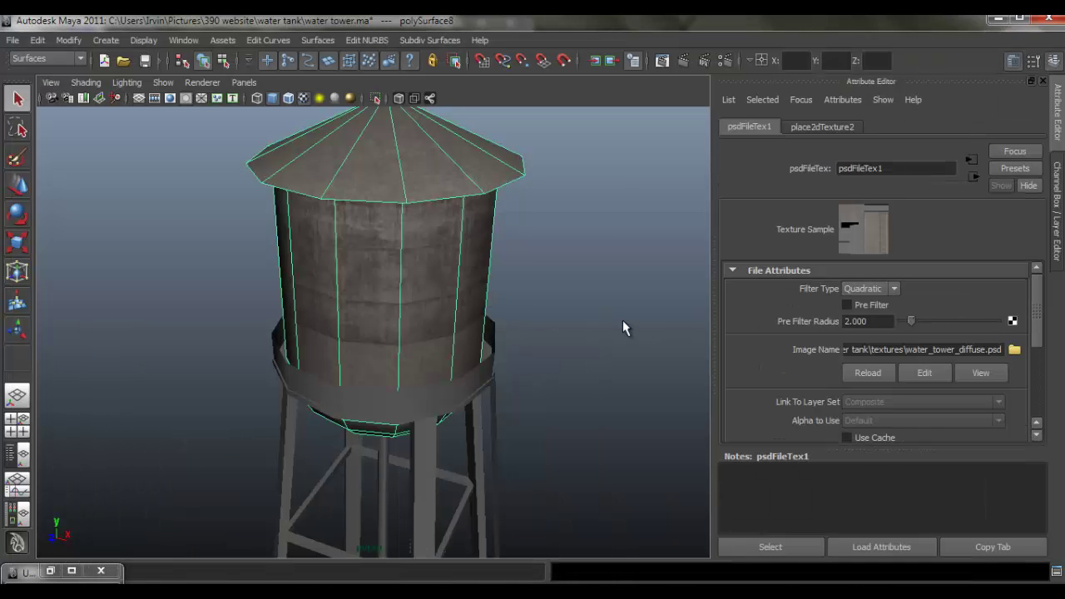
mouse_move(429, 320)
mouse_down()
mouse_move(304, 341)
mouse_move(394, 319)
mouse_move(538, 319)
mouse_move(352, 271)
mouse_move(559, 305)
mouse_move(648, 243)
mouse_move(438, 274)
mouse_up()
scroll(508, 352, up, 3)
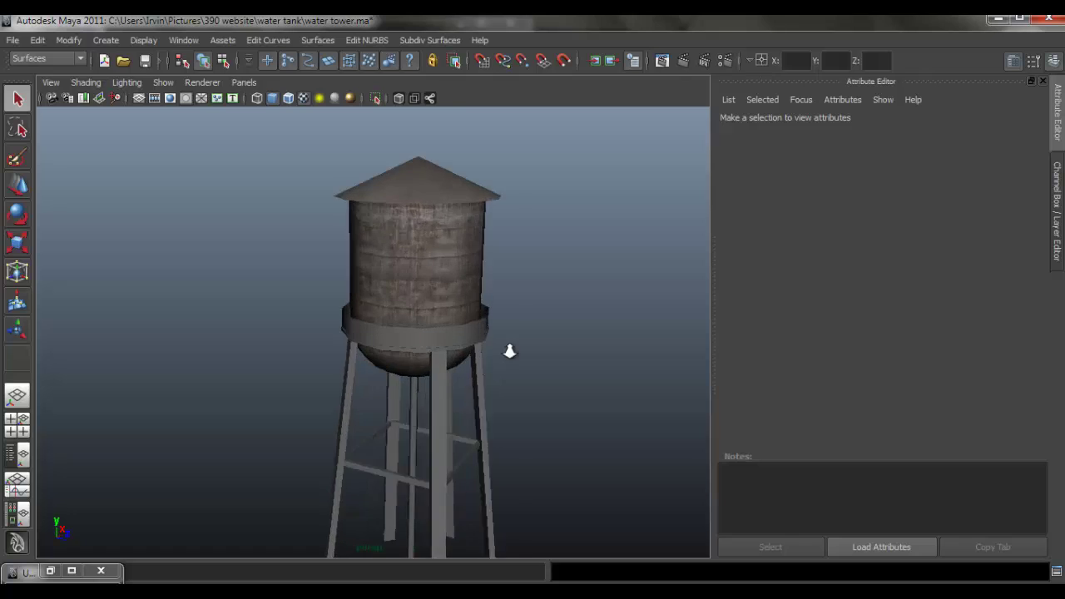
scroll(508, 353, up, 3)
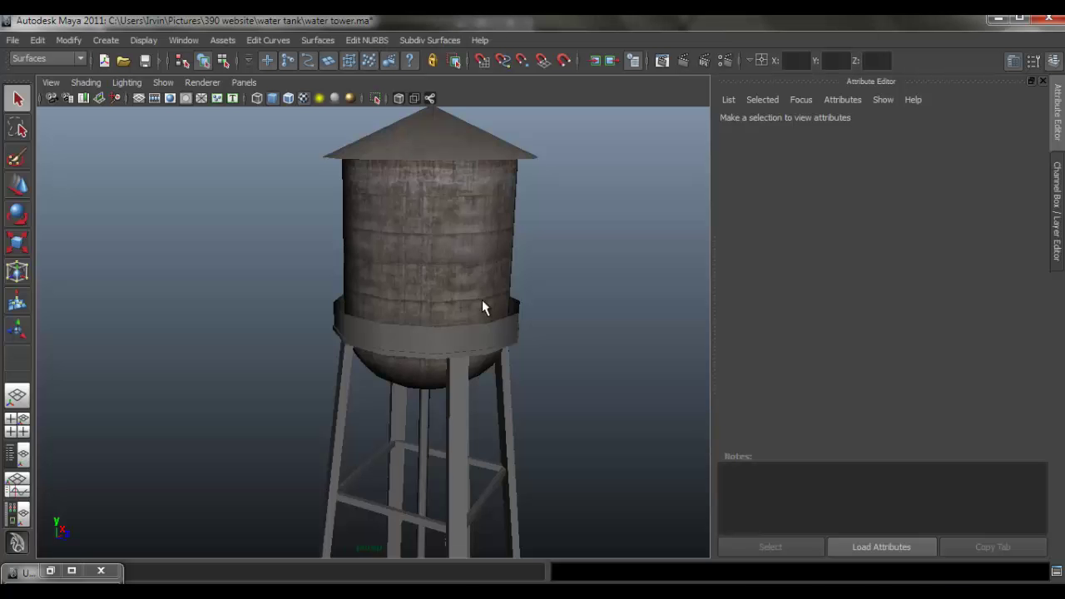
Orbit up at the Maya tower, then zoom into the concept-art reference image.
mouse_move(481, 306)
mouse_down()
mouse_move(418, 227)
mouse_move(545, 241)
mouse_move(416, 254)
mouse_move(404, 297)
mouse_move(524, 368)
mouse_move(492, 370)
mouse_move(582, 413)
mouse_move(456, 562)
mouse_up()
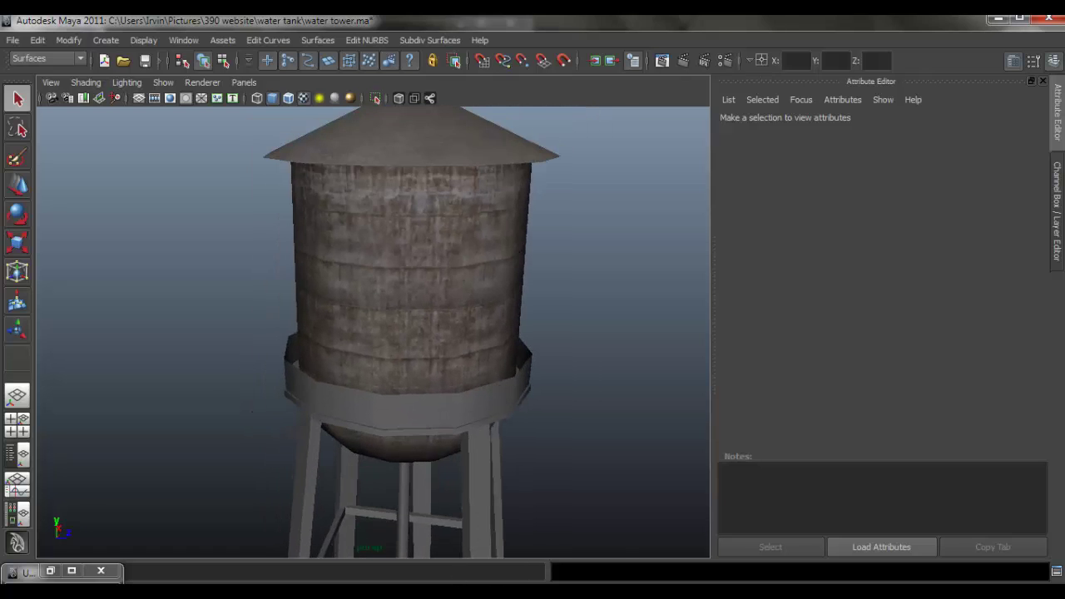
key(Right)
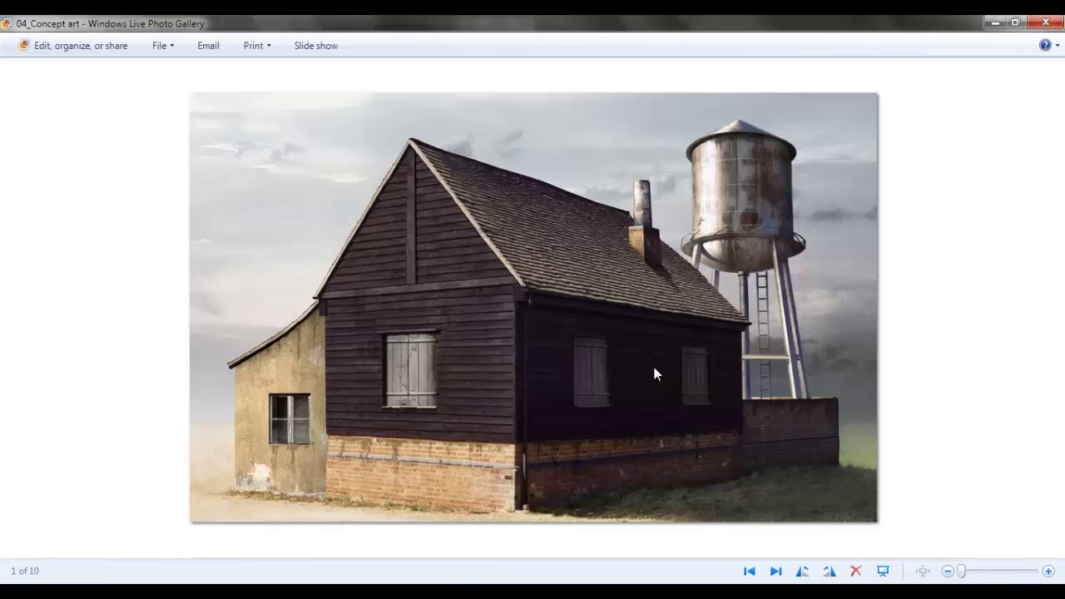
scroll(653, 363, up, 1)
scroll(591, 340, up, 2)
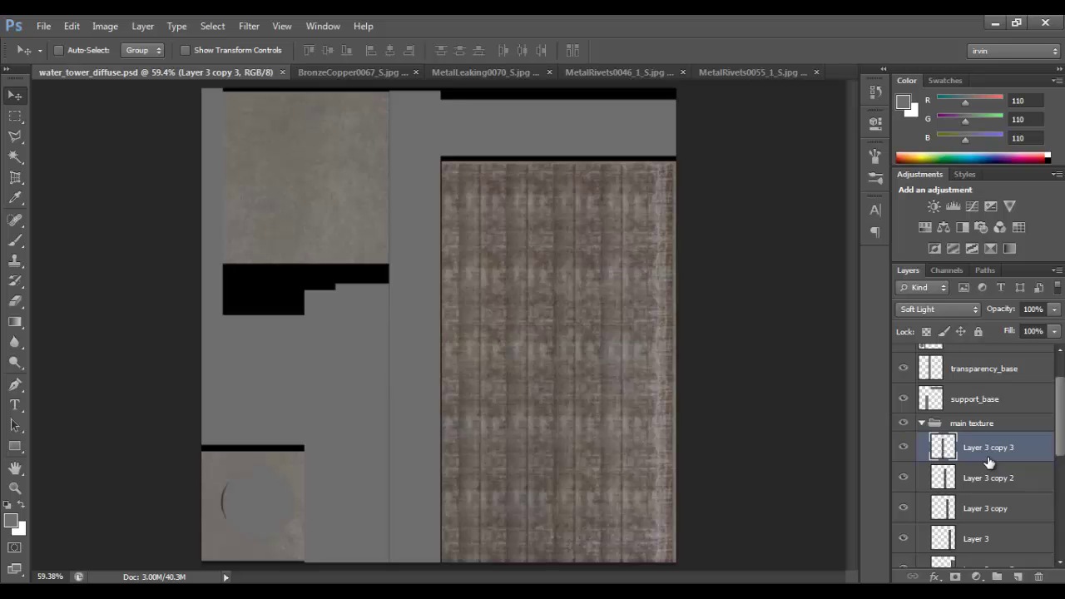
Merge the earlier line layers into one layer blended in Soft Light.
scroll(988, 466, down, 1)
scroll(988, 470, down, 1)
shift+click(988, 516)
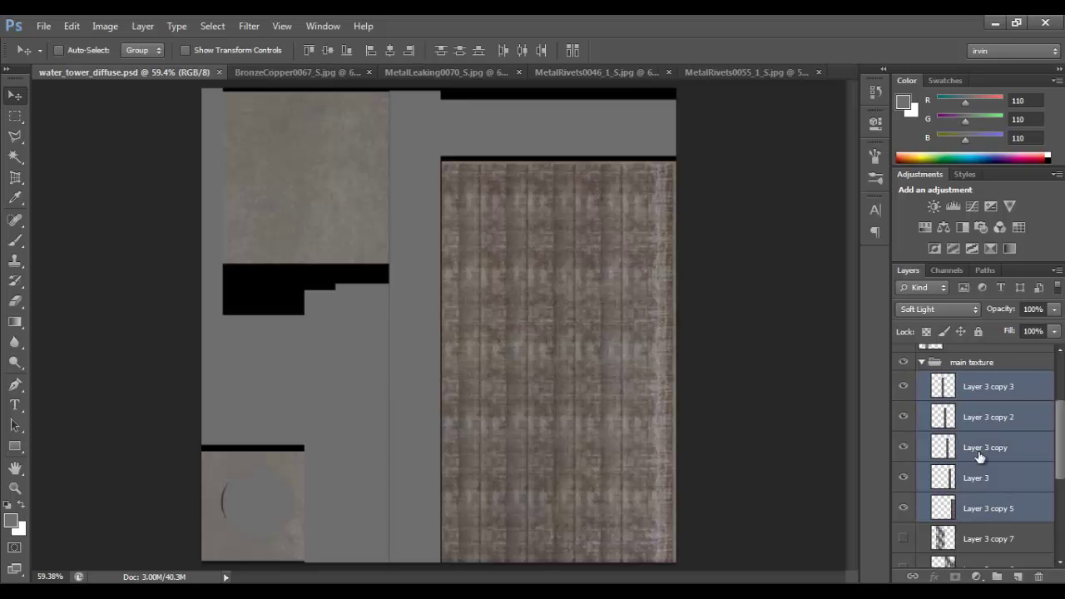
right_click(982, 444)
click(864, 394)
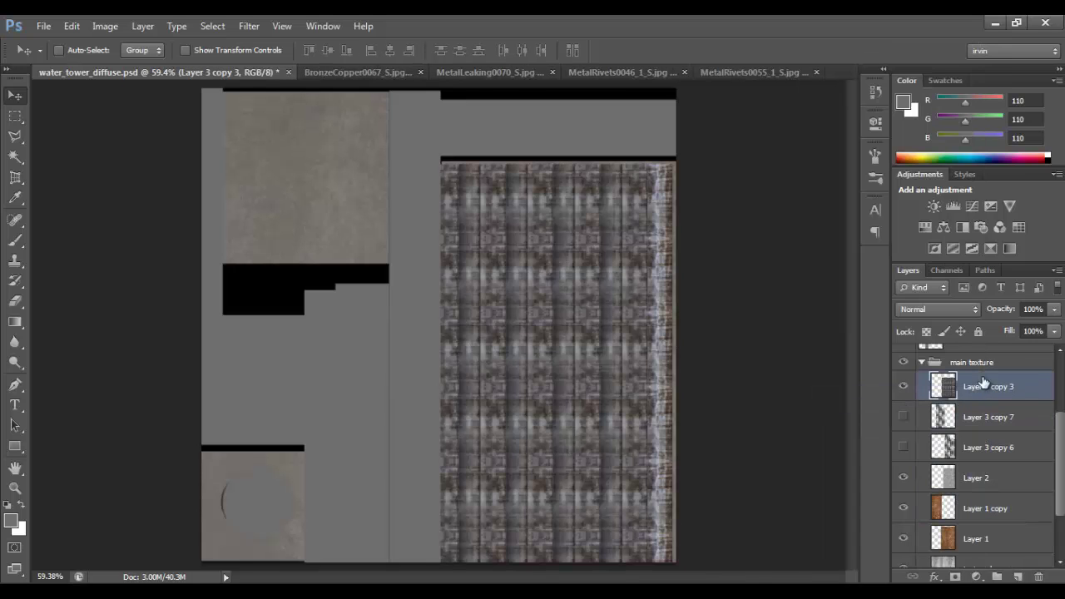
click(954, 310)
click(926, 234)
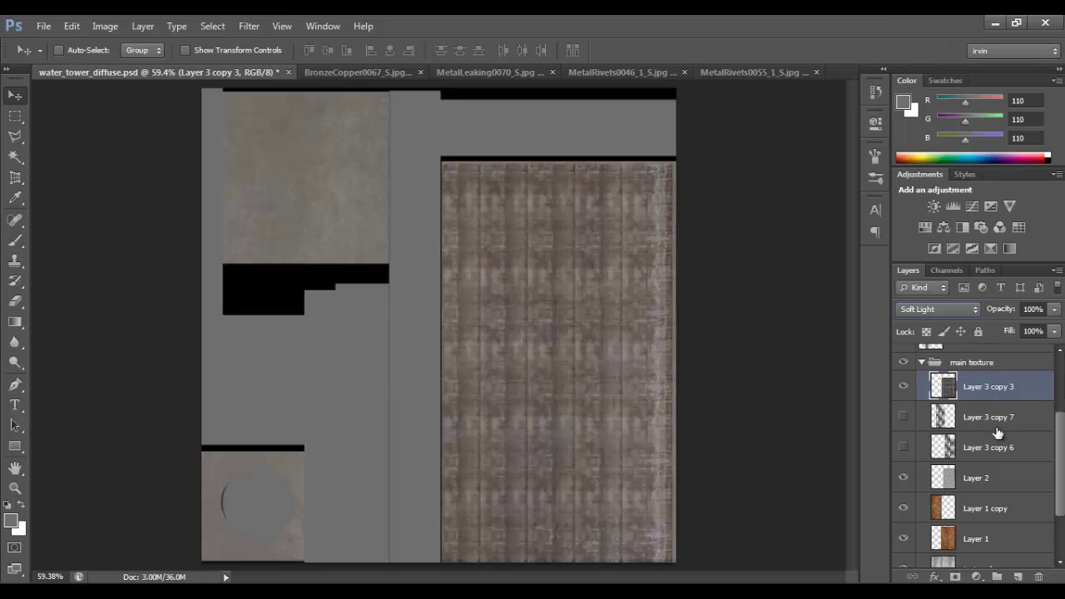
On a new layer, fill a thin full-height column near the right planks with black.
click(1019, 577)
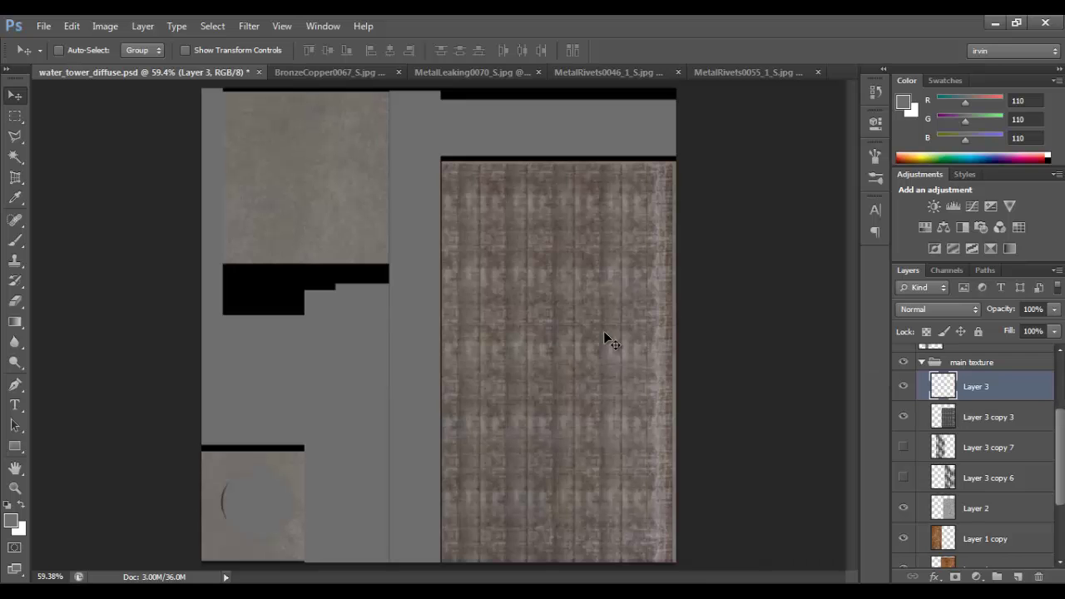
key(m)
mouse_move(643, 163)
mouse_down()
mouse_move(718, 274)
mouse_move(706, 225)
mouse_move(679, 215)
mouse_up()
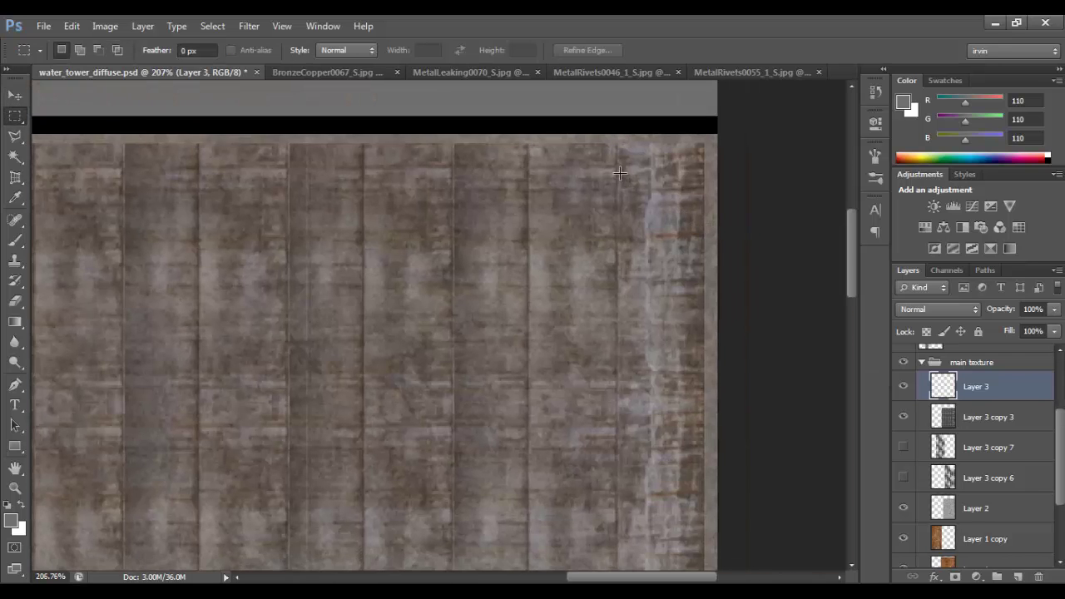
drag(615, 144, 617, 174)
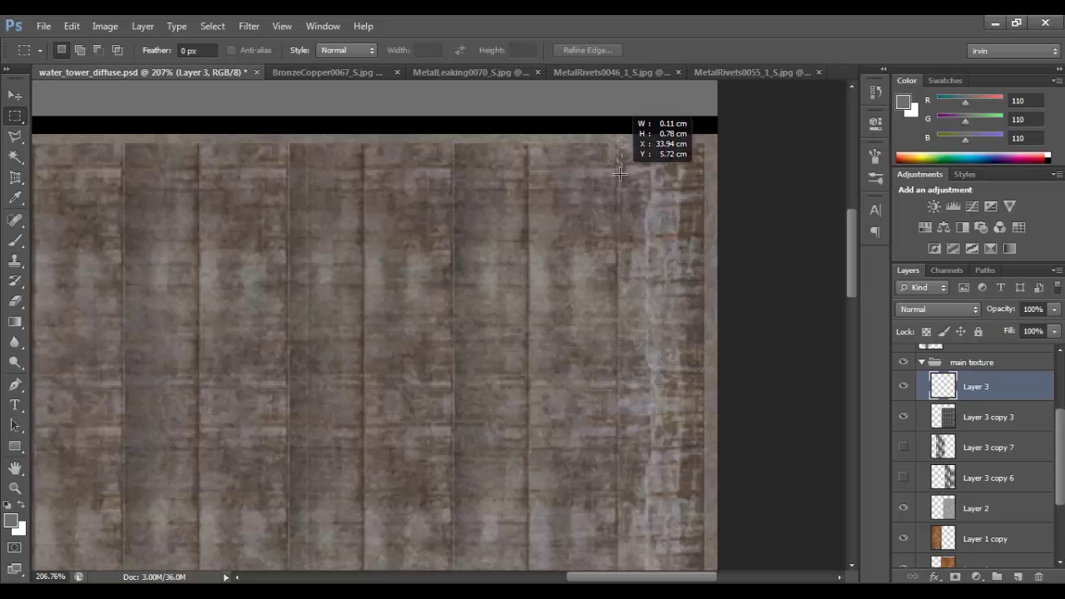
mouse_move(620, 173)
mouse_down()
mouse_move(618, 583)
mouse_move(617, 552)
mouse_up()
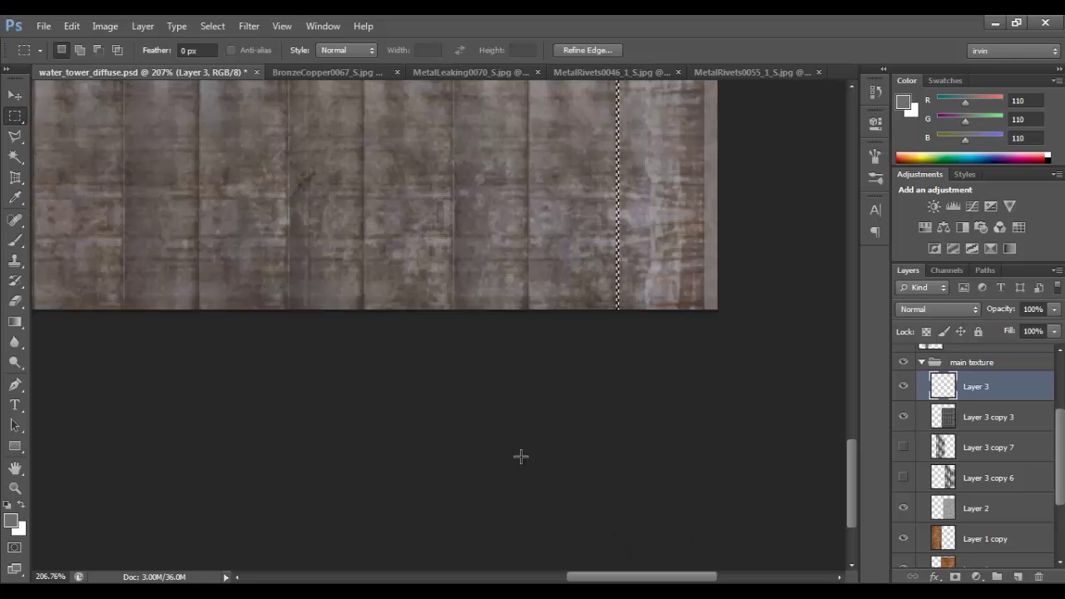
key(ctrl+0)
key(d)
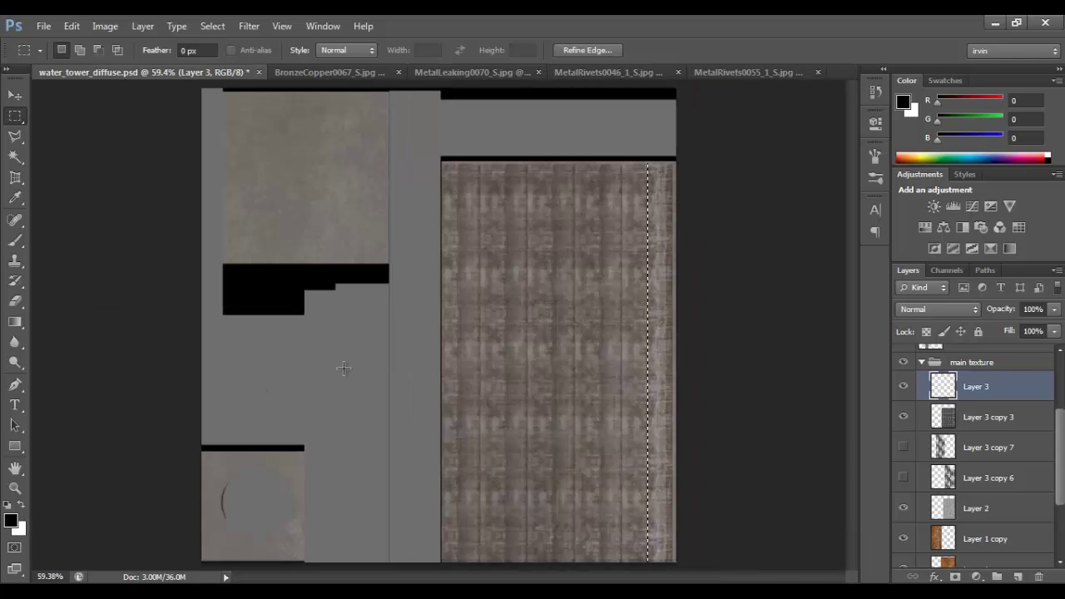
key(alt)
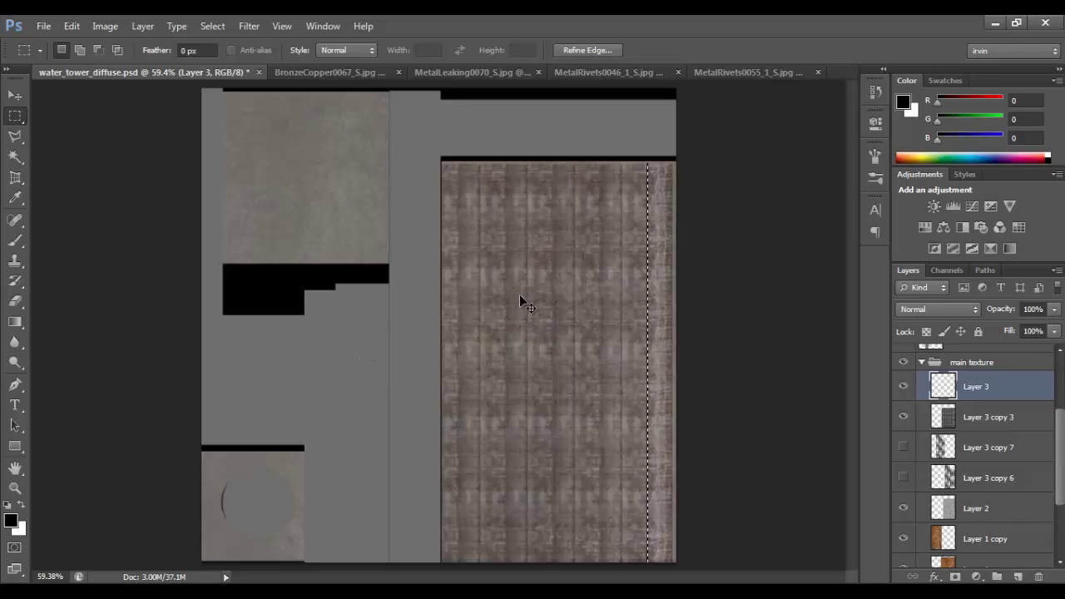
key(ctrl+d)
Shift the black line one plank left and duplicate it.
drag(716, 352, 761, 381)
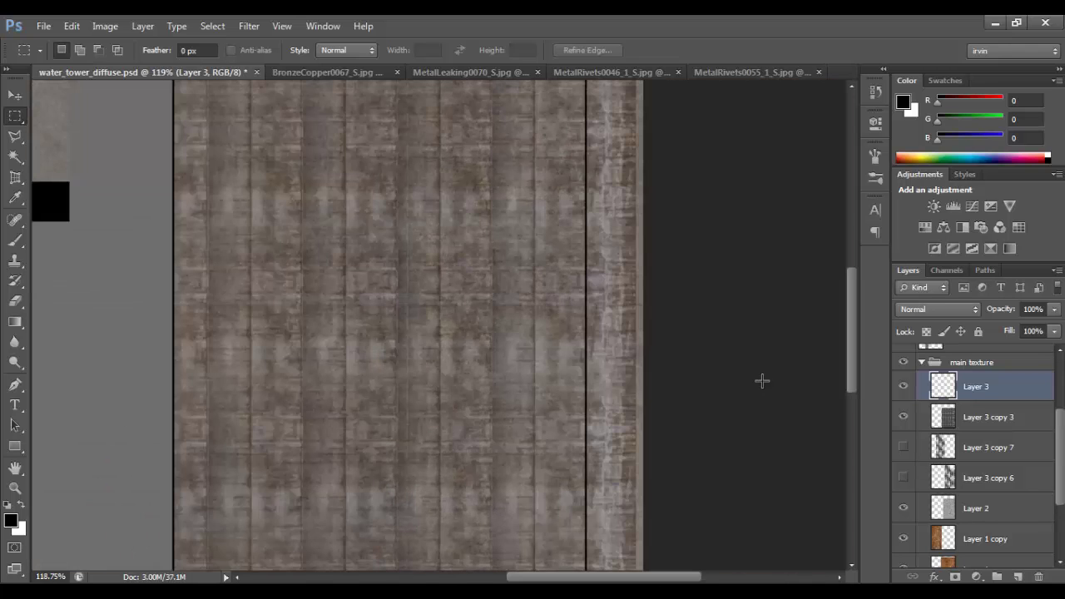
key(v)
drag(588, 384, 632, 416)
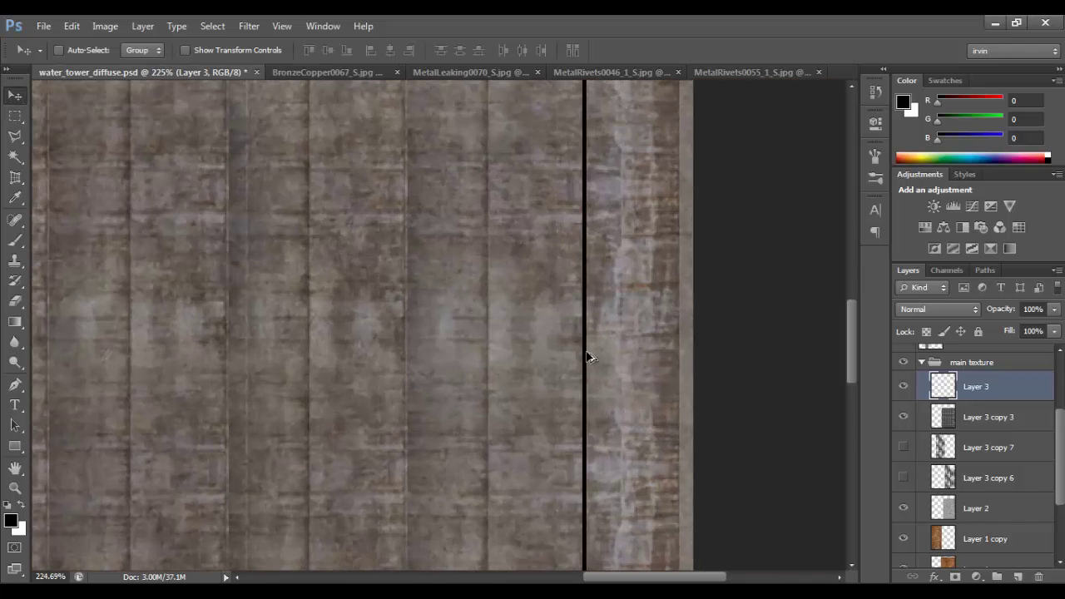
drag(588, 357, 233, 368)
key(ctrl+j)
key(ctrl+j)
key(ctrl+j)
Place further line copies on successive plank edges leftward, up to Layer 3 copy 11.
key(ctrl+j)
drag(319, 364, 612, 365)
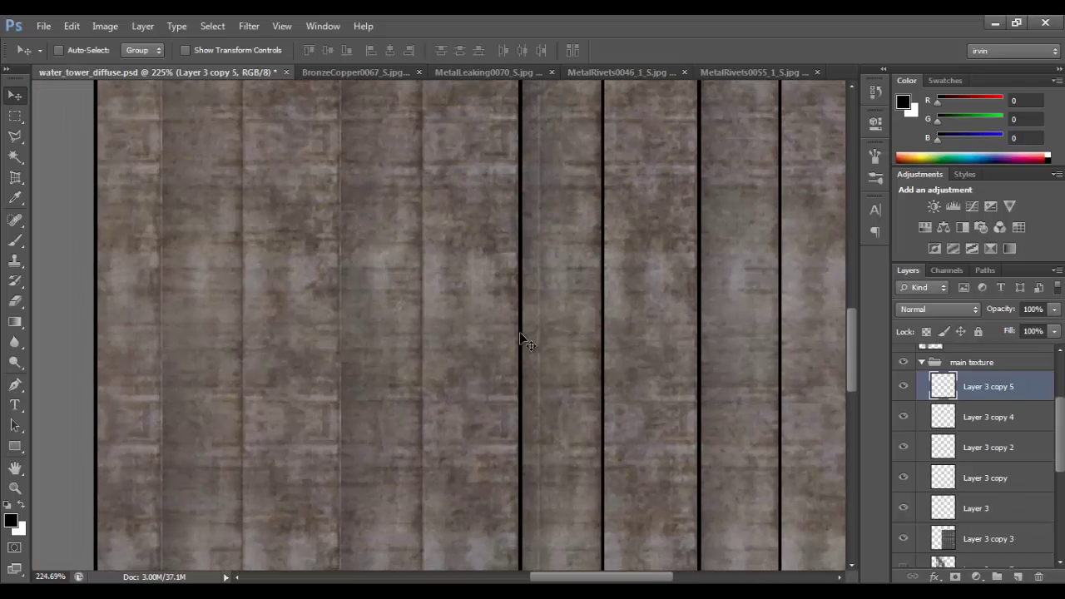
drag(533, 347, 253, 350)
key(ctrl+j)
key(ctrl+j)
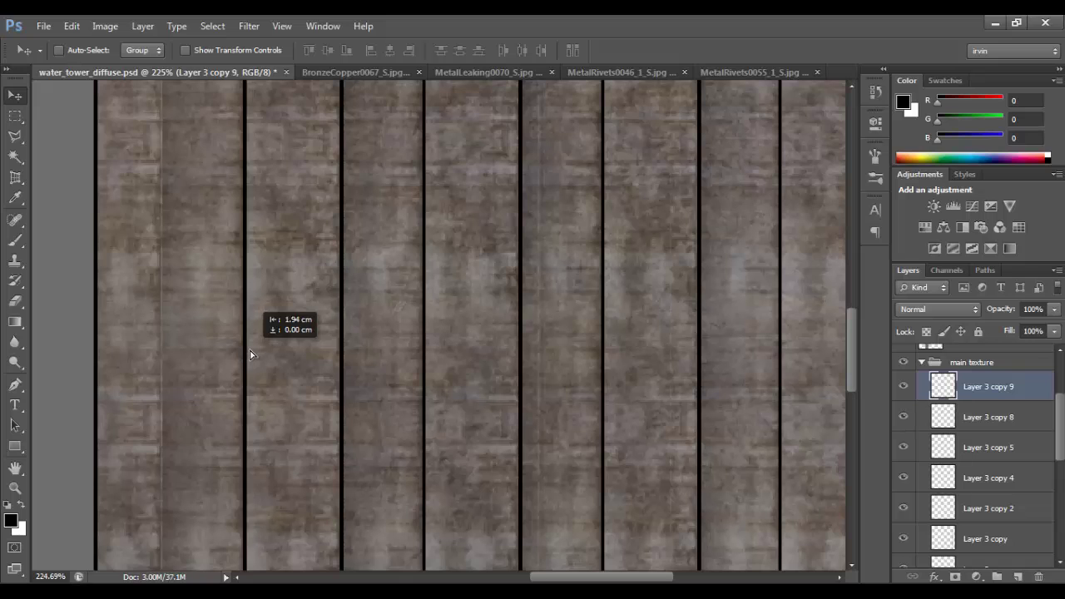
key(ctrl+j)
drag(252, 350, 168, 353)
key(ctrl+j)
key(ctrl+0)
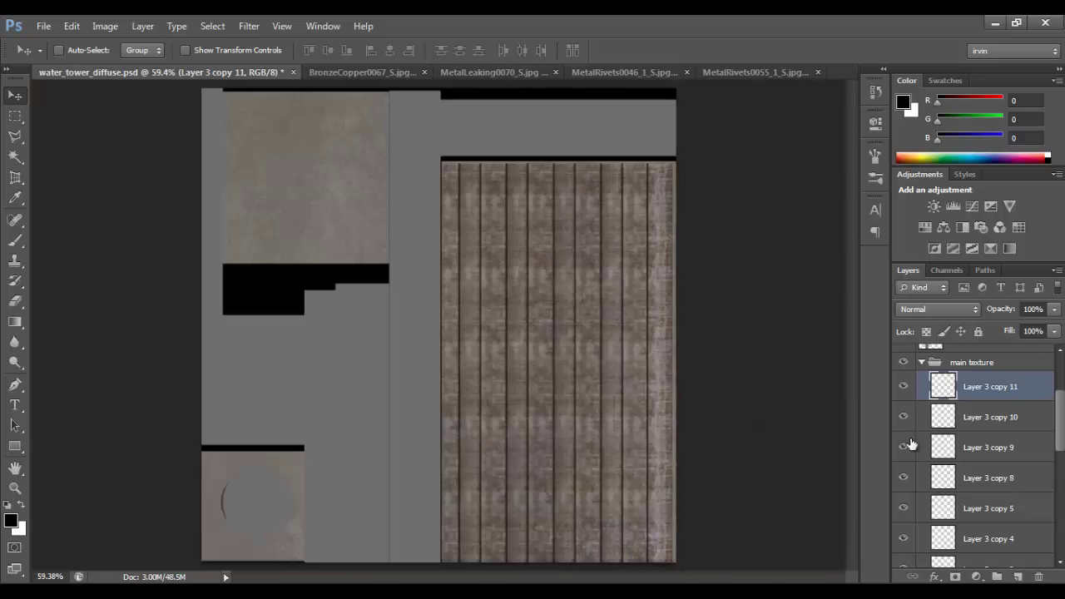
Merge the vertical seam line layers into one layer.
scroll(1005, 524, down, 1)
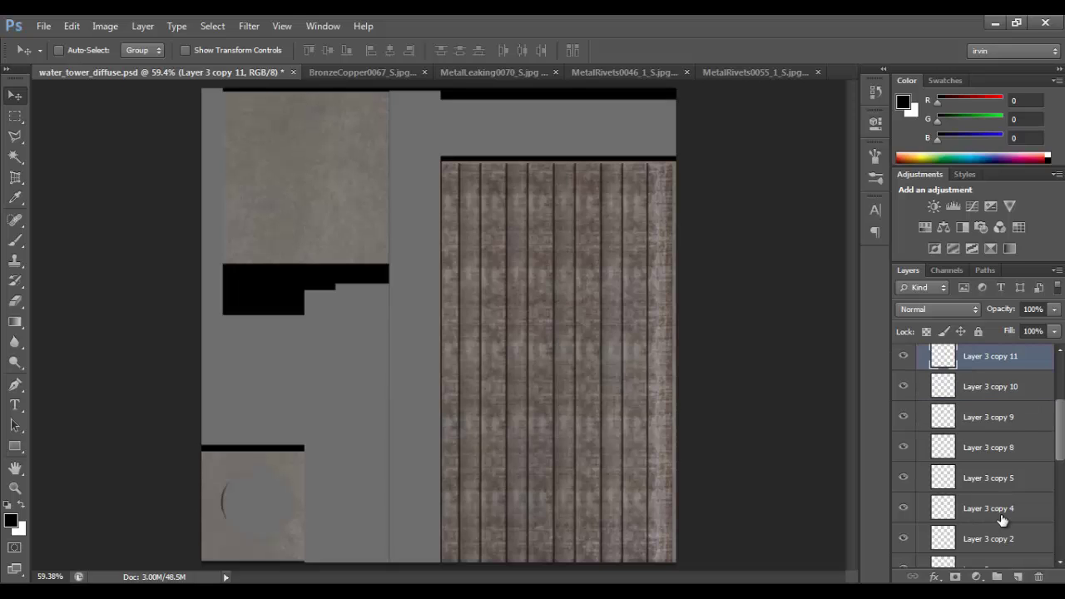
shift+click(994, 514)
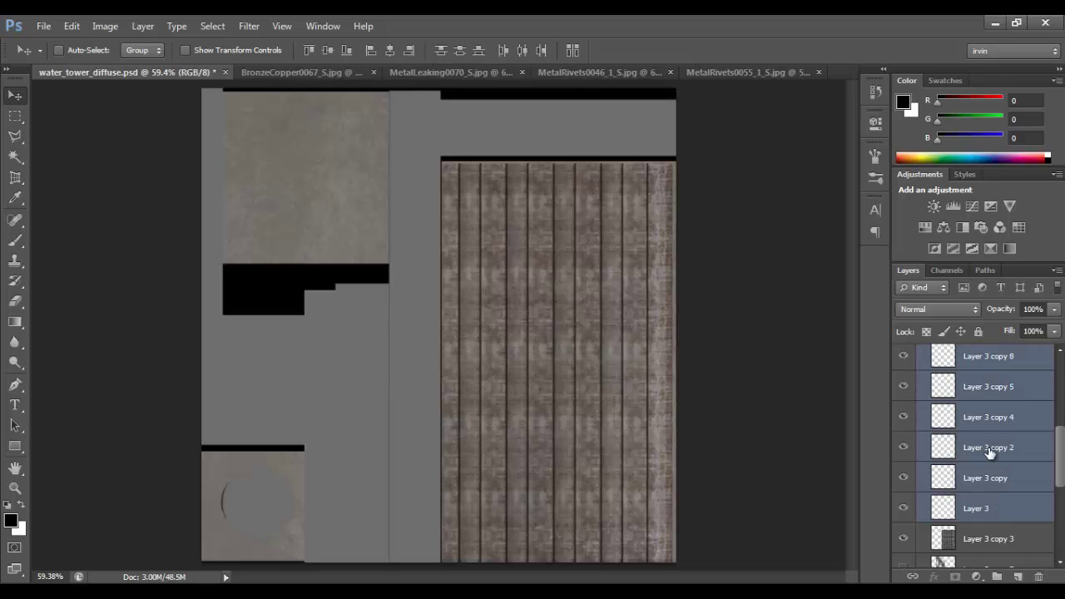
right_click(989, 452)
click(875, 397)
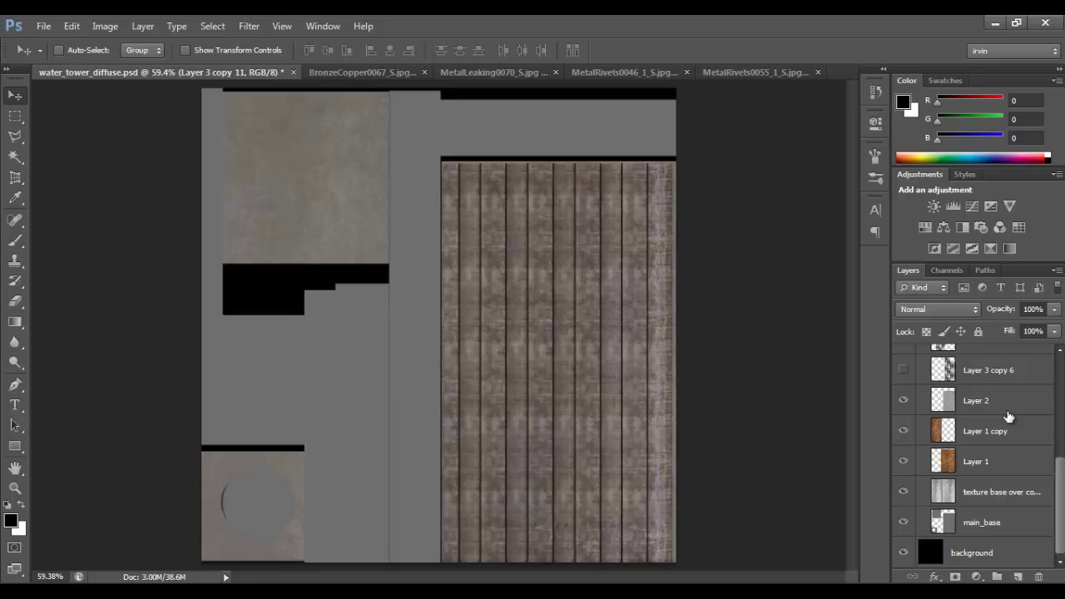
Toggle the merged seam layer's visibility to compare, then reselect it.
click(997, 407)
scroll(995, 410, up, 1)
scroll(990, 415, up, 2)
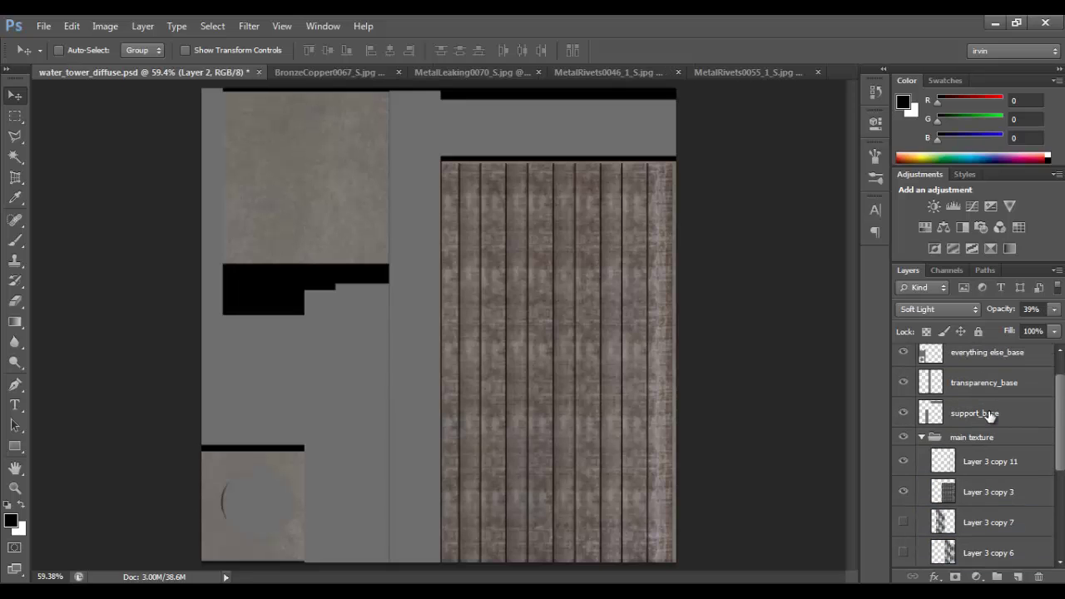
click(904, 462)
click(994, 472)
scroll(702, 330, up, 5)
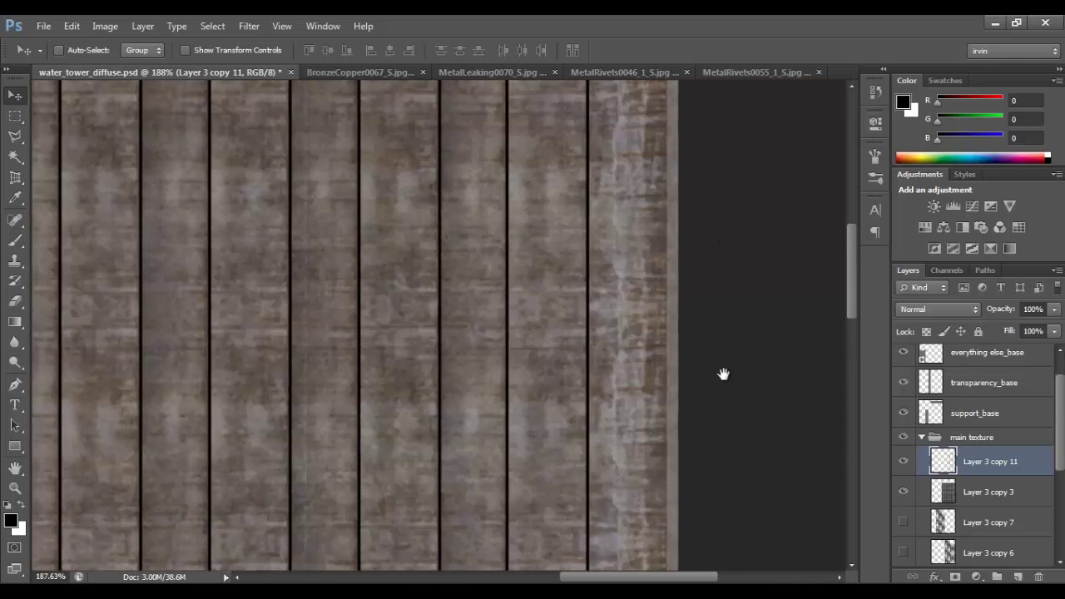
scroll(630, 229, up, 5)
scroll(616, 281, down, 2)
Fill a thin horizontal strip between two right-hand vertical seams with black.
key(m)
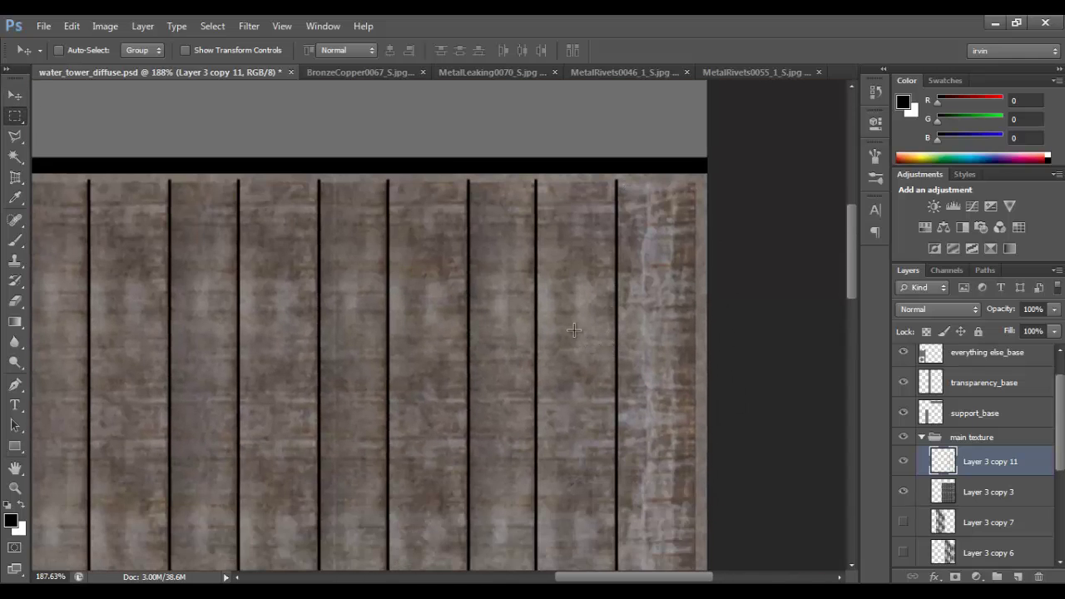
drag(534, 298, 617, 300)
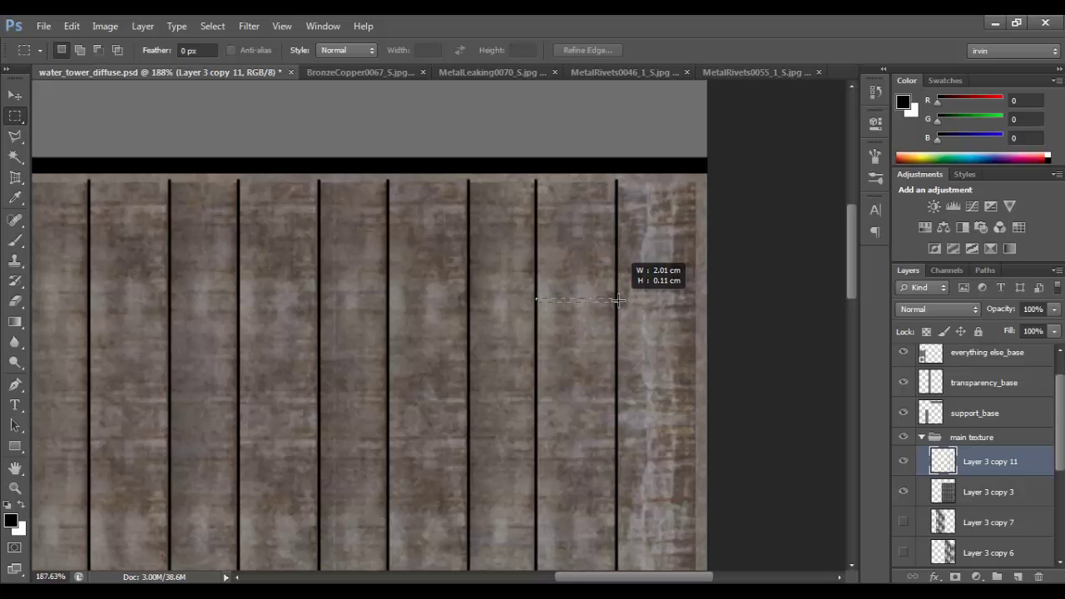
drag(618, 300, 618, 299)
scroll(630, 353, up, 5)
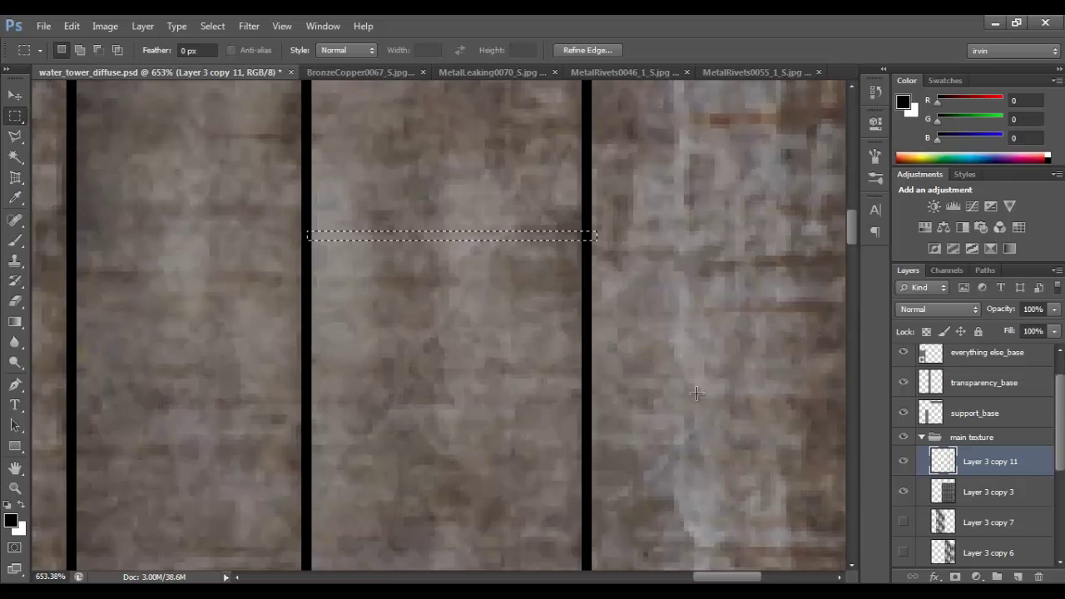
drag(598, 258, 609, 286)
key(alt+BackSpace)
key(ctrl+d)
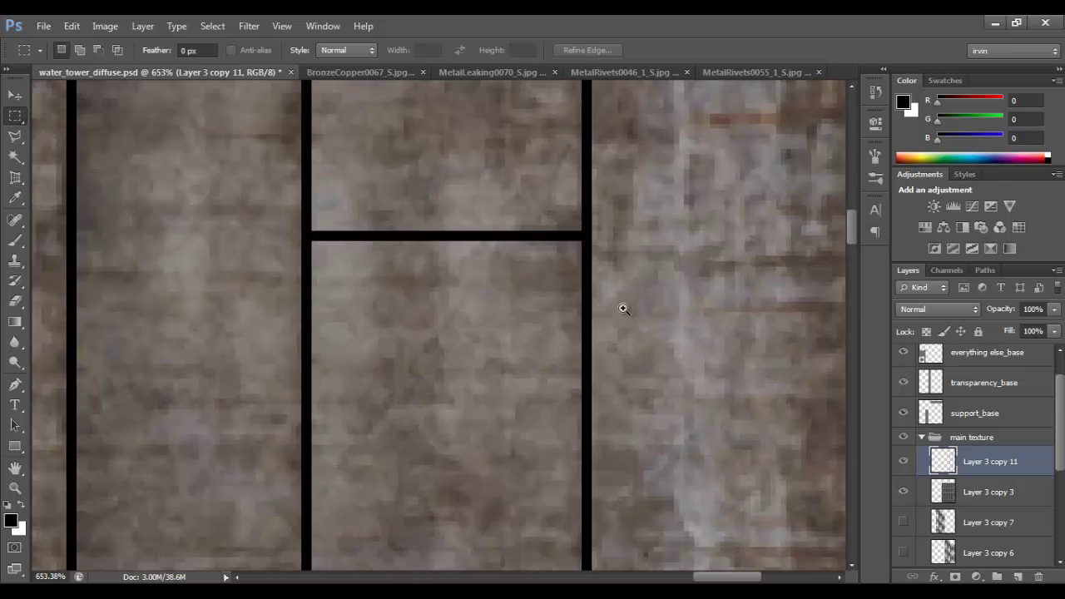
scroll(622, 307, down, 6)
drag(643, 295, 647, 227)
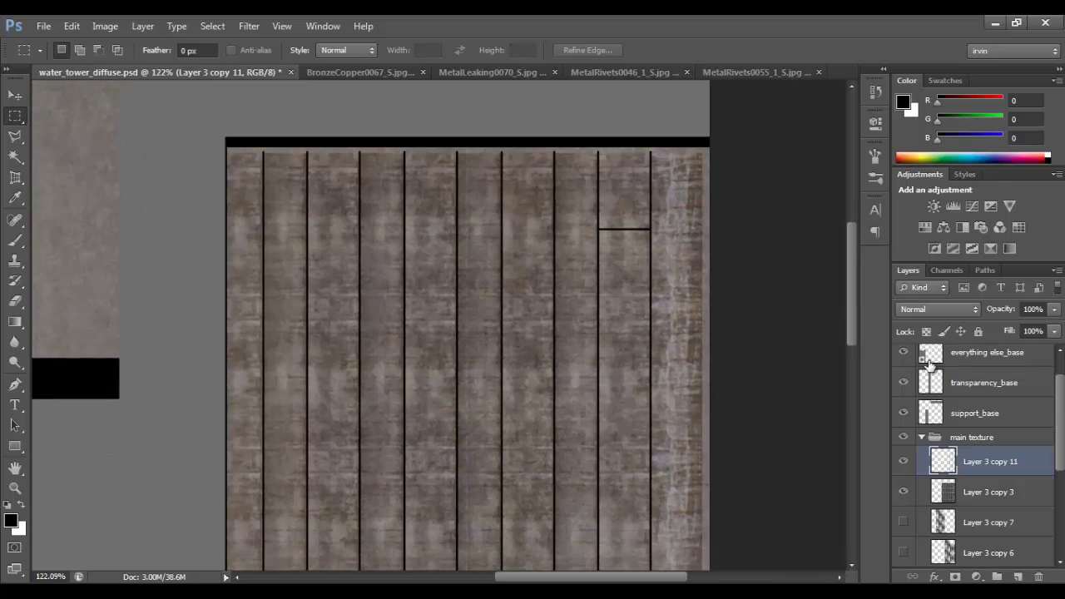
scroll(977, 396, up, 1)
Show the UV layout and copy the horizontal seams repeatedly down the plate column.
click(905, 360)
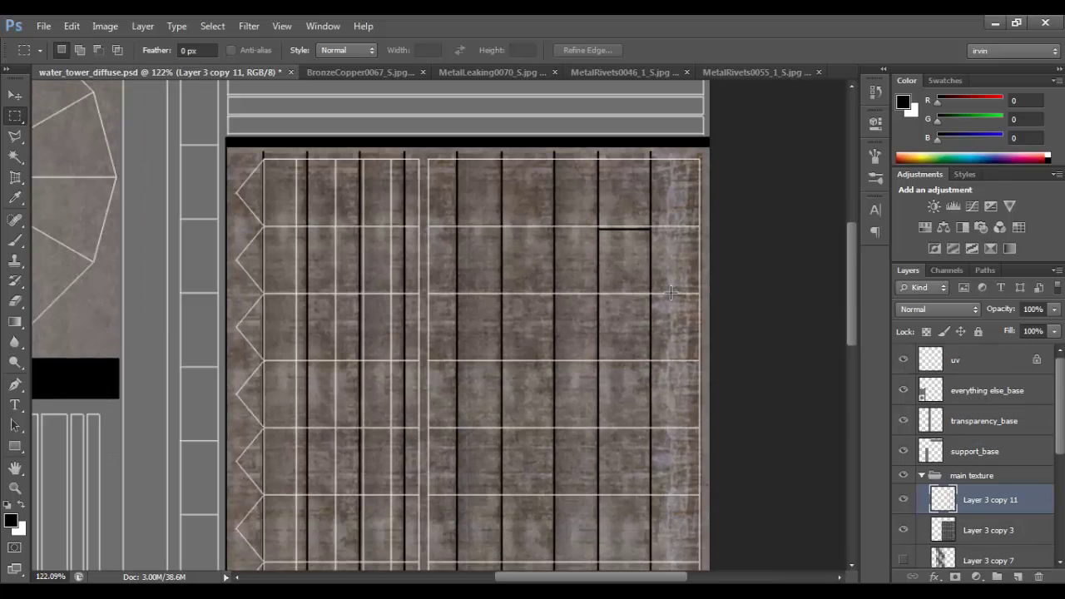
key(v)
drag(638, 250, 628, 533)
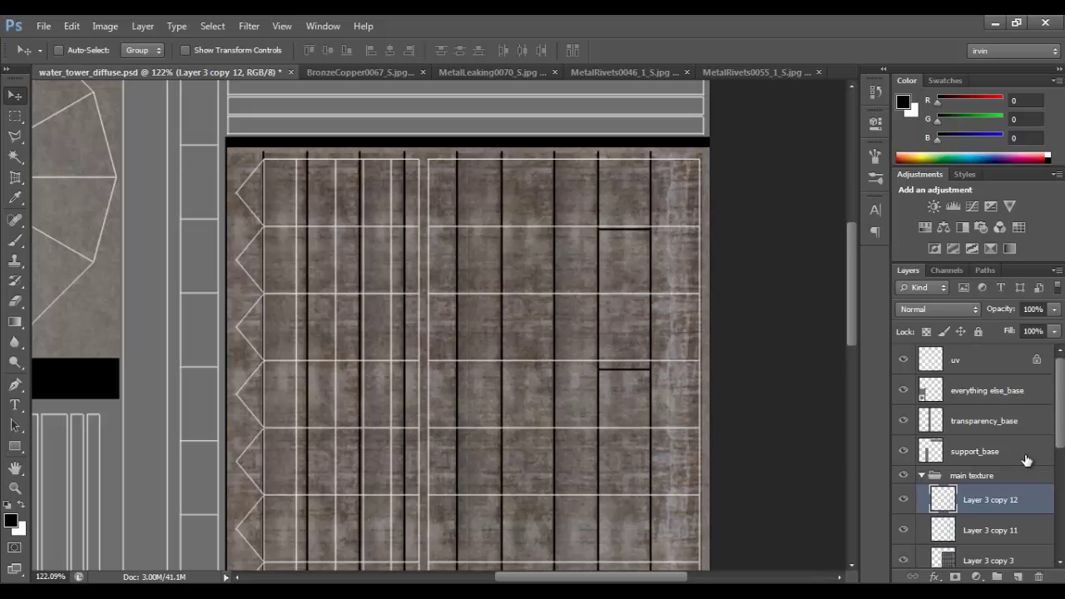
shift+click(989, 526)
drag(650, 293, 643, 542)
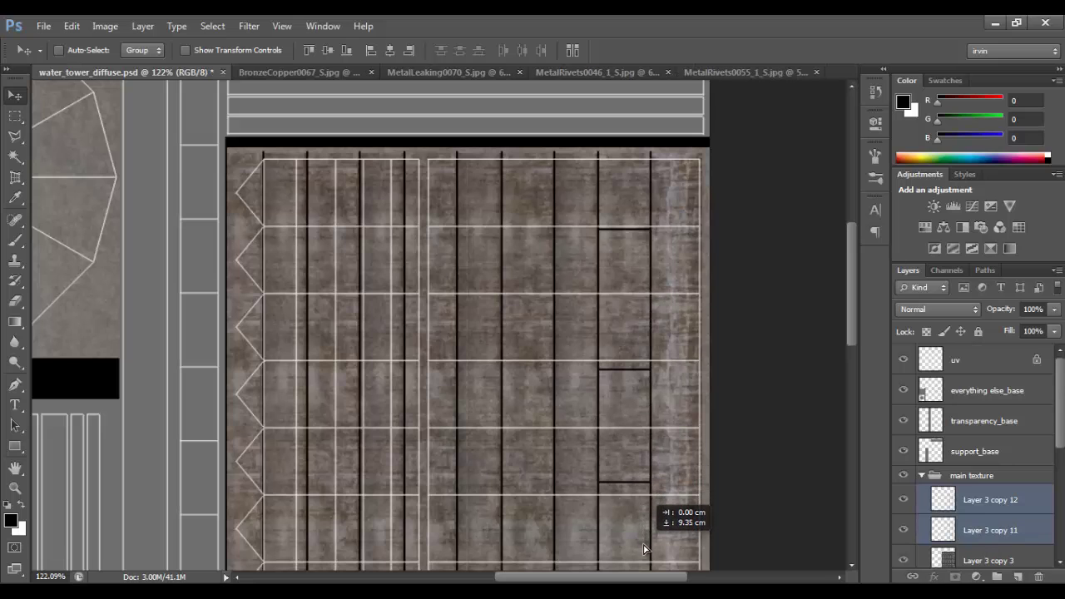
drag(643, 543, 646, 494)
drag(682, 264, 682, 182)
drag(686, 300, 691, 276)
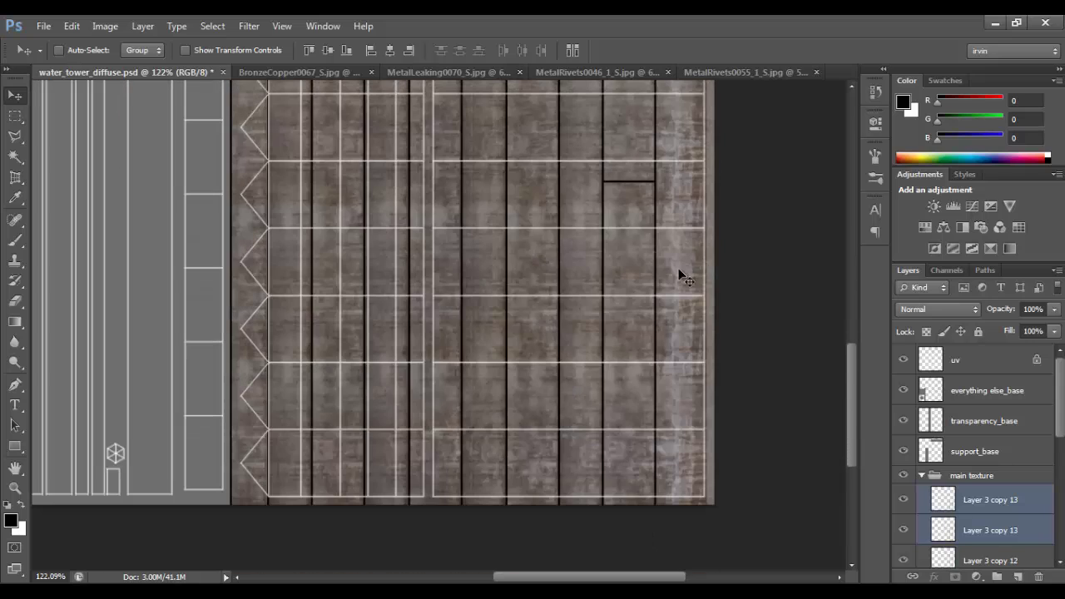
mouse_move(637, 178)
mouse_down()
mouse_move(641, 406)
mouse_move(675, 380)
mouse_move(658, 338)
mouse_move(654, 376)
mouse_up()
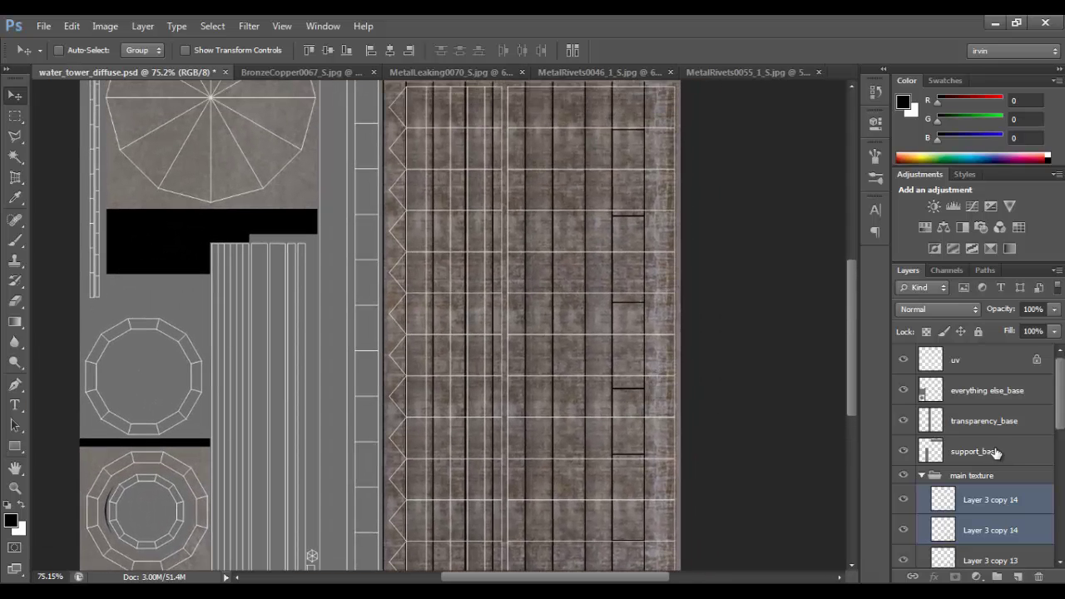
Select Layer 3 copy 12 up to copy 14 and merge them into one layer.
scroll(993, 501, down, 3)
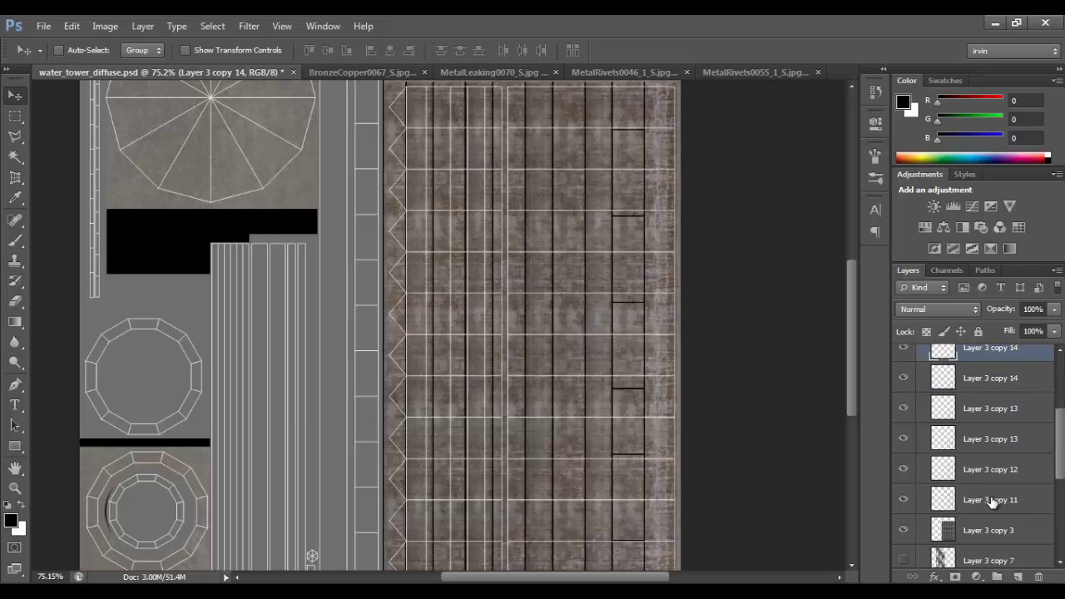
shift+click(992, 501)
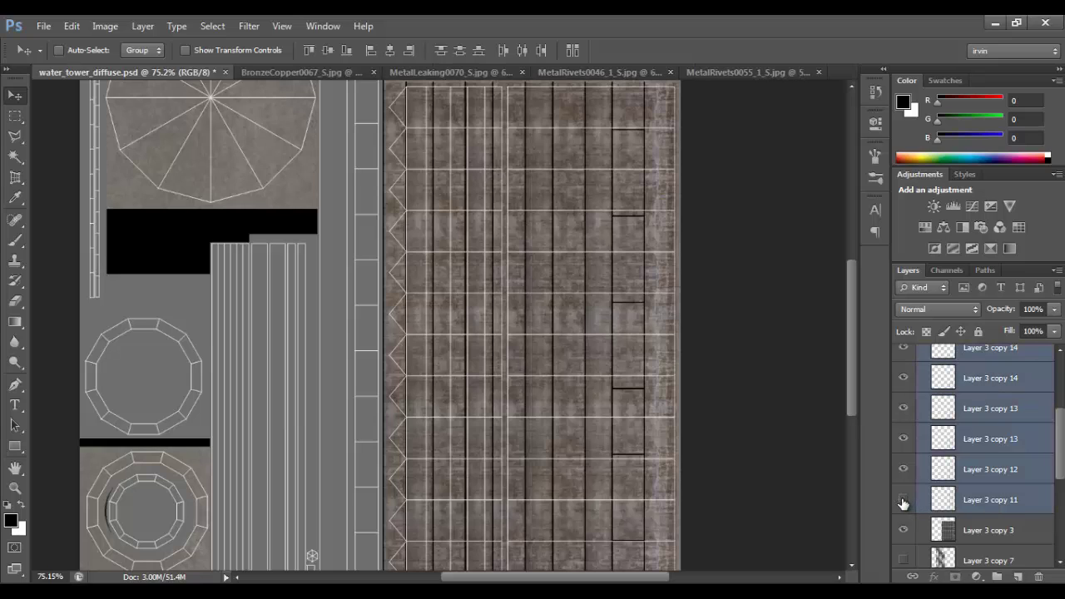
click(989, 501)
click(985, 468)
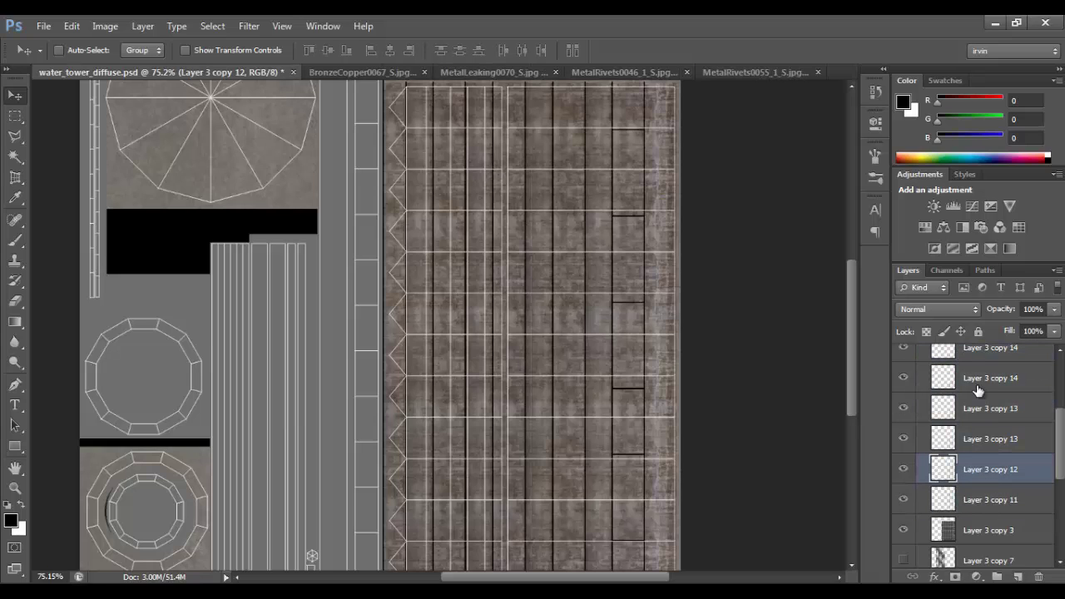
shift+click(980, 358)
right_click(996, 391)
click(915, 388)
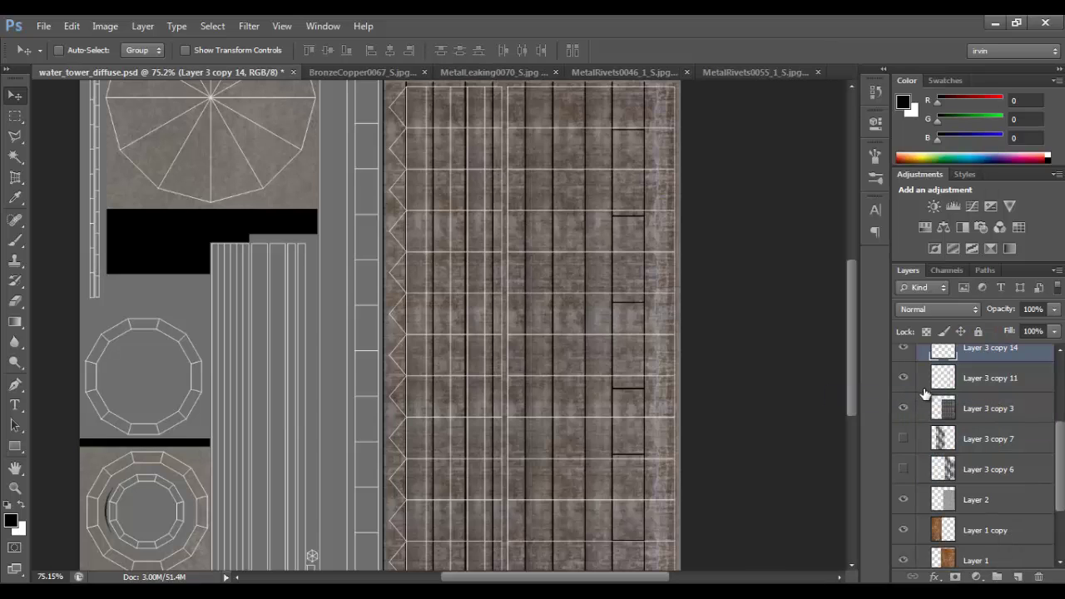
Toggle Layer 3 copy 14 and copy 11 visibility to compare the result.
scroll(940, 410, up, 1)
click(904, 381)
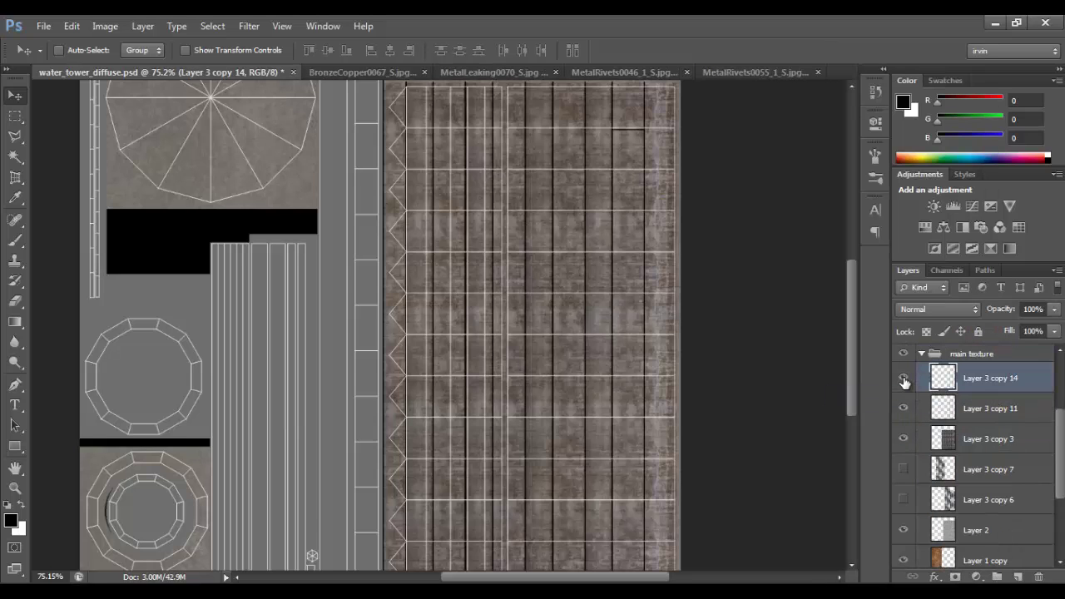
click(903, 381)
click(904, 409)
Hide the uv wireframe layer while comparing Layer 3 copies 14 and 11 on and off.
click(904, 408)
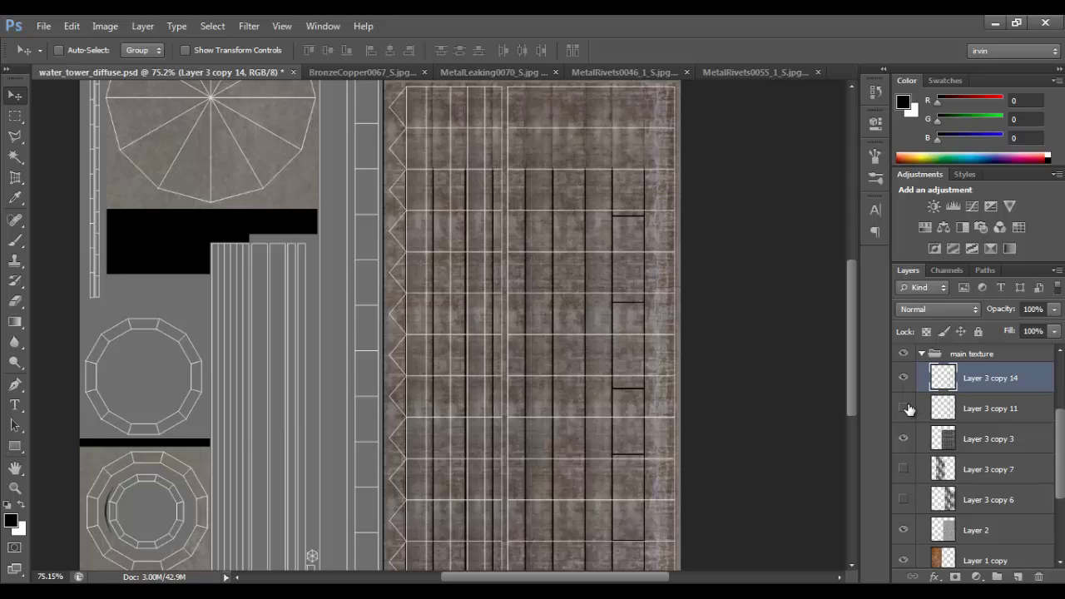
click(904, 409)
drag(790, 385, 606, 352)
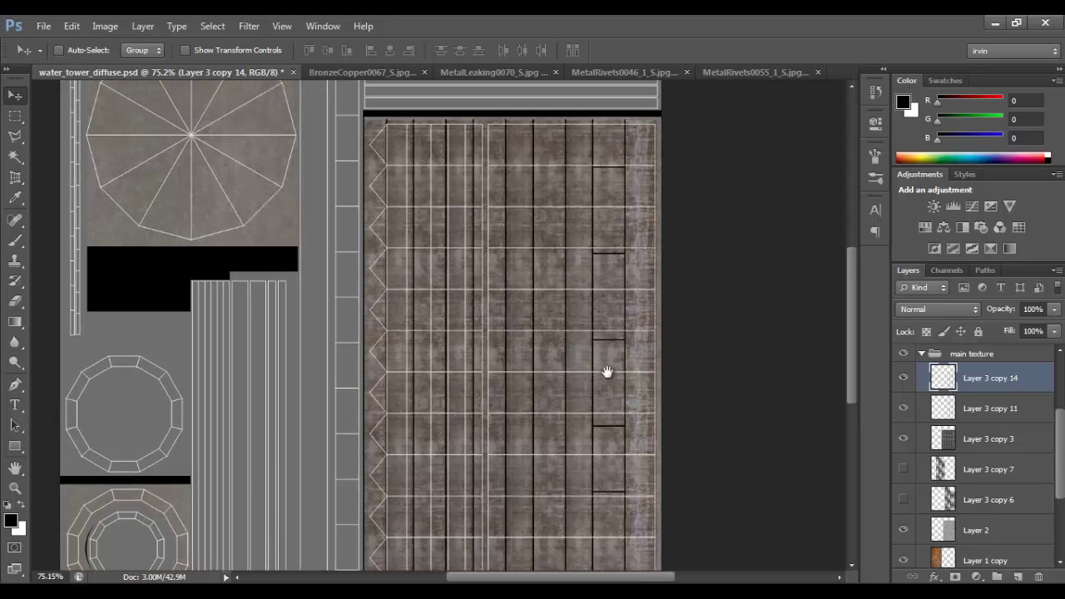
scroll(961, 378, up, 3)
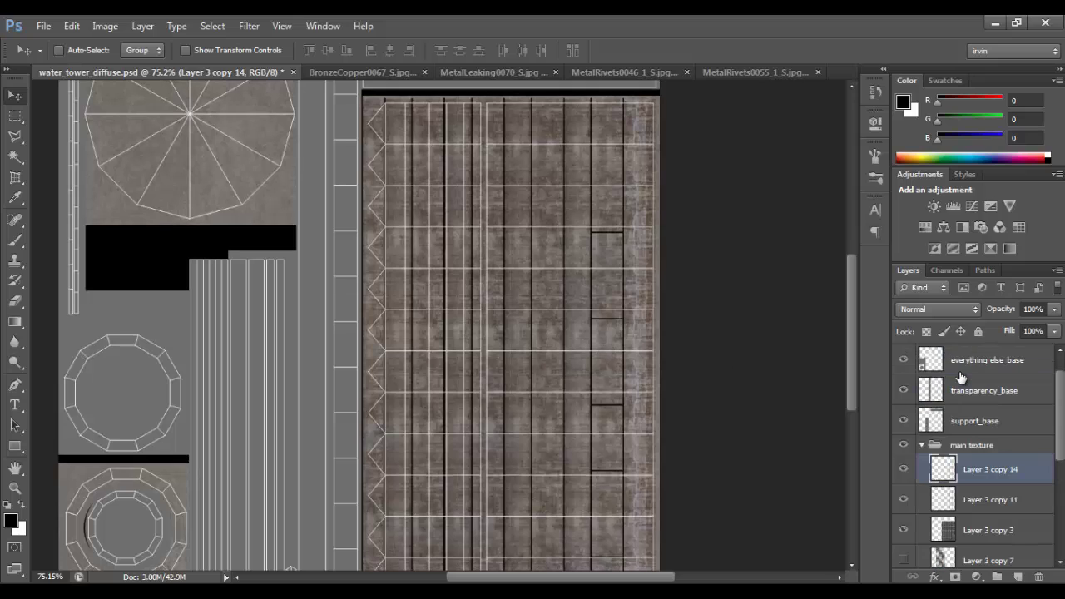
scroll(938, 372, up, 1)
click(905, 361)
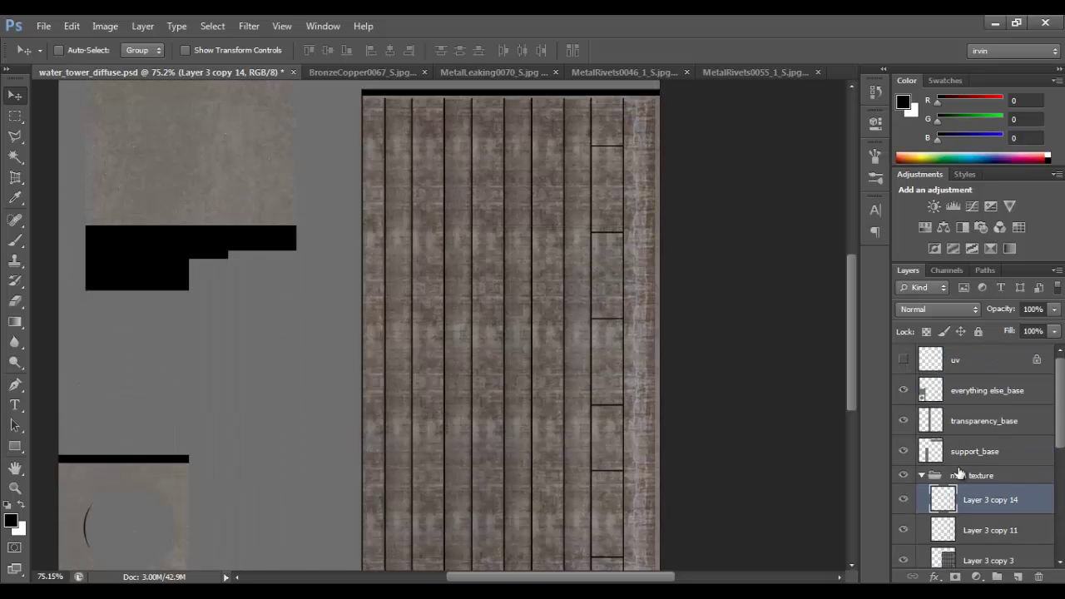
click(905, 497)
click(905, 498)
click(903, 530)
click(903, 529)
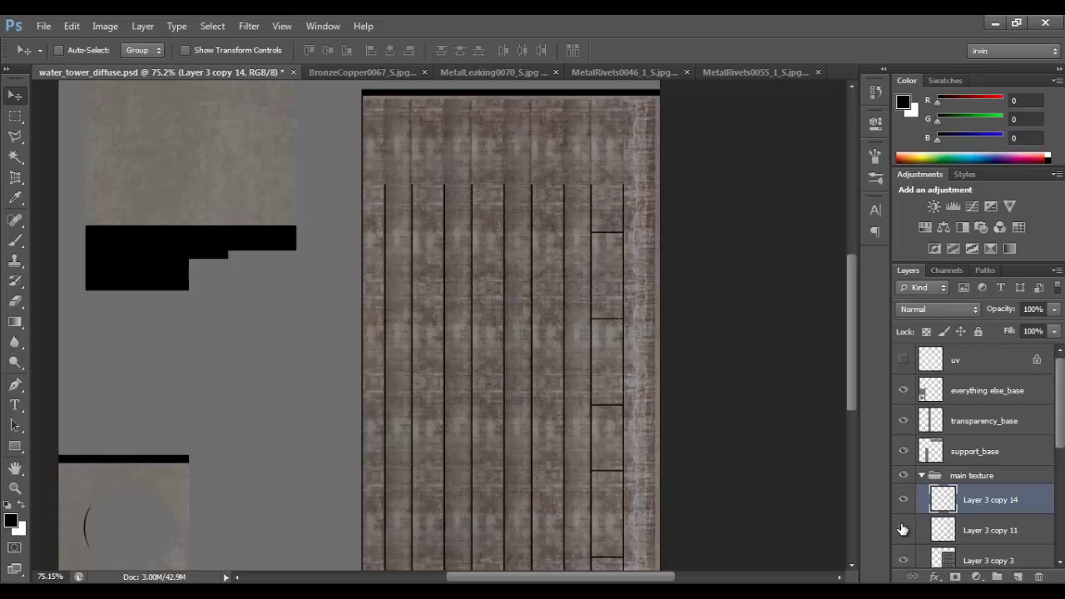
click(903, 529)
scroll(931, 530, down, 2)
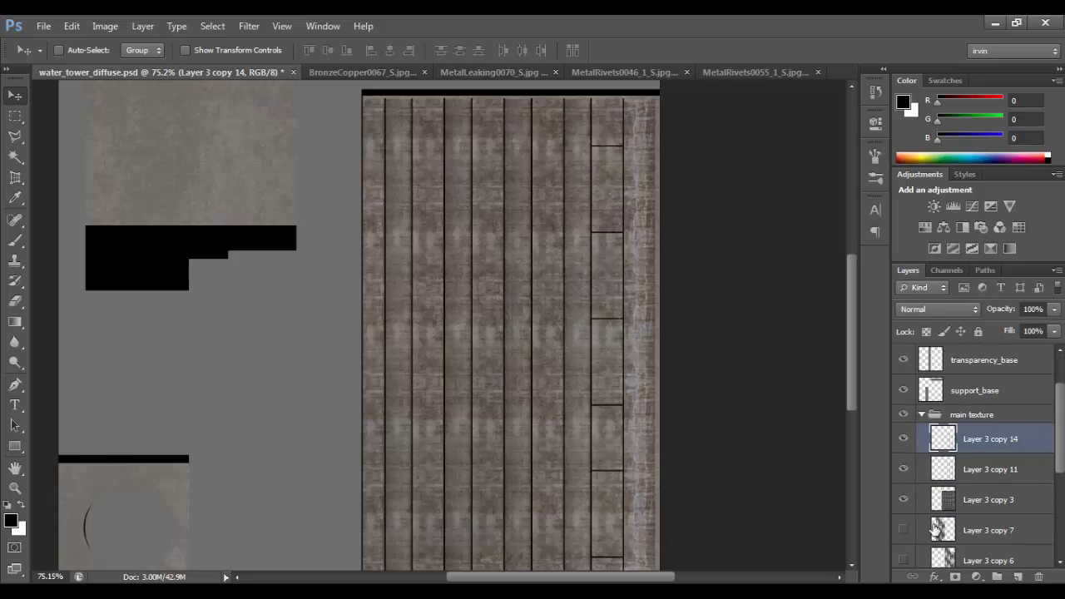
Make Layer 3 copy 14 active, trying a 3.63 cm strip copy and undoing it.
click(984, 472)
click(904, 469)
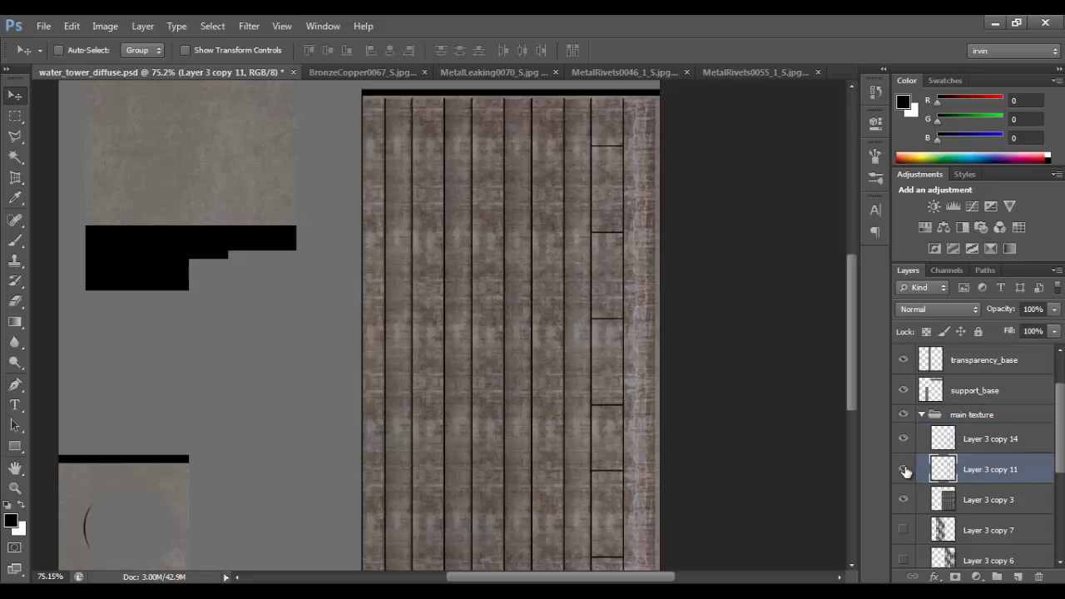
click(903, 440)
click(941, 439)
drag(620, 412, 561, 417)
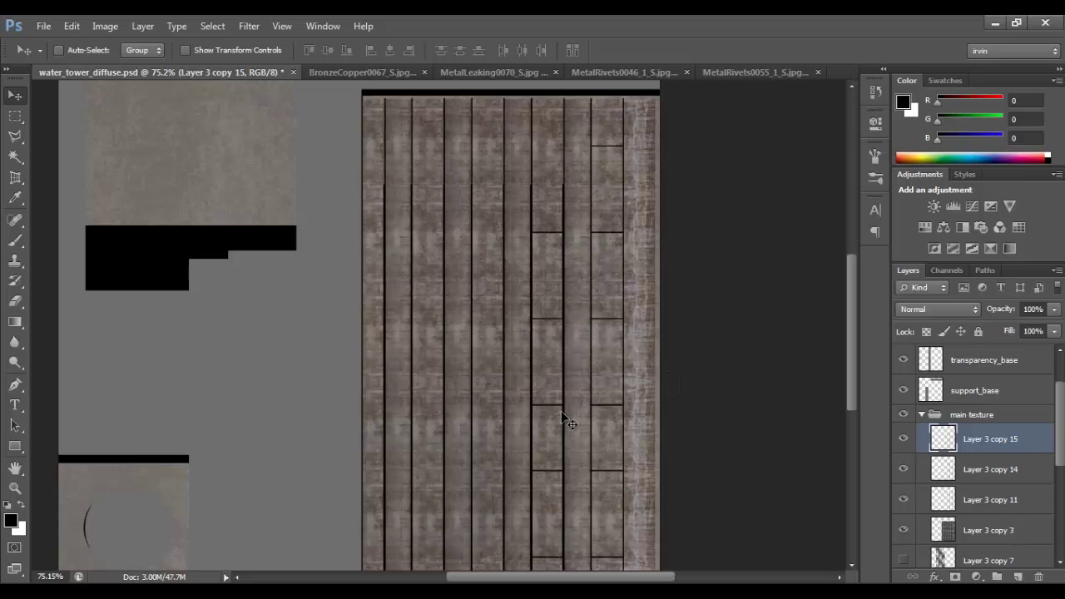
key(ctrl+z)
scroll(971, 456, down, 1)
Merge Layer 3 copy 14 through copy 11 into one layer and add a new empty Layer 3.
shift+click(972, 453)
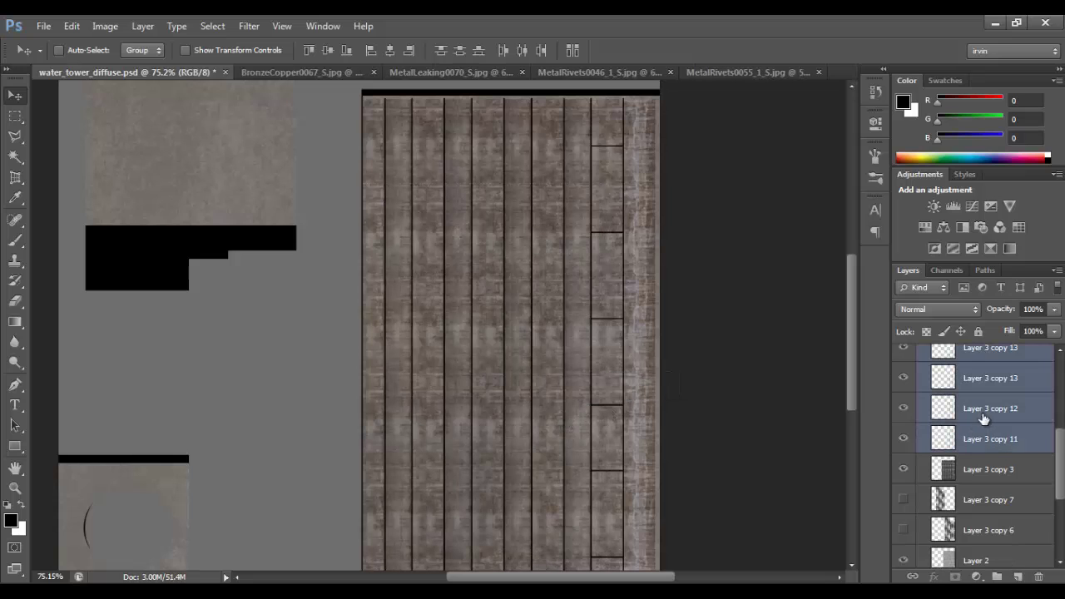
right_click(984, 420)
click(891, 394)
scroll(990, 429, up, 1)
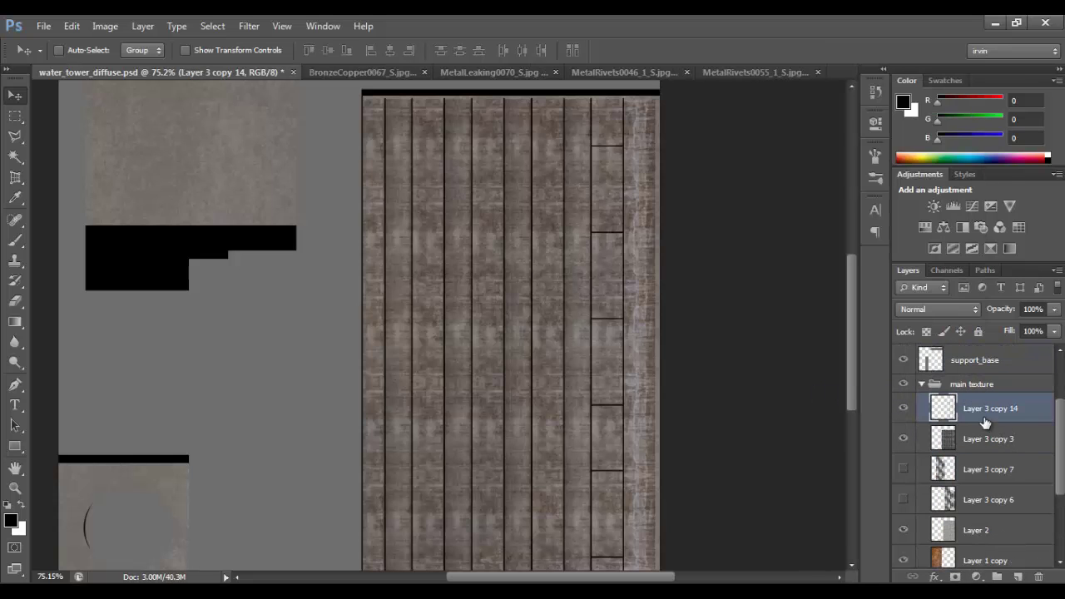
click(1019, 577)
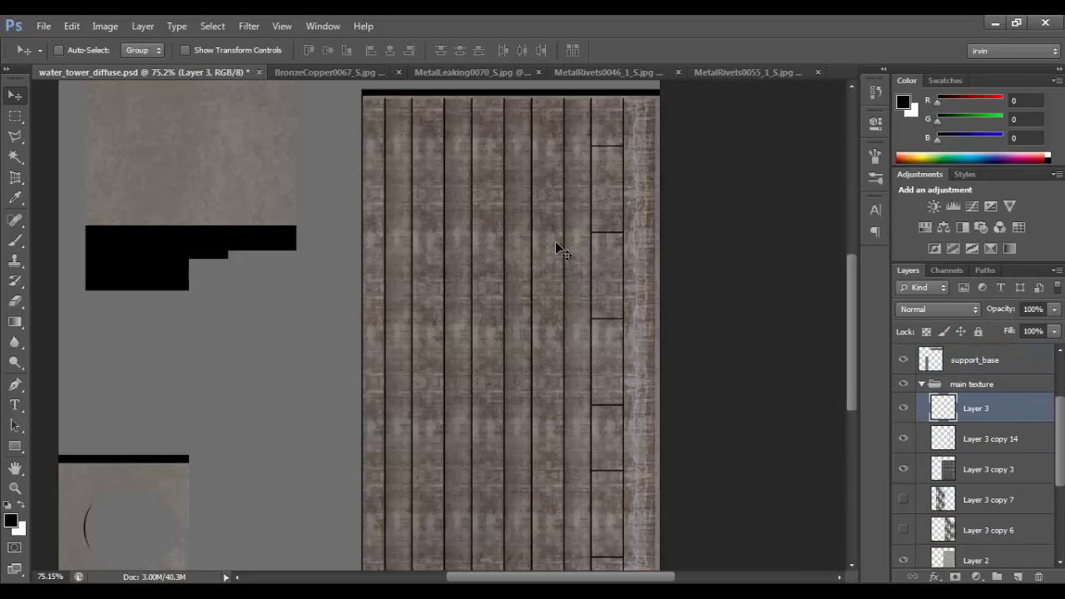
Marquee a short horizontal black seam strip on the plate texture.
key(m)
scroll(675, 226, up, 5)
scroll(675, 226, up, 1)
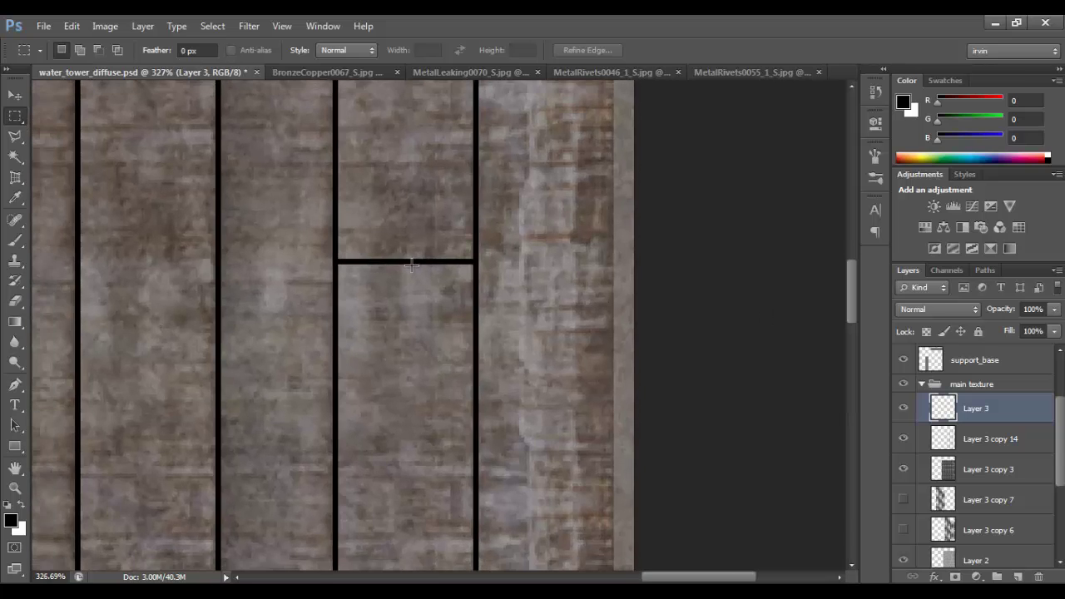
scroll(358, 275, up, 1)
scroll(358, 275, up, 4)
mouse_move(366, 268)
mouse_down()
mouse_move(754, 296)
mouse_move(753, 279)
mouse_up()
scroll(581, 331, down, 5)
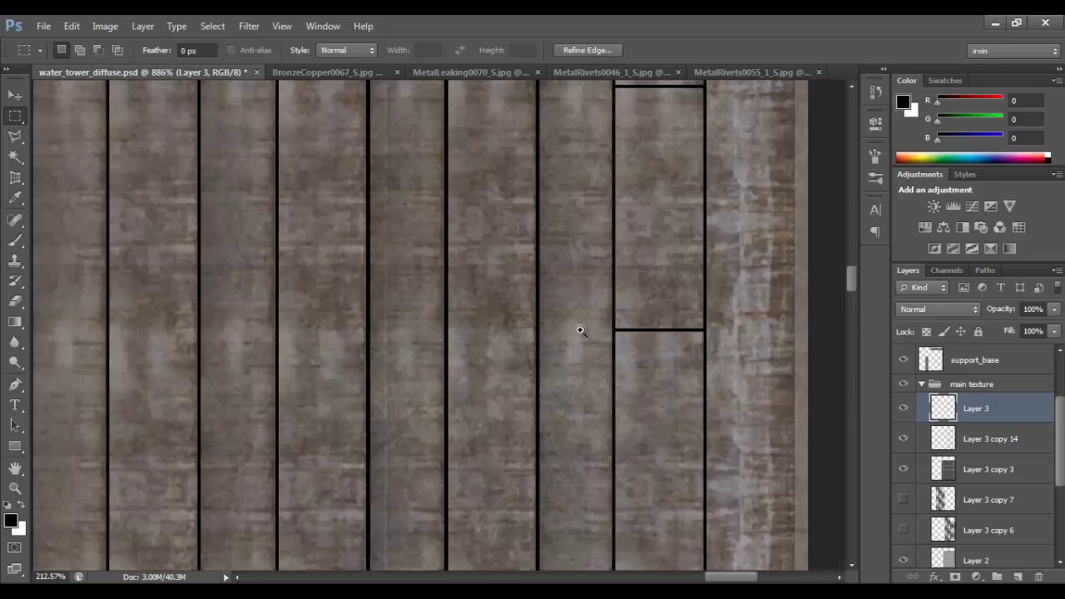
scroll(581, 330, down, 2)
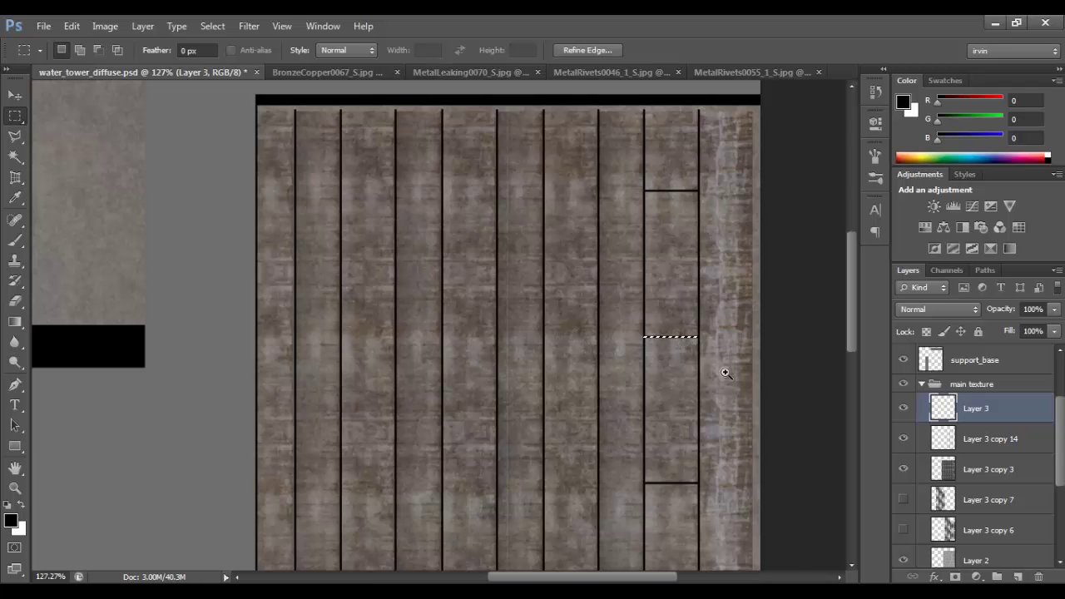
scroll(676, 337, up, 10)
scroll(620, 323, down, 2)
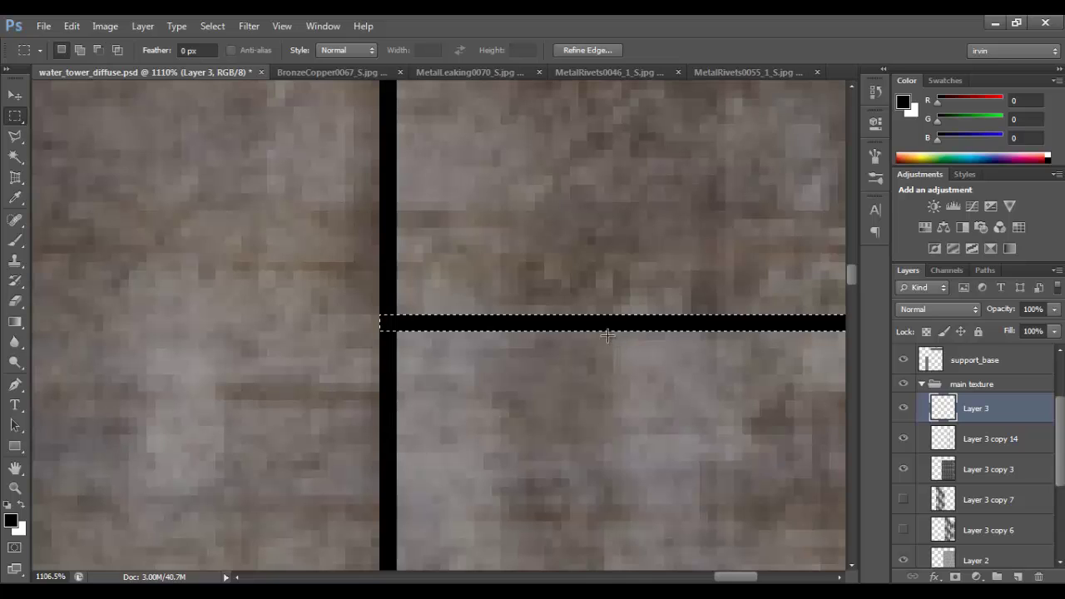
key(ctrl+d)
Place seam copies at staggered positions, one 3.21 cm lower, and save the diffuse map.
key(v)
key(ctrl+0)
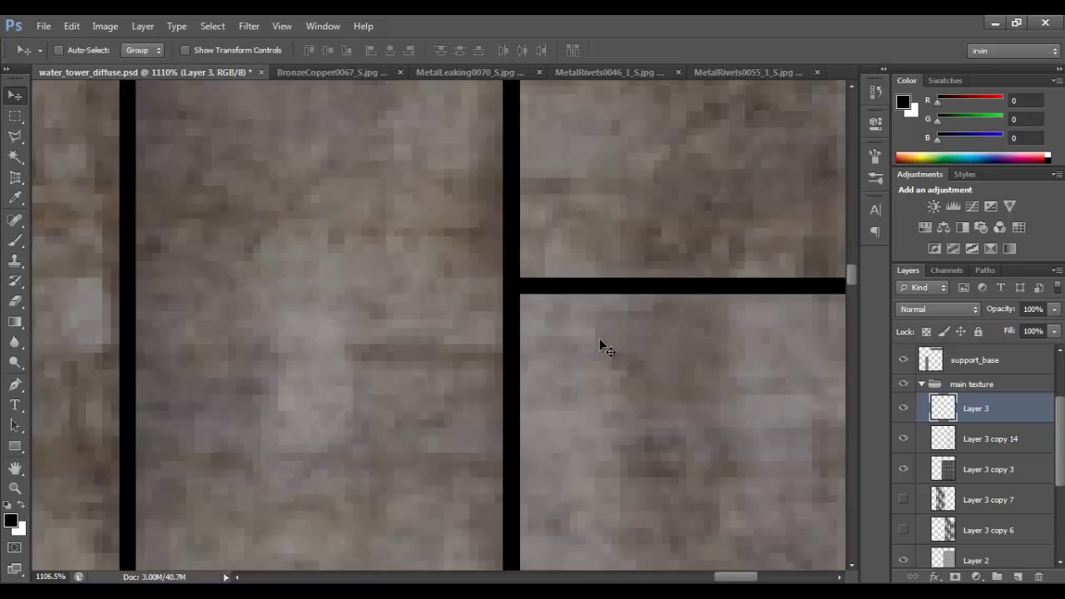
mouse_move(685, 361)
mouse_down()
mouse_move(614, 348)
mouse_move(588, 323)
mouse_move(637, 304)
mouse_move(627, 309)
mouse_move(617, 159)
mouse_move(604, 411)
mouse_move(616, 521)
mouse_move(613, 269)
mouse_move(625, 191)
mouse_up()
scroll(638, 305, up, 3)
scroll(630, 283, down, 1)
drag(599, 248, 606, 467)
scroll(658, 306, down, 1)
scroll(649, 366, up, 2)
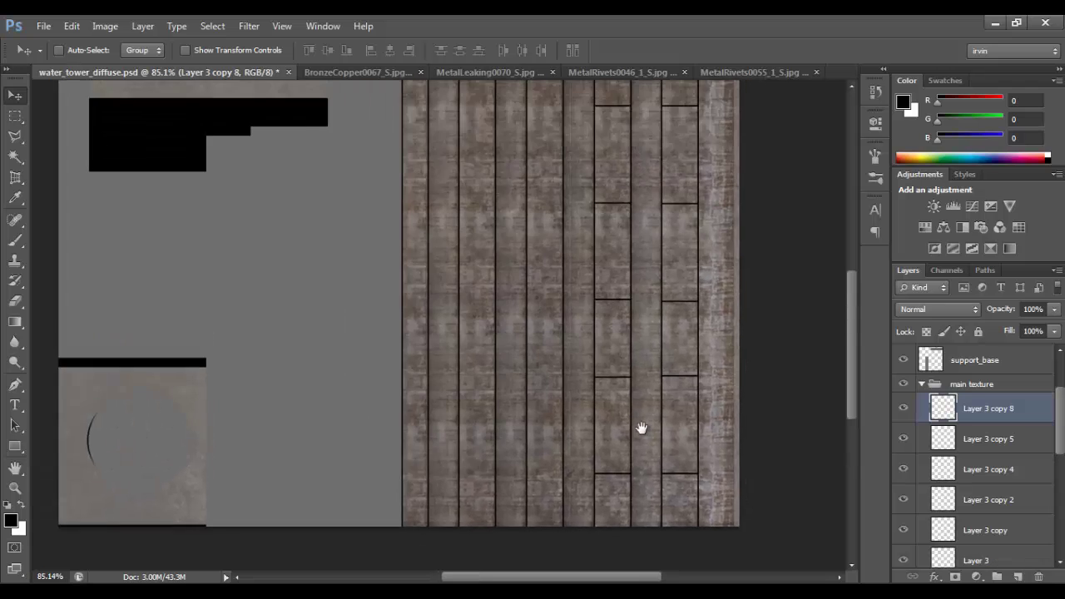
scroll(639, 400, down, 1)
scroll(663, 333, down, 2)
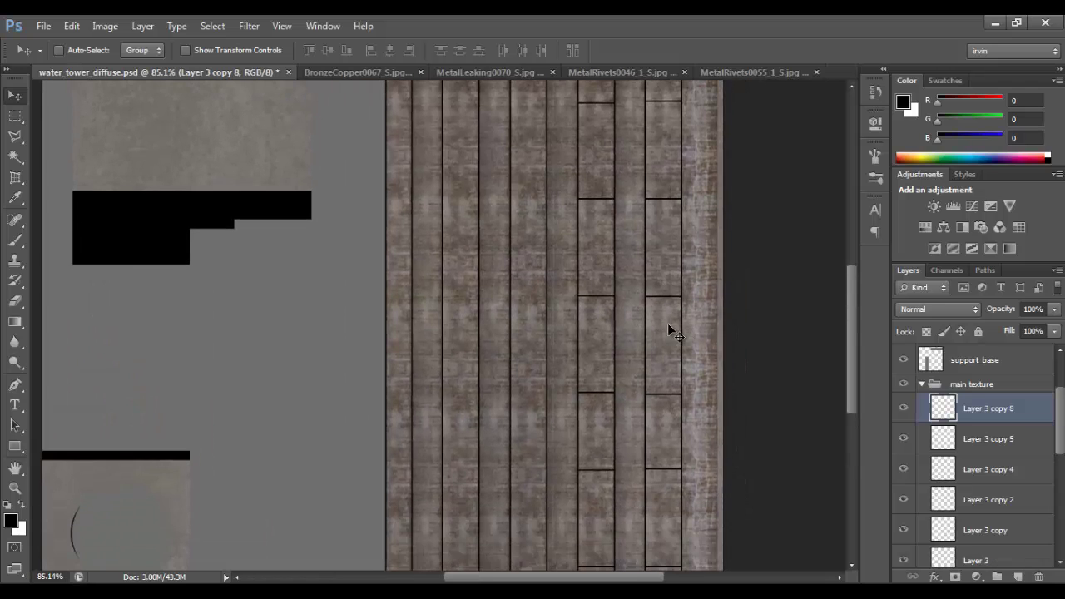
key(ctrl+s)
key(alt+Tab)
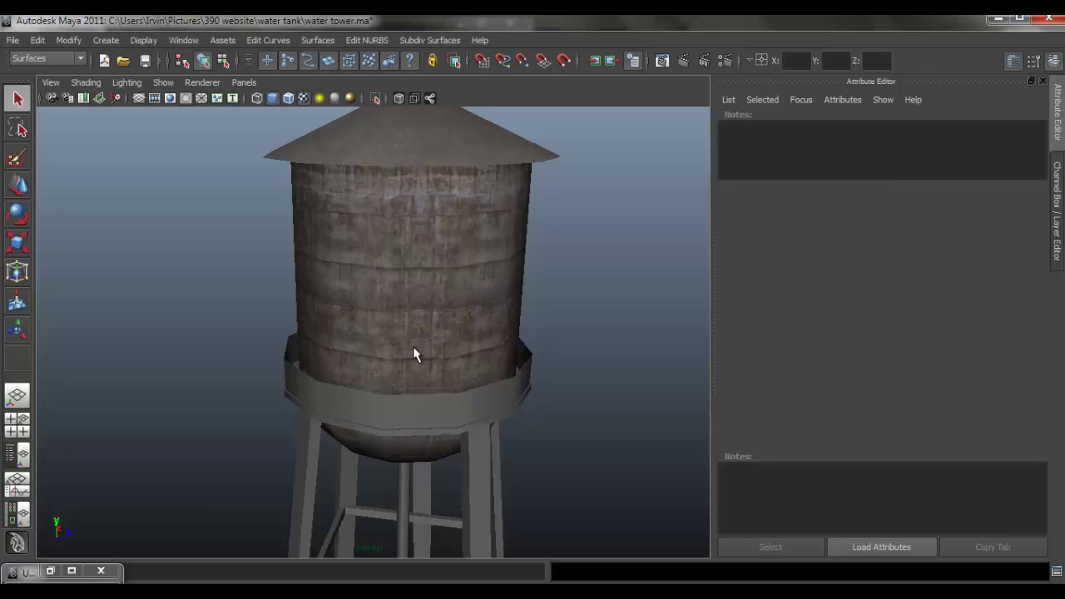
Inspect the tank's psdFileTex1 node, then deselect and orbit to view the staggered seams.
click(414, 348)
click(1014, 309)
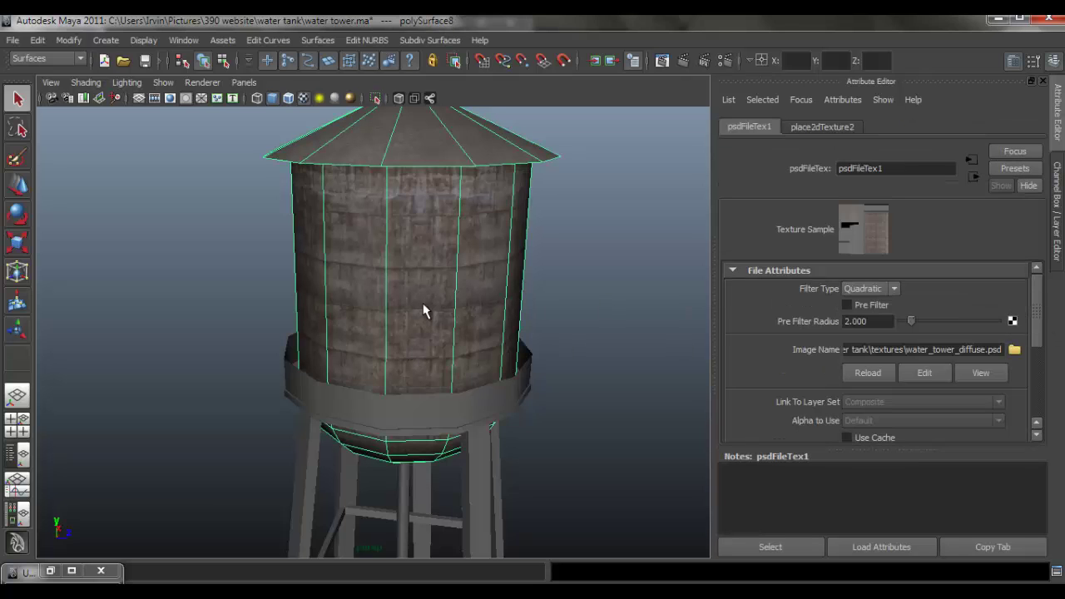
click(556, 331)
drag(464, 356, 348, 469)
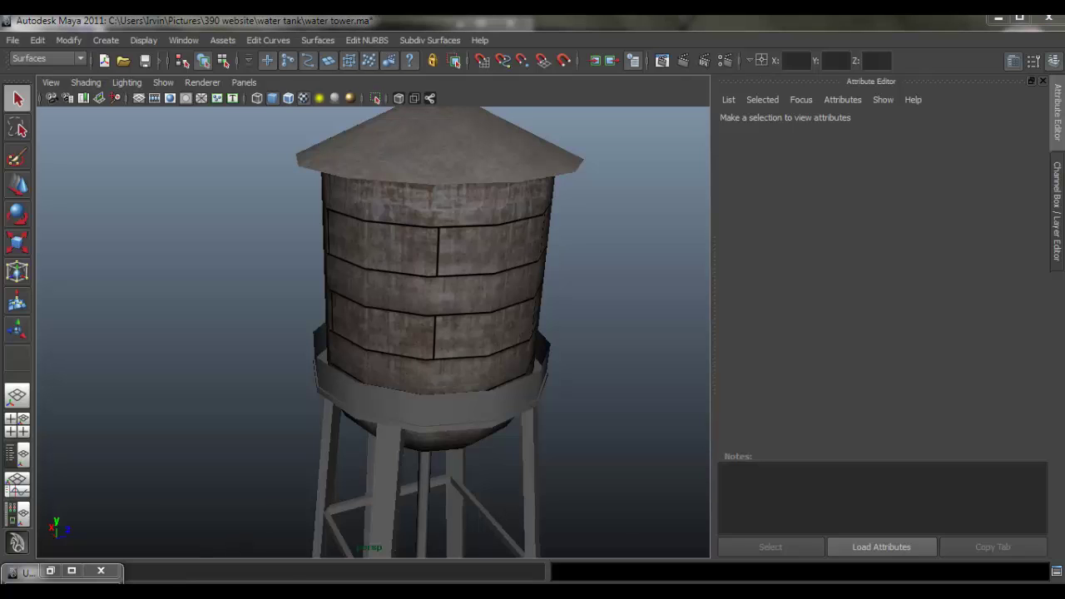
click(167, 576)
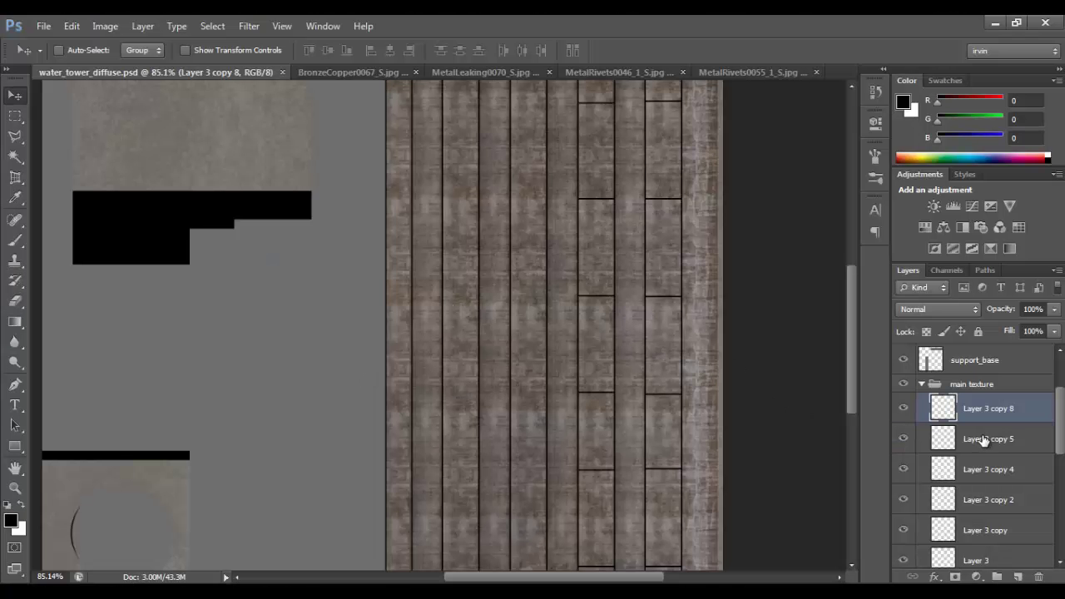
Merge the new seam copies into one layer and shift it 2.61 cm left.
scroll(982, 478, down, 2)
scroll(976, 486, down, 1)
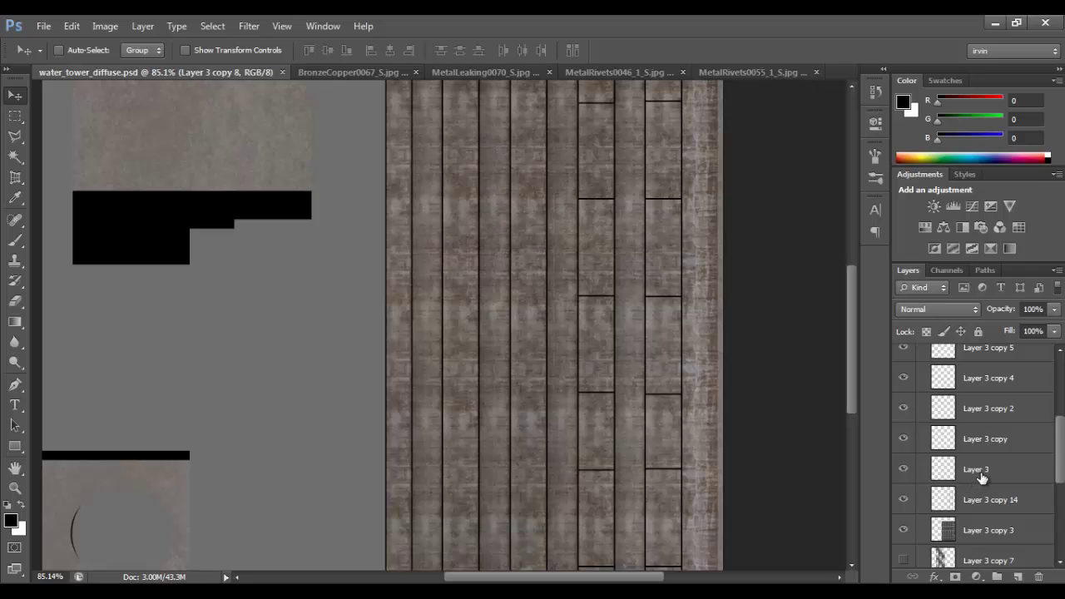
shift+click(980, 470)
right_click(989, 466)
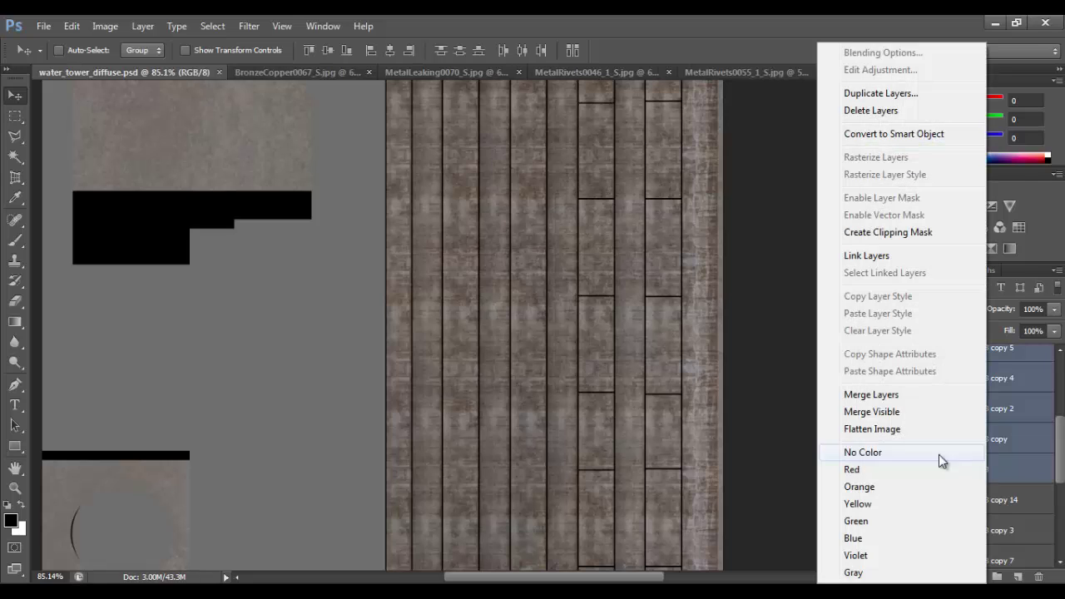
click(870, 391)
scroll(924, 400, up, 3)
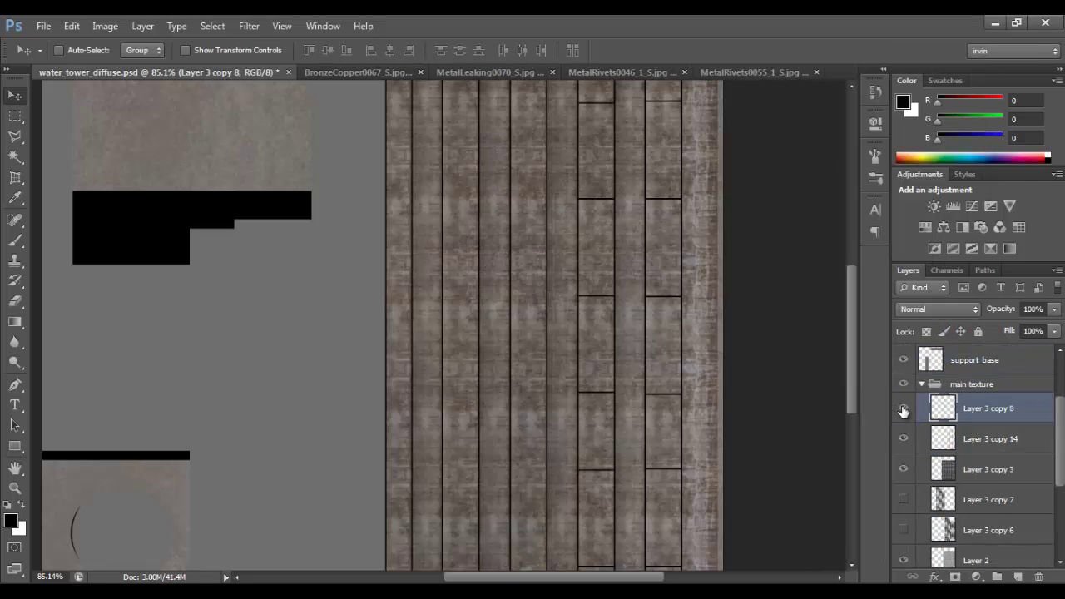
mouse_move(628, 385)
mouse_down()
mouse_move(556, 384)
mouse_move(496, 354)
mouse_up()
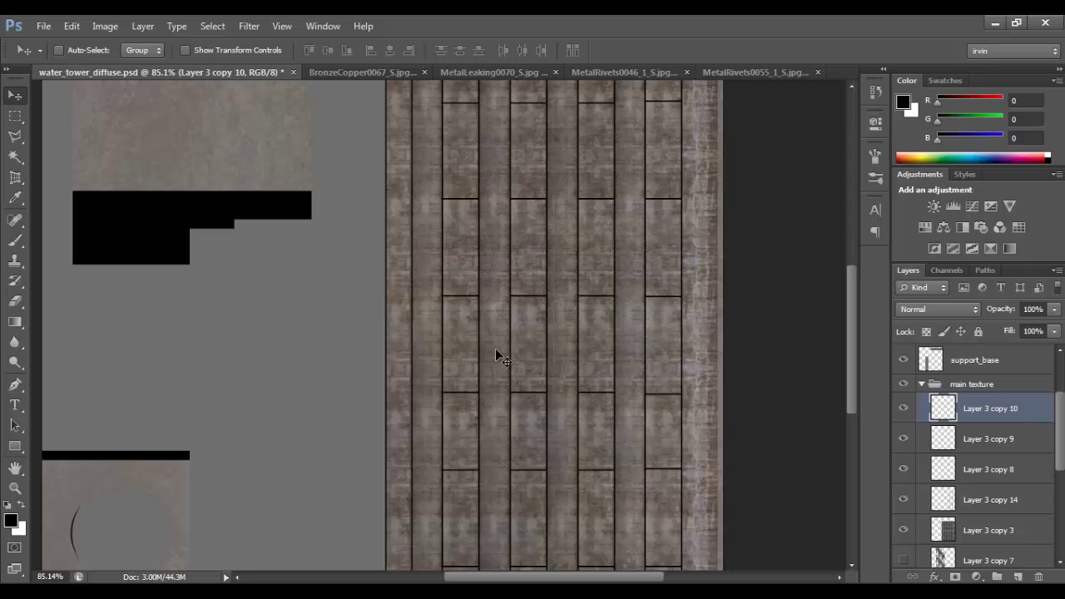
Copy the seam lines into further columns and move Layer 3 copy 12 about 1 cm lower.
drag(472, 362, 416, 359)
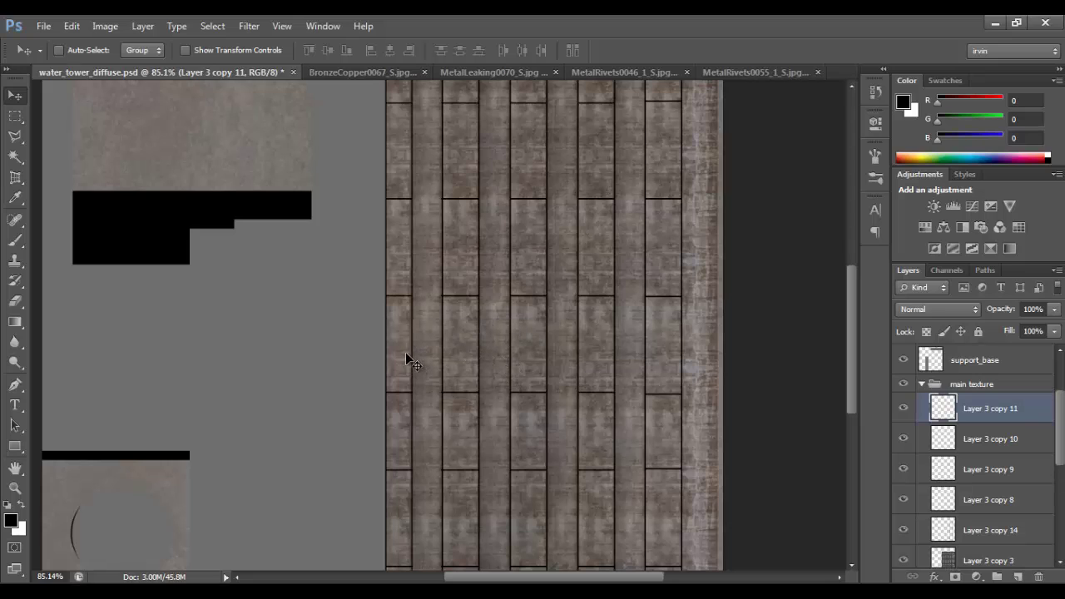
drag(408, 364, 641, 364)
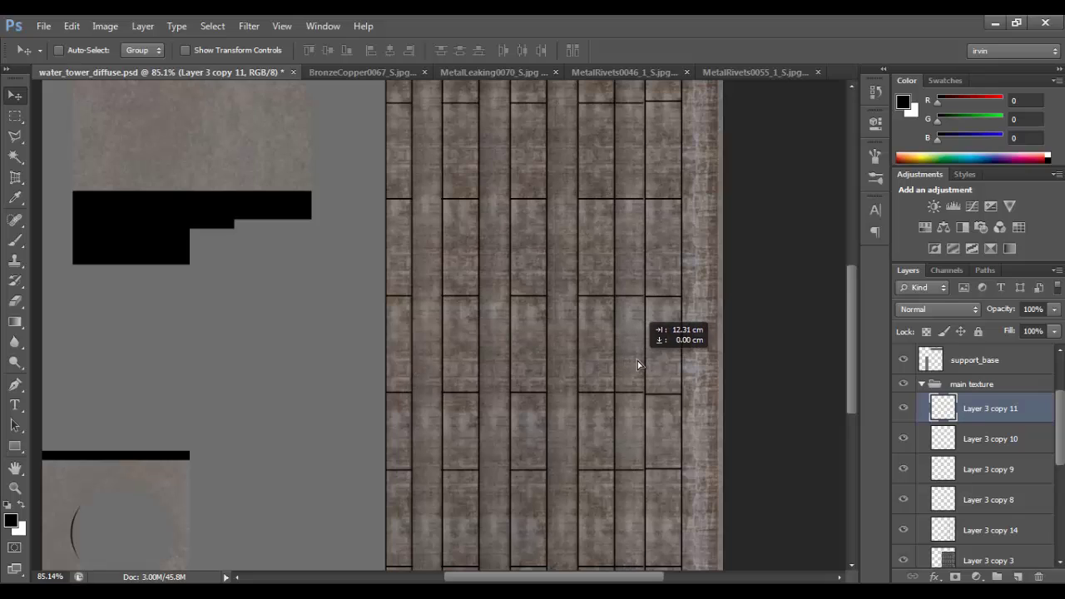
drag(620, 408, 625, 365)
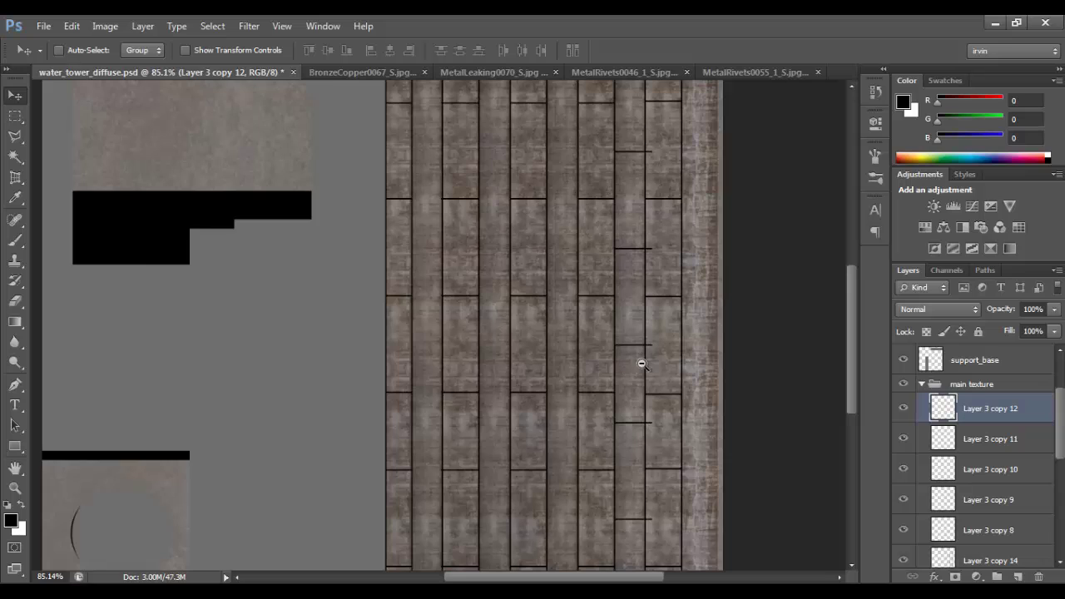
scroll(625, 363, down, 1)
scroll(626, 360, down, 1)
drag(630, 366, 641, 369)
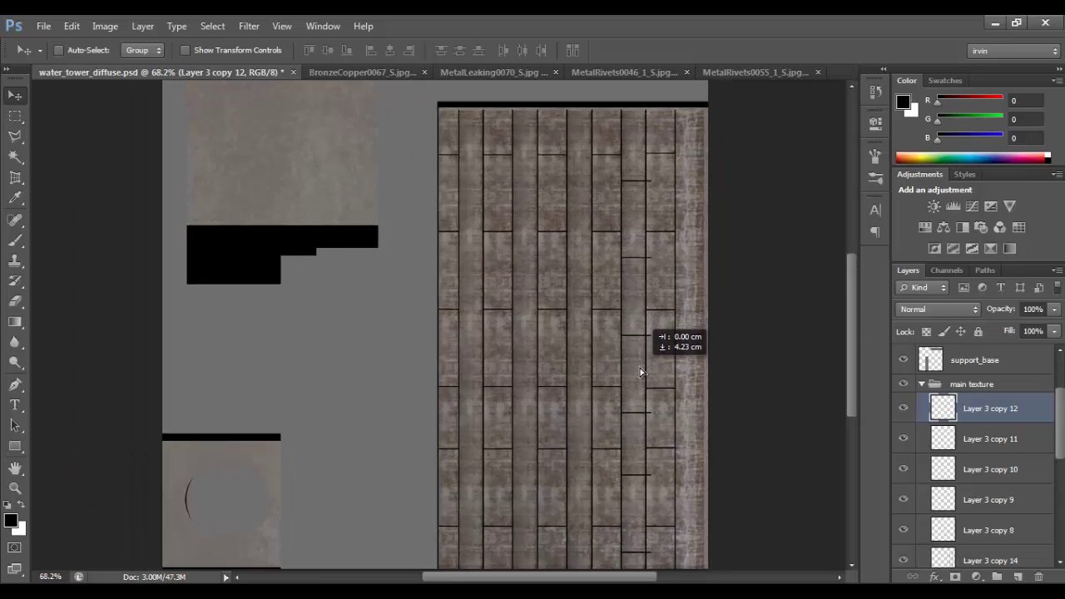
drag(641, 369, 651, 315)
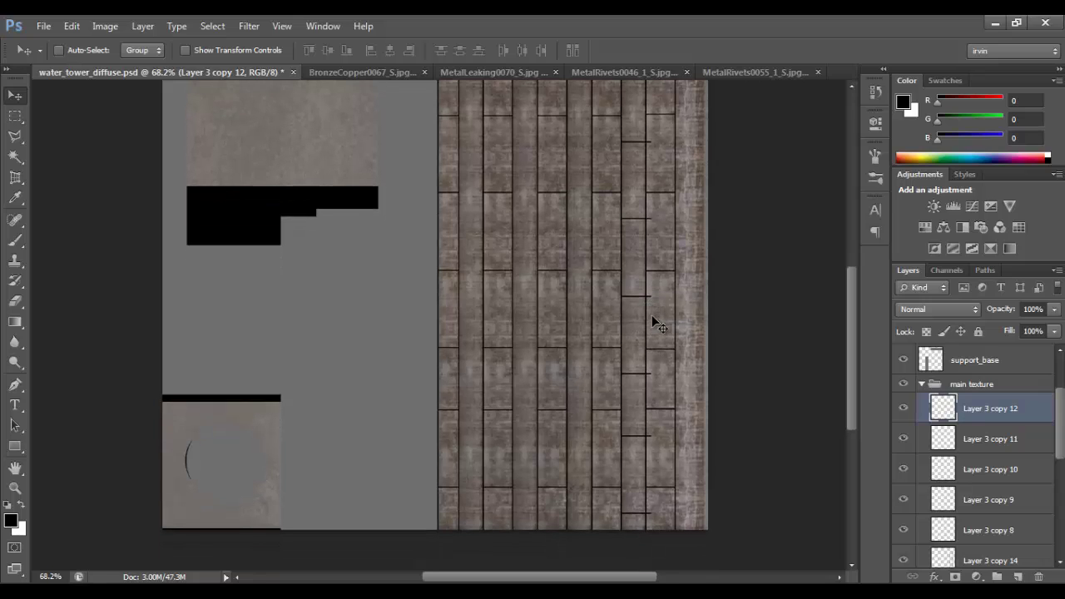
drag(639, 263, 638, 283)
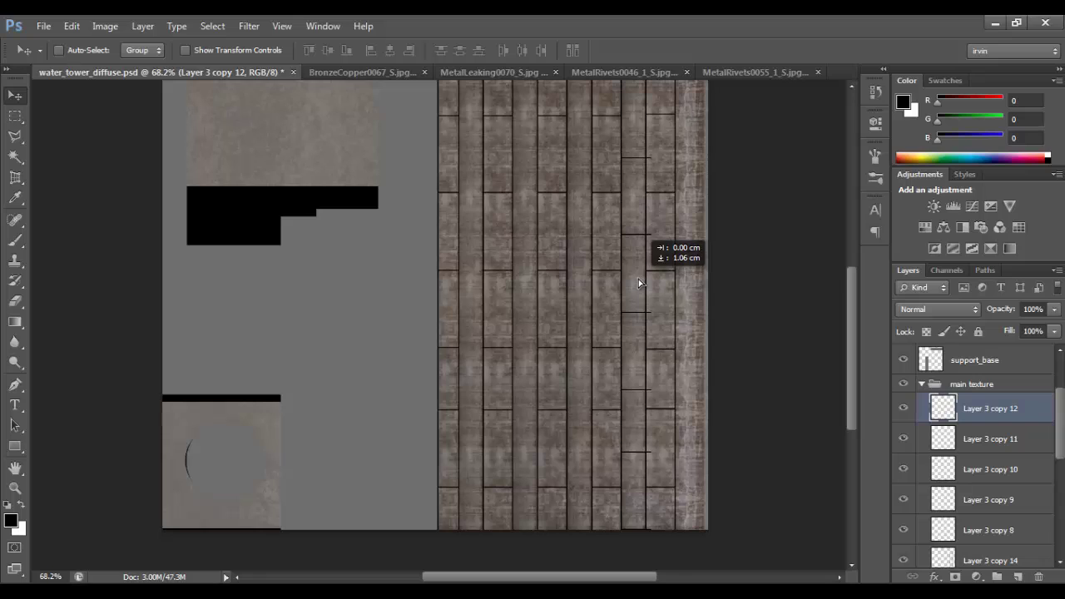
drag(639, 281, 638, 280)
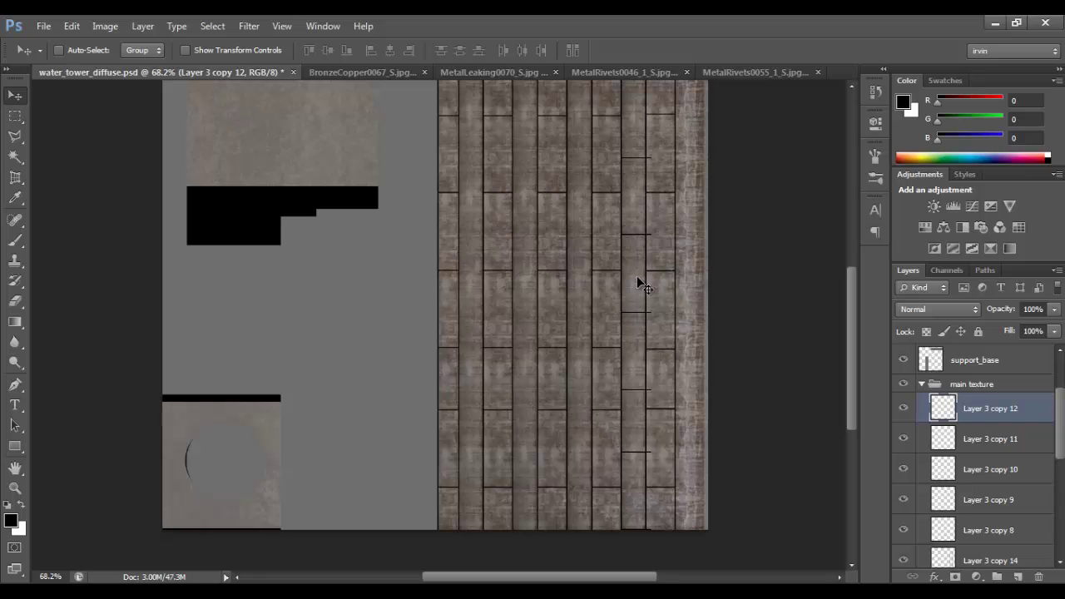
Select one plank column's seam lines and shift them to the left.
key(m)
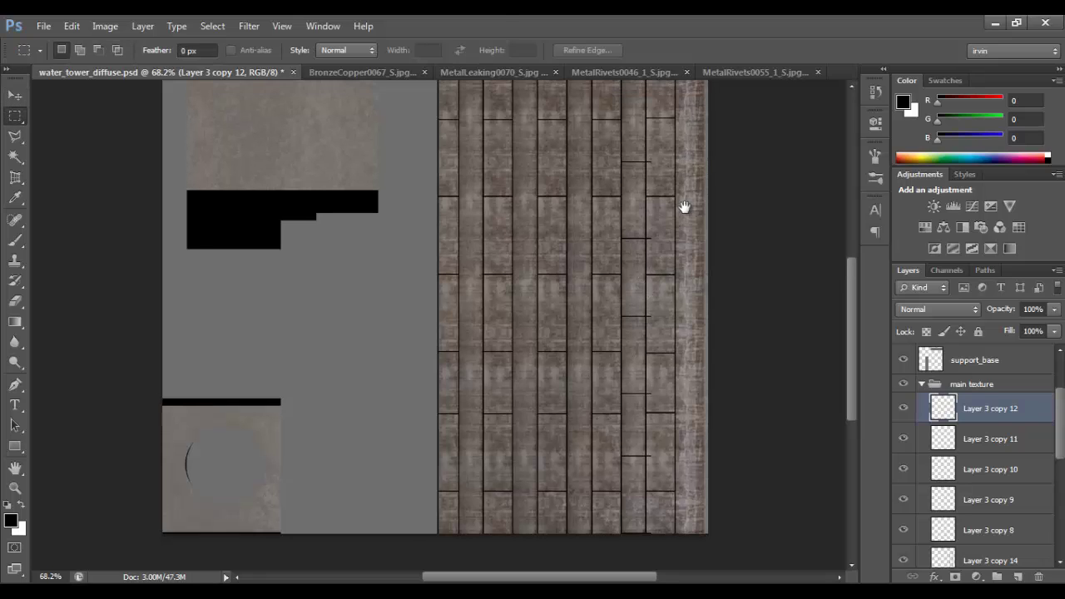
scroll(674, 179, up, 2)
drag(647, 127, 661, 258)
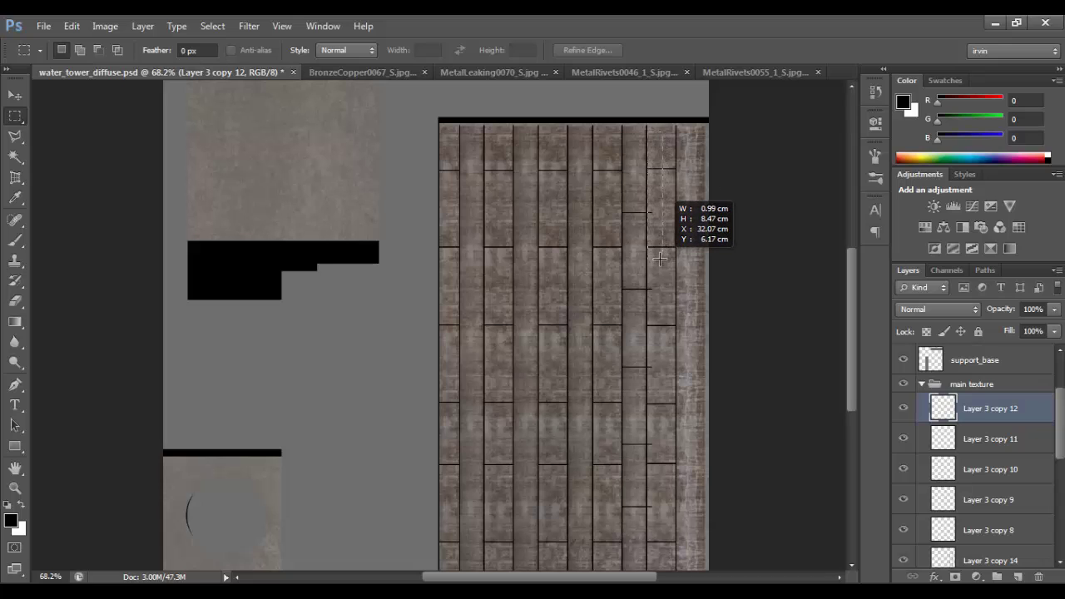
drag(661, 258, 671, 567)
click(658, 547)
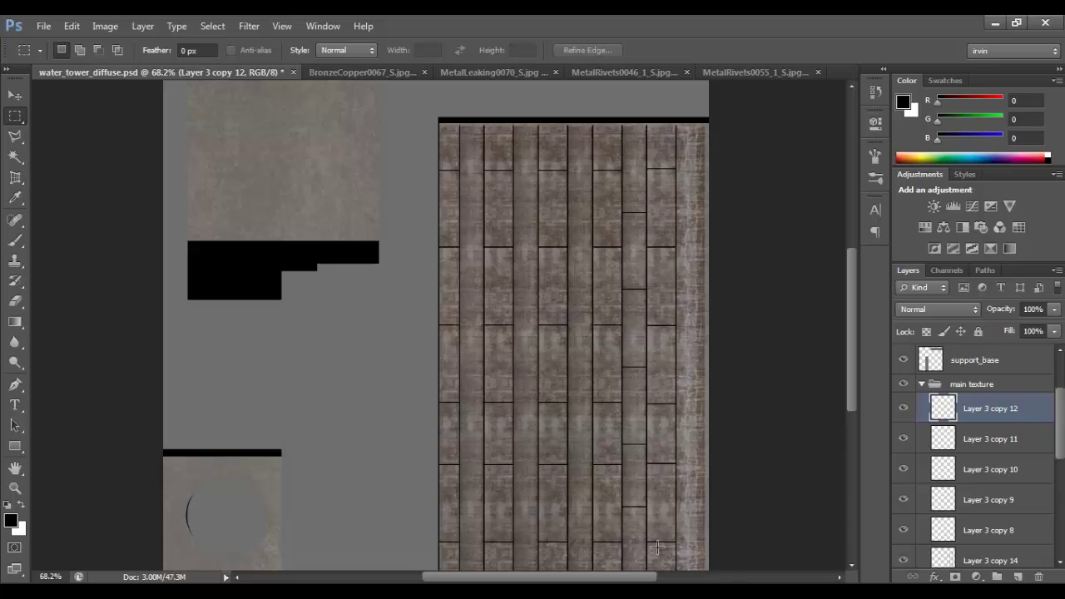
key(v)
mouse_move(643, 405)
mouse_down()
mouse_move(594, 419)
mouse_move(479, 405)
mouse_up()
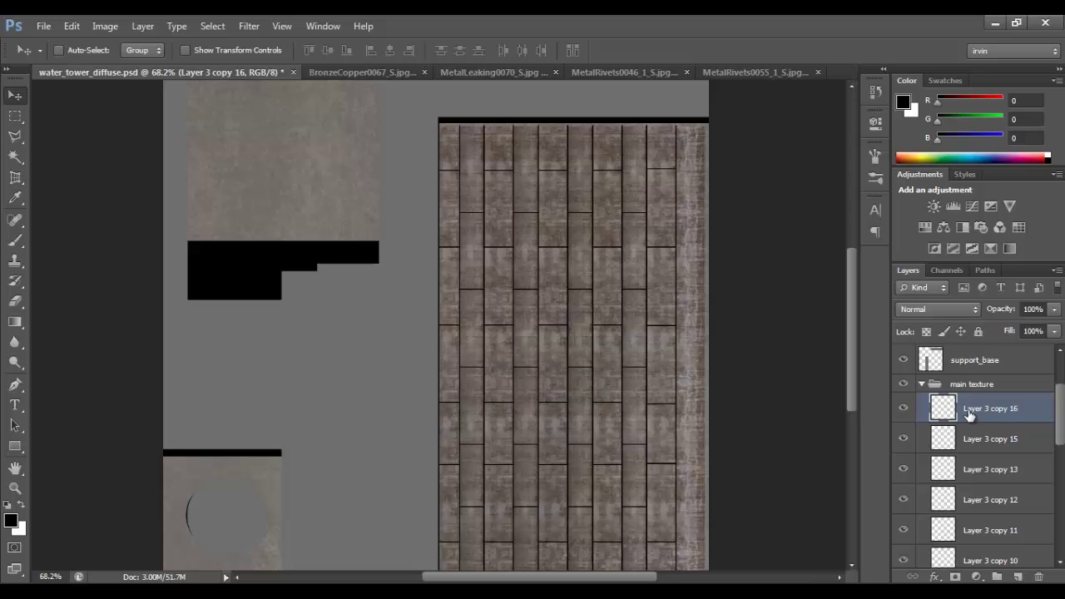
Merge the whole range of seam line layers into one.
scroll(972, 416, down, 3)
scroll(999, 460, down, 1)
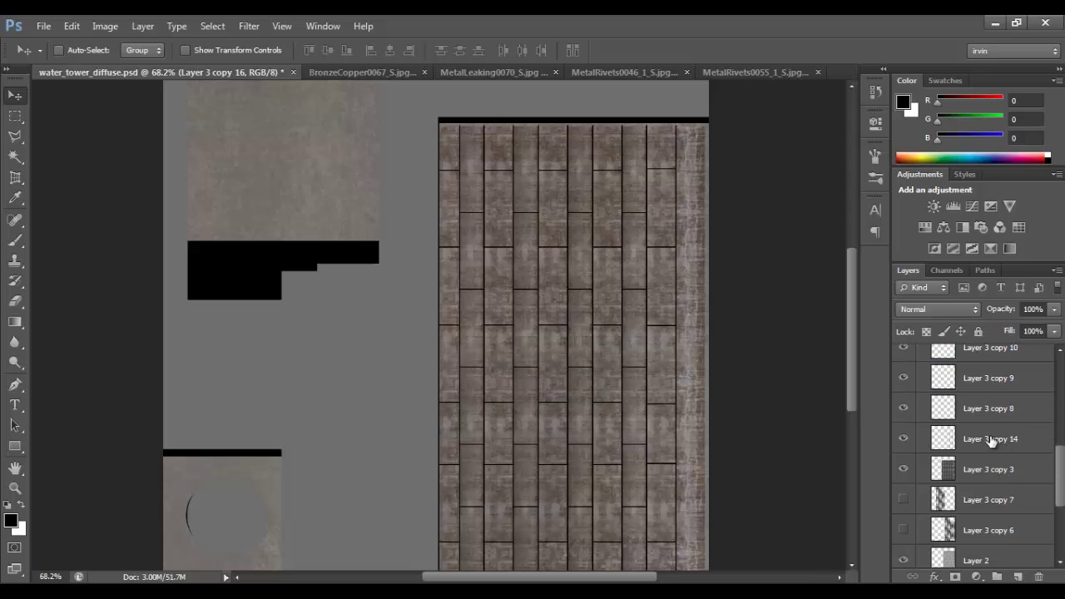
shift+click(991, 438)
right_click(999, 416)
click(869, 397)
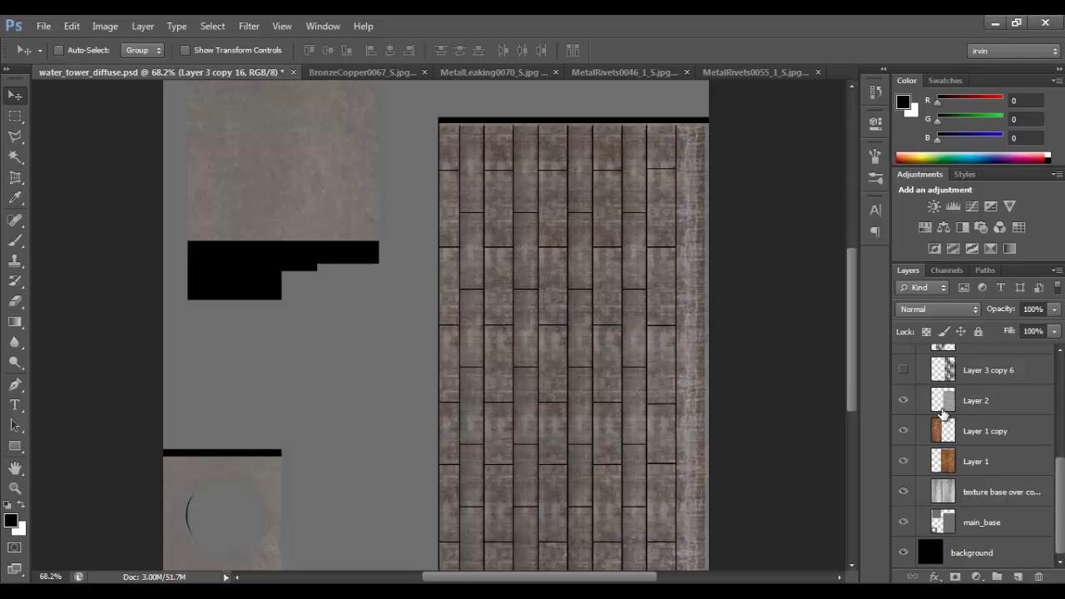
Blend merged Layer 3 copy 16 in Soft Light at 69% opacity and save the texture.
scroll(943, 413, up, 3)
click(904, 431)
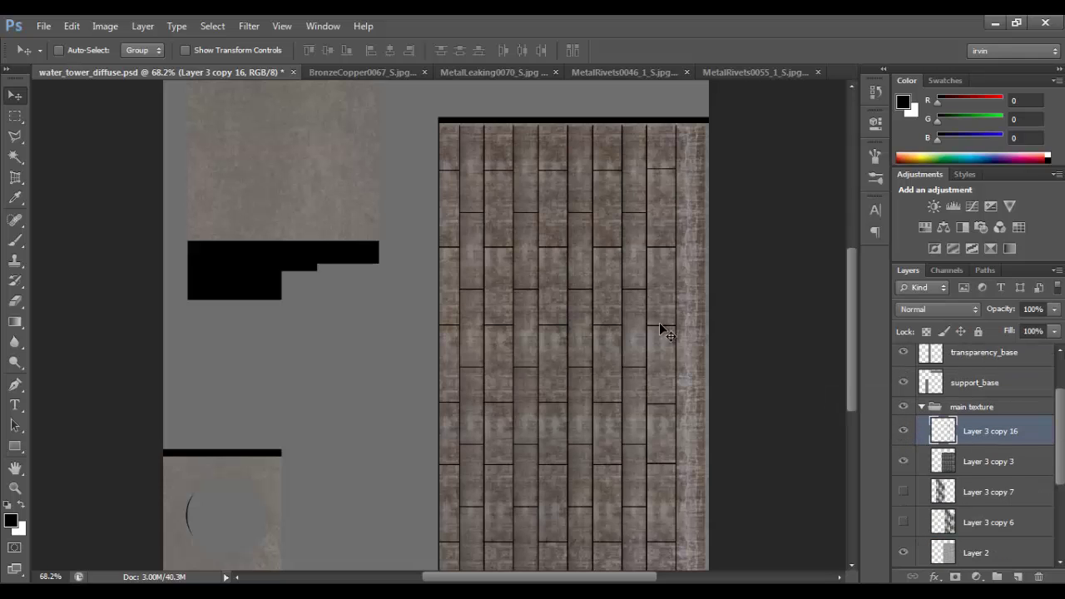
scroll(659, 329, up, 3)
scroll(699, 364, up, 2)
click(939, 309)
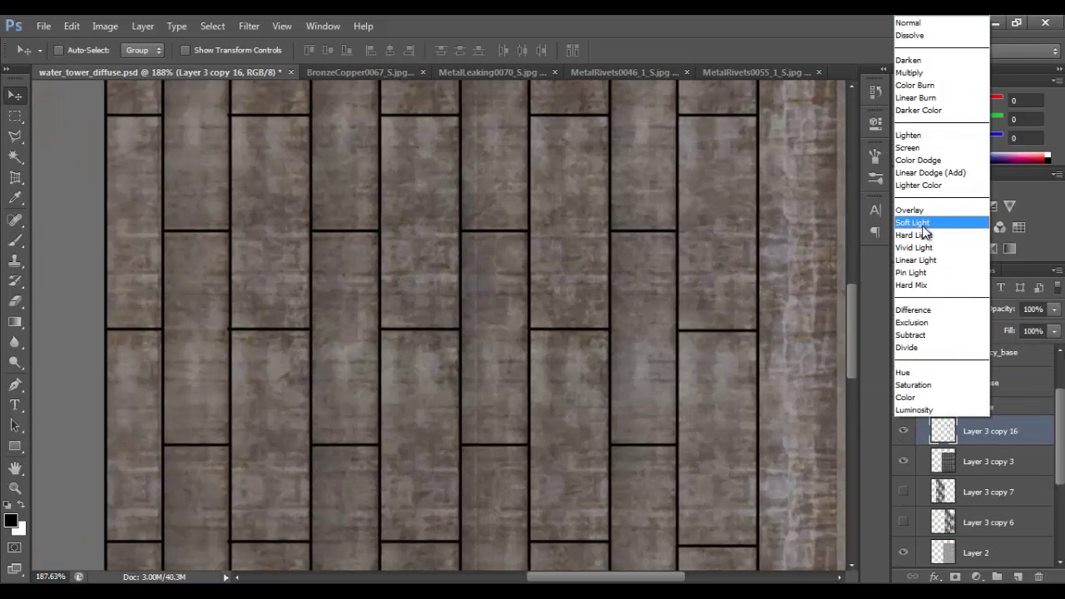
click(923, 225)
click(1051, 309)
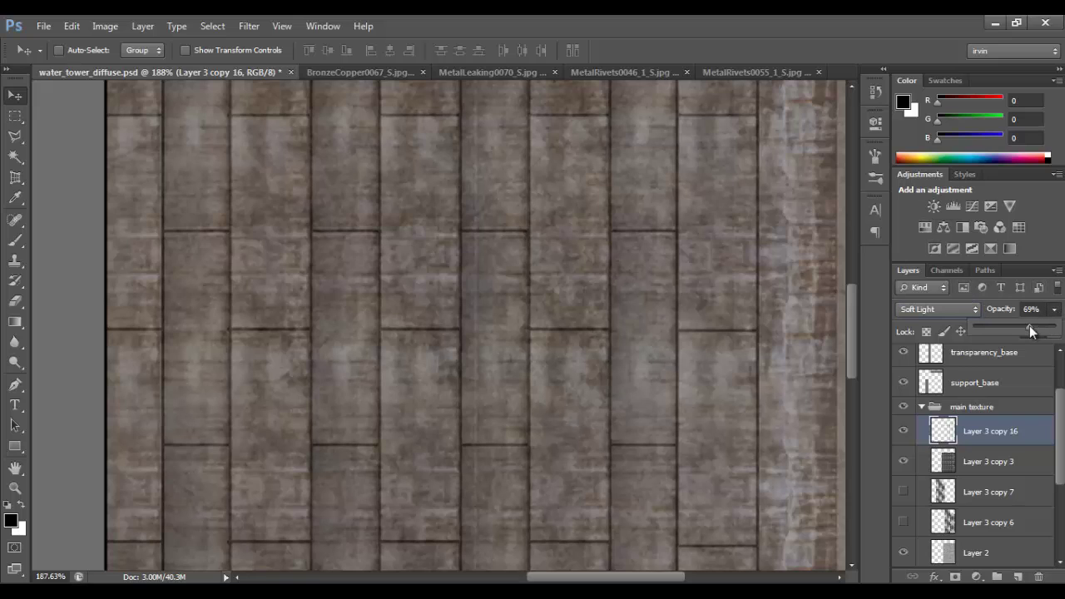
key(ctrl+s)
key(alt+Tab)
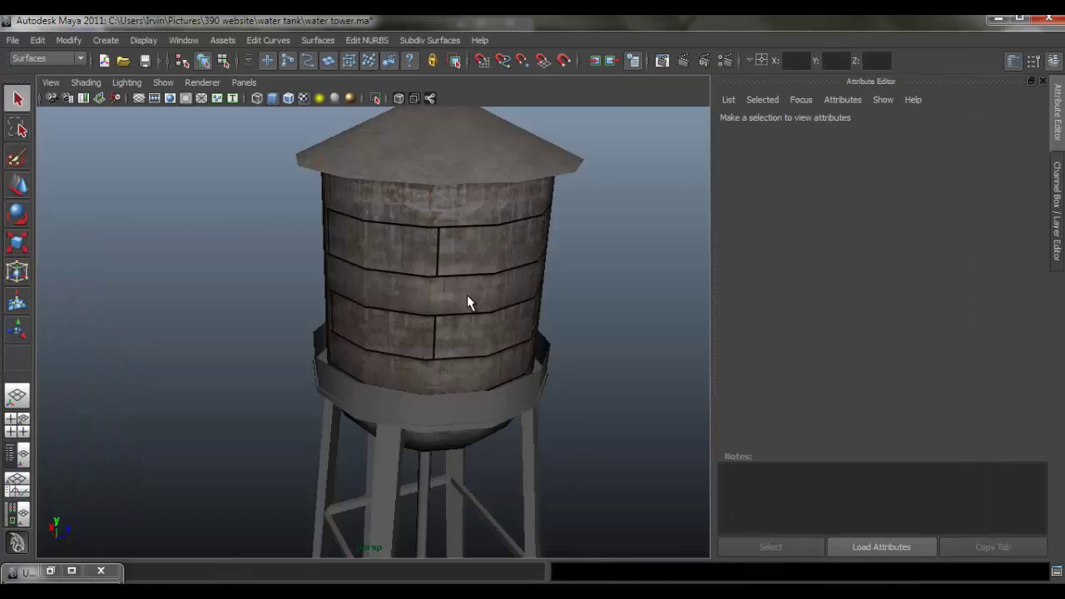
click(467, 303)
click(1013, 309)
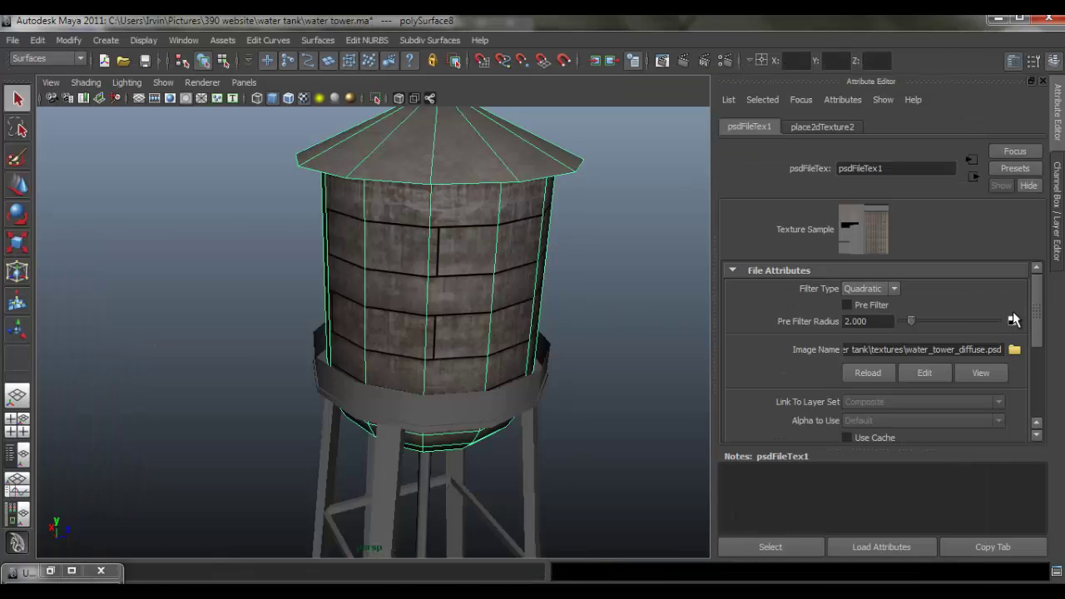
click(601, 335)
mouse_move(435, 374)
mouse_down()
mouse_move(504, 397)
mouse_move(572, 394)
mouse_move(611, 408)
mouse_move(483, 374)
mouse_move(516, 387)
mouse_move(526, 305)
mouse_move(526, 317)
mouse_move(418, 357)
mouse_move(374, 333)
mouse_move(364, 314)
mouse_move(338, 374)
mouse_move(345, 421)
mouse_move(374, 397)
mouse_move(358, 449)
mouse_up()
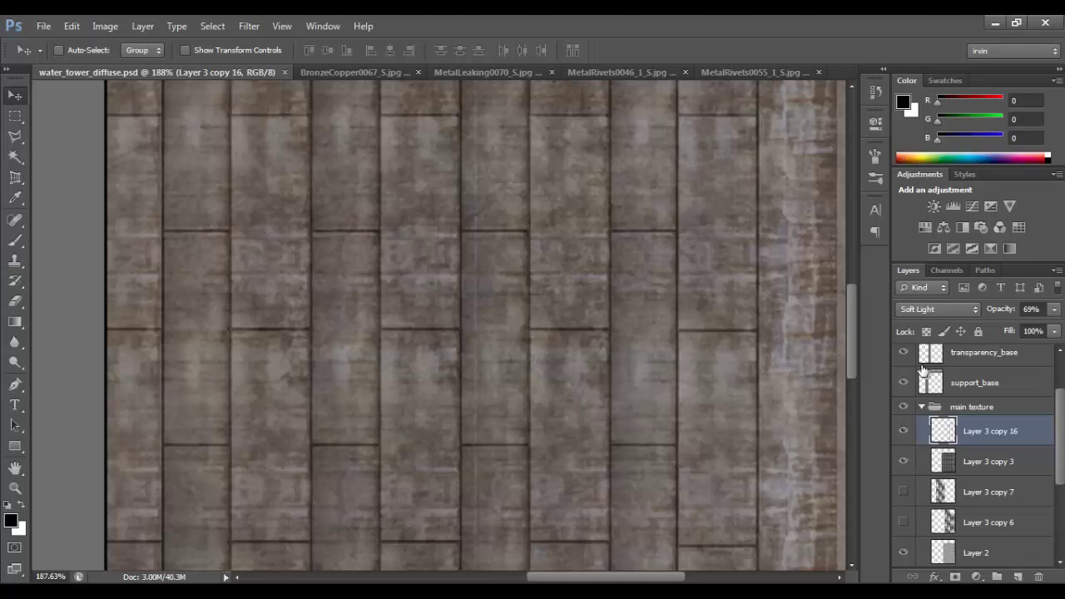
Show the uv layer and drag the seam layer right to line up with the UV wireframe.
scroll(934, 393, up, 2)
click(904, 360)
scroll(623, 341, down, 3)
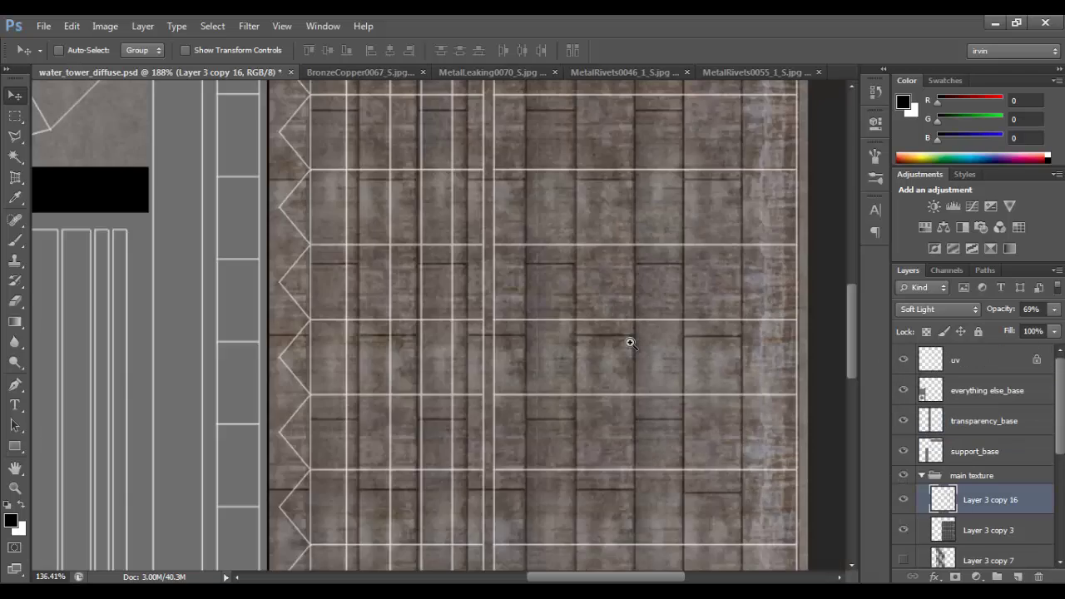
scroll(623, 341, down, 2)
scroll(622, 341, up, 1)
scroll(642, 369, up, 1)
scroll(668, 380, up, 1)
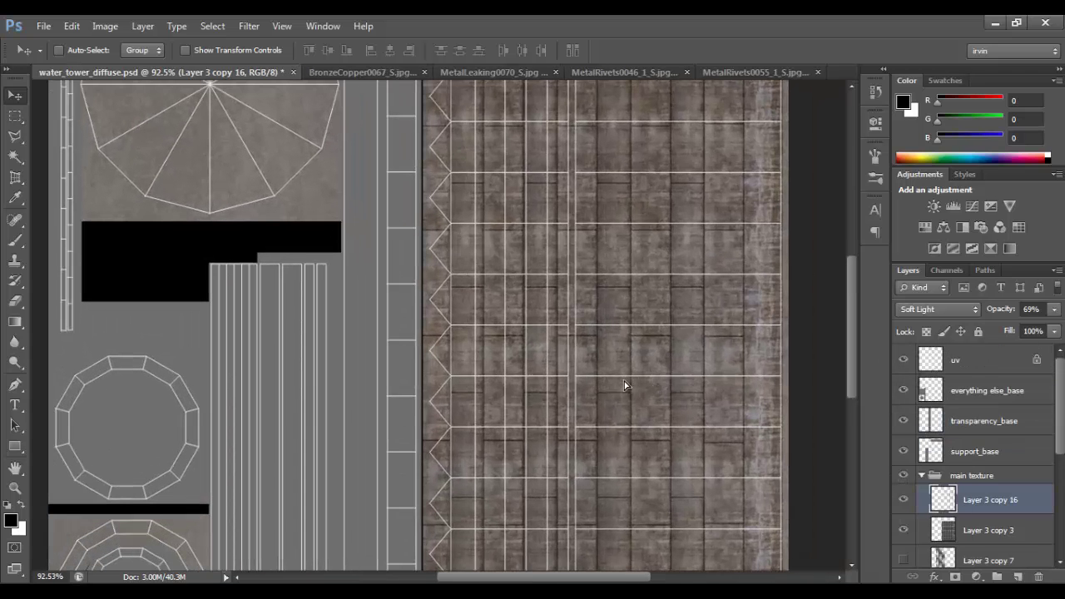
mouse_move(625, 384)
mouse_down()
mouse_move(641, 386)
mouse_move(644, 416)
mouse_move(659, 409)
mouse_move(666, 418)
mouse_up()
mouse_move(518, 398)
mouse_down()
mouse_move(642, 404)
mouse_move(586, 401)
mouse_up()
mouse_move(519, 393)
mouse_down()
mouse_move(828, 397)
mouse_move(696, 383)
mouse_move(668, 392)
mouse_move(669, 347)
mouse_up()
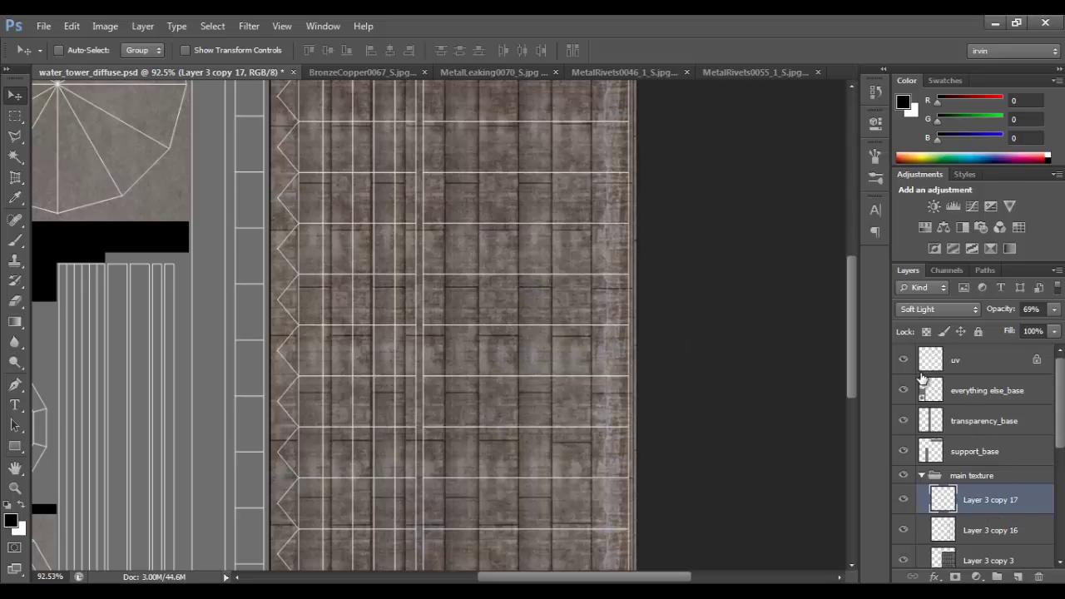
Save the texture and select the water tower in Maya to see its material.
key(ctrl+s)
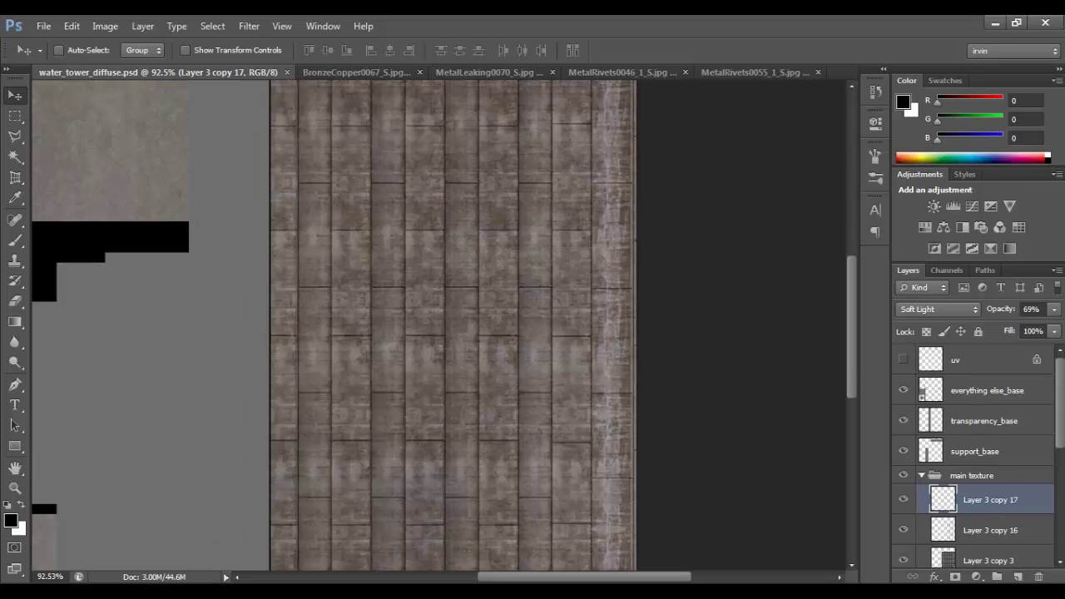
key(alt+Tab)
click(452, 336)
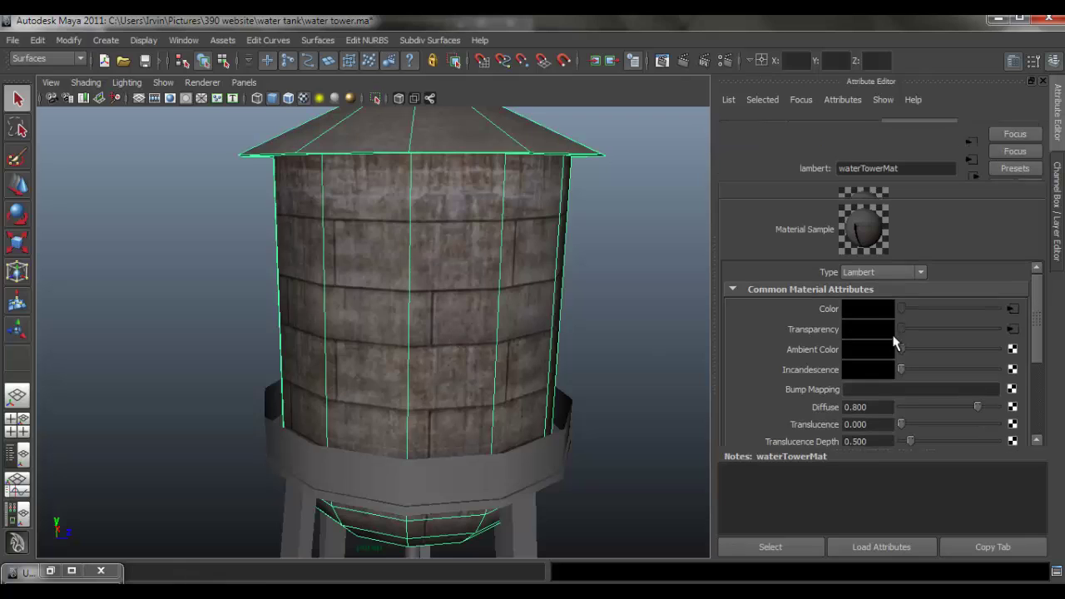
Check psdFileTex1 feeding waterTowerMat's colour, then deselect and zoom out on the tower.
click(1012, 311)
click(593, 294)
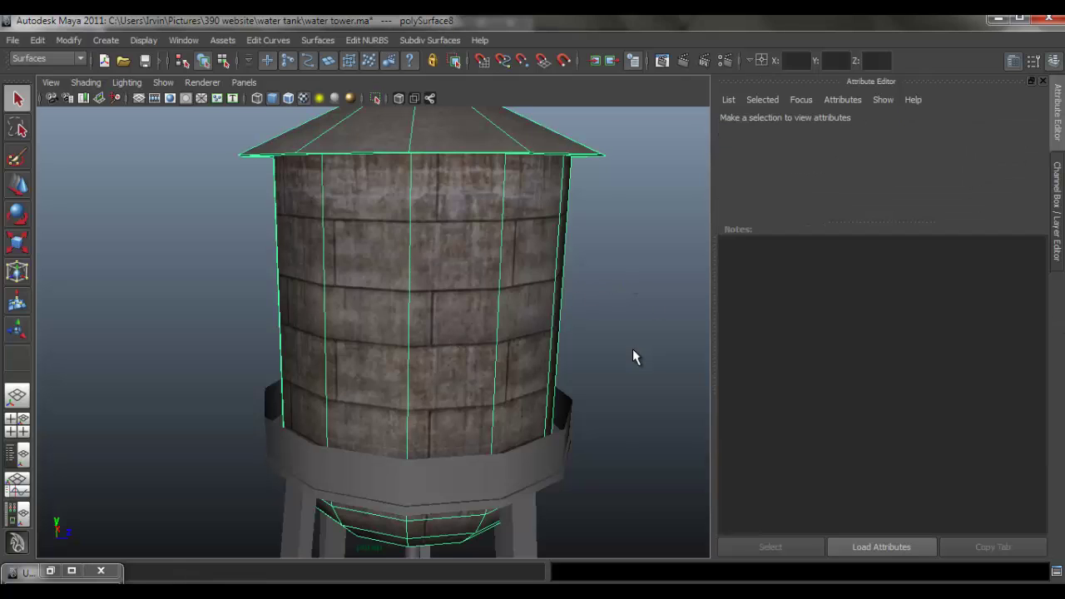
scroll(454, 328, down, 5)
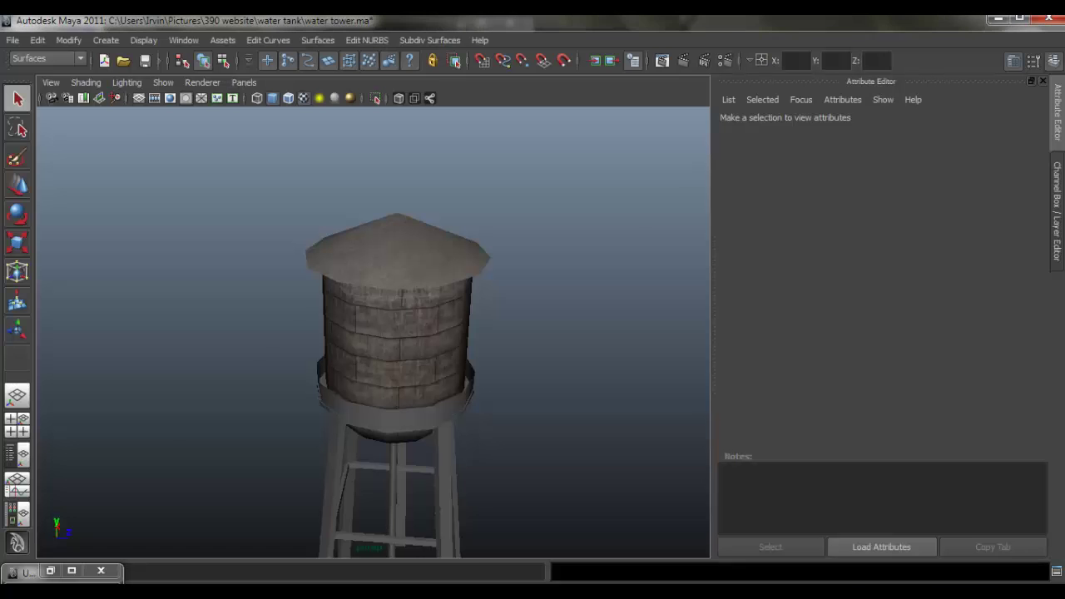
Orbit the Maya viewport around the water tower to inspect its textured tank and legs.
mouse_move(504, 329)
mouse_down()
mouse_move(580, 283)
mouse_move(538, 297)
mouse_move(475, 293)
mouse_up()
Browse the reference photos and zoom into the rusted Boley water tower.
key(Right)
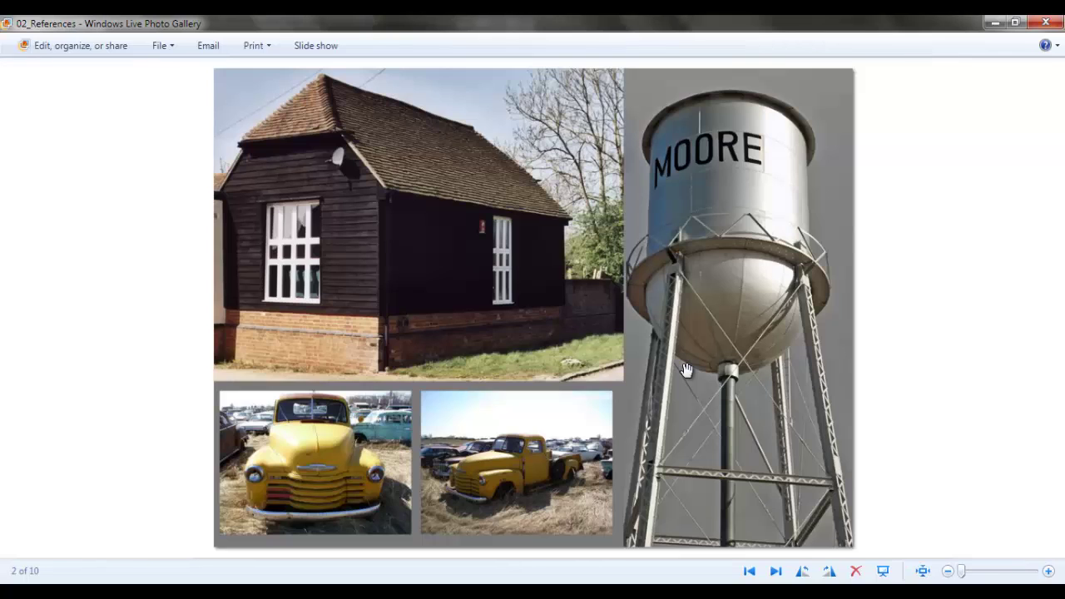
key(Right)
key(Right)
key(Right)
key(Right)
key(Right)
key(Right)
key(Right)
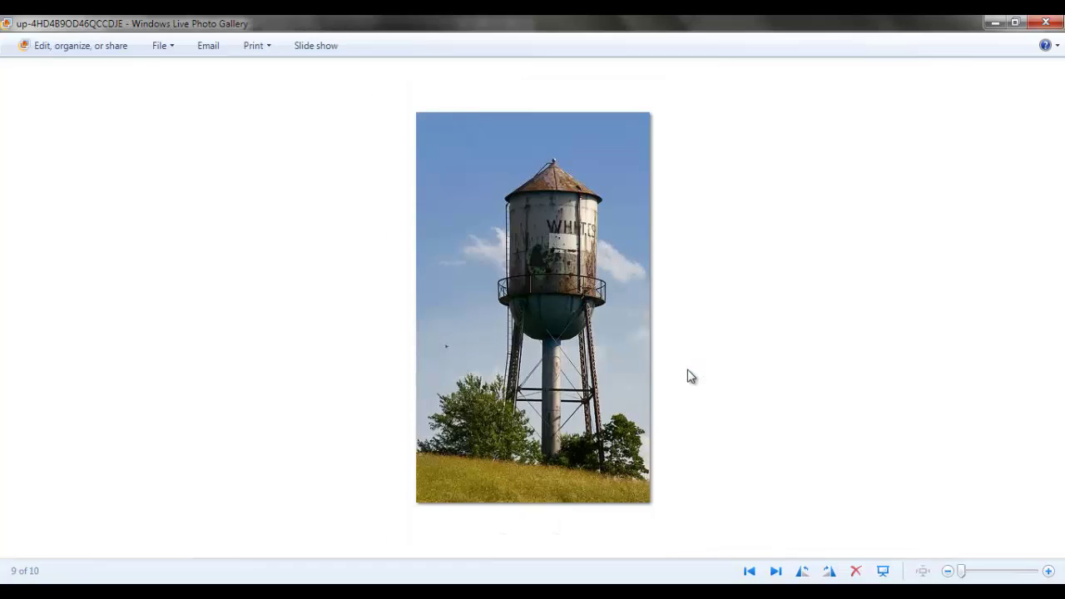
key(Left)
key(Left)
key(Left)
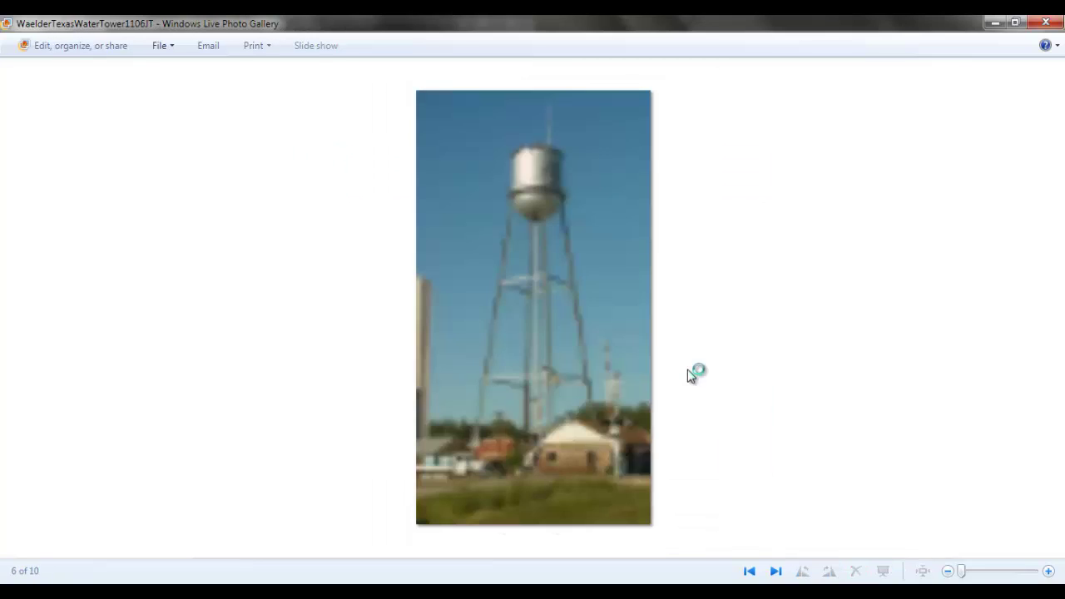
key(Right)
key(Left)
key(Left)
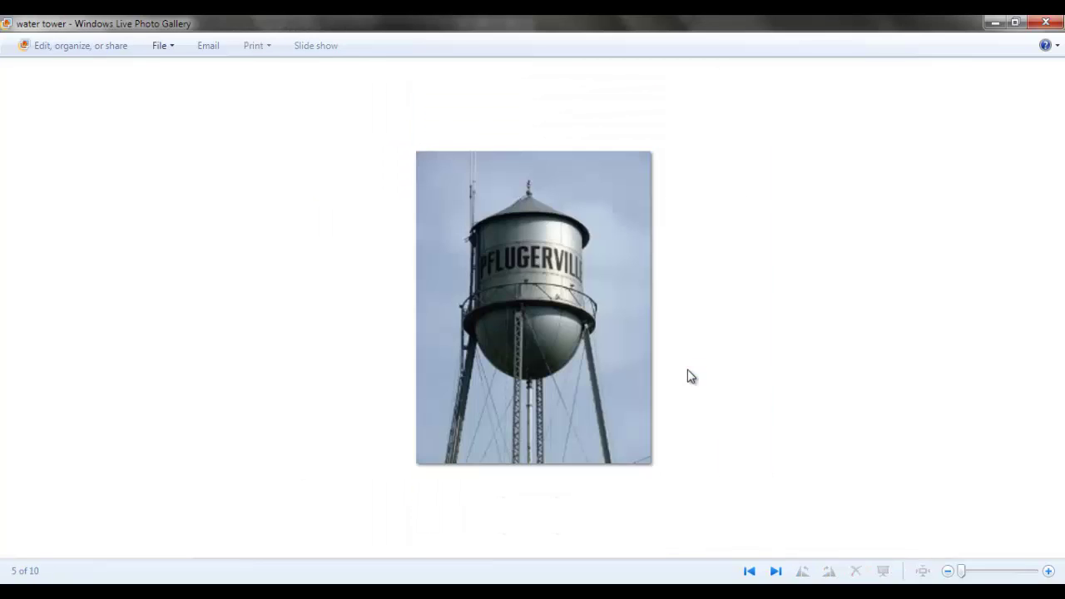
key(Left)
scroll(581, 255, up, 3)
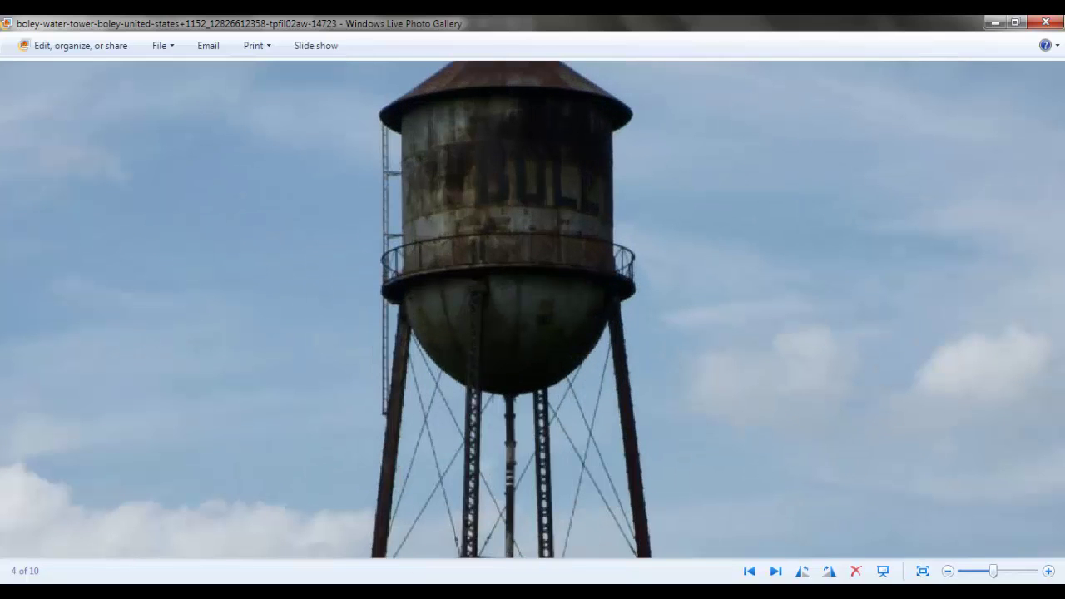
Orbit the Maya water tower from above, then return to the Photoshop diffuse texture.
click(188, 561)
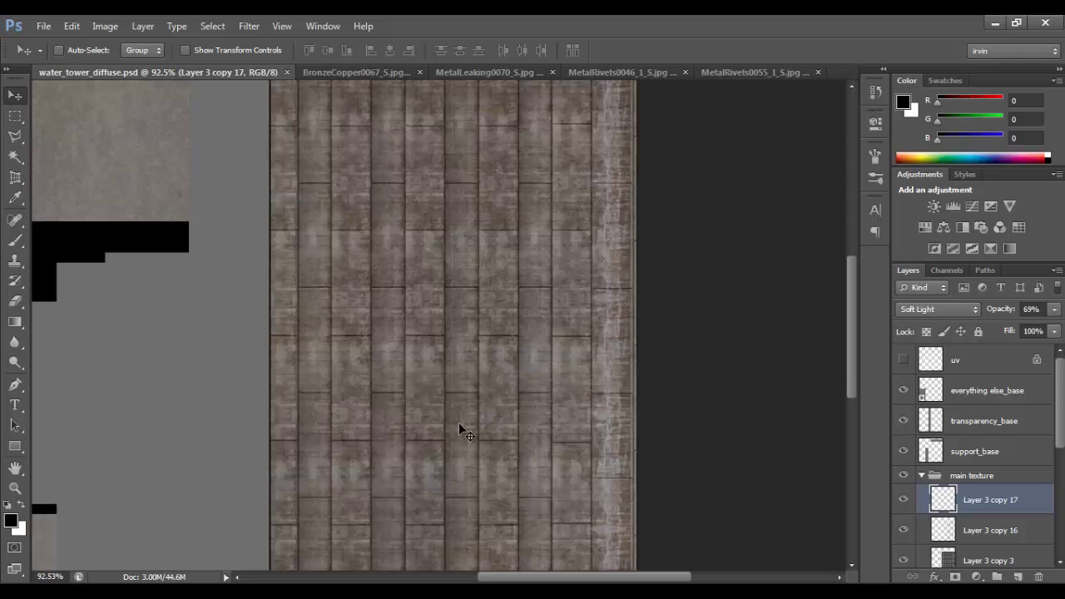
click(176, 580)
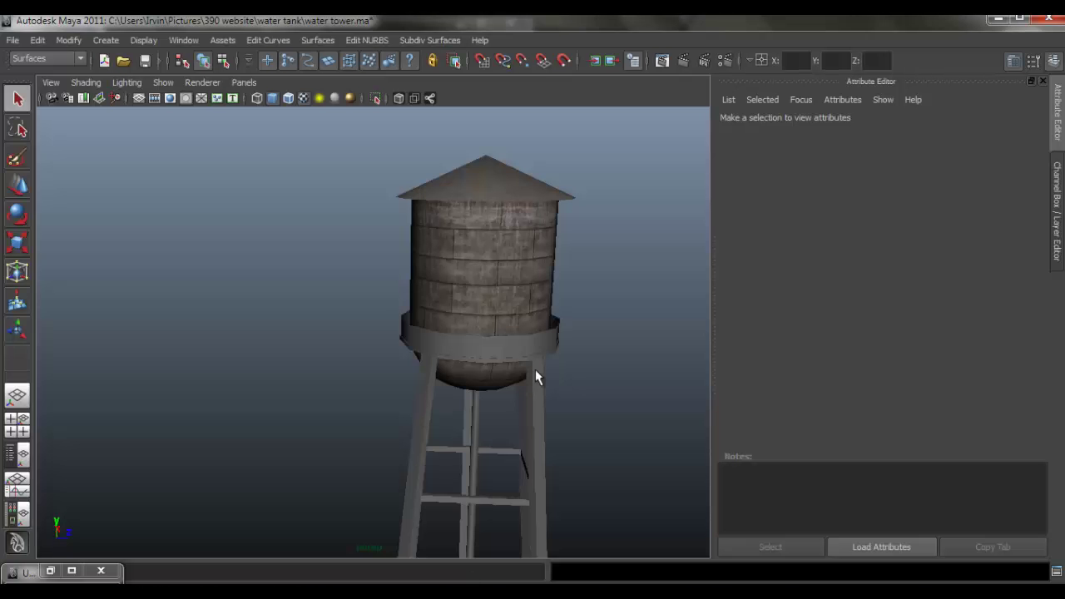
mouse_move(537, 373)
mouse_down()
mouse_move(605, 317)
mouse_move(521, 324)
mouse_move(549, 363)
mouse_move(458, 309)
mouse_move(457, 286)
mouse_move(413, 333)
mouse_move(627, 335)
mouse_move(368, 303)
mouse_move(577, 321)
mouse_move(481, 306)
mouse_move(409, 333)
mouse_move(468, 374)
mouse_move(481, 325)
mouse_move(483, 349)
mouse_move(464, 376)
mouse_move(476, 385)
mouse_up()
scroll(508, 370, up, 1)
scroll(487, 375, up, 1)
scroll(470, 359, up, 1)
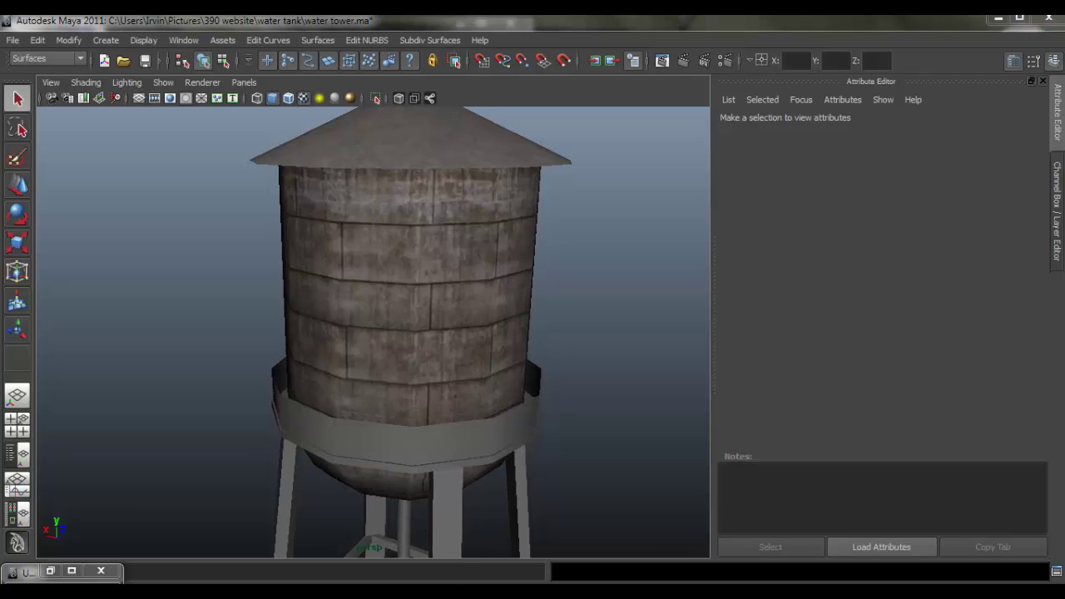
key(alt+Tab)
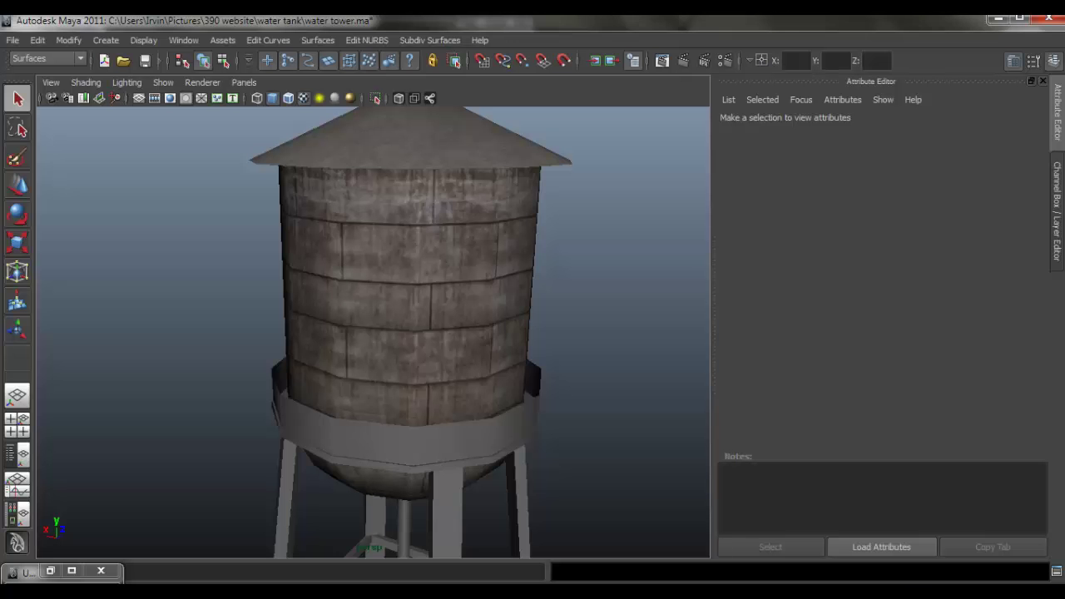
key(alt+Tab)
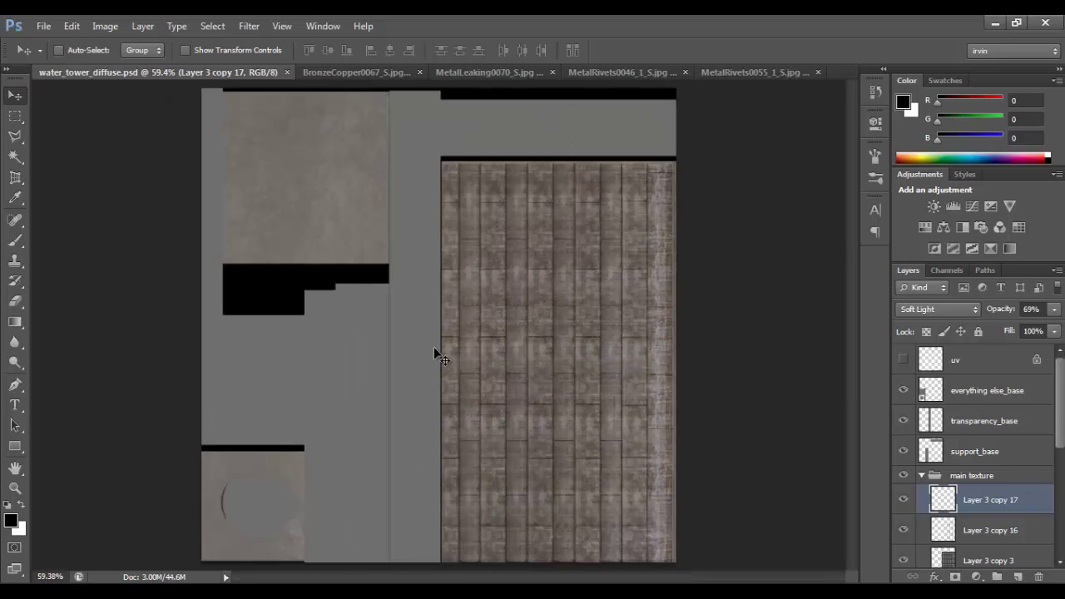
Close MetalRivets0046, MetalRivets0055 and MetalLeaking0070 without saving, back on water_tower_diffuse.psd.
click(652, 75)
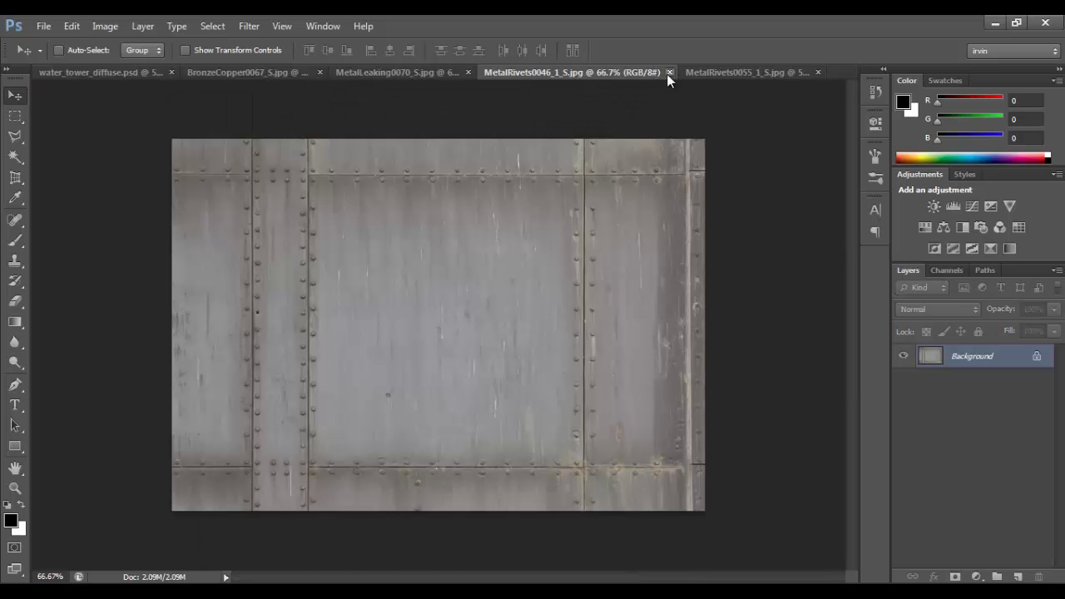
click(669, 73)
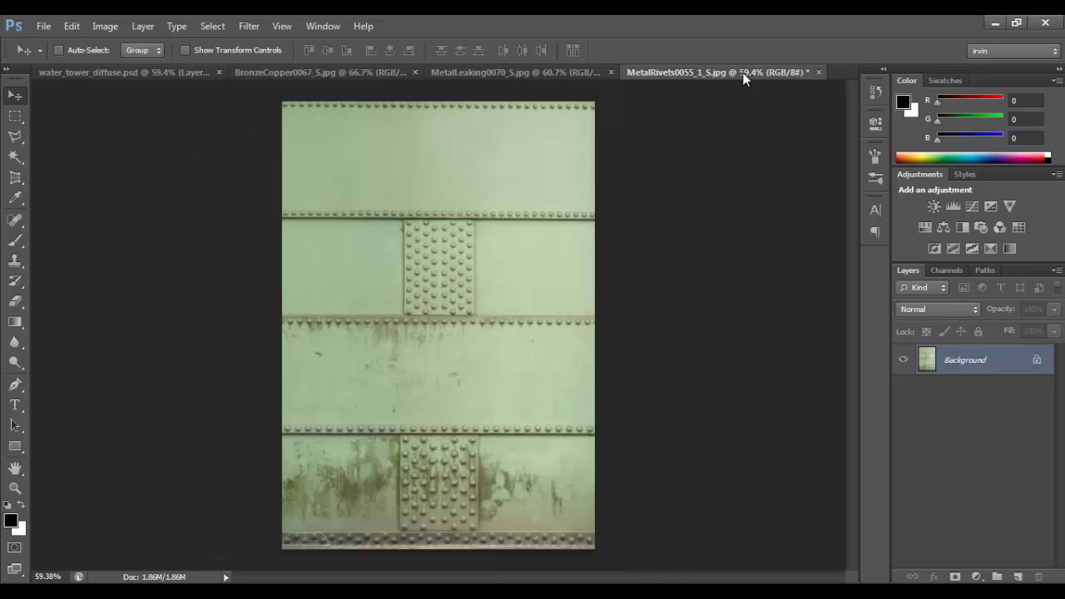
click(819, 72)
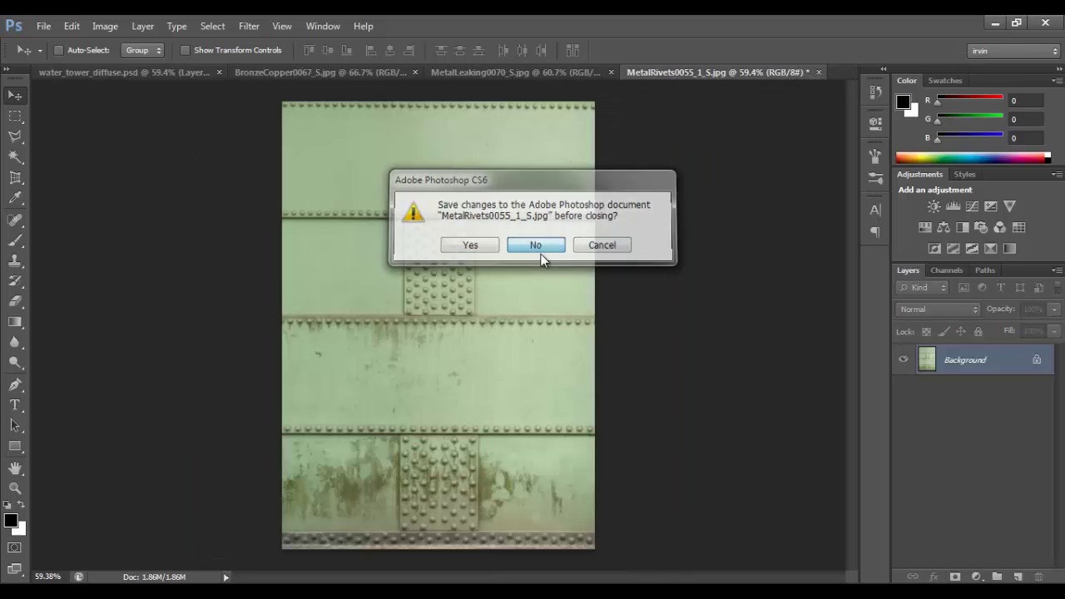
click(540, 250)
click(666, 74)
click(698, 73)
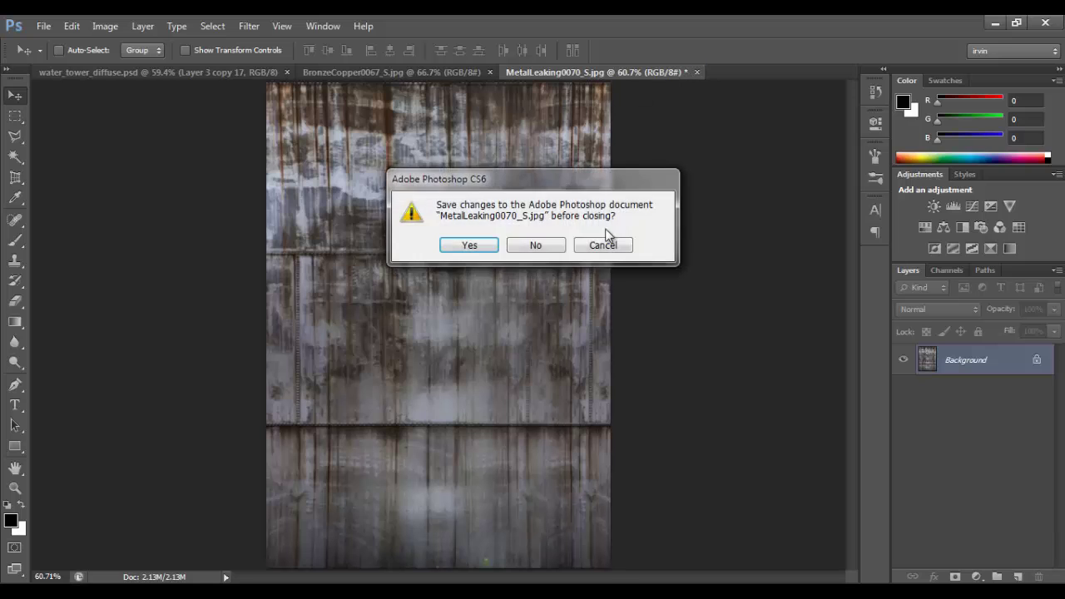
click(536, 245)
click(495, 73)
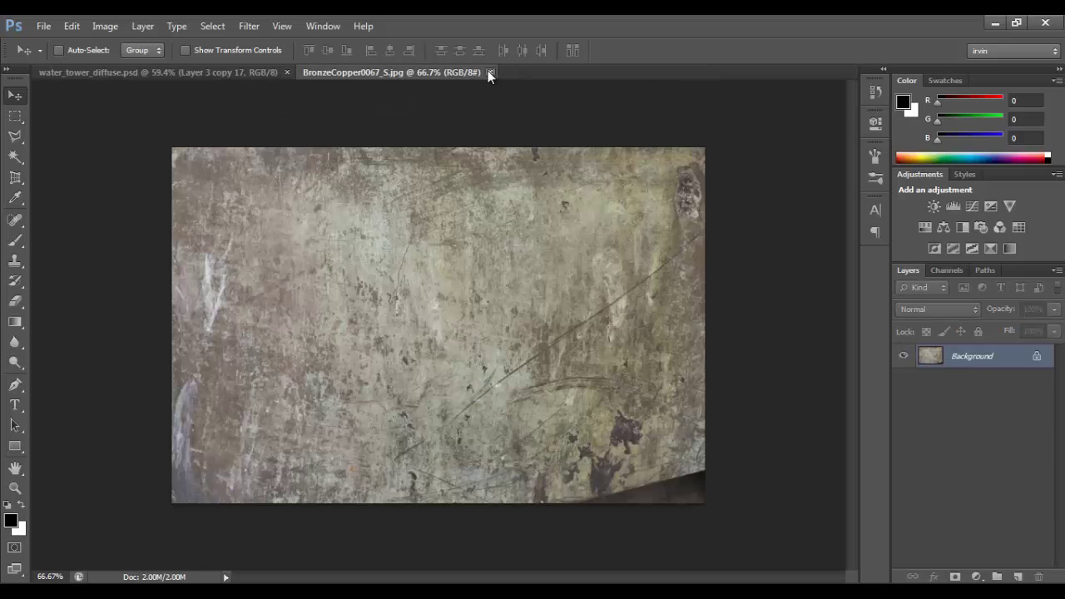
click(190, 73)
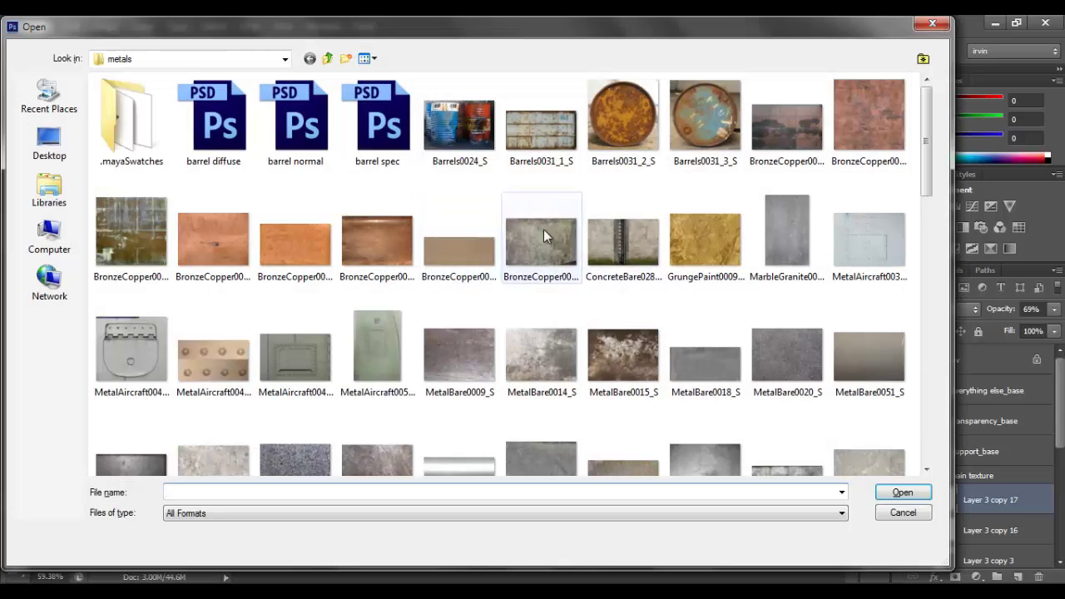
Select MetalPainted0112_S and MetalRusted0009_S in the metals folder and open both.
drag(922, 146, 924, 357)
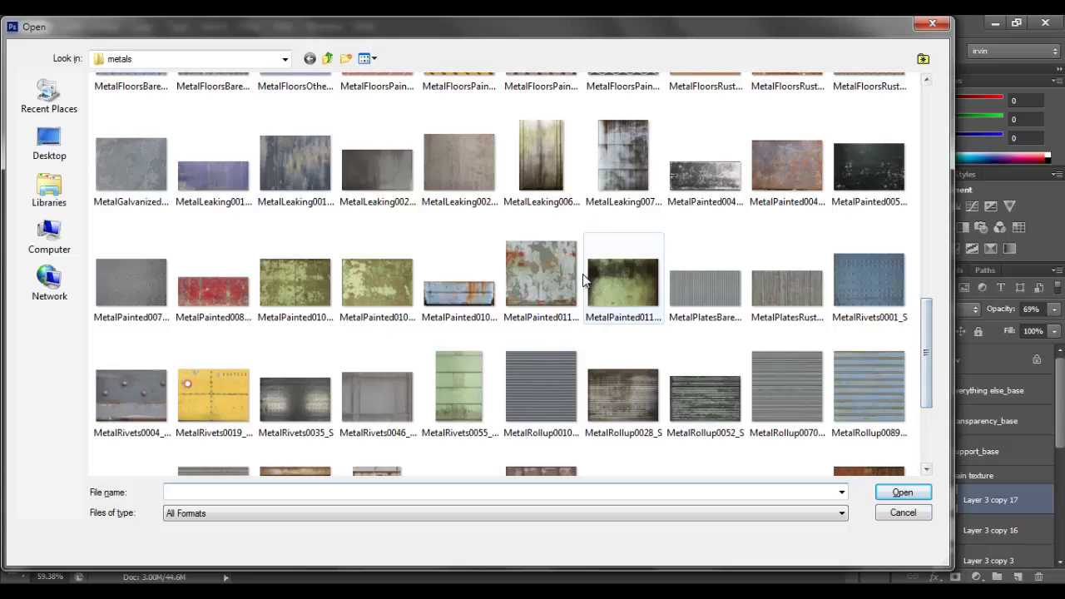
click(541, 279)
scroll(934, 323, down, 3)
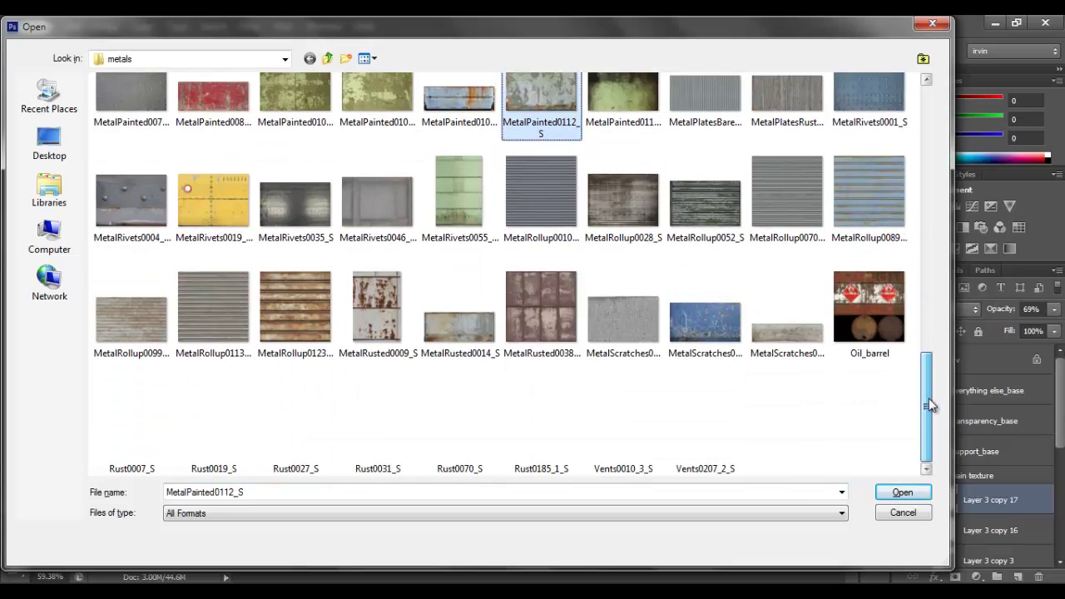
ctrl+click(385, 307)
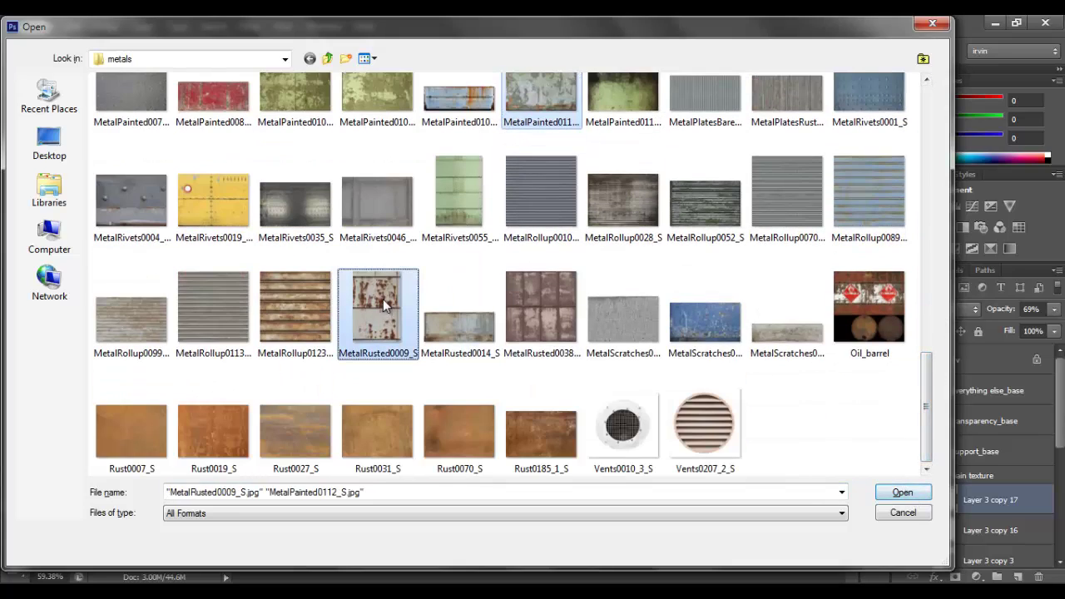
key(Return)
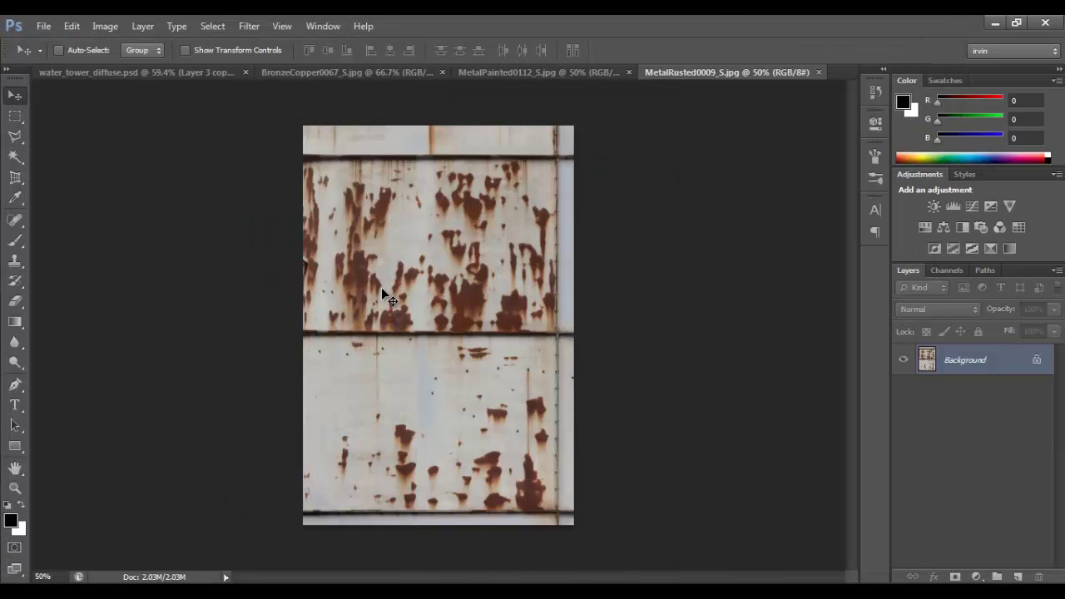
Copy the MetalPainted0112_S texture in as Layer 3, shrunk and placed on the tank panels.
click(524, 72)
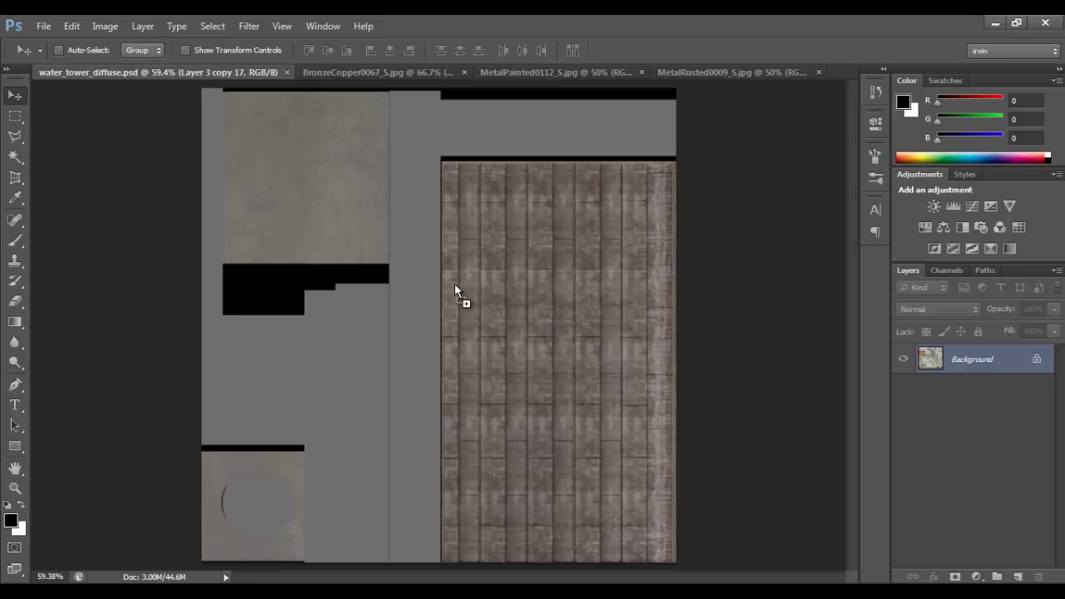
drag(199, 75, 482, 318)
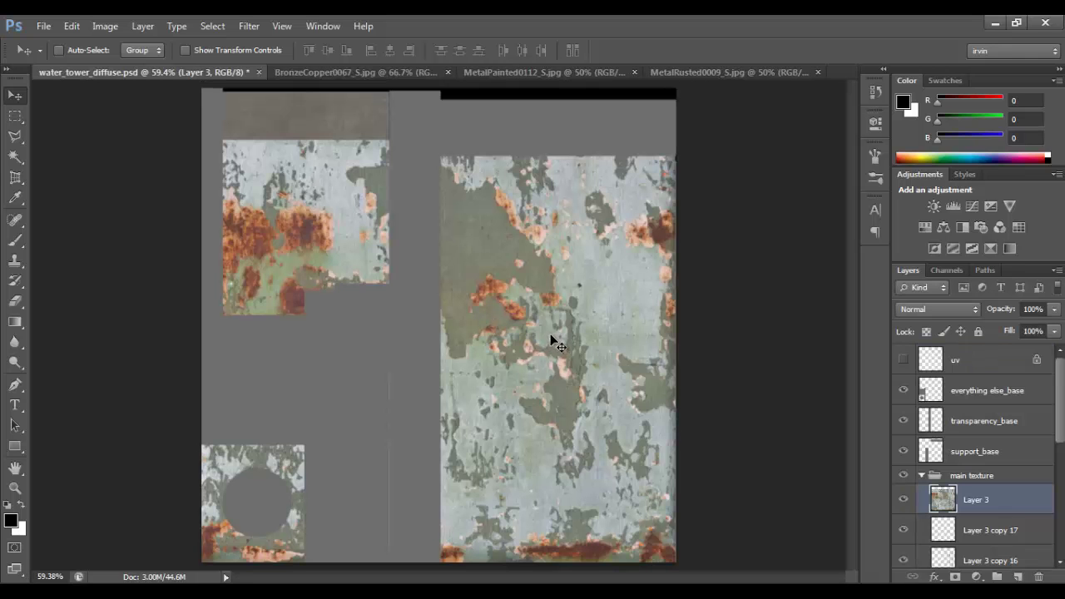
key(ctrl+t)
drag(198, 152, 596, 431)
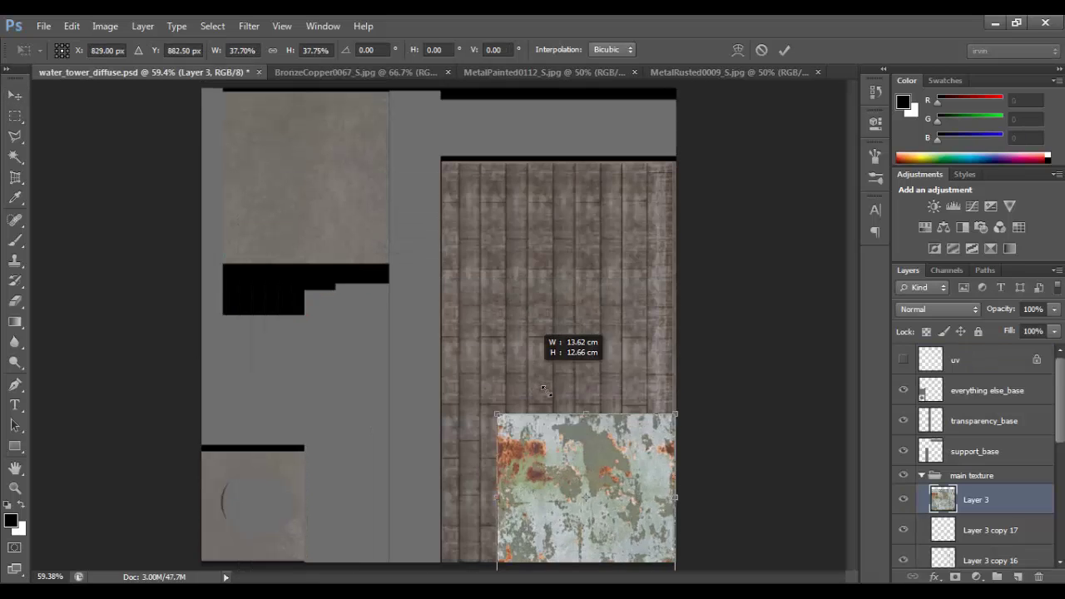
drag(636, 536, 580, 409)
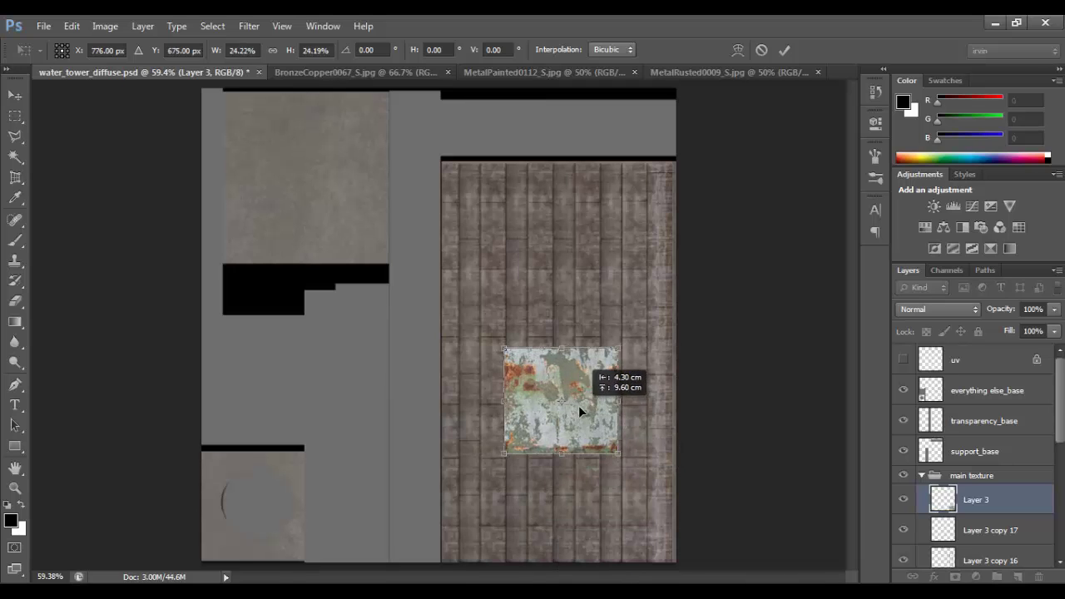
key(Return)
click(628, 420)
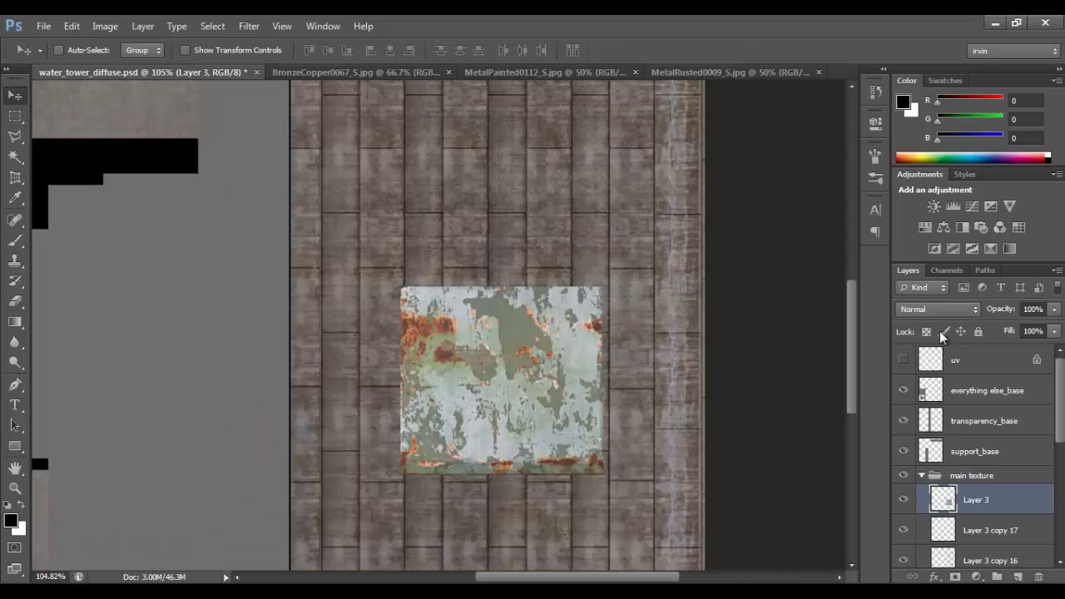
Try several blend modes, settle Layer 3 on Darken, and shift the patch across the panels.
click(938, 309)
click(921, 61)
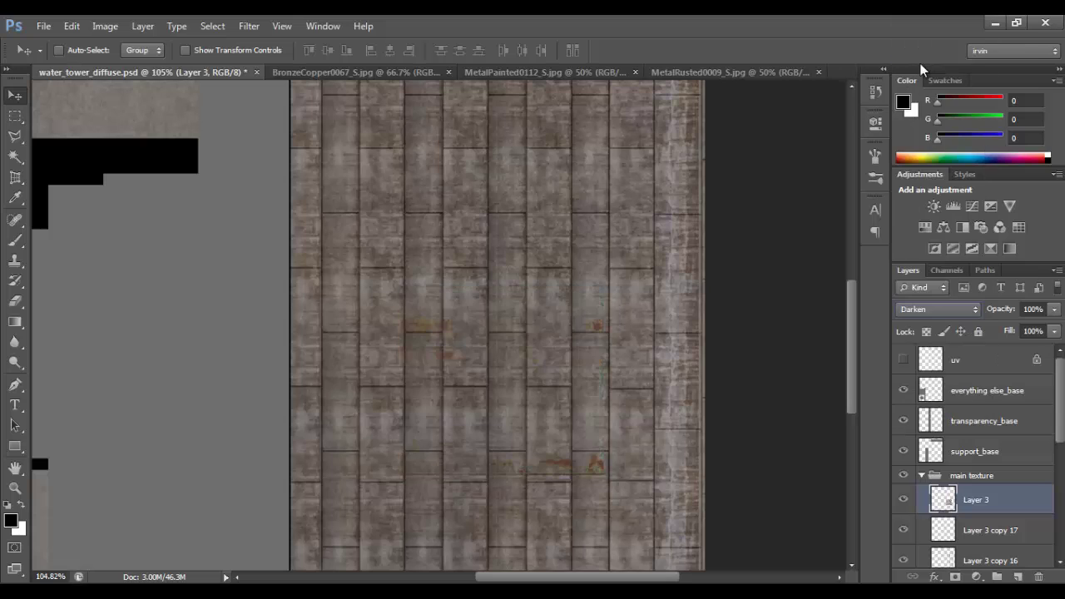
key(Down)
key(Down)
key(Down)
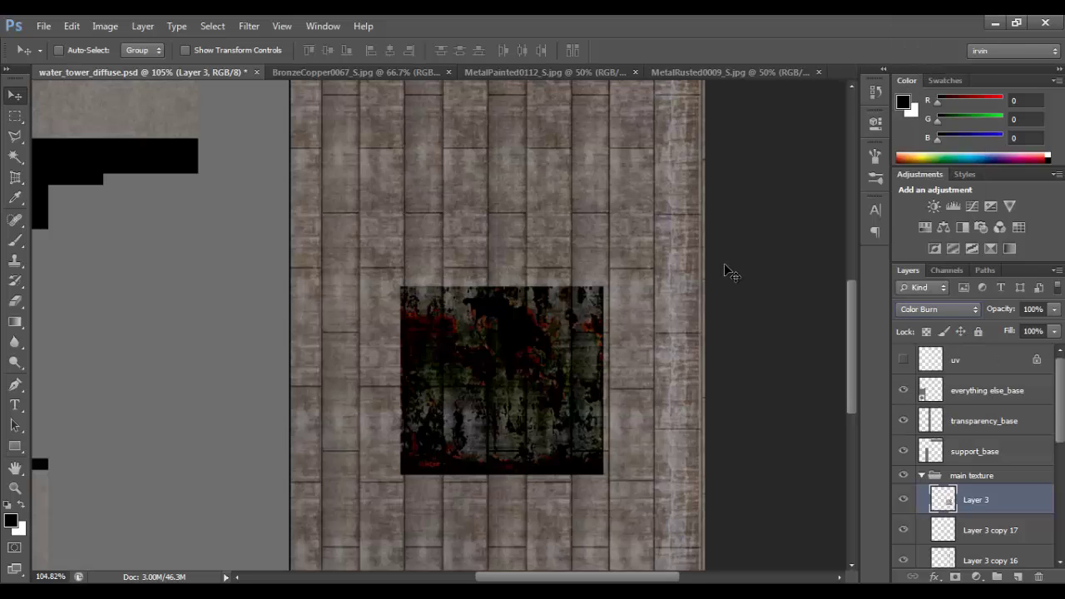
key(Down)
key(Down)
key(Down)
key(Down)
key(Down)
key(Down)
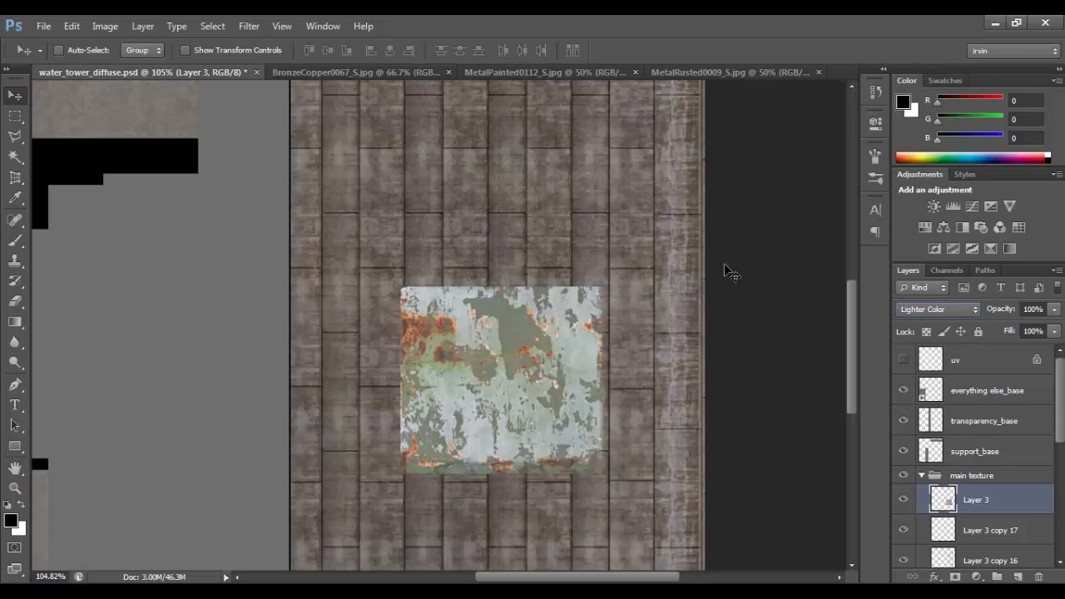
key(Down)
key(Down)
key(Down)
key(Up)
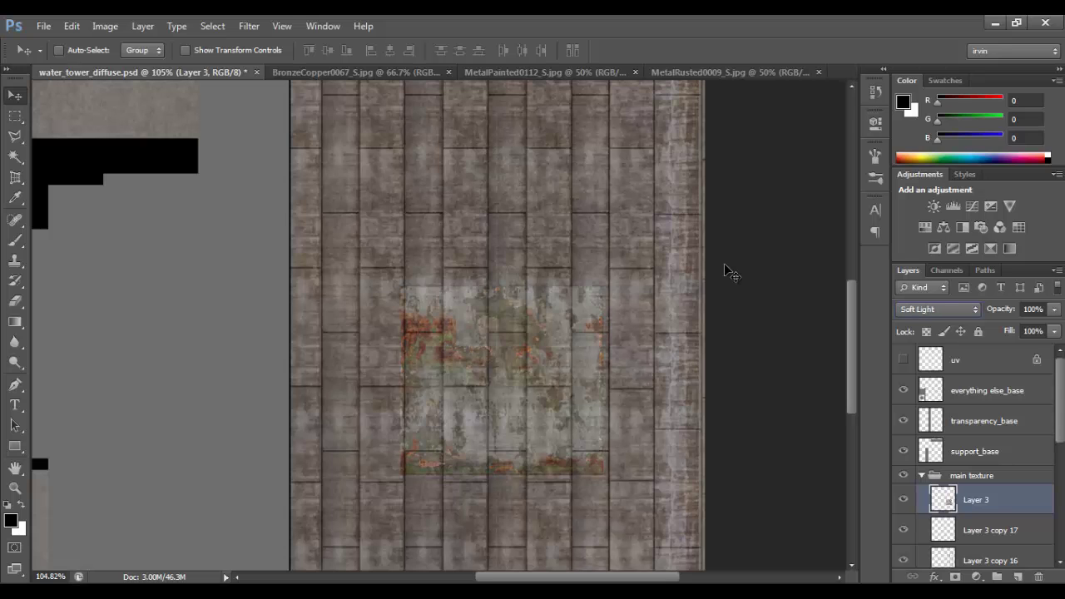
key(Down)
key(Down)
key(Down)
key(Down)
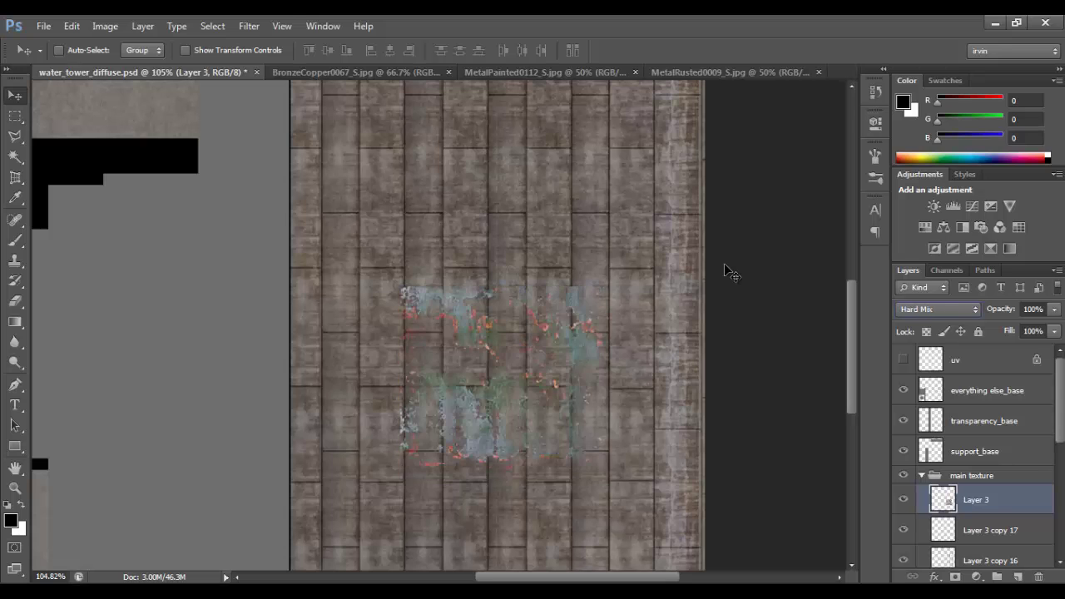
key(Down)
key(Down)
key(Down)
key(Down)
key(Down)
key(Down)
key(Down)
key(Down)
key(Down)
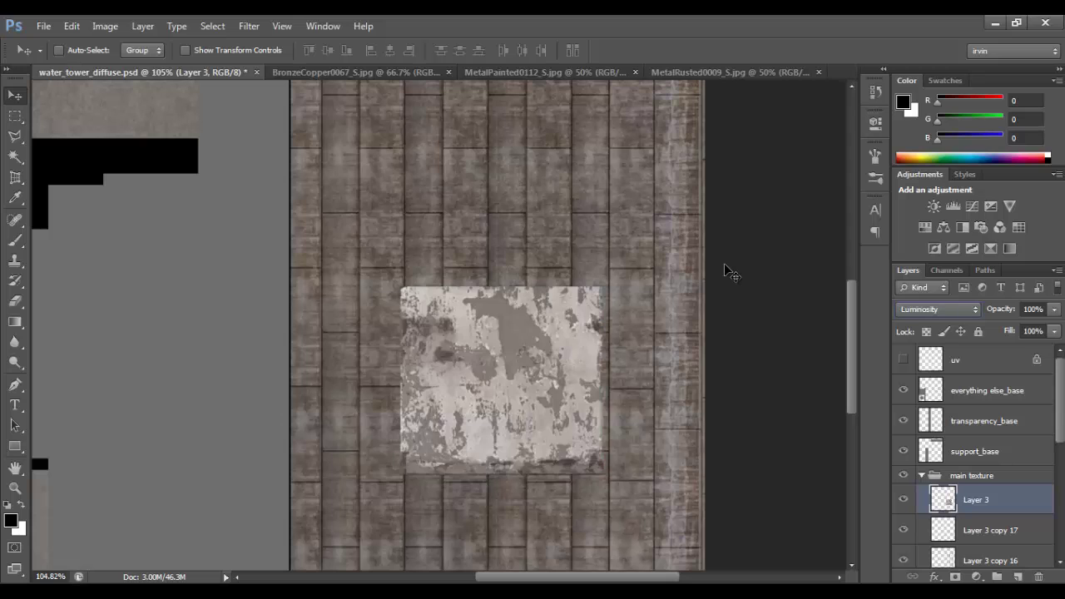
click(912, 309)
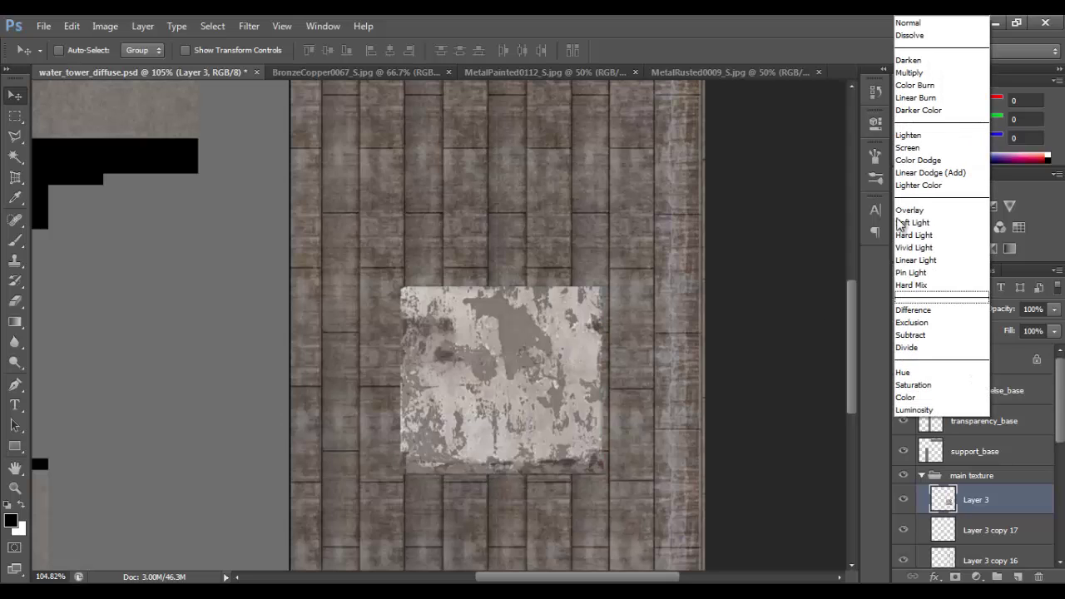
click(909, 58)
drag(574, 399, 525, 400)
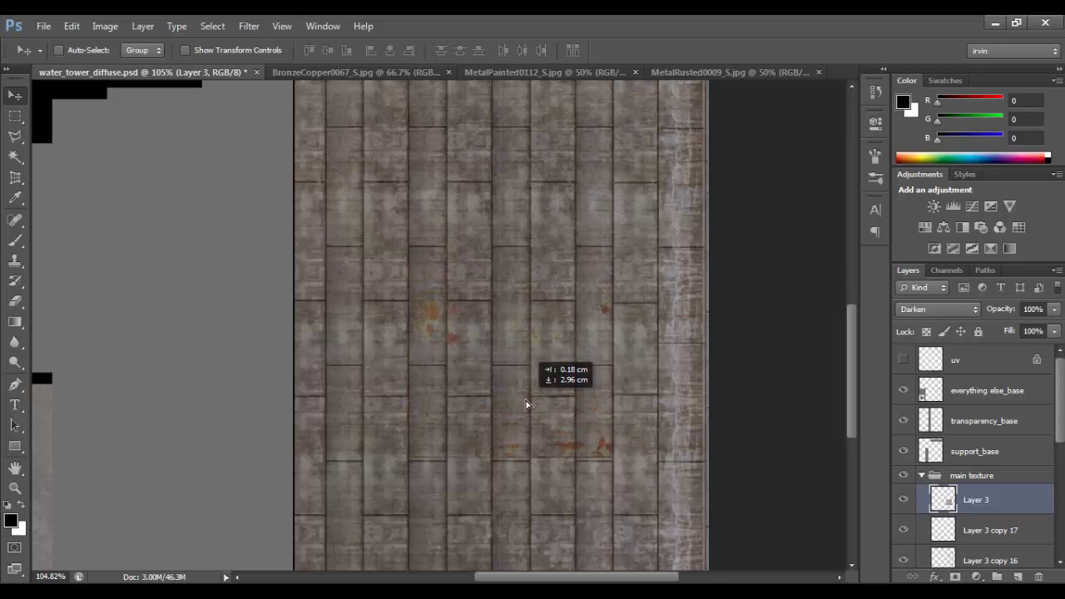
Duplicate the rust patch further down the panels and transform the copy.
scroll(631, 413, down, 2)
scroll(571, 378, down, 1)
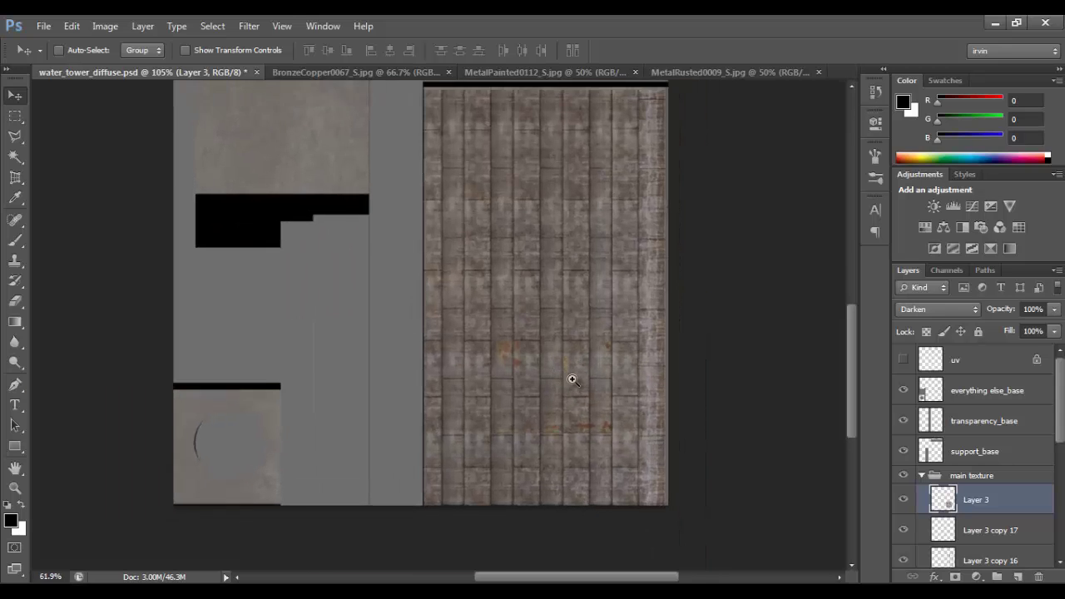
scroll(571, 378, down, 1)
mouse_move(563, 423)
mouse_down()
mouse_move(605, 242)
mouse_move(618, 213)
mouse_move(627, 247)
mouse_move(674, 185)
mouse_move(649, 150)
mouse_move(667, 188)
mouse_move(690, 204)
mouse_up()
alt+click(626, 242)
key(ctrl+t)
key(Return)
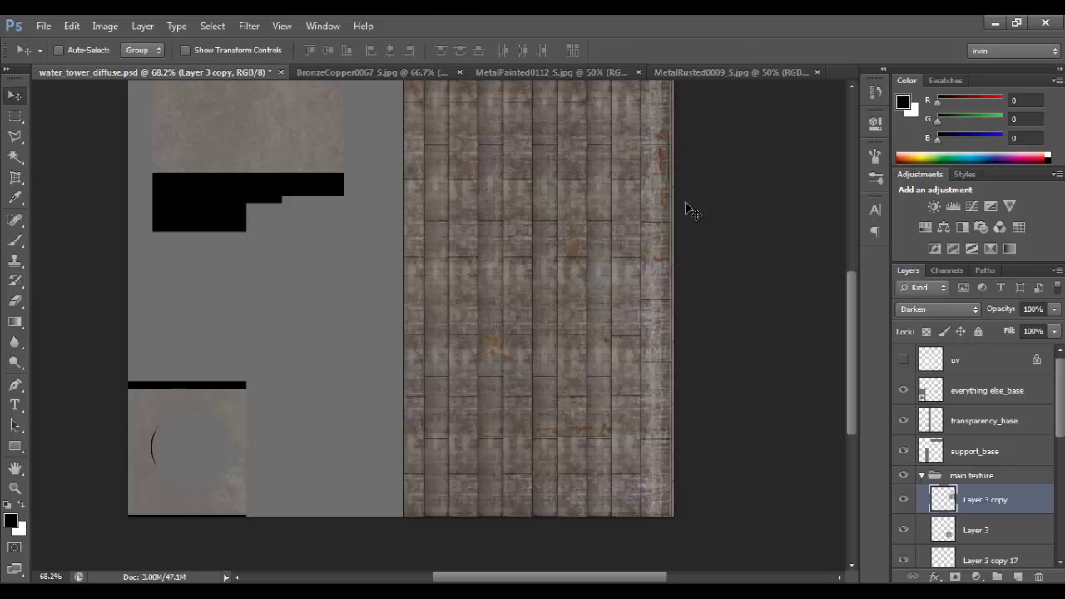
Adjust the texture view, then bring up the Open dialog with Ctrl+O.
drag(567, 287, 567, 311)
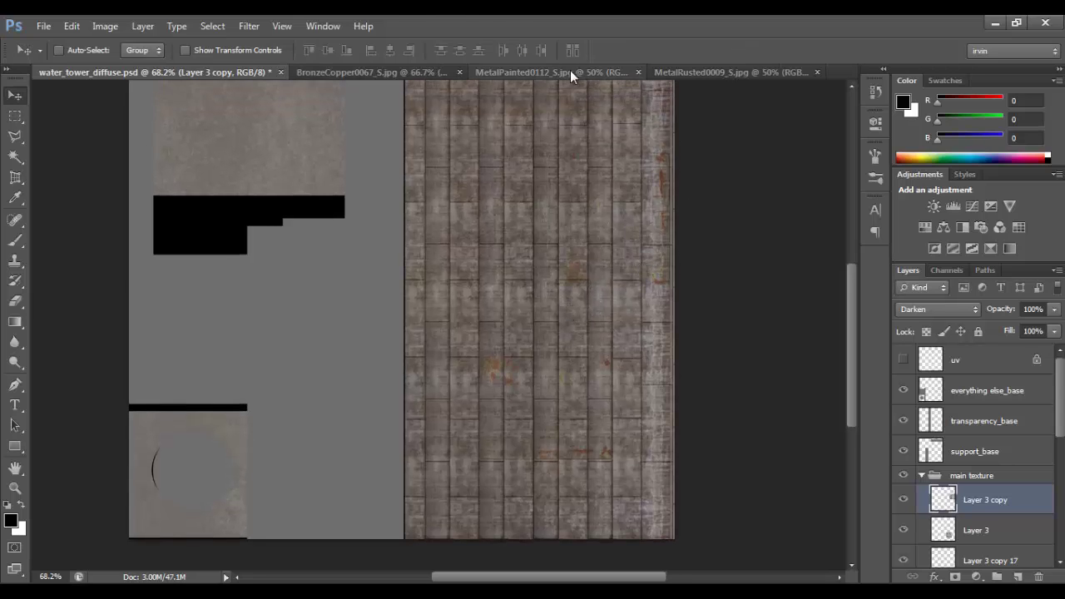
scroll(641, 291, up, 3)
scroll(645, 299, up, 2)
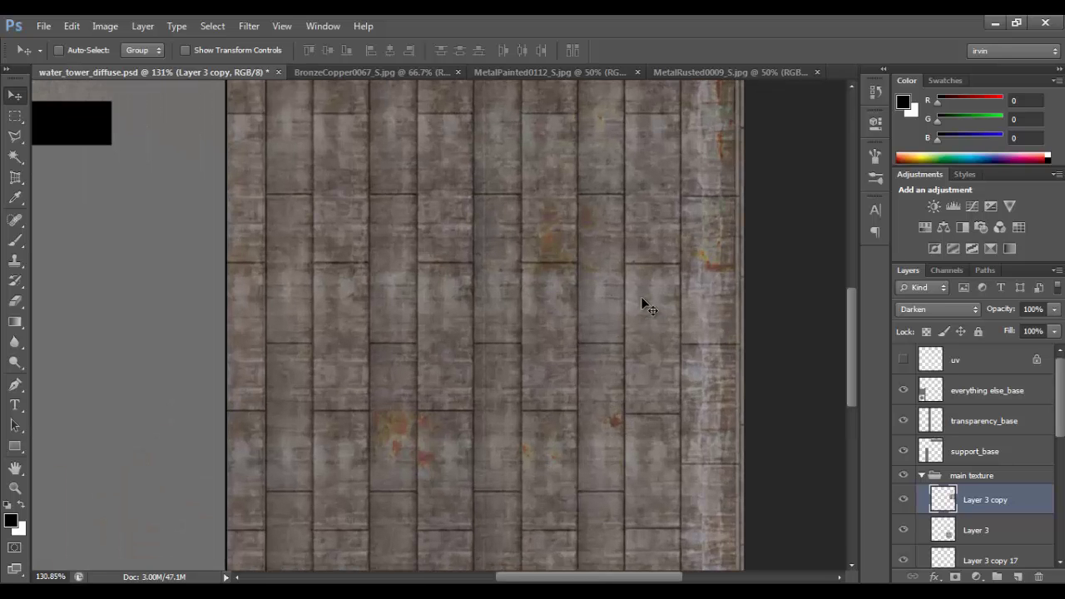
scroll(632, 260, down, 3)
scroll(613, 252, down, 1)
scroll(582, 241, down, 1)
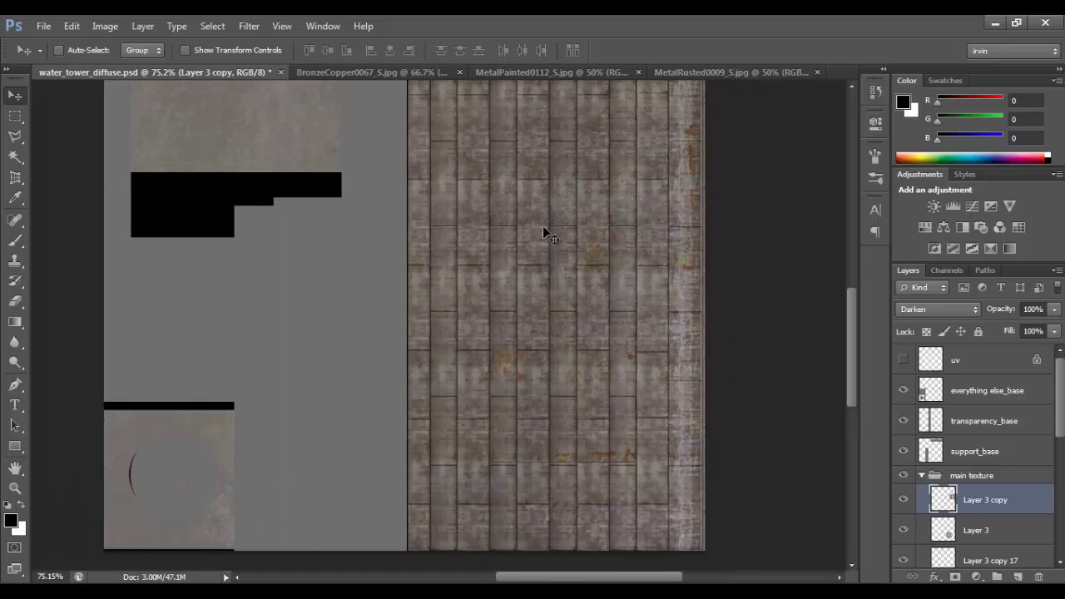
key(ctrl+o)
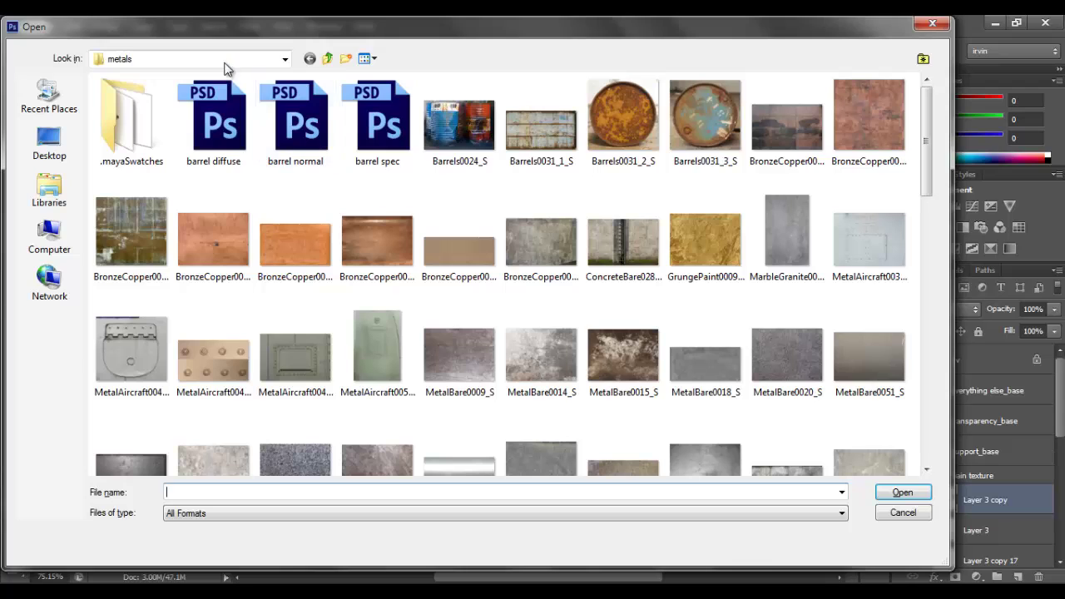
Go to Texture Library > decals and open DecalBottom0001_1_S plus three rusted decal PNGs.
click(227, 62)
click(219, 79)
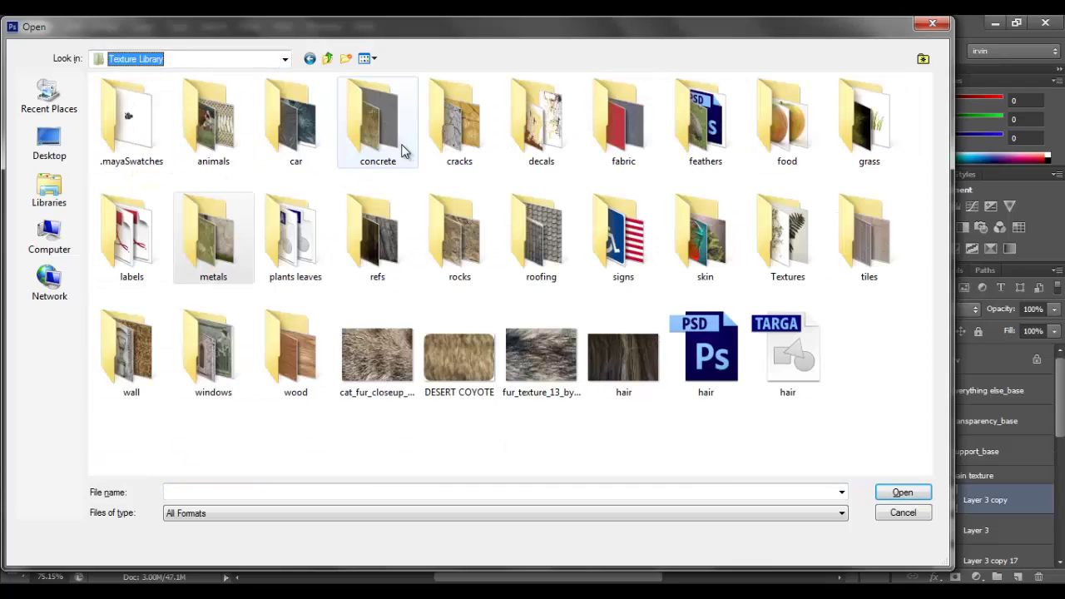
double_click(541, 121)
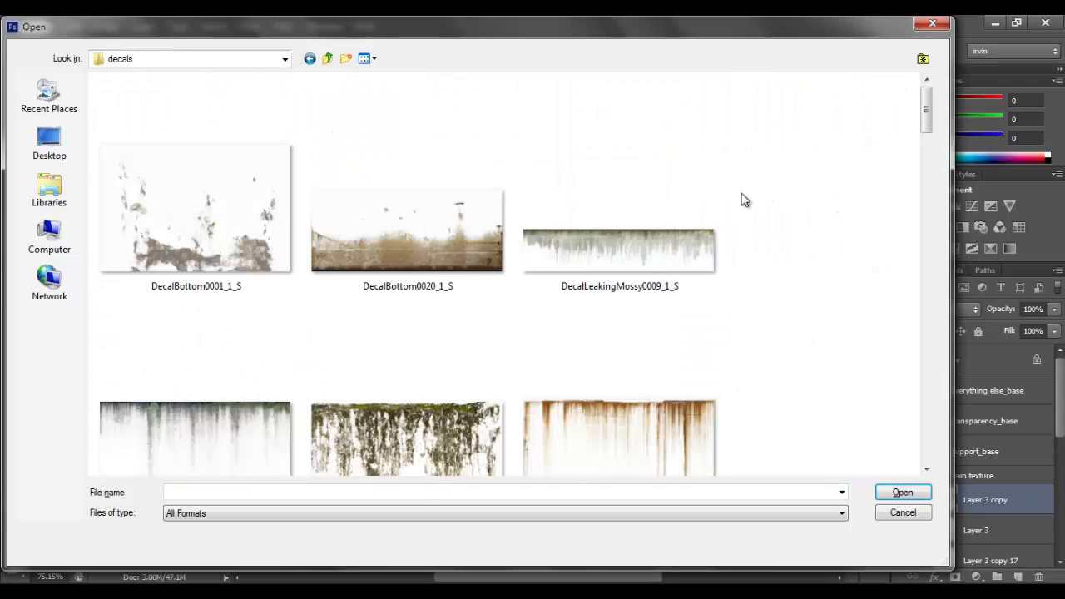
key(Right)
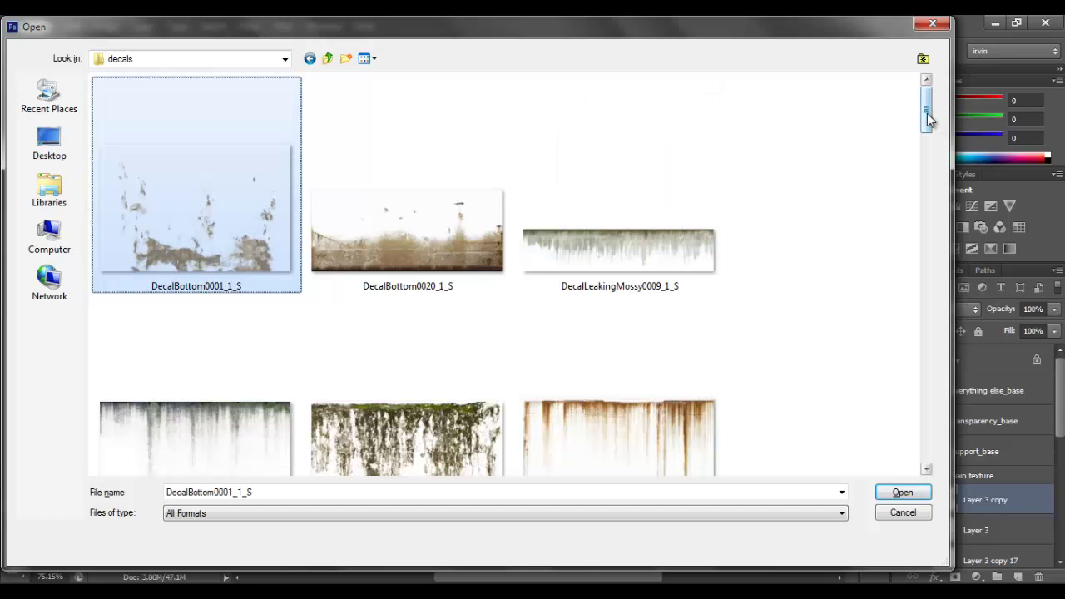
drag(929, 119, 922, 327)
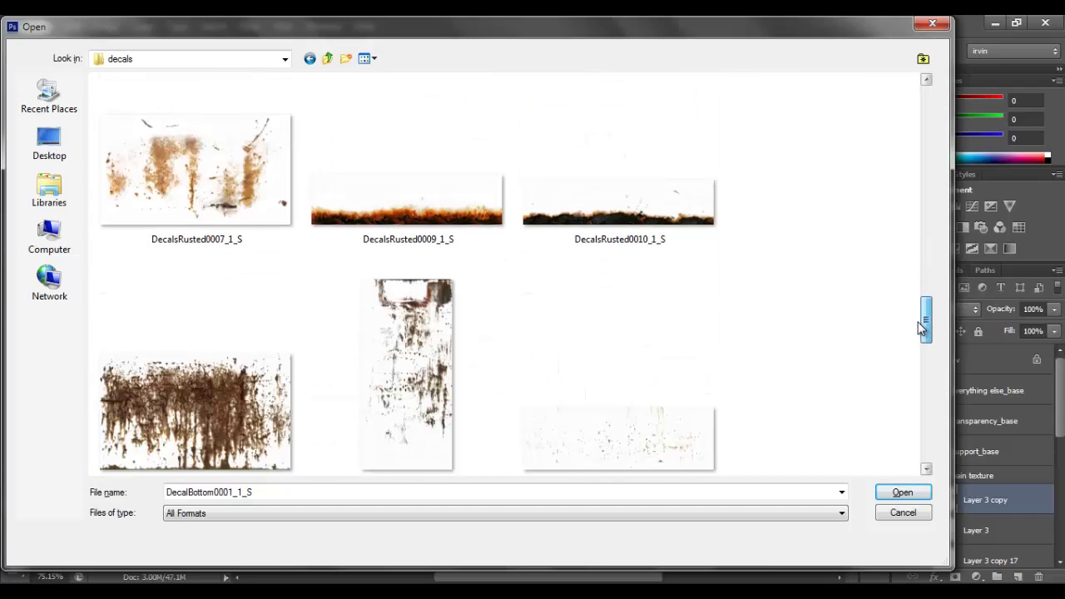
ctrl+click(241, 179)
ctrl+click(374, 362)
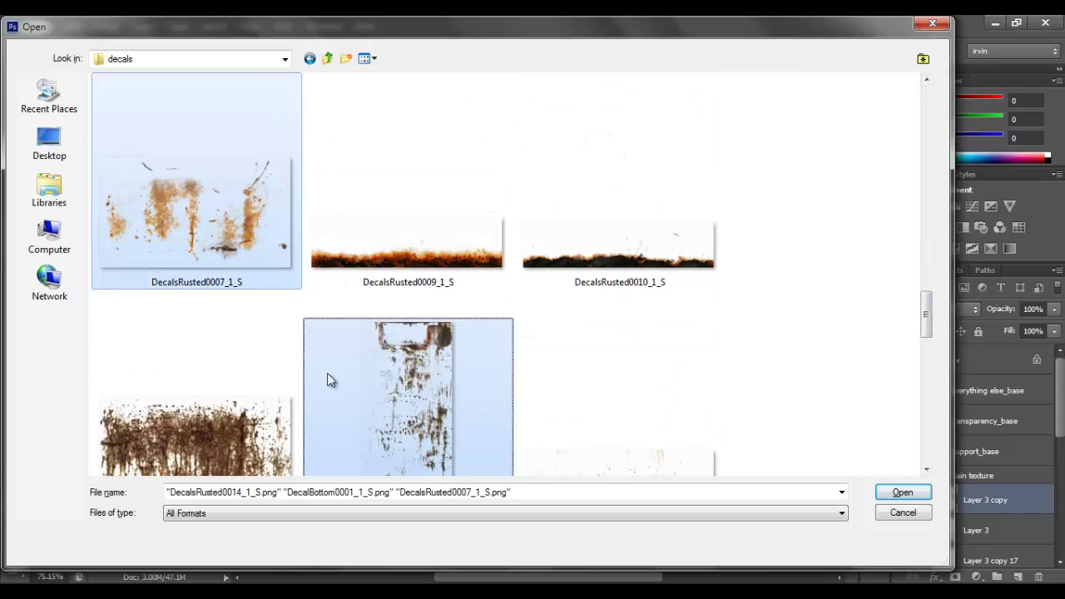
ctrl+click(250, 391)
key(Return)
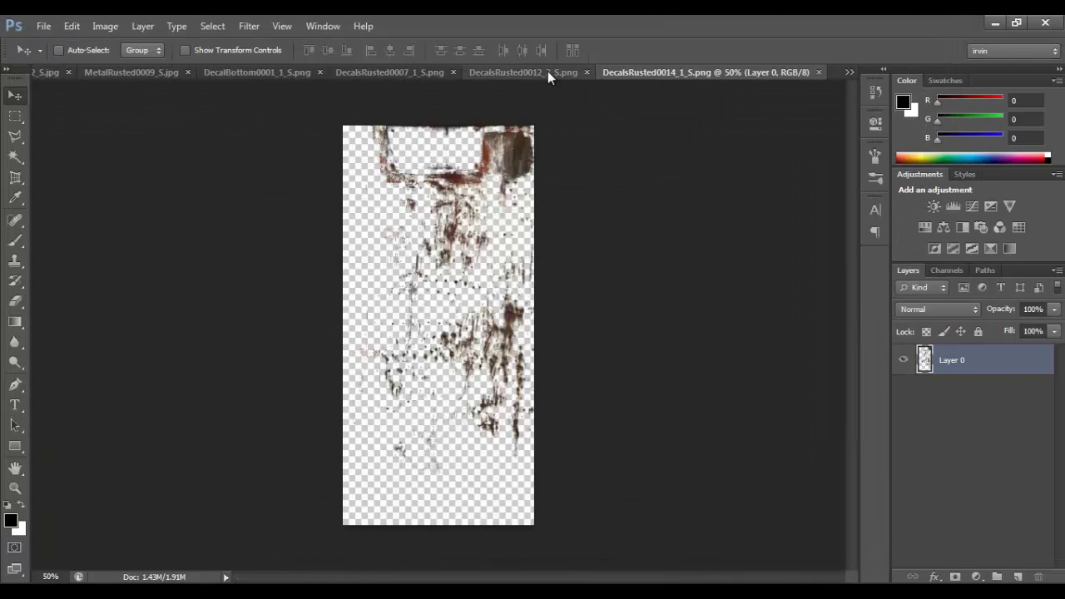
Look through the open document tabs, then close BronzeCopper0067_S and MetalPainted0112_S.
click(547, 70)
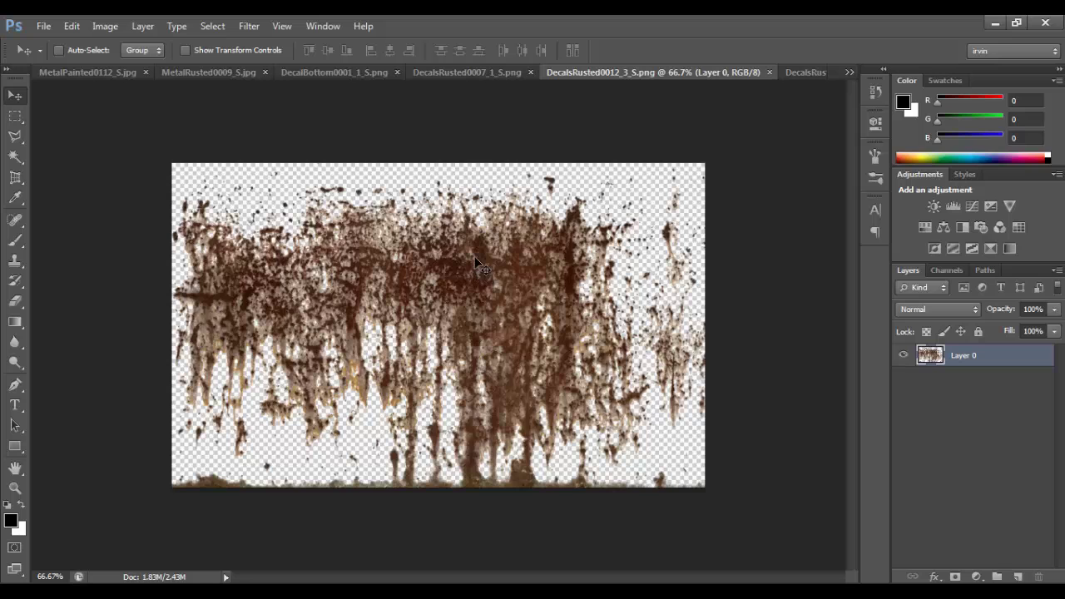
click(454, 74)
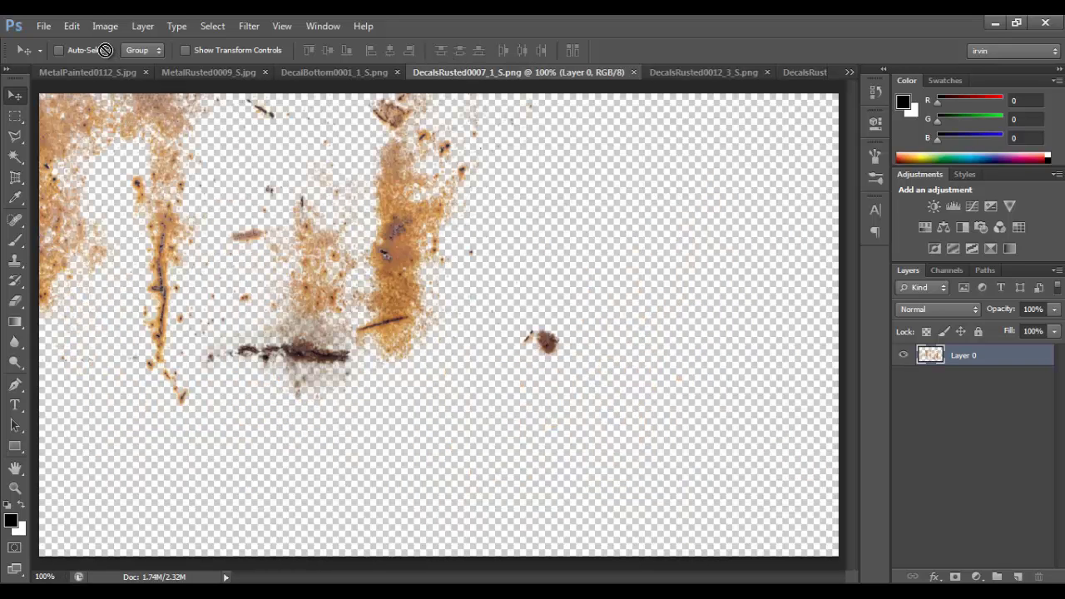
click(97, 71)
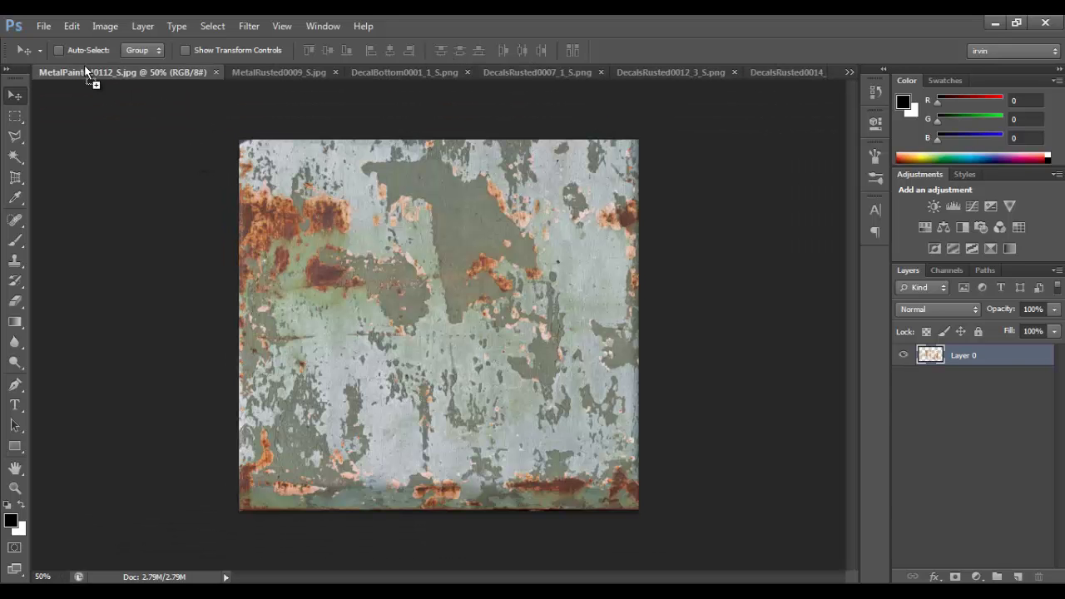
drag(235, 71, 78, 75)
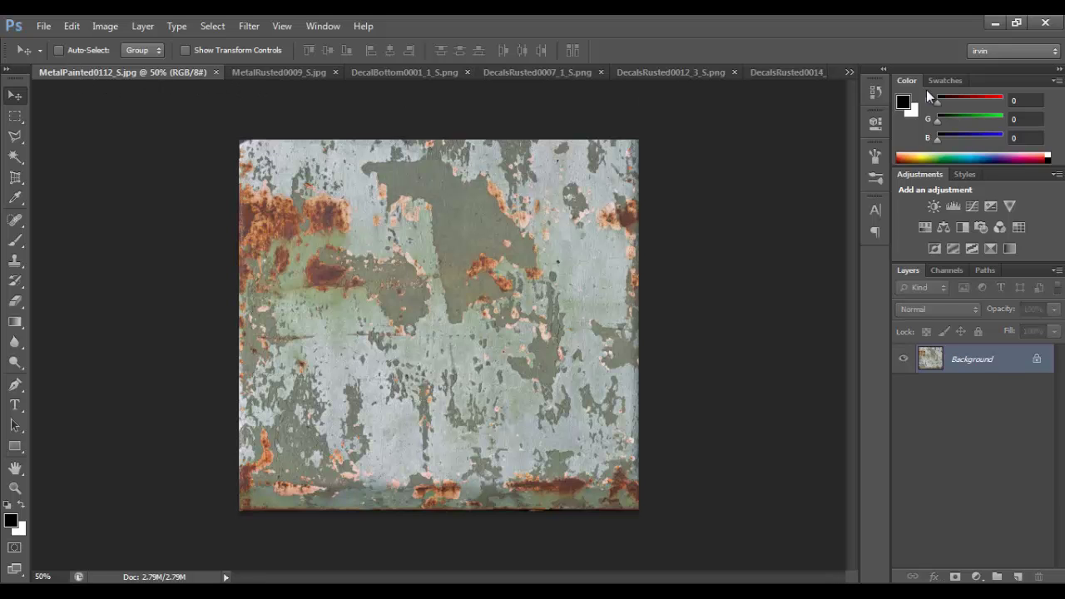
click(849, 72)
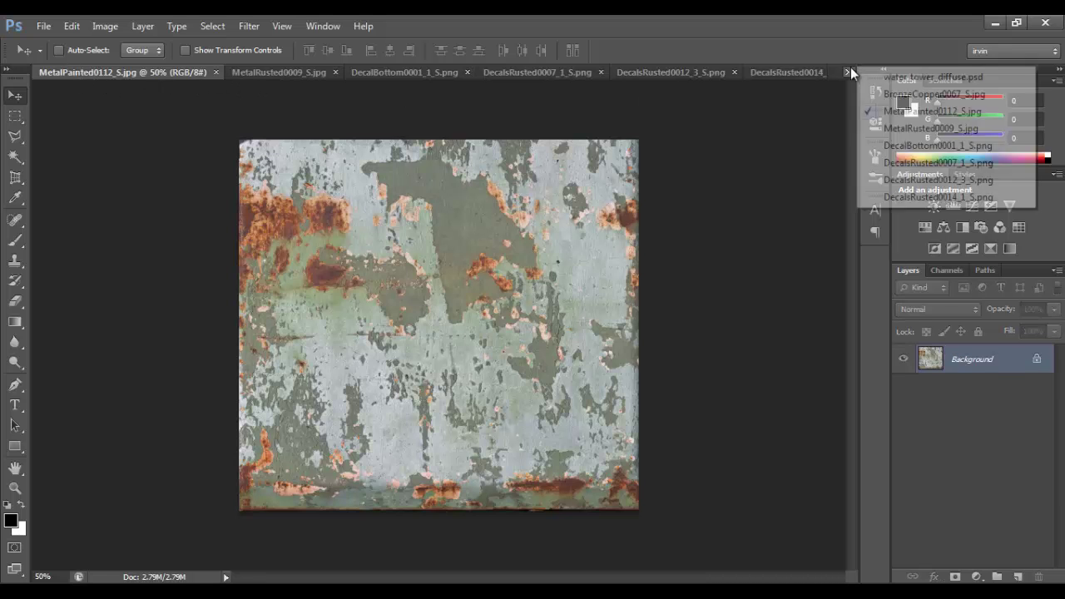
click(899, 76)
click(368, 70)
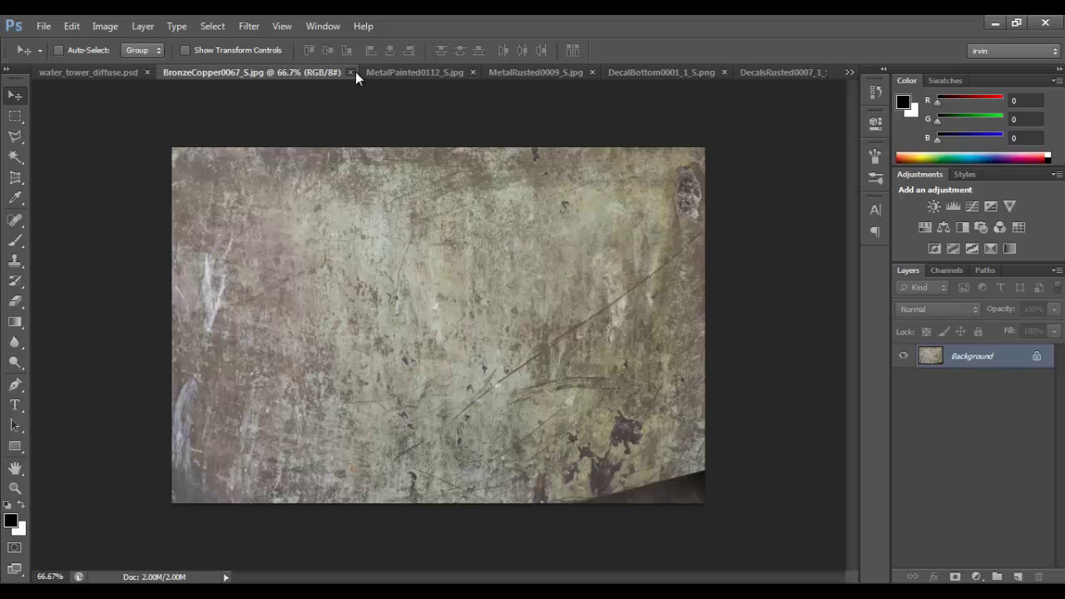
click(356, 71)
click(402, 72)
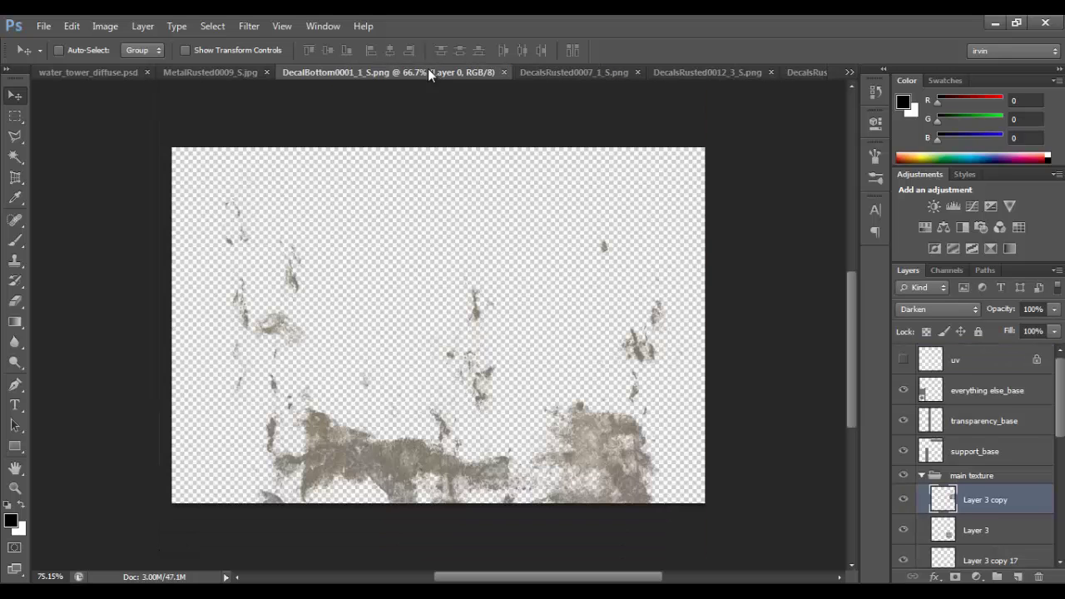
Copy DecalsRusted0007_1_S in as Layer 4, rotated to 90°, scaled to ~60%, on the panels.
click(545, 71)
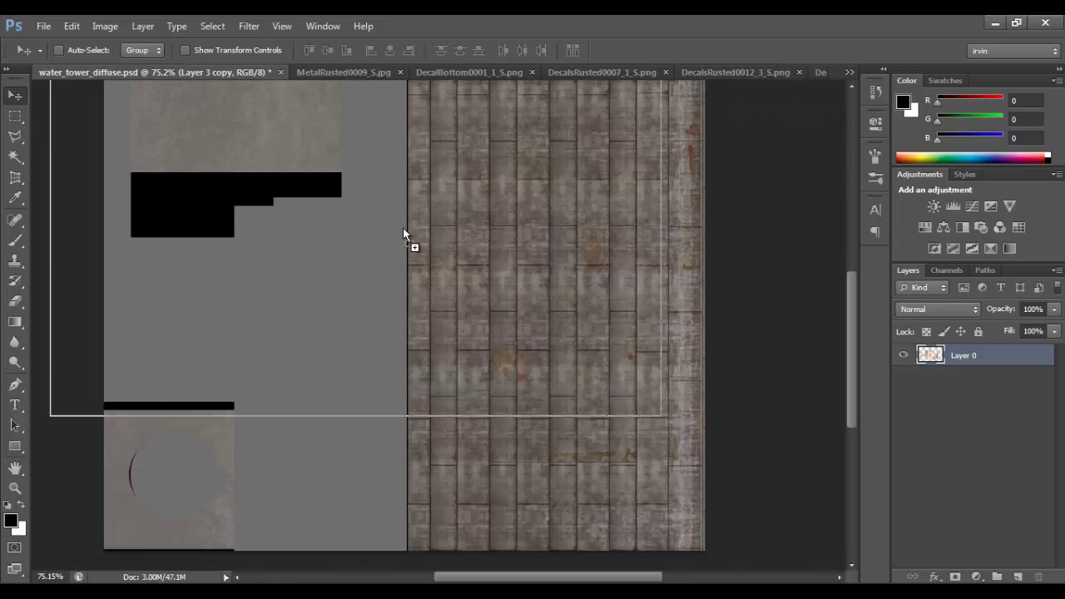
drag(53, 73, 421, 225)
key(ctrl+t)
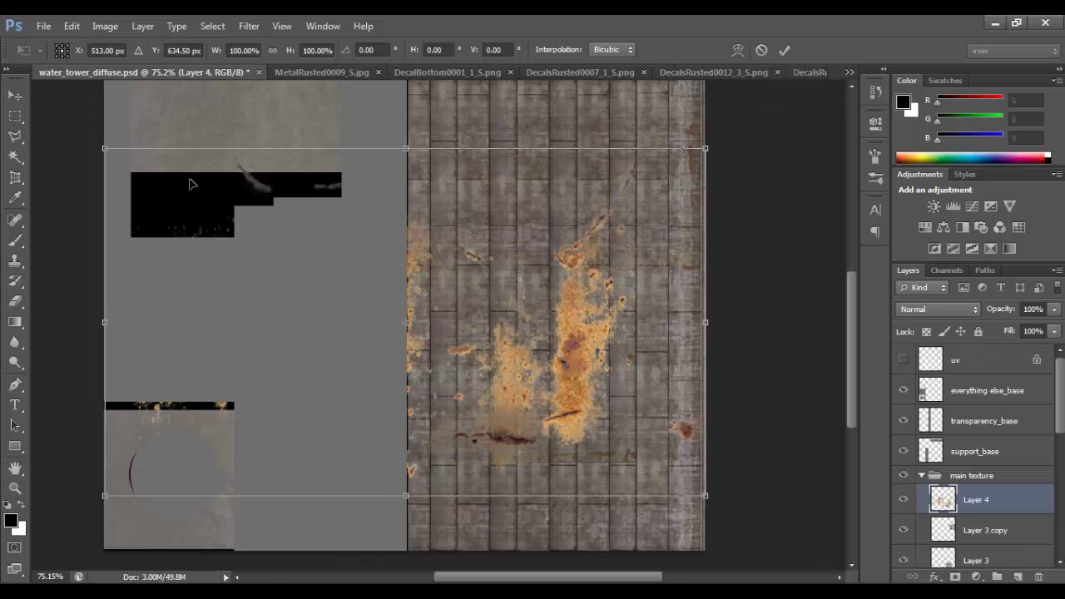
drag(226, 166, 718, 170)
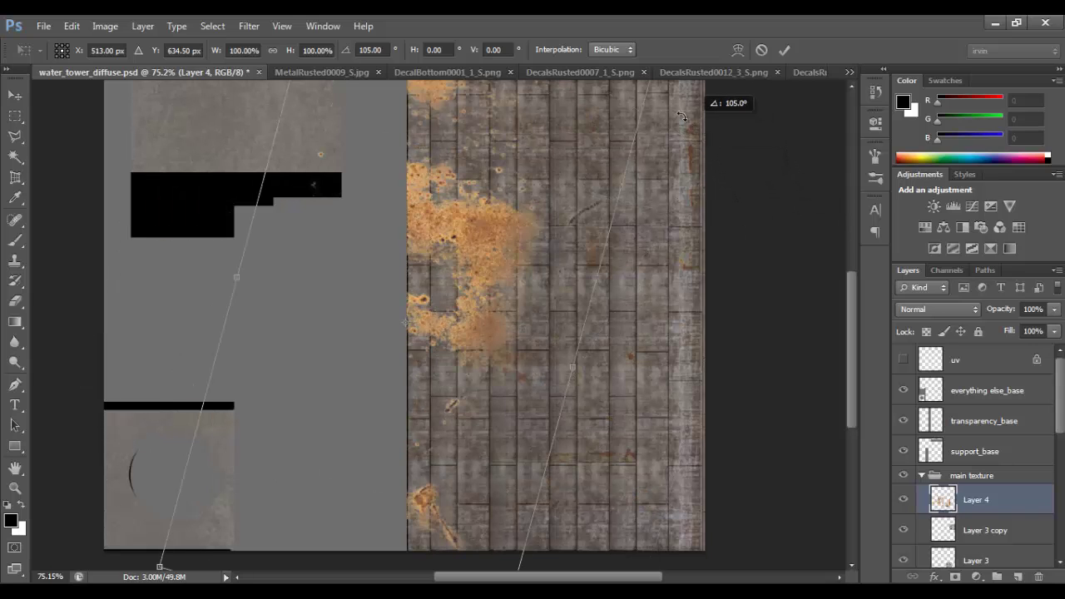
drag(706, 140, 610, 75)
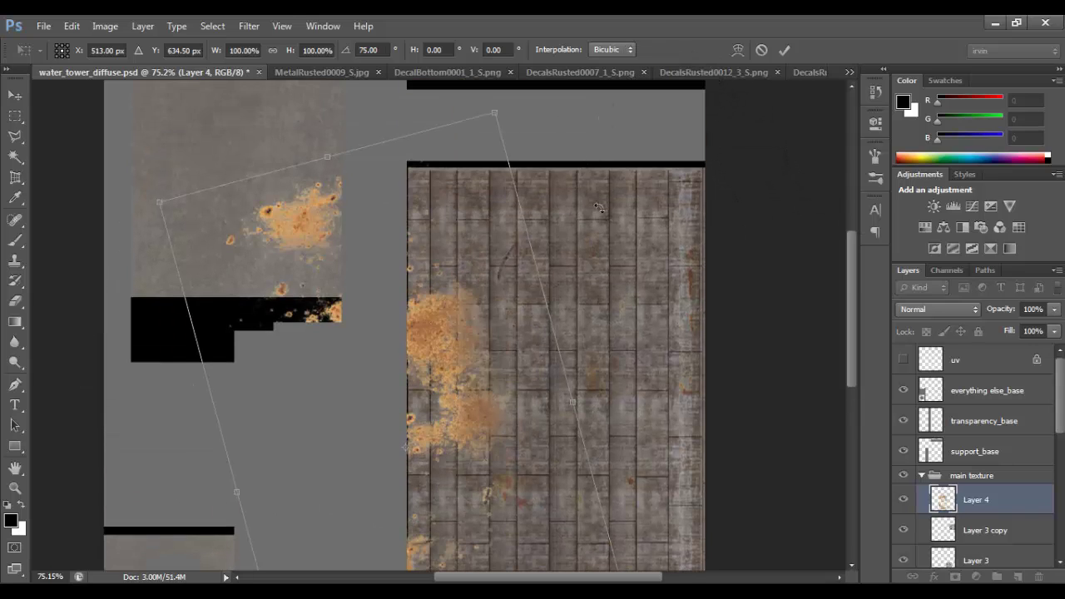
drag(631, 236, 632, 244)
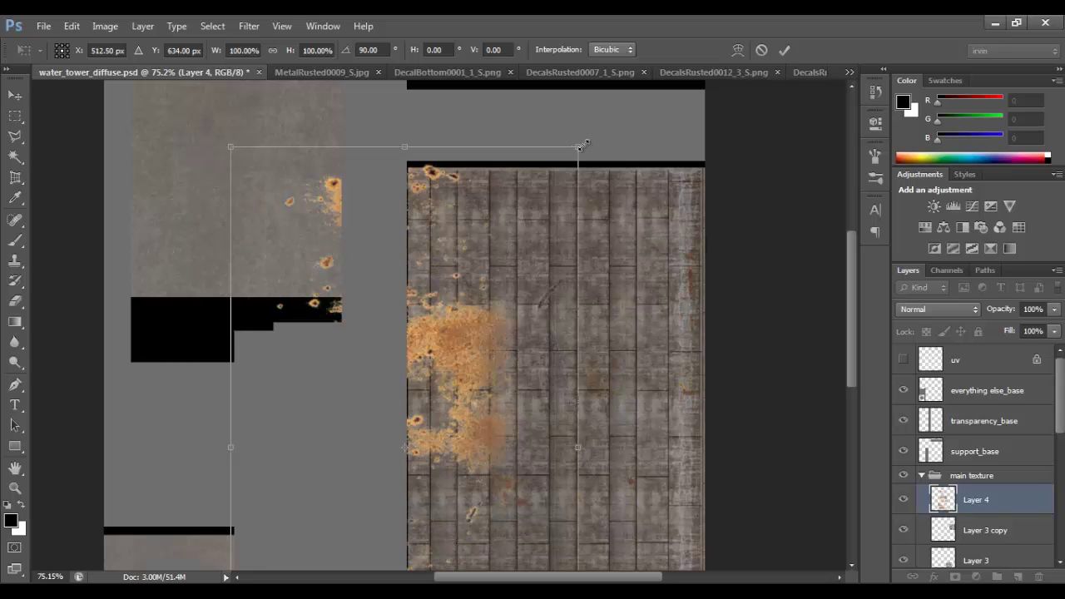
drag(581, 147, 440, 385)
mouse_move(393, 454)
mouse_down()
mouse_move(594, 355)
mouse_move(628, 302)
mouse_up()
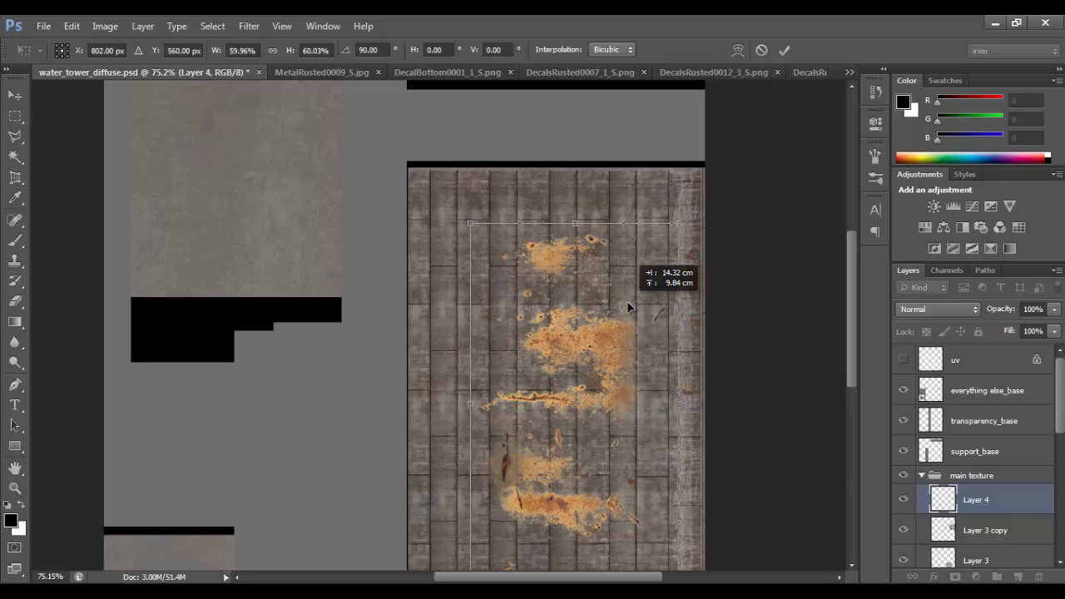
key(Return)
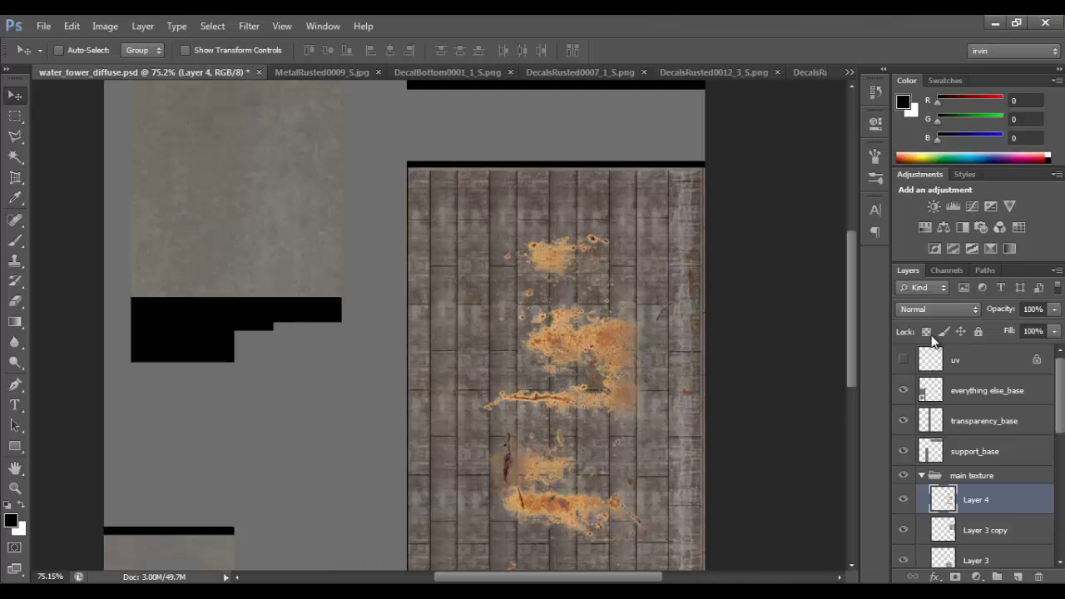
Set Layer 4 to Multiply blend mode at 58% opacity.
click(939, 309)
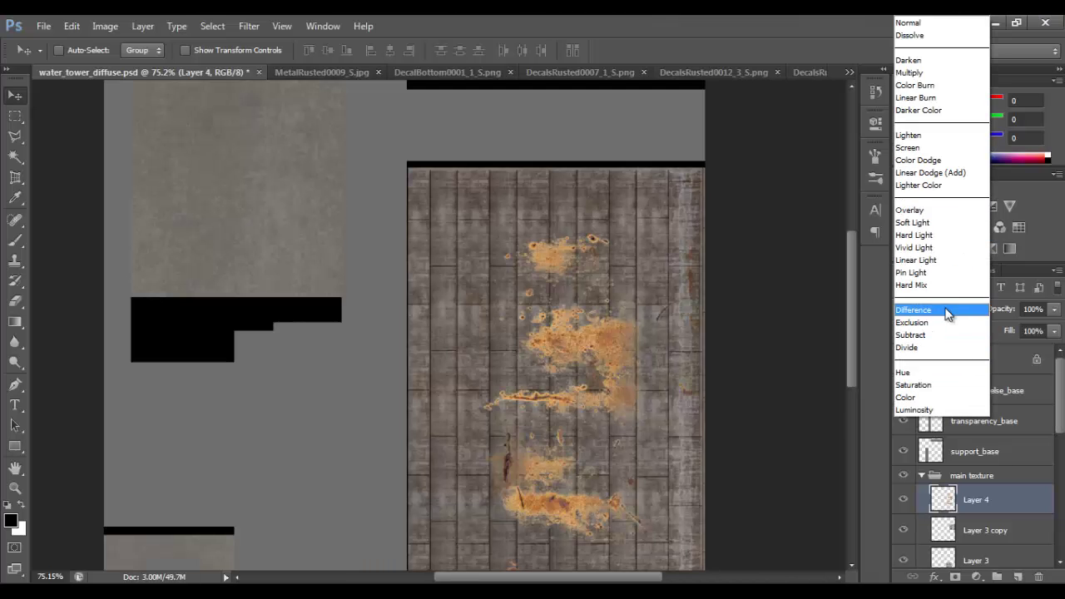
click(940, 67)
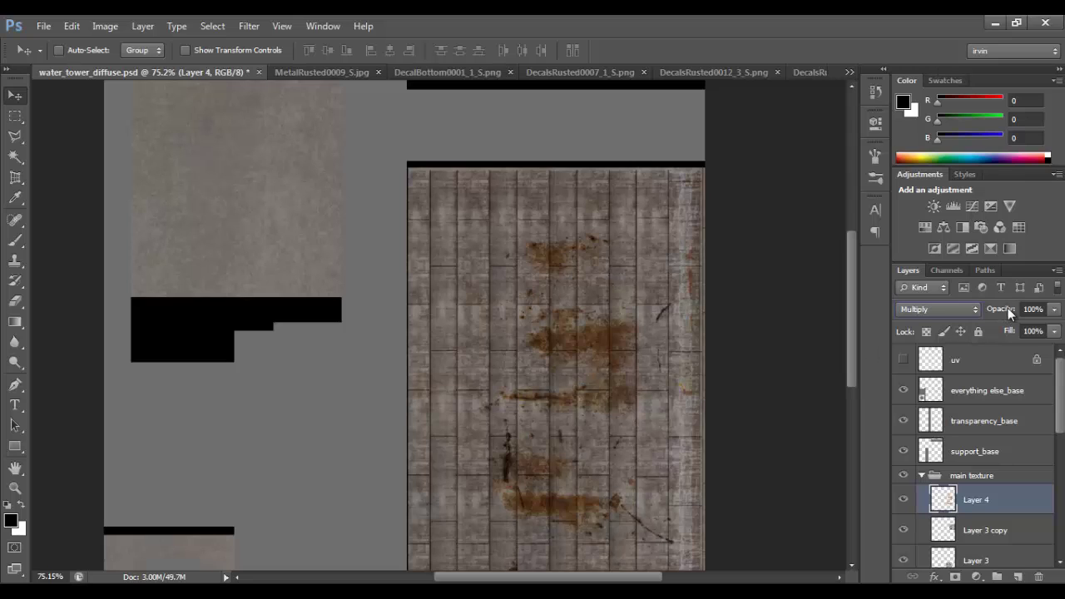
click(1055, 310)
drag(1012, 326, 1008, 324)
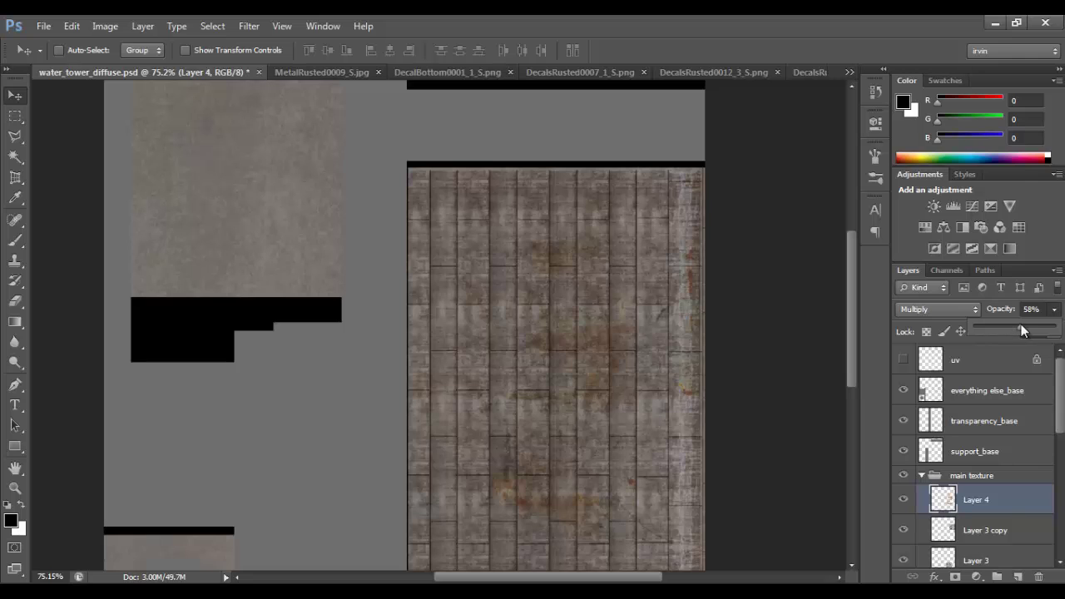
scroll(541, 367, up, 5)
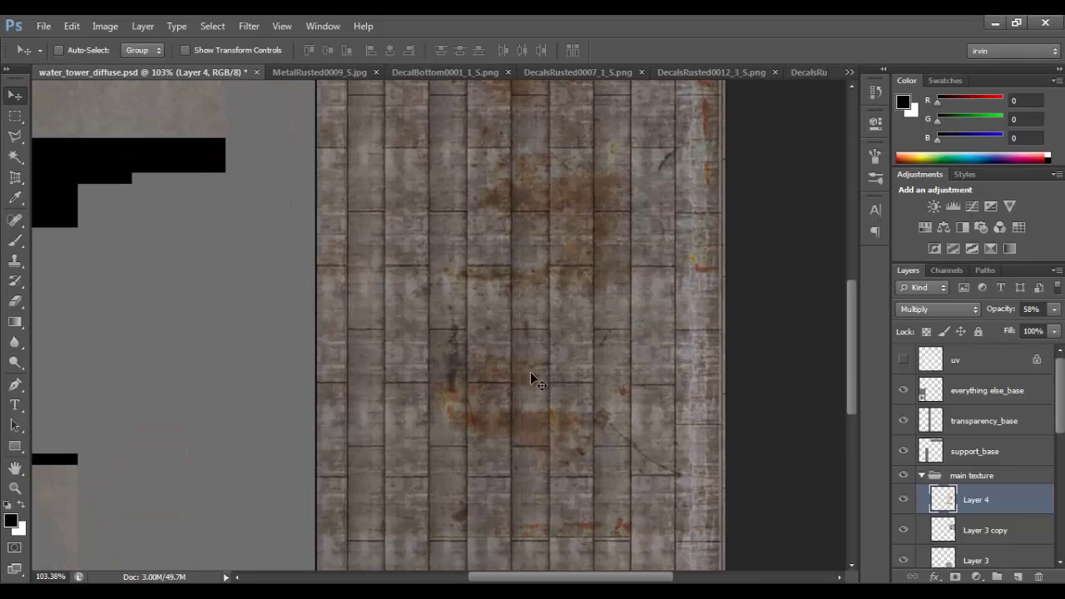
Add DecalBottom0001_1_S as Layer 5, scaled to ~45%, rotated 75°, along the tank's left side.
drag(530, 371, 566, 381)
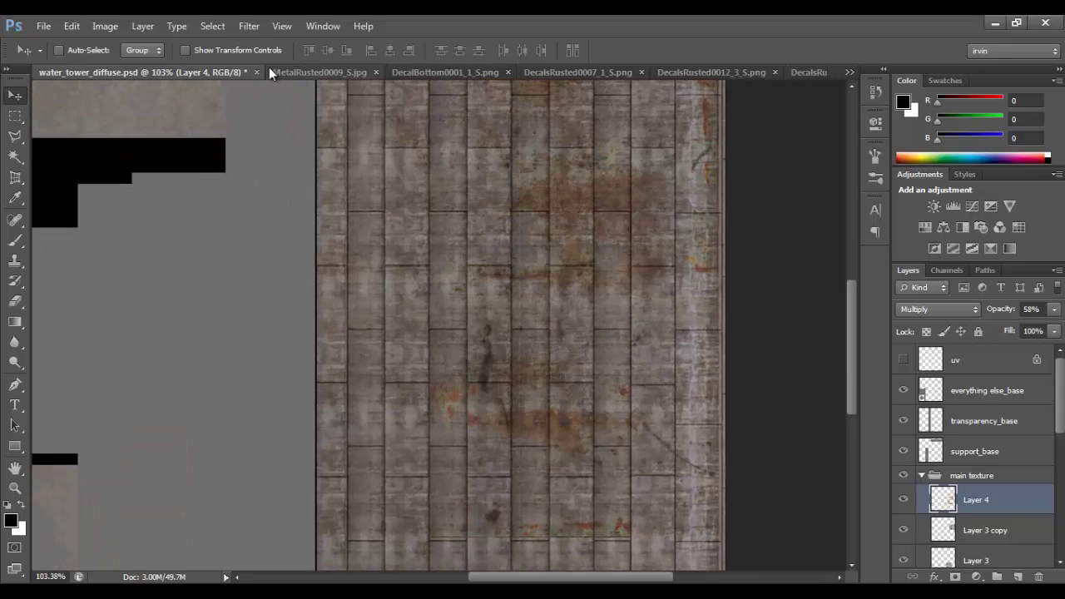
click(308, 72)
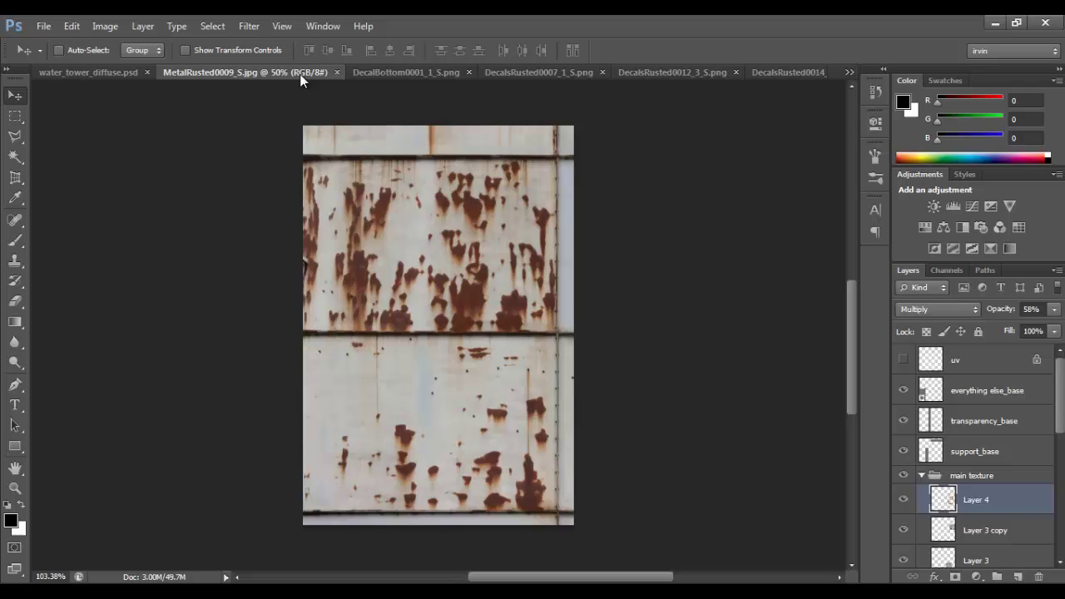
click(442, 73)
drag(457, 179, 183, 95)
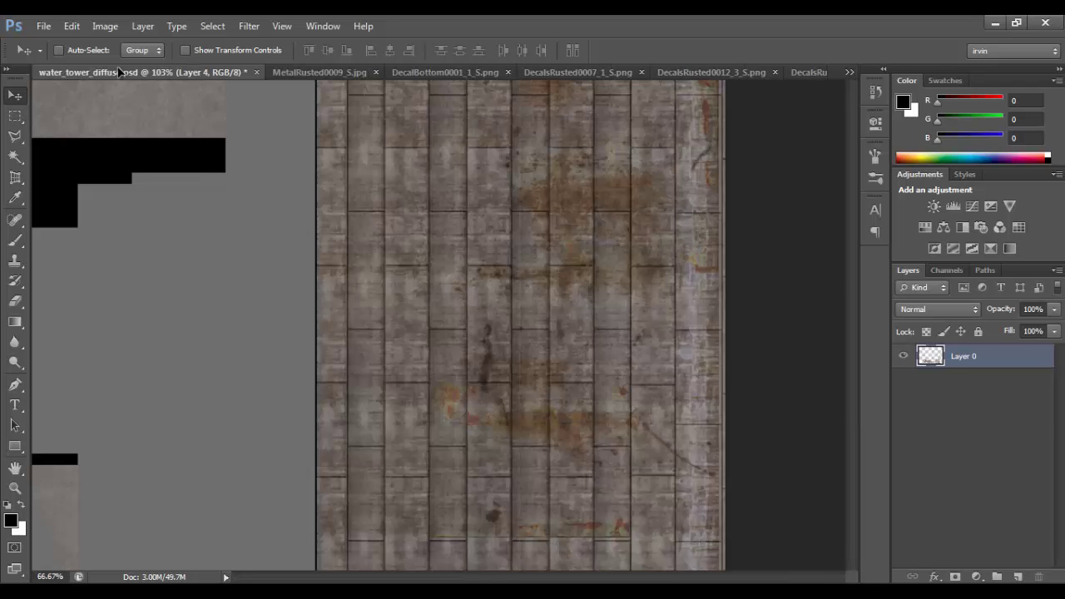
drag(119, 72, 399, 222)
key(ctrl+t)
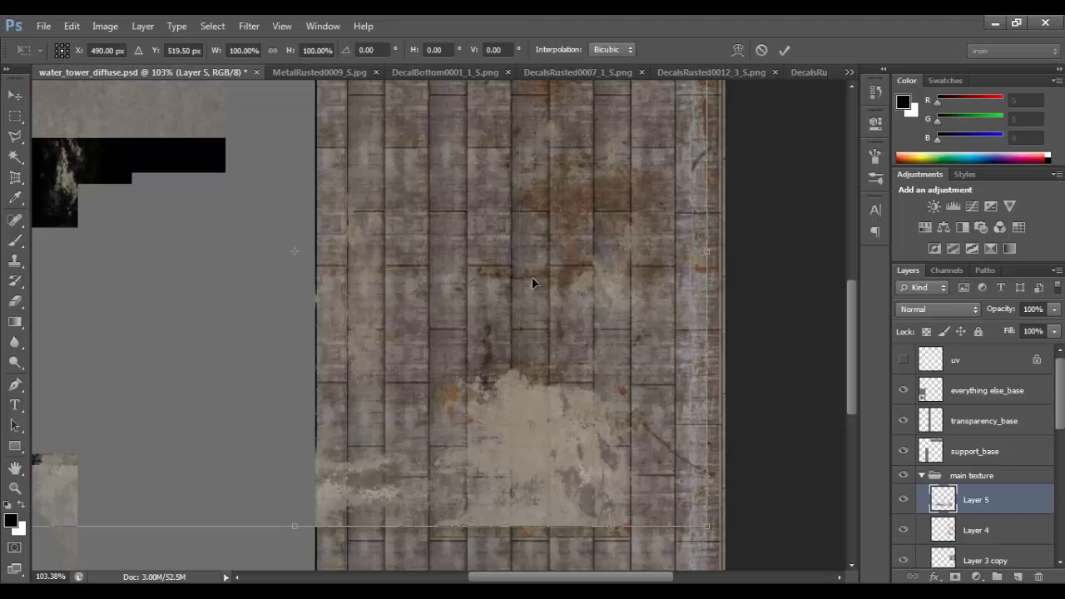
scroll(644, 260, down, 2)
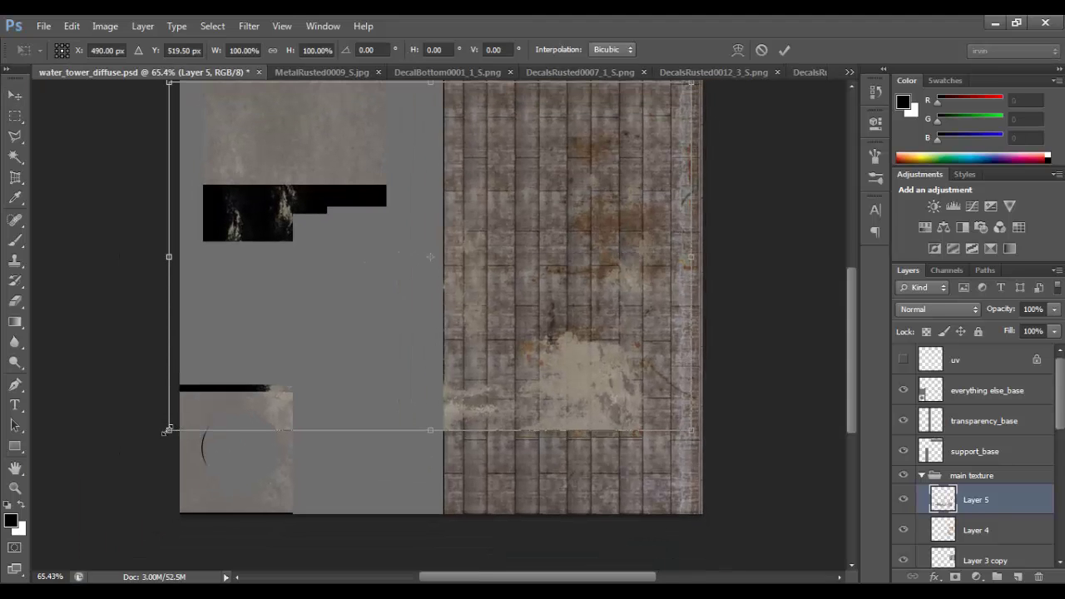
drag(165, 431, 456, 240)
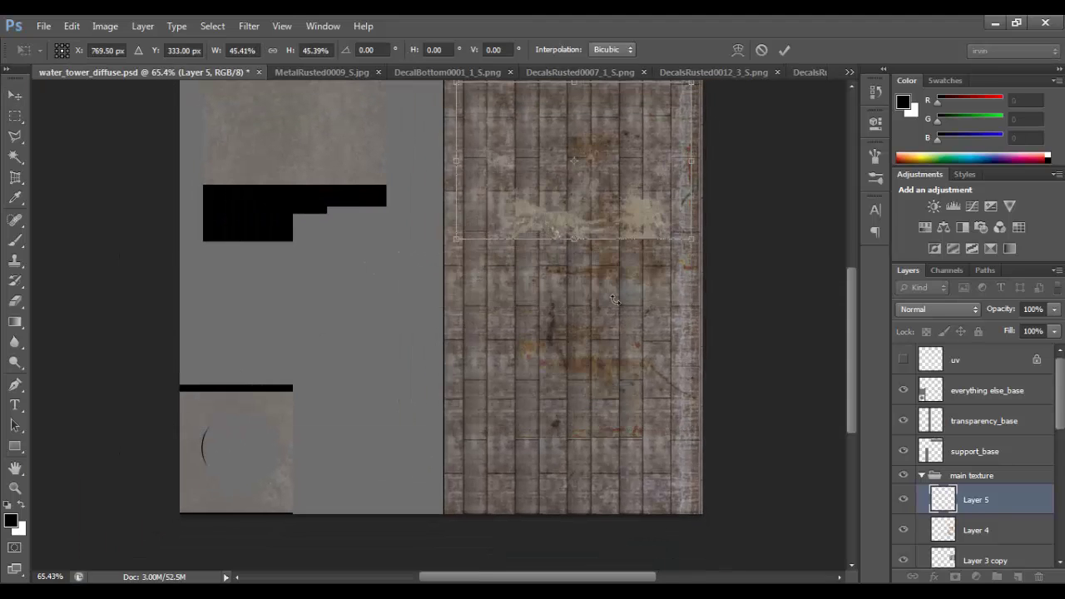
mouse_move(657, 301)
mouse_down()
mouse_move(387, 315)
mouse_move(380, 302)
mouse_up()
key(Return)
mouse_move(519, 240)
mouse_down()
mouse_move(498, 350)
mouse_move(585, 394)
mouse_up()
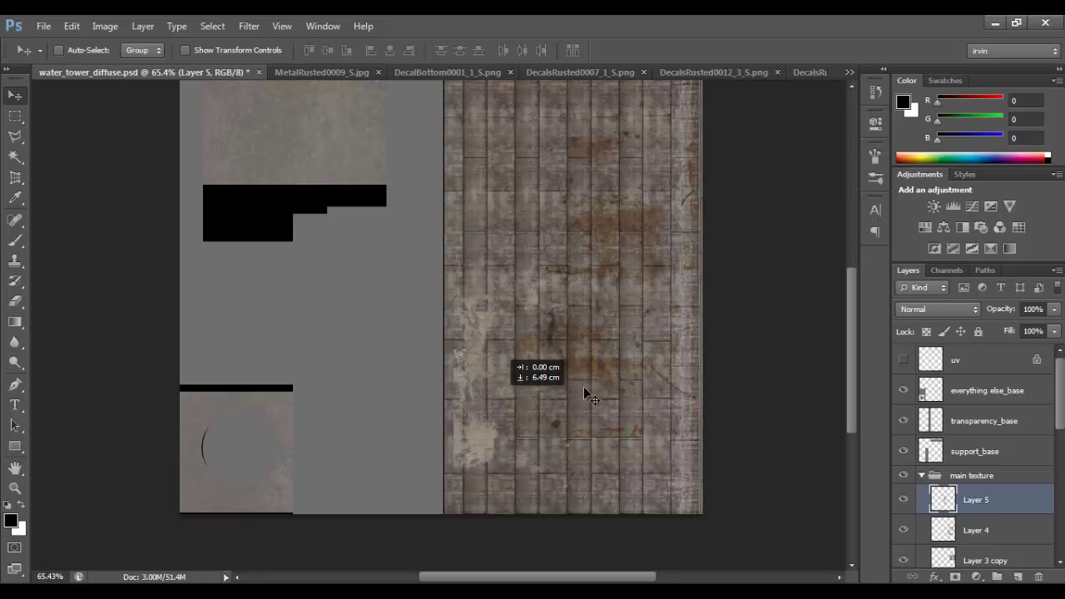
Set Layer 5 to Multiply blend mode at 57% opacity.
click(938, 309)
click(919, 66)
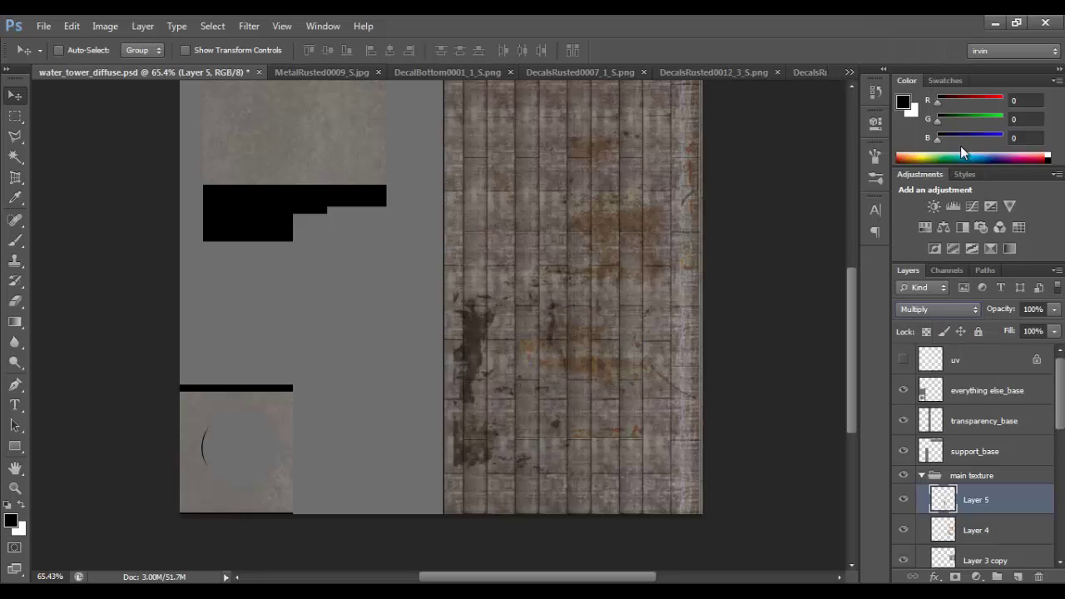
click(1055, 310)
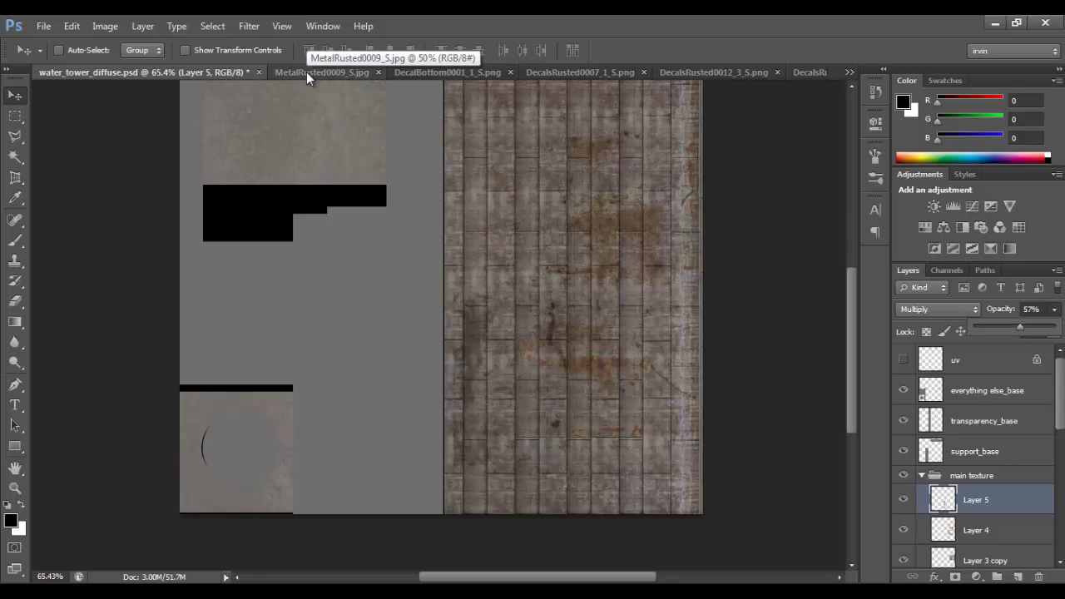
scroll(678, 333, up, 2)
scroll(1012, 476, down, 2)
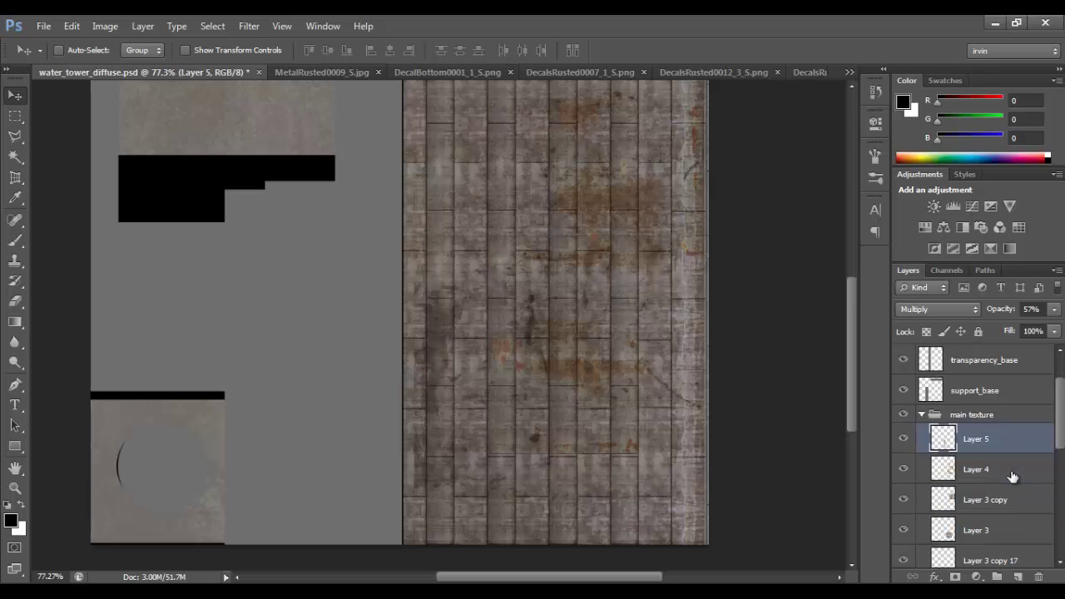
scroll(1007, 474, down, 2)
scroll(1001, 472, down, 2)
Set Layer 3 copy 3 opacity to 75%.
click(988, 499)
click(1055, 309)
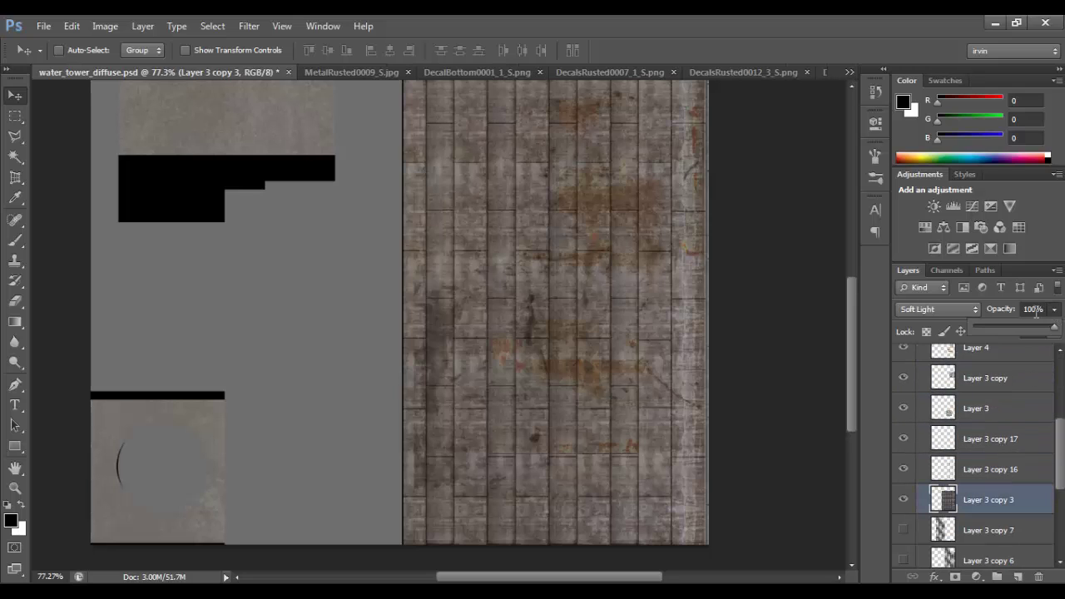
click(1014, 325)
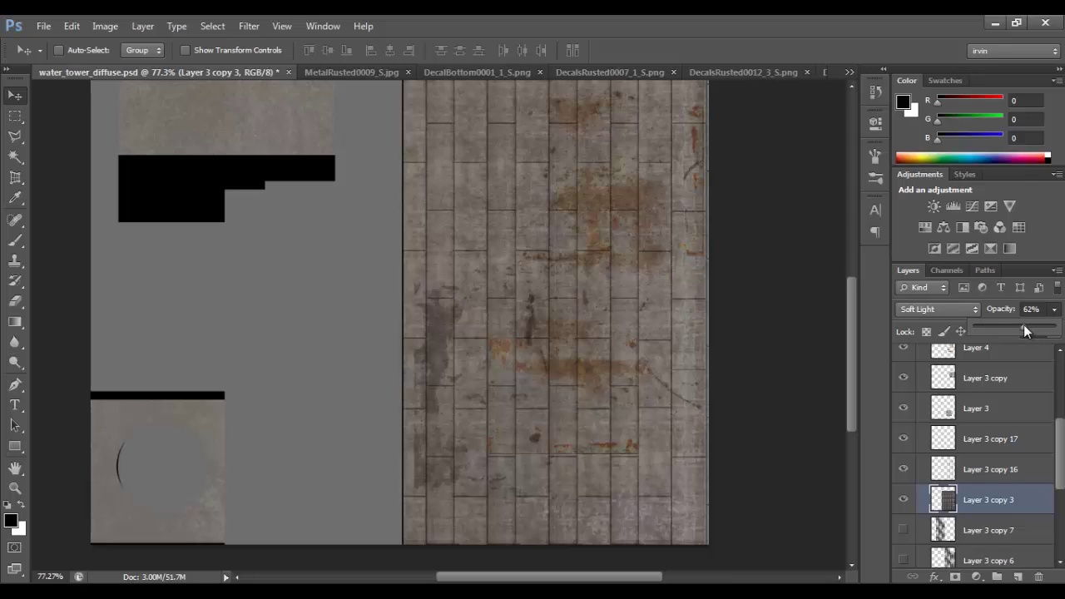
drag(1029, 326, 1036, 326)
Close the unused DecalBottom0001_1_S and DecalsRusted0007_1_S decal images.
click(444, 75)
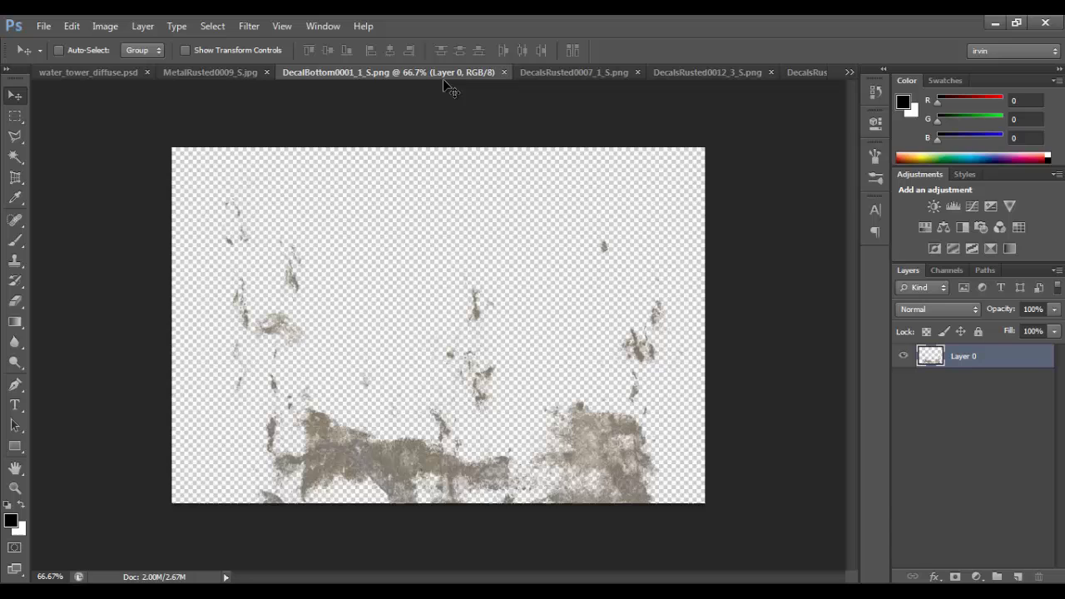
click(504, 72)
click(379, 74)
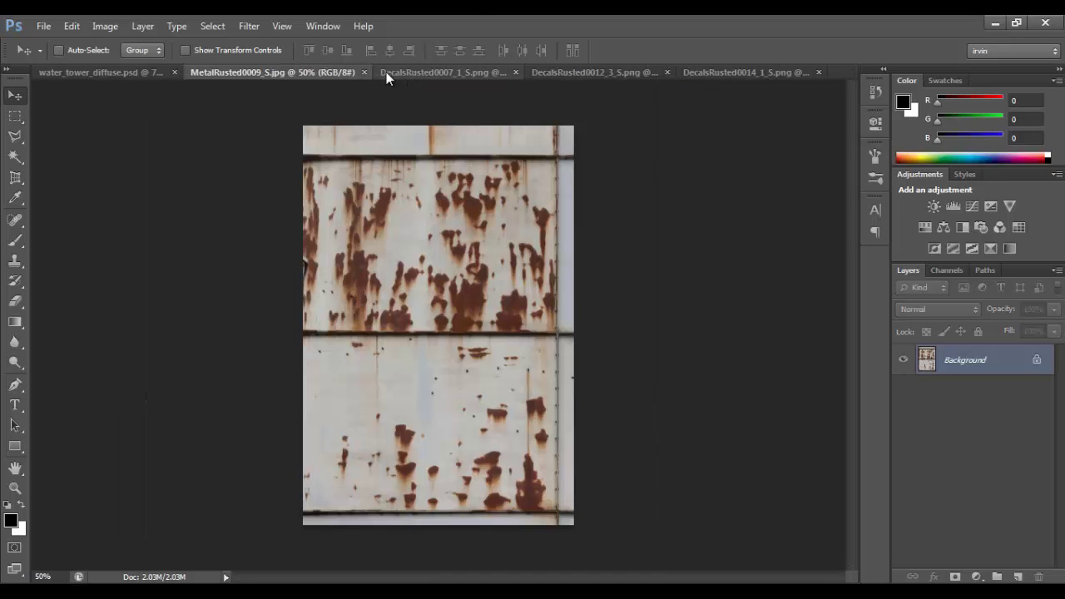
click(386, 72)
click(533, 74)
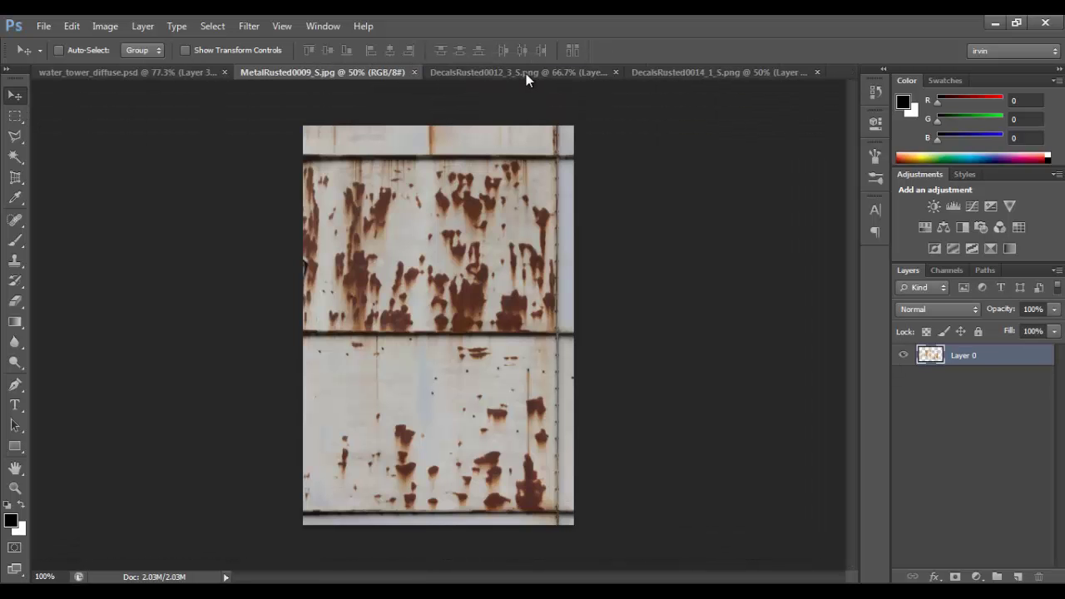
Bring DecalsRusted0012_3_S into the texture, rotated 90° and shrunk over the tank's lower right.
click(493, 71)
drag(443, 266, 495, 243)
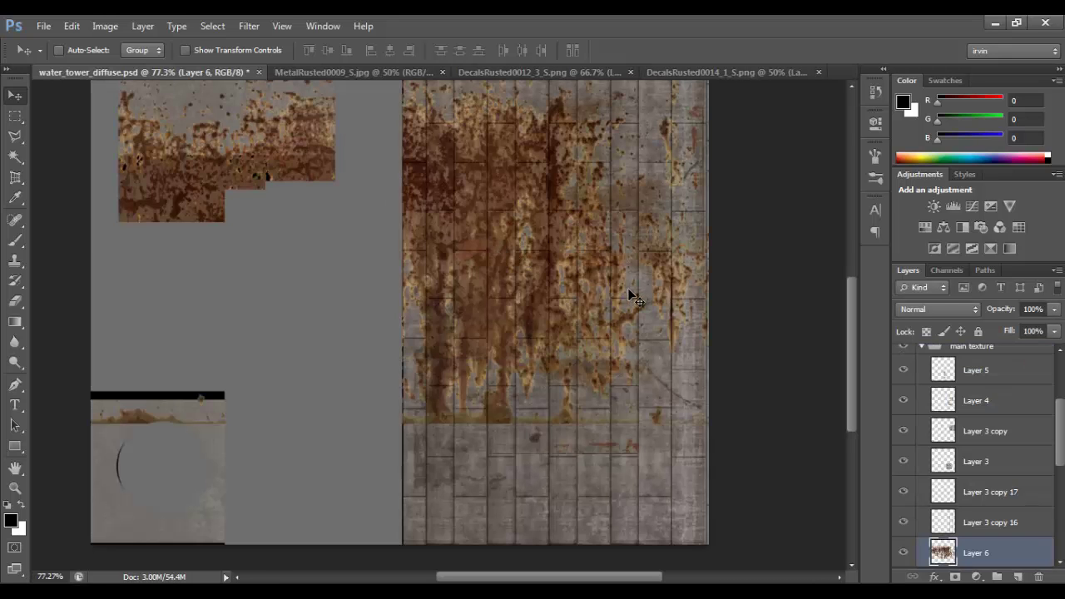
key(ctrl+t)
mouse_move(740, 344)
mouse_down()
mouse_move(377, 428)
mouse_move(333, 407)
mouse_up()
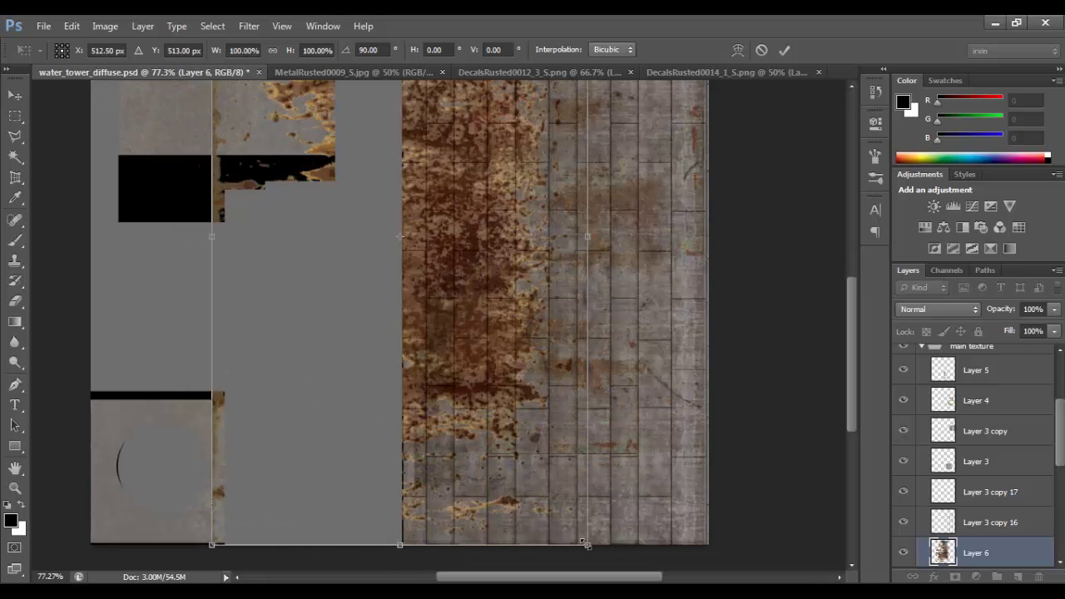
mouse_move(587, 545)
mouse_down()
mouse_move(402, 327)
mouse_move(637, 414)
mouse_up()
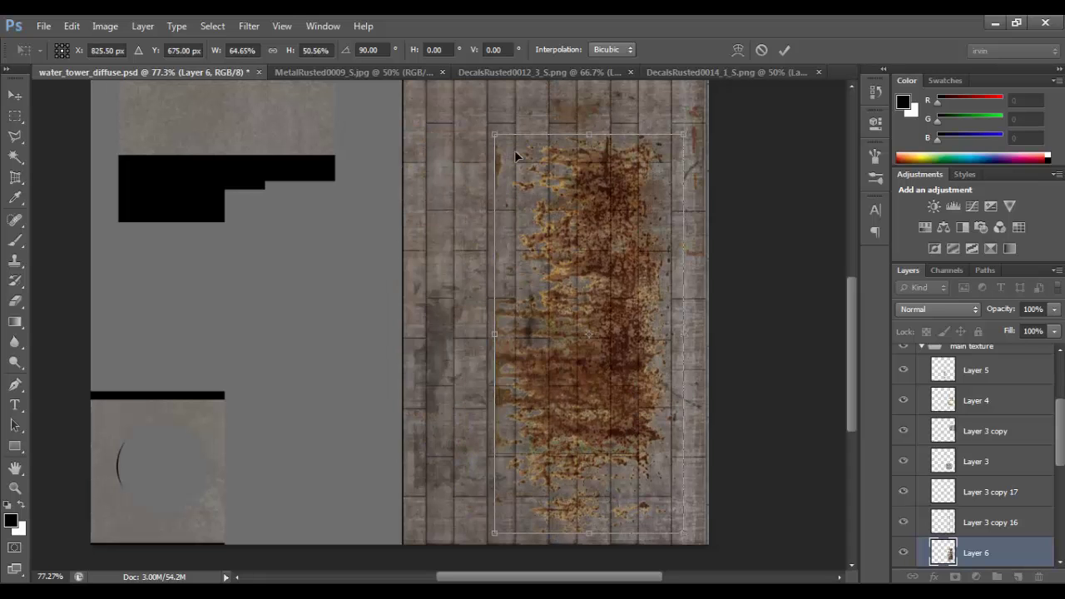
drag(491, 132, 549, 247)
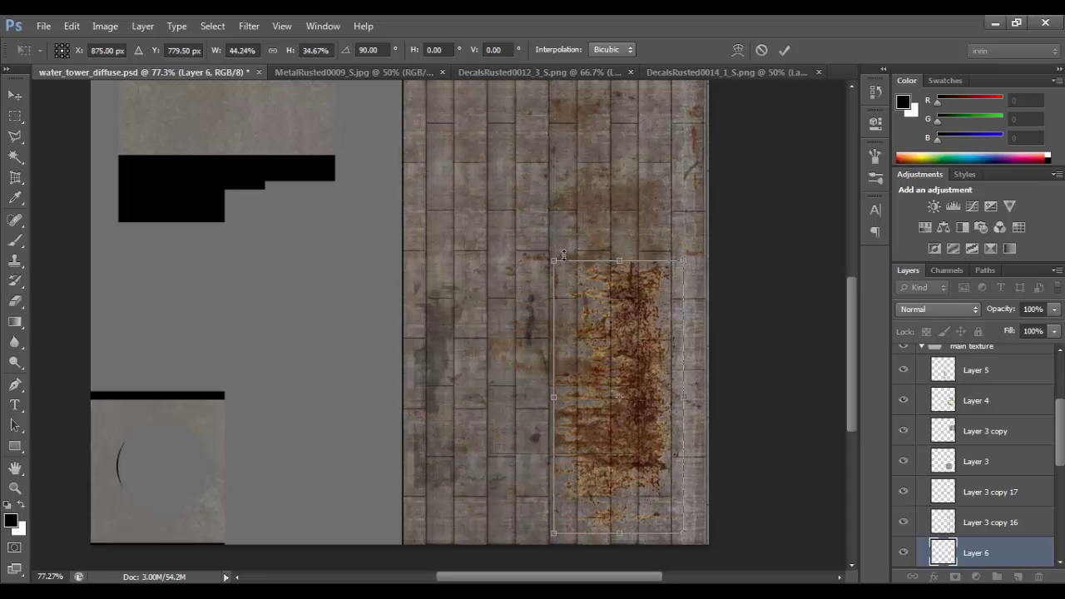
key(Return)
Blend the rust-drip layer with Darken at 58% opacity.
drag(648, 369, 827, 358)
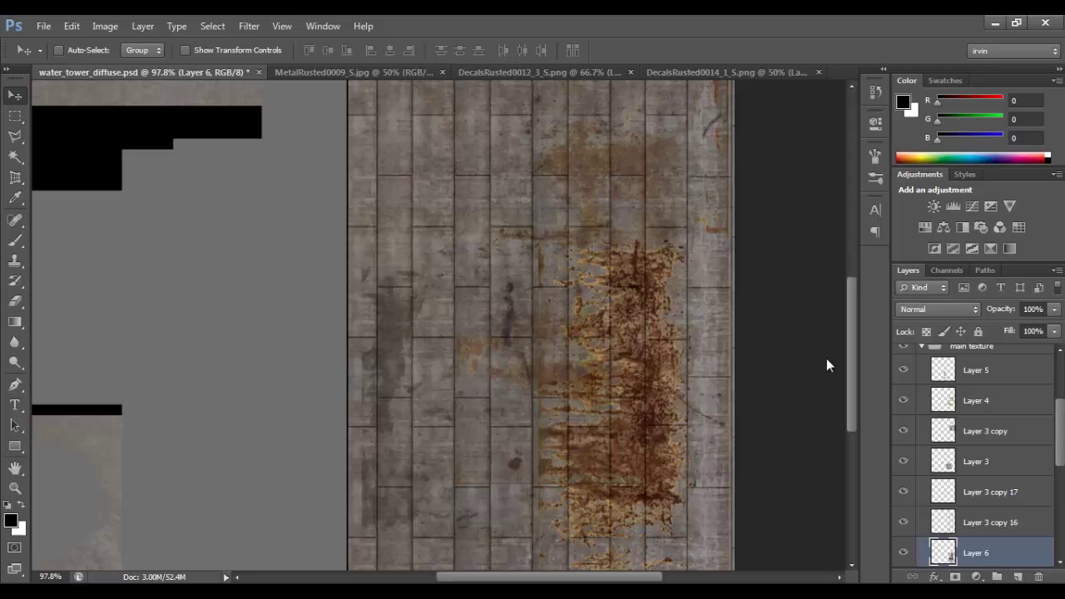
click(959, 310)
click(924, 60)
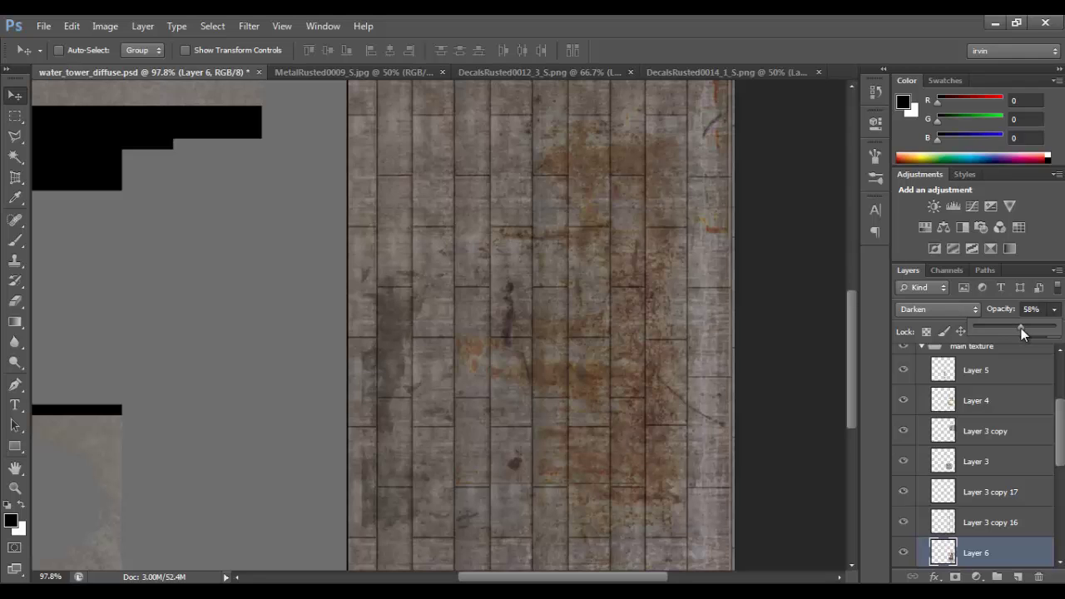
key(alt+Tab)
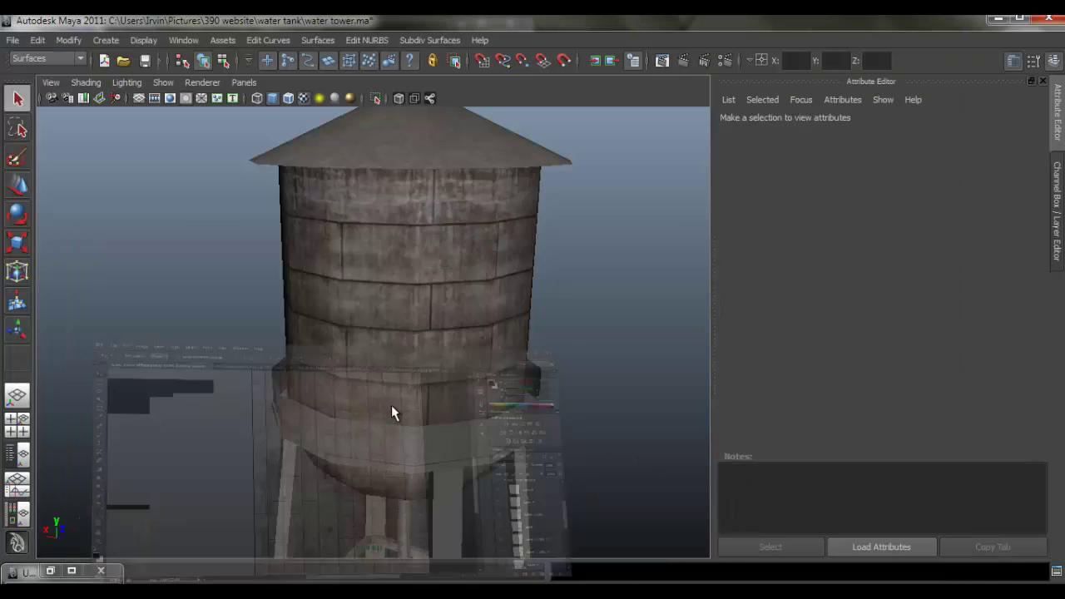
Reload psdFileTex1 on the tank in Maya, then drop Layer 6 to 47% and nudge it.
click(423, 316)
click(1015, 304)
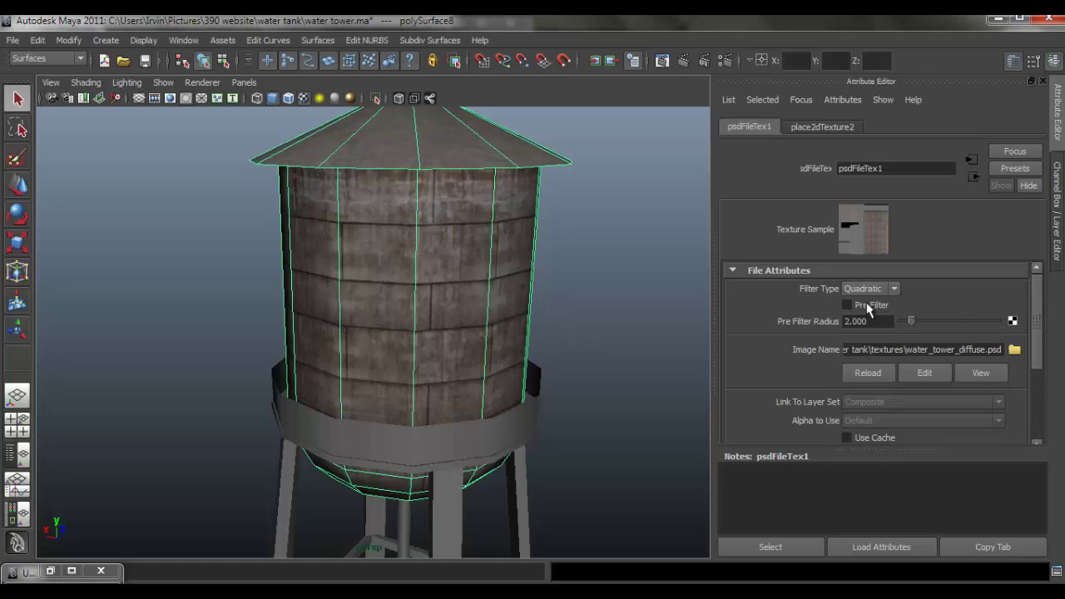
click(578, 337)
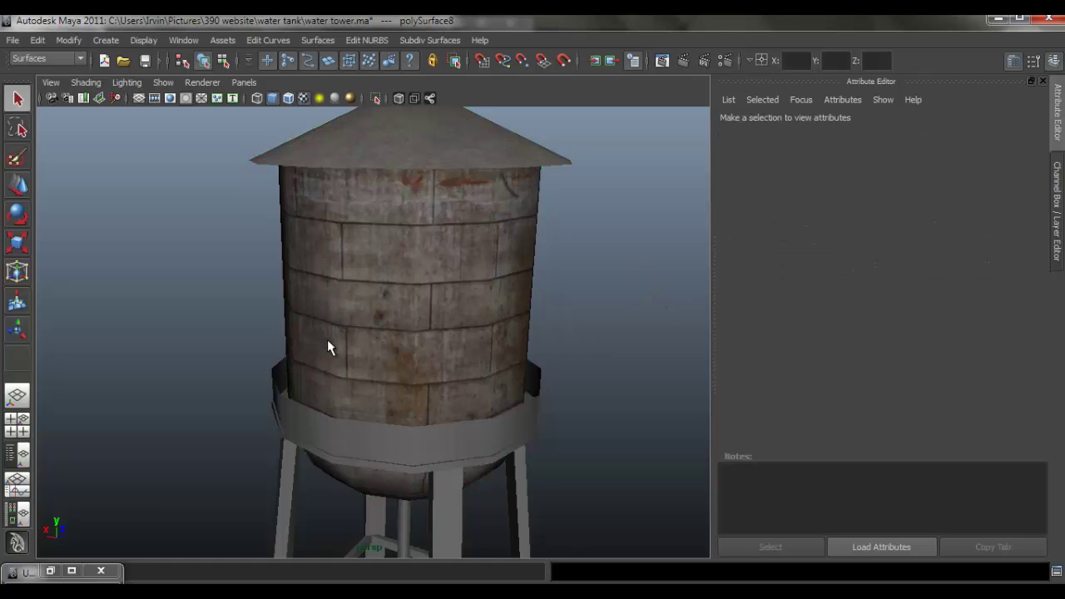
mouse_move(327, 348)
mouse_down()
mouse_move(742, 348)
mouse_move(725, 305)
mouse_move(704, 367)
mouse_move(555, 352)
mouse_move(604, 269)
mouse_move(537, 261)
mouse_move(554, 319)
mouse_move(485, 314)
mouse_move(544, 330)
mouse_move(364, 300)
mouse_move(534, 294)
mouse_move(255, 302)
mouse_move(392, 311)
mouse_move(350, 330)
mouse_move(431, 319)
mouse_move(266, 290)
mouse_move(172, 311)
mouse_move(145, 293)
mouse_move(231, 286)
mouse_move(375, 309)
mouse_move(349, 264)
mouse_move(404, 289)
mouse_move(233, 288)
mouse_move(333, 300)
mouse_move(277, 301)
mouse_up()
scroll(485, 314, down, 3)
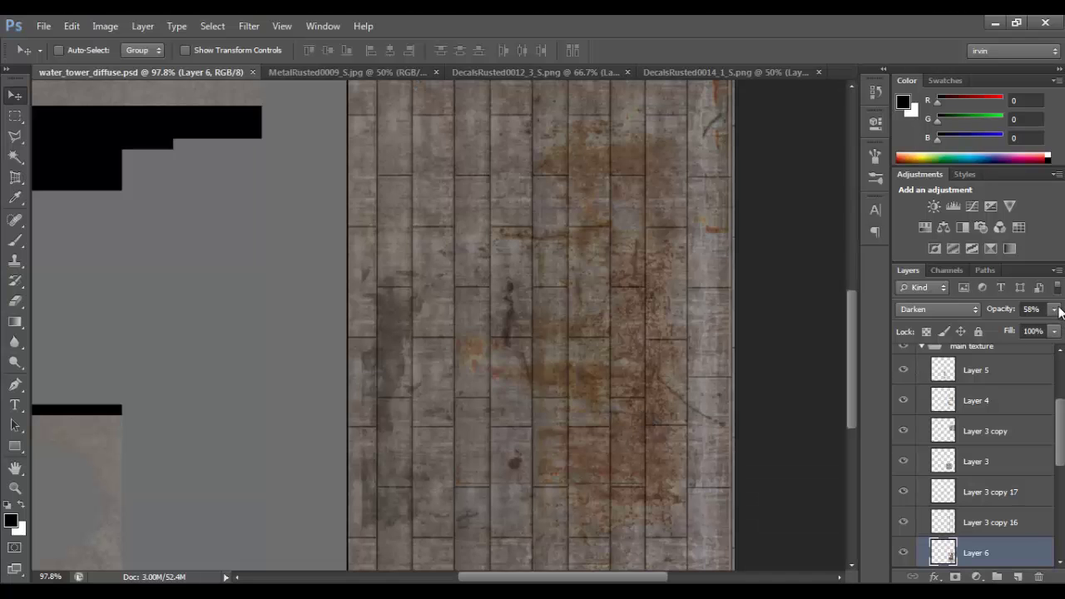
mouse_move(1054, 310)
mouse_down()
mouse_move(1002, 327)
mouse_move(1017, 324)
mouse_up()
mouse_move(652, 428)
mouse_down()
mouse_move(706, 435)
mouse_move(699, 472)
mouse_move(704, 440)
mouse_move(667, 410)
mouse_up()
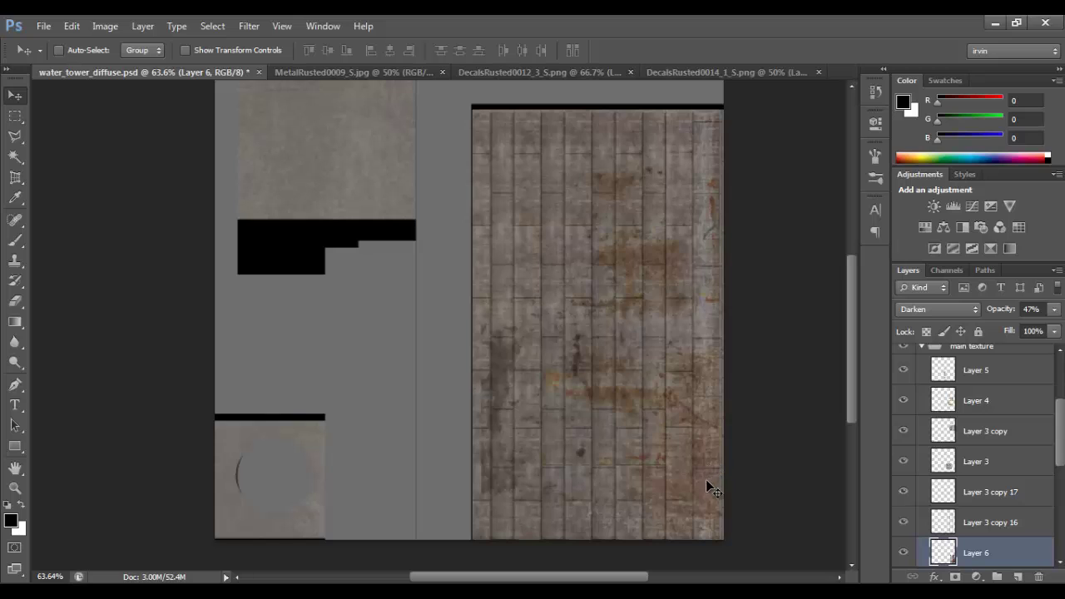
Copy Layer 6 up and left, fade the copy to 24% opacity, and save.
mouse_move(707, 482)
mouse_down()
mouse_move(548, 233)
mouse_move(557, 245)
mouse_up()
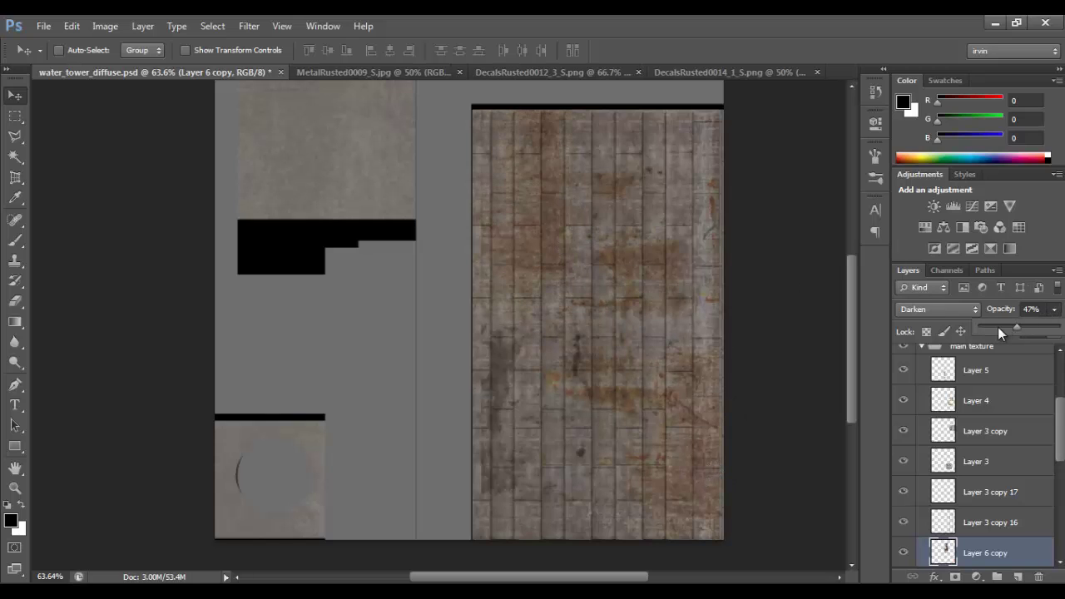
click(999, 327)
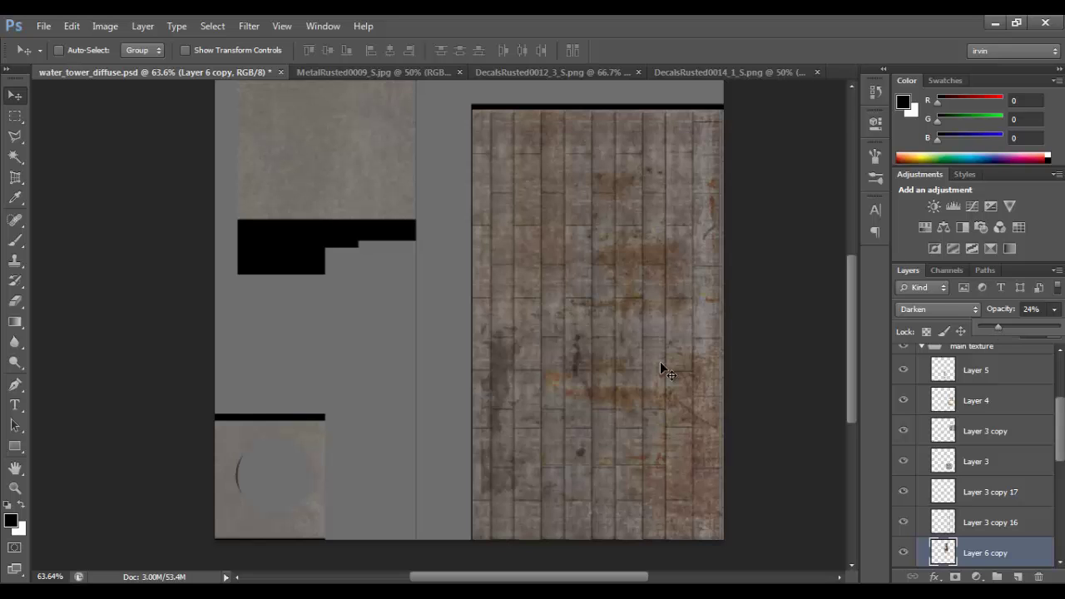
scroll(682, 400, up, 3)
scroll(690, 405, up, 3)
key(ctrl+s)
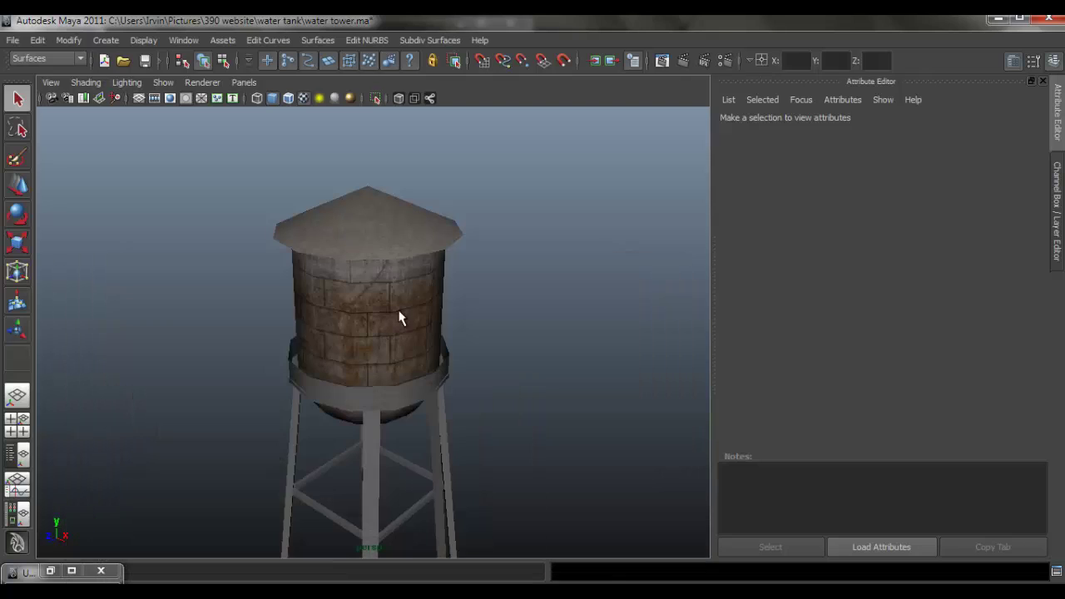
Reload psdFileTex1 on the water tower, zoom in on the rust, then return to Photoshop.
click(400, 316)
click(1013, 309)
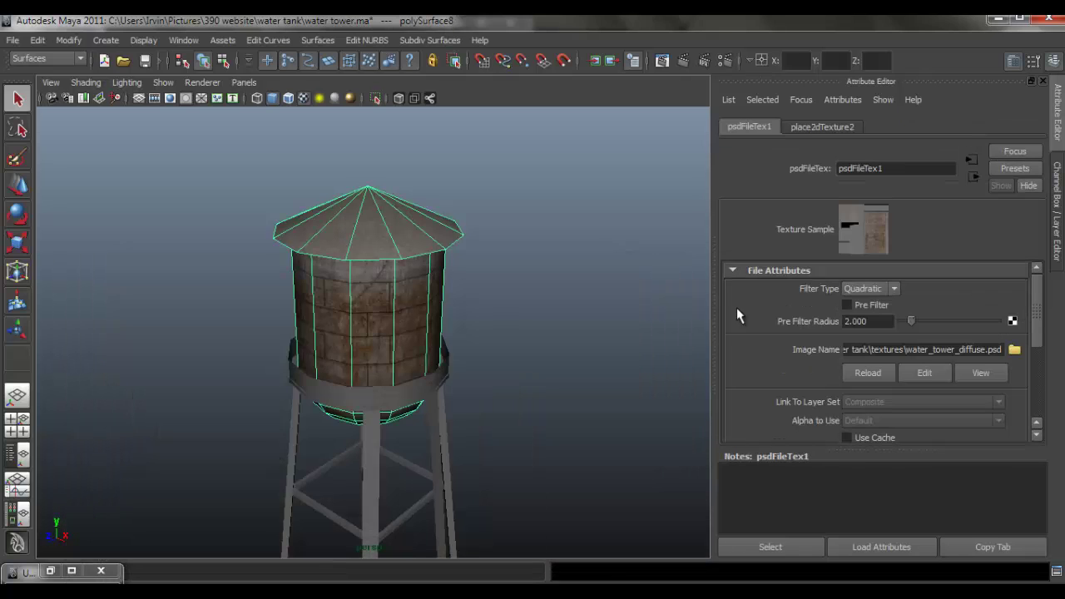
click(564, 317)
mouse_move(454, 376)
mouse_down()
mouse_move(487, 372)
mouse_move(185, 383)
mouse_move(491, 414)
mouse_up()
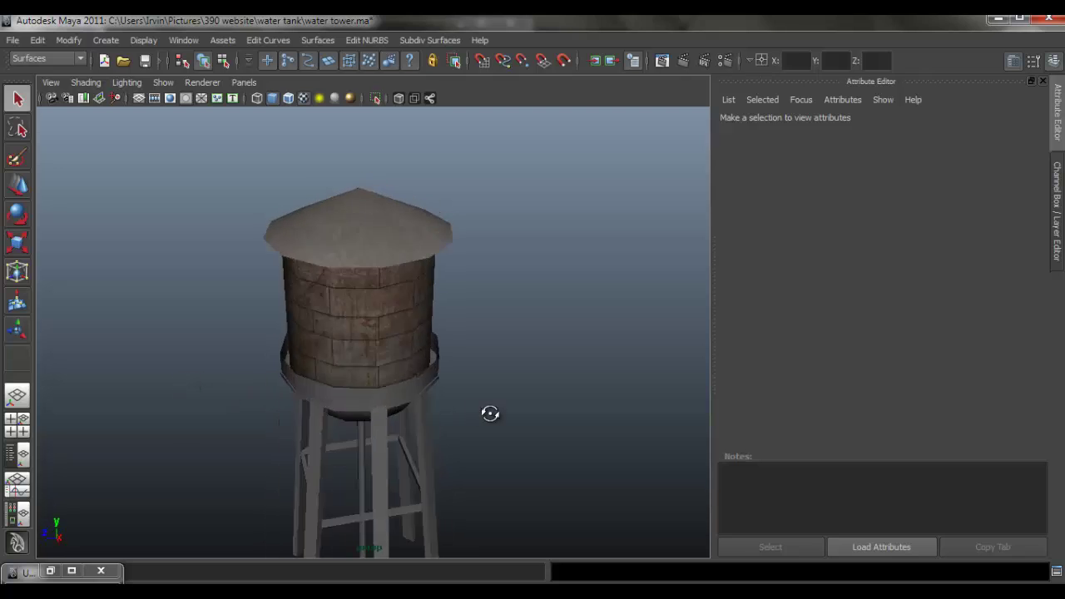
scroll(352, 374, up, 2)
scroll(388, 394, up, 2)
scroll(388, 395, up, 2)
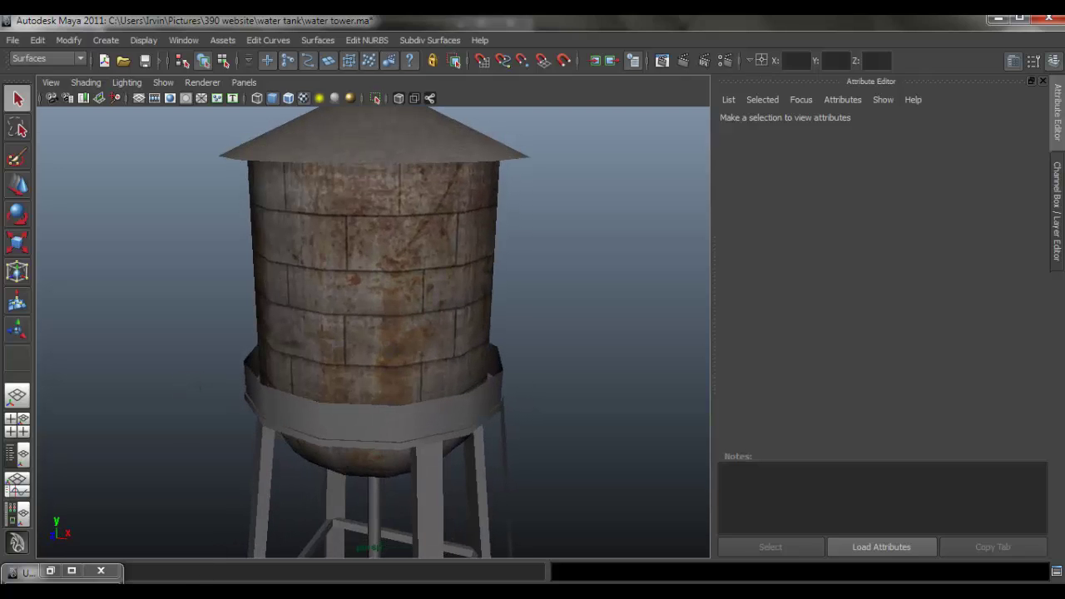
key(alt+Tab)
scroll(624, 360, down, 3)
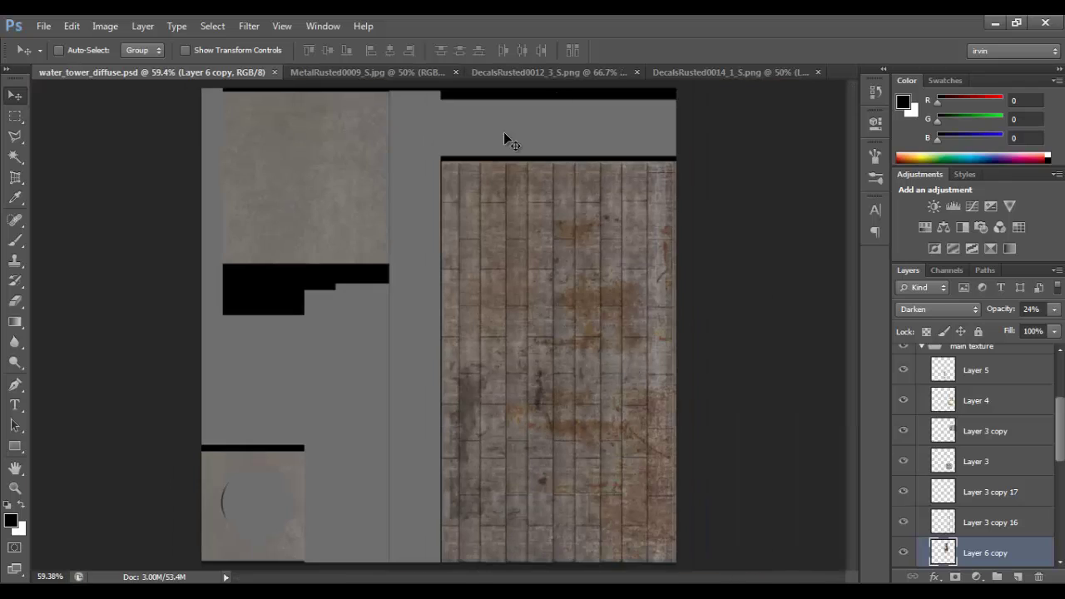
Close the DecalsRusted0012 and MetalRusted0009 image tabs.
click(572, 75)
click(632, 73)
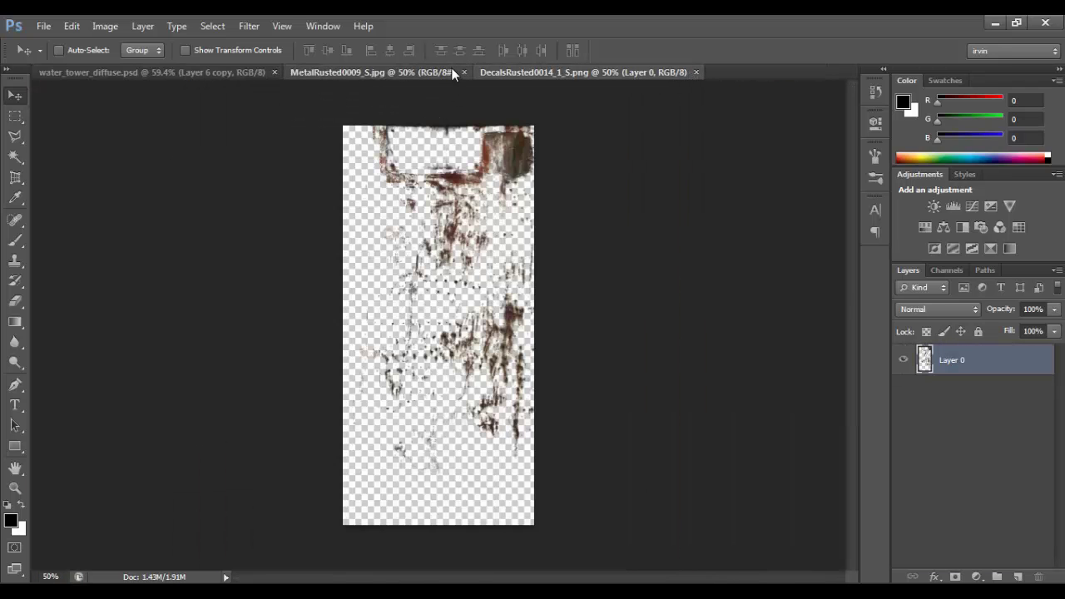
click(452, 72)
click(463, 72)
Open the DecalLeakingMossy0009_1_S and DecalLeakingRusty0002_1_S decal files.
key(ctrl+o)
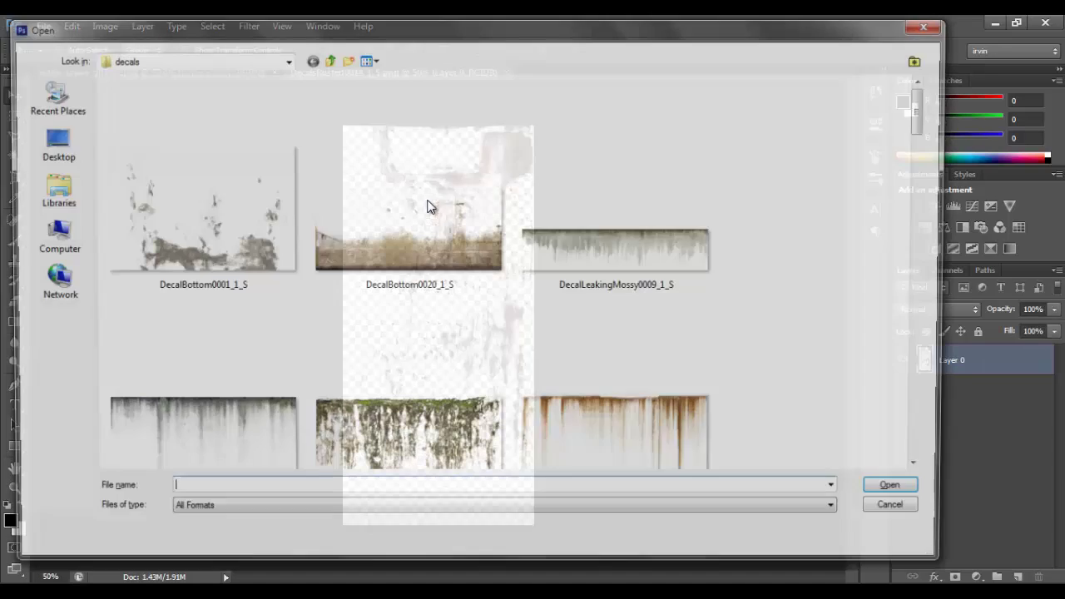
click(655, 433)
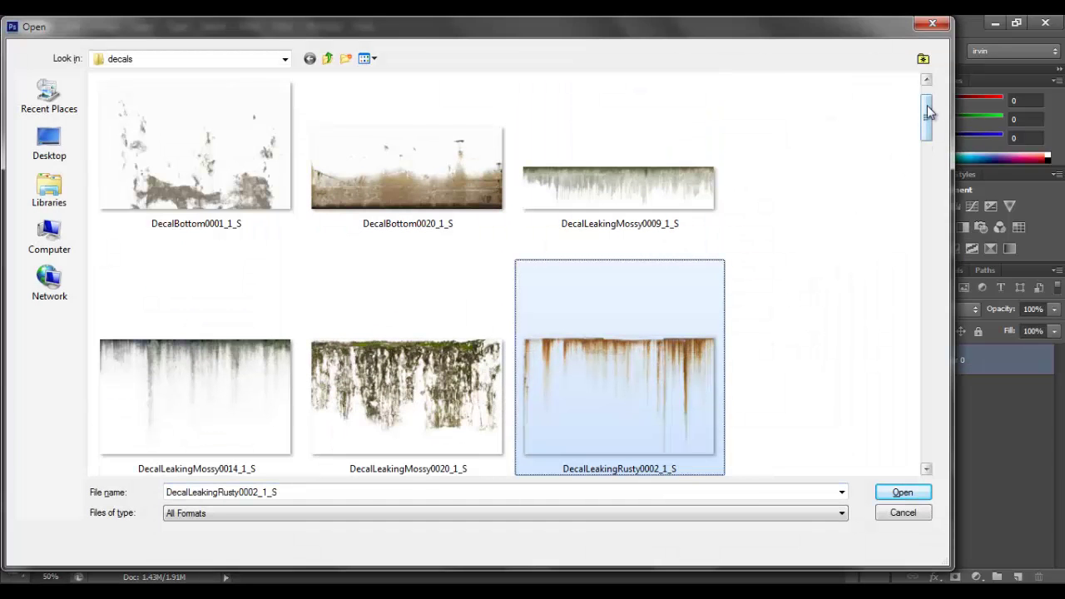
shift+click(677, 208)
click(677, 205)
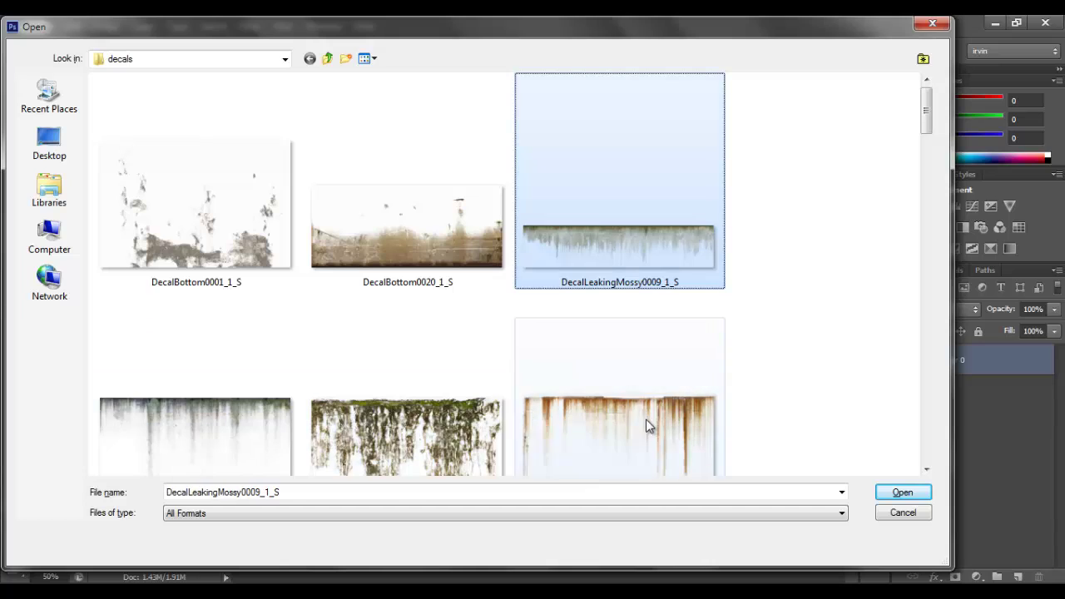
ctrl+click(645, 419)
key(Return)
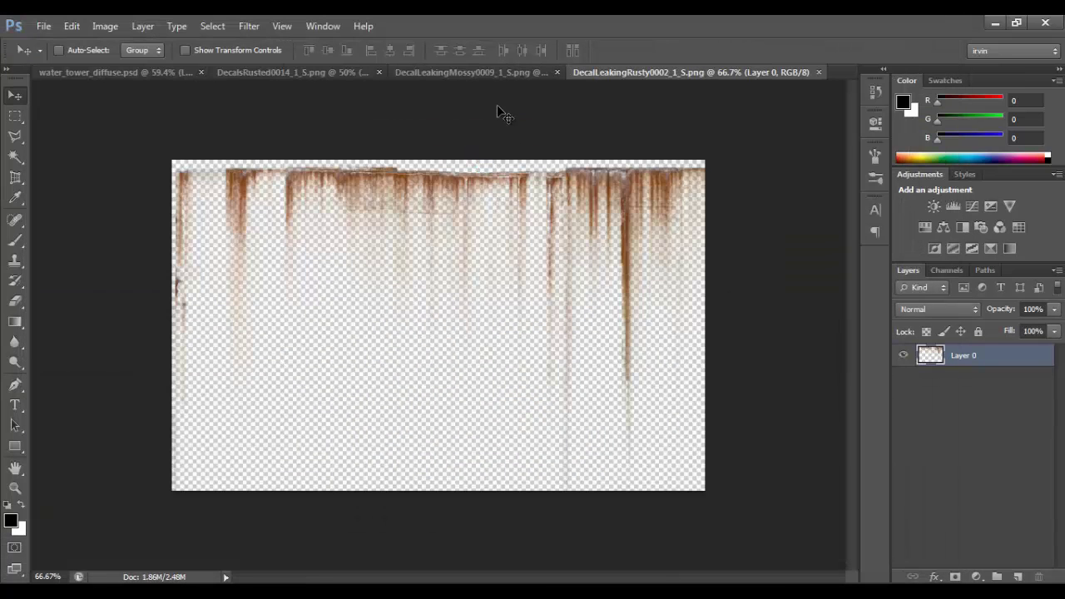
Copy the Mossy0009 drip decal into the tank texture and rotate it upright by 90°.
click(508, 72)
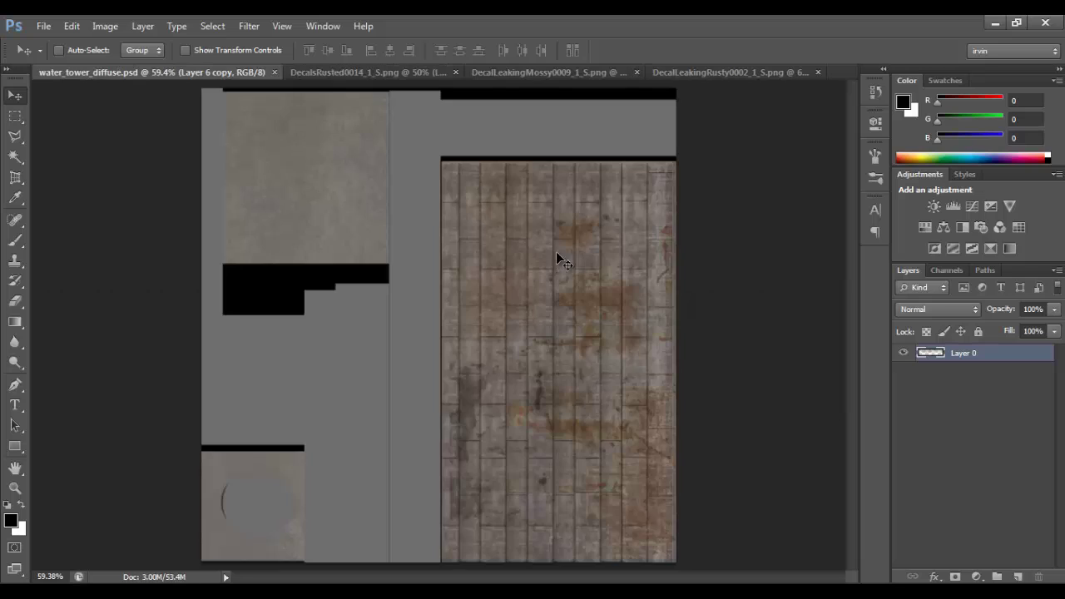
drag(125, 70, 620, 290)
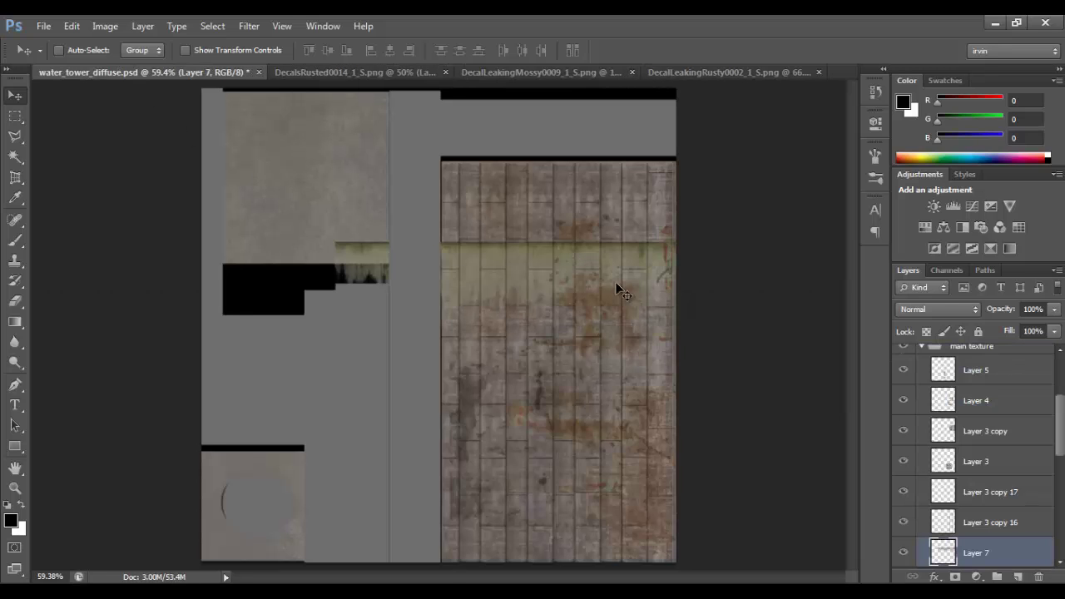
key(ctrl+t)
drag(818, 322, 475, 464)
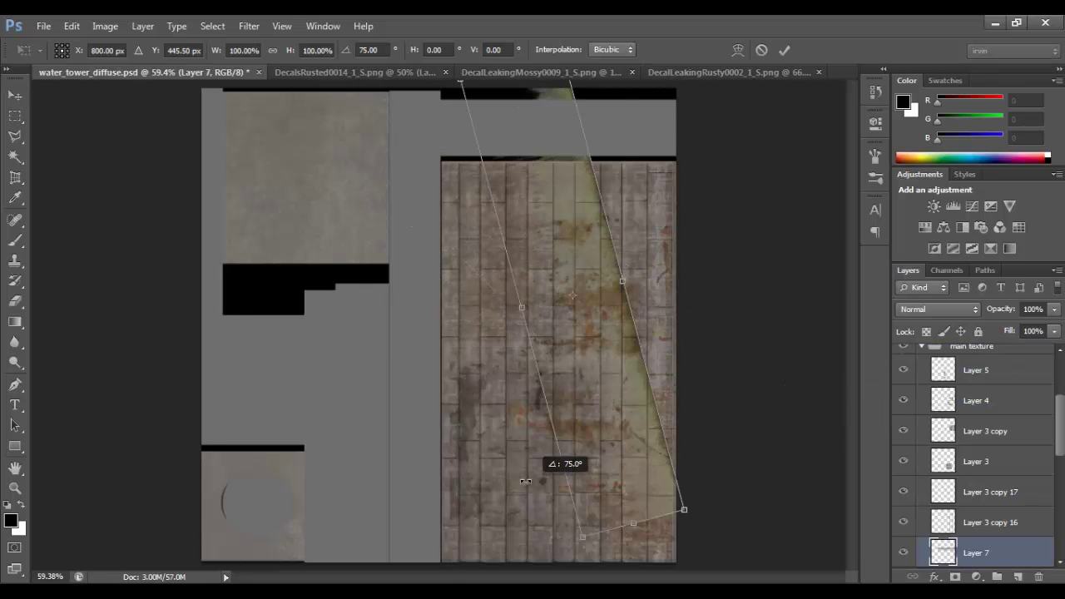
mouse_move(617, 429)
mouse_down()
mouse_move(628, 408)
mouse_move(617, 410)
mouse_up()
key(Return)
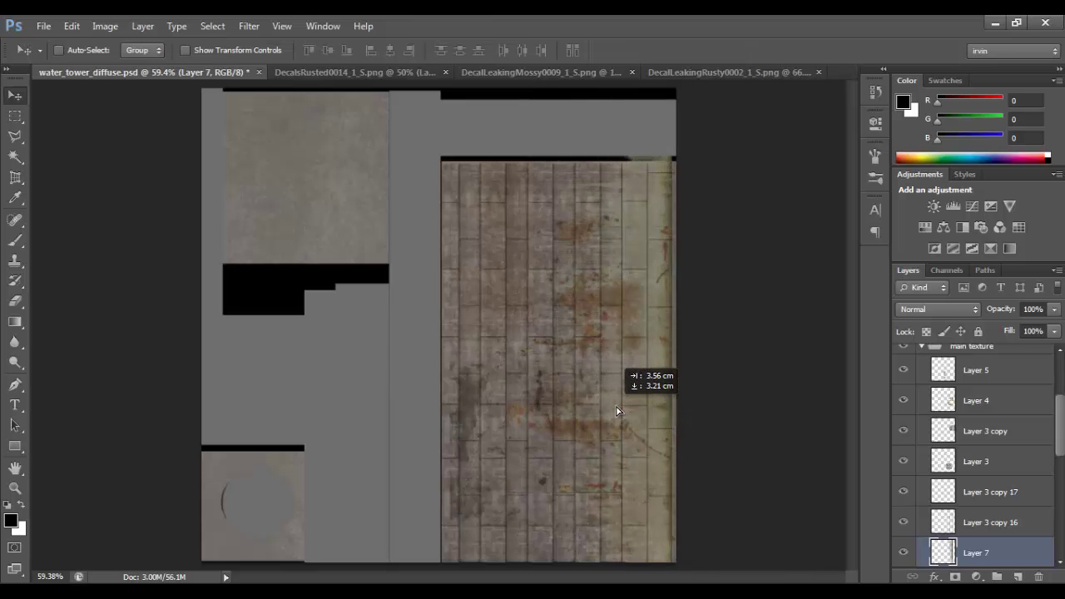
Set the new decal layer to Multiply, check it against the UV wireframe, and save.
click(957, 309)
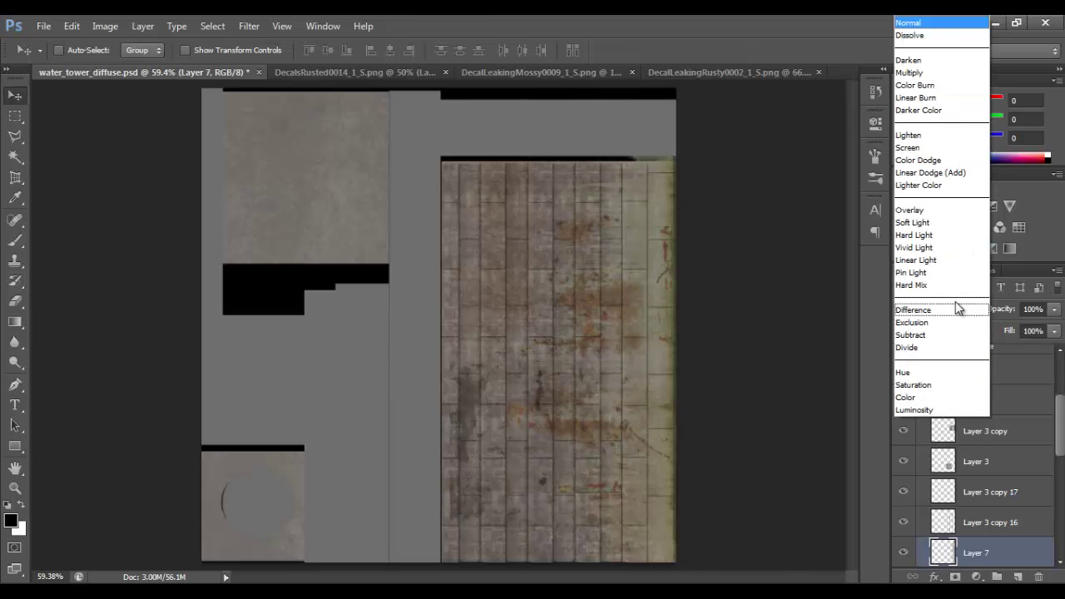
click(934, 74)
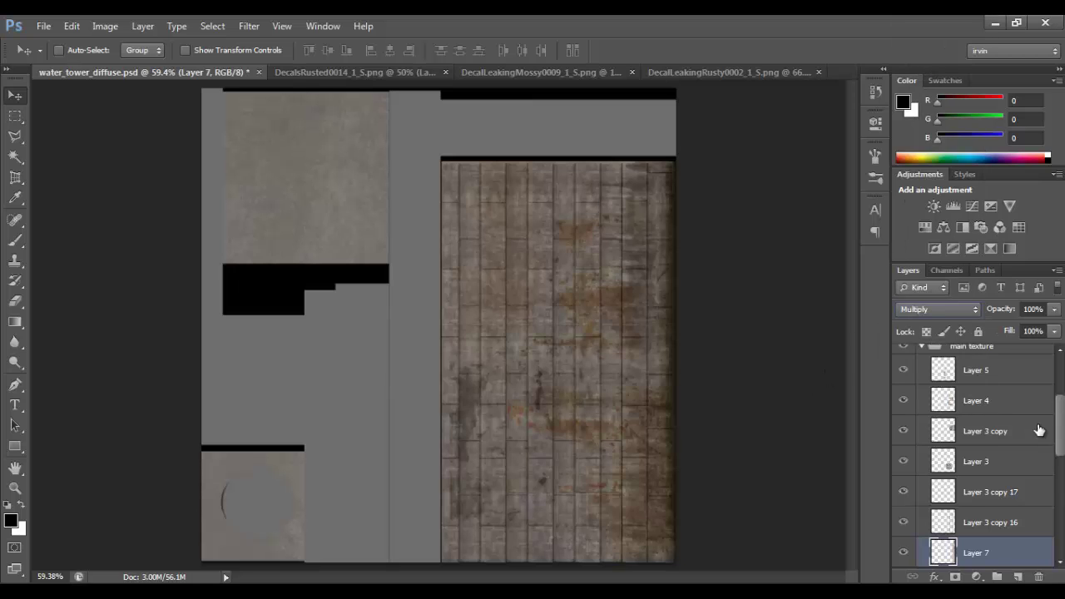
scroll(1039, 431, up, 5)
click(904, 360)
scroll(691, 442, up, 2)
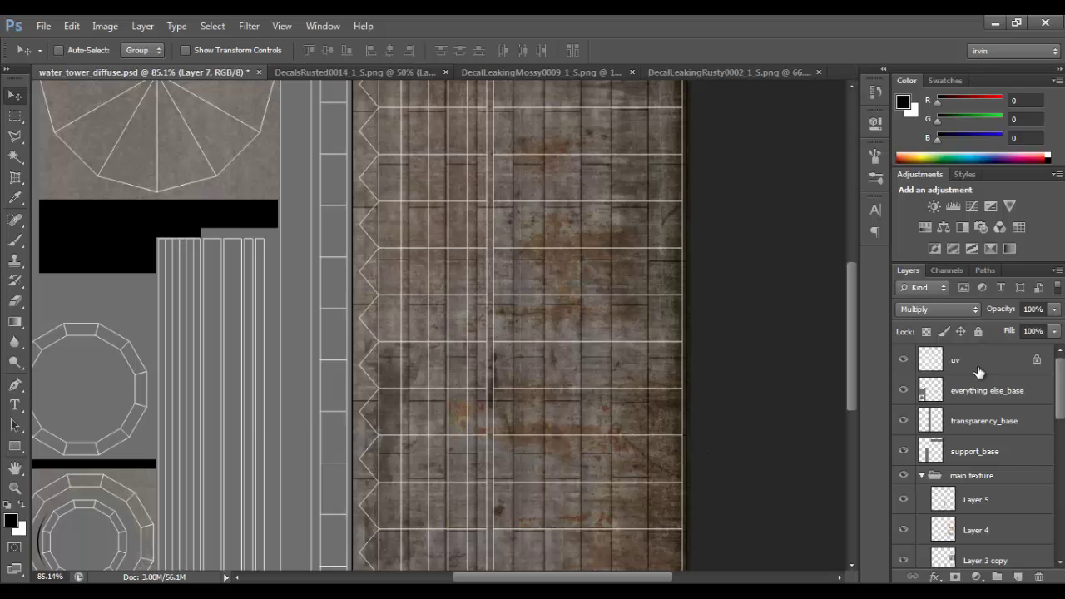
click(904, 359)
key(ctrl+s)
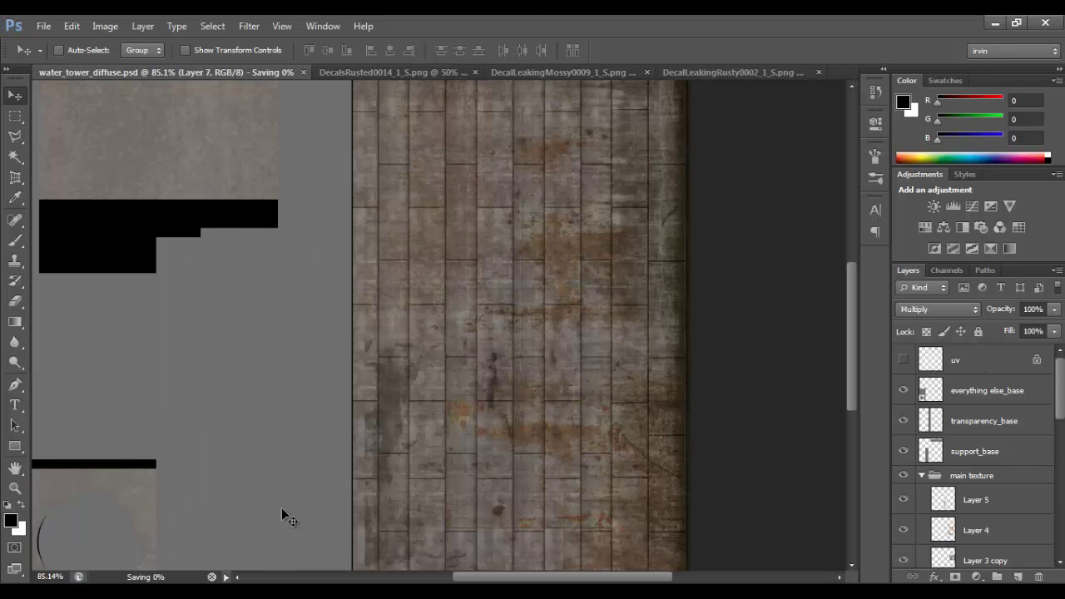
Reload psdFileTex1 in Maya and orbit to a lower, wider view of the tower.
key(alt+Tab)
click(368, 295)
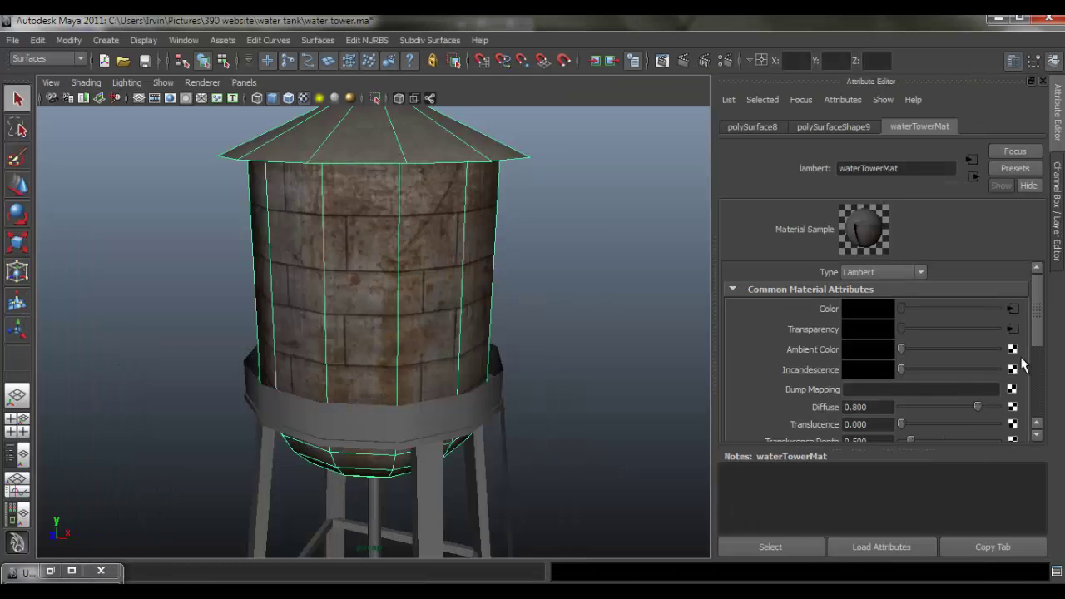
click(1014, 309)
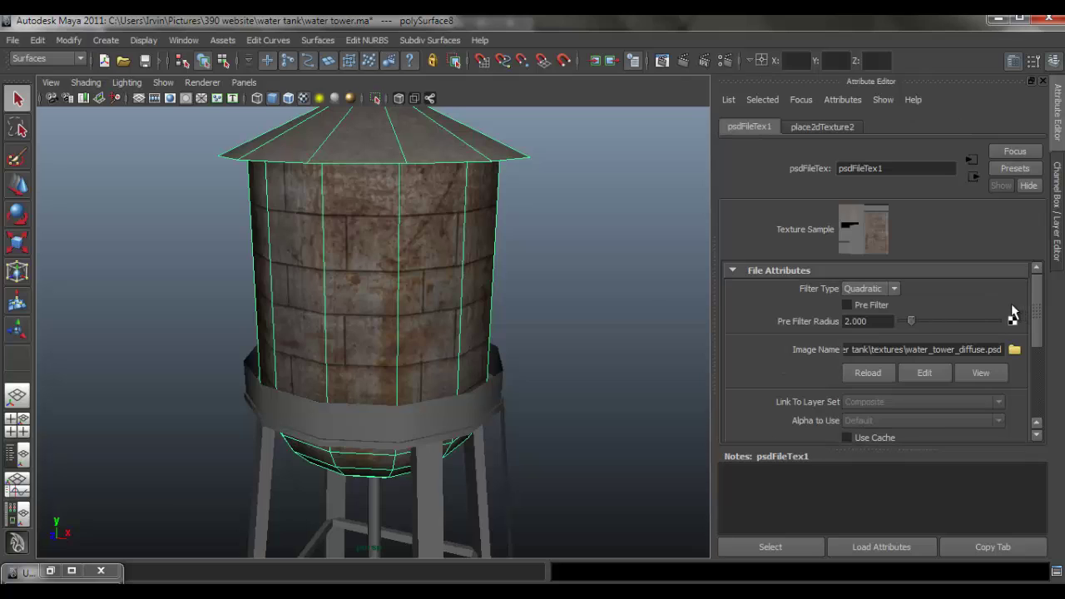
click(641, 287)
mouse_move(641, 287)
mouse_down()
mouse_move(488, 321)
mouse_move(428, 305)
mouse_move(552, 307)
mouse_move(442, 267)
mouse_up()
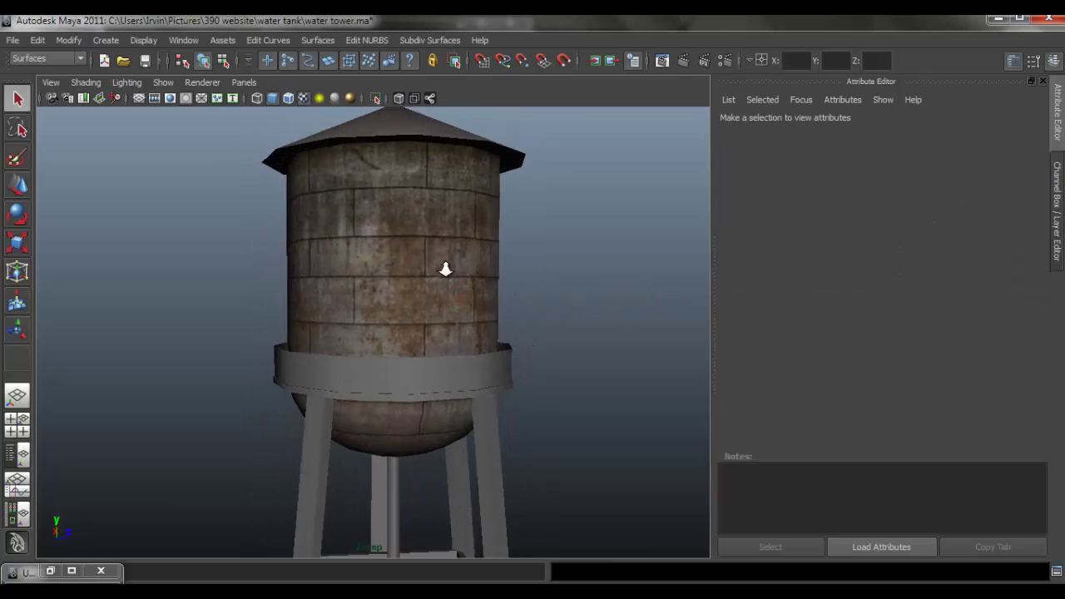
scroll(459, 305, down, 5)
scroll(402, 312, up, 2)
scroll(518, 395, up, 2)
scroll(518, 394, up, 1)
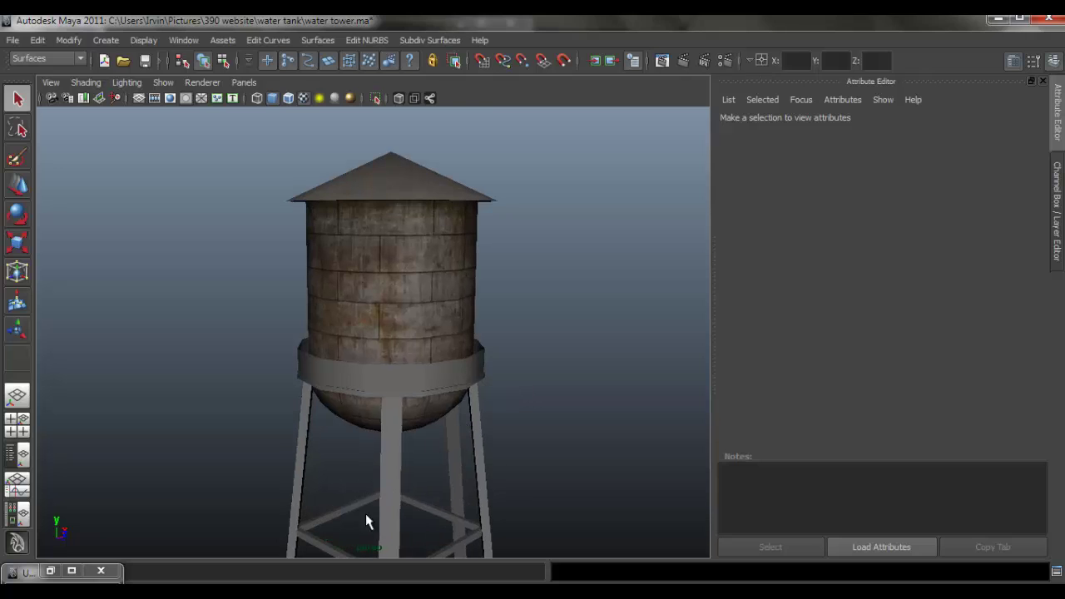
key(alt+Tab)
key(alt+Tab)
scroll(448, 327, up, 3)
drag(475, 352, 466, 356)
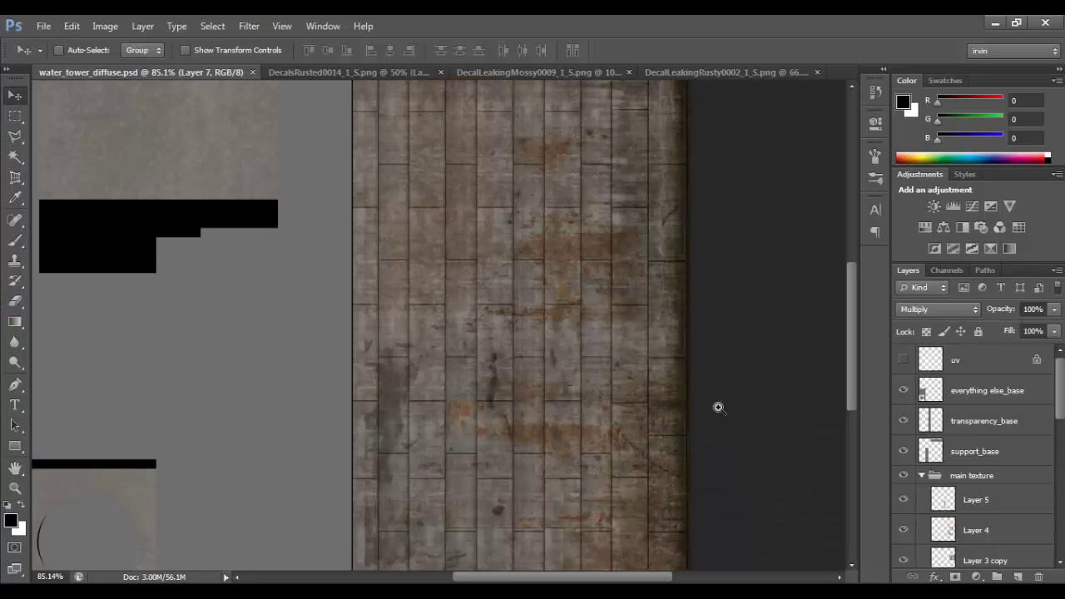
Shift the drip layer left, squeeze it into a thin vertical strip, and set 63% opacity.
drag(719, 407, 763, 451)
drag(637, 423, 556, 427)
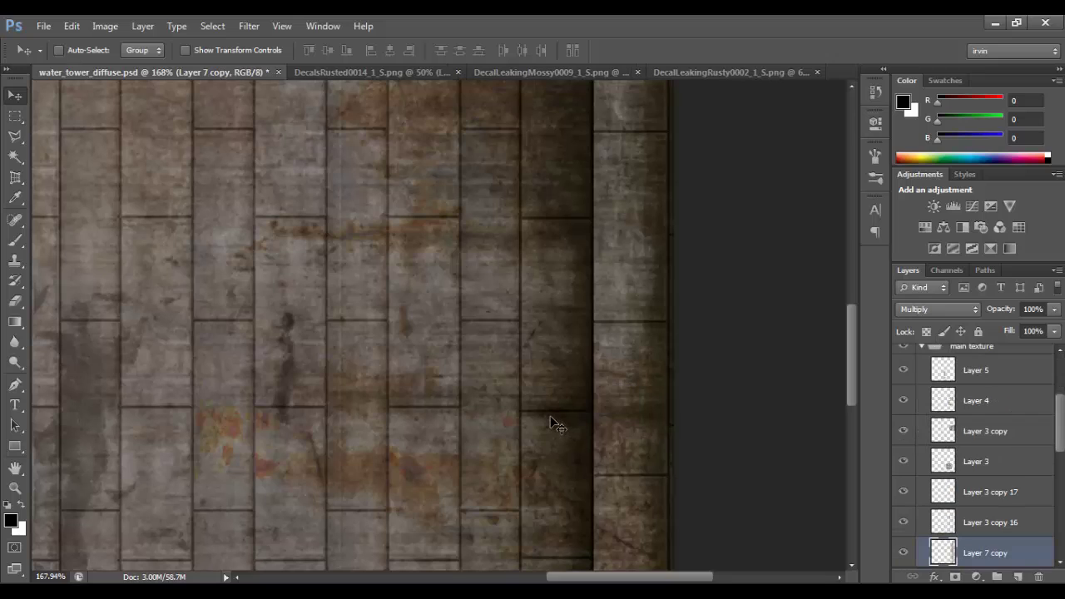
key(ctrl+t)
drag(297, 220, 530, 240)
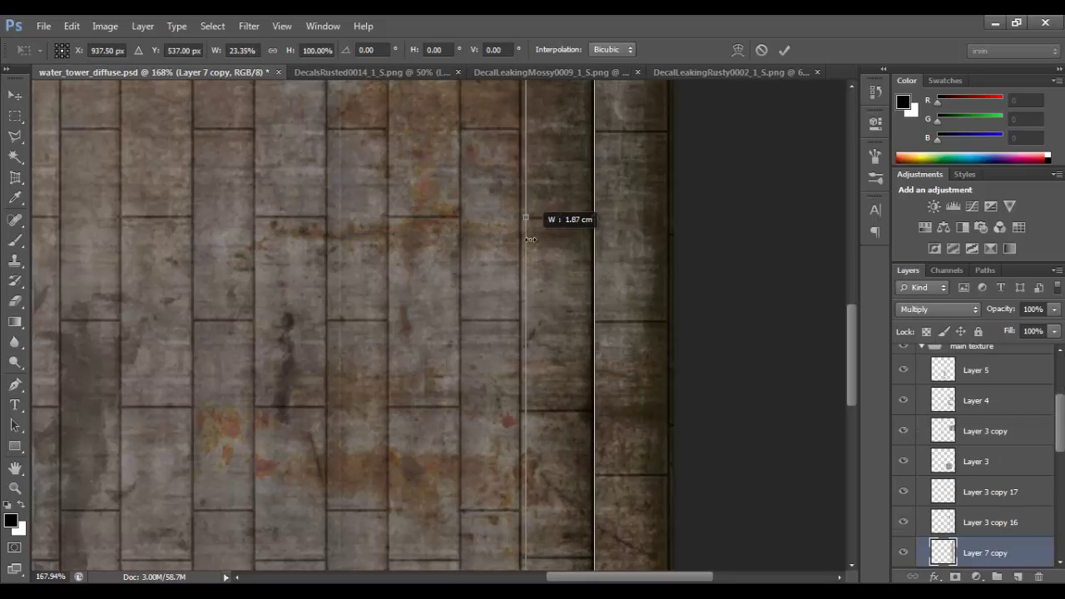
key(Return)
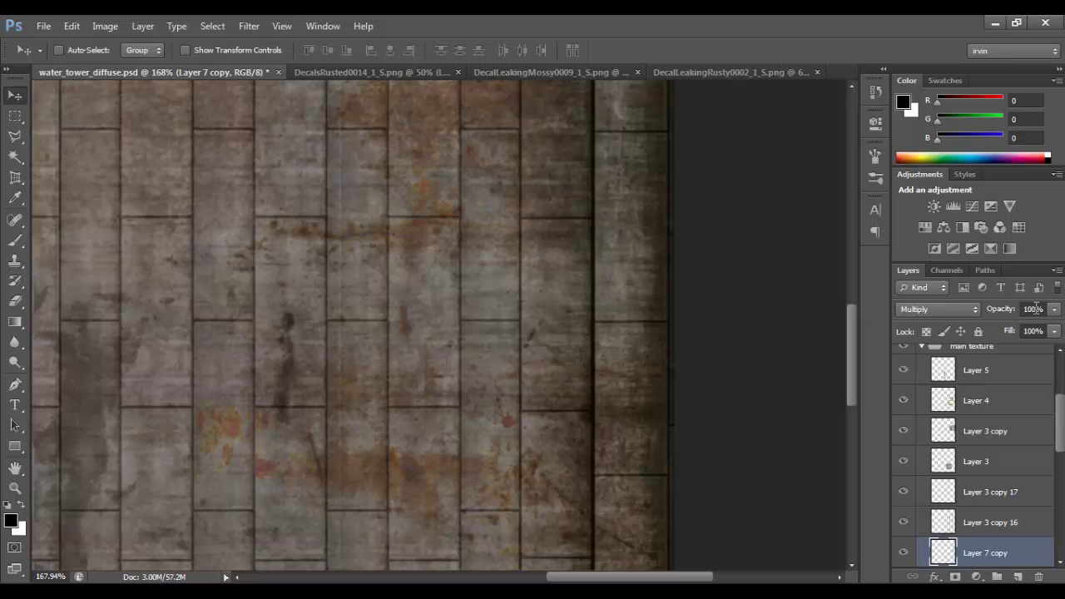
click(1025, 324)
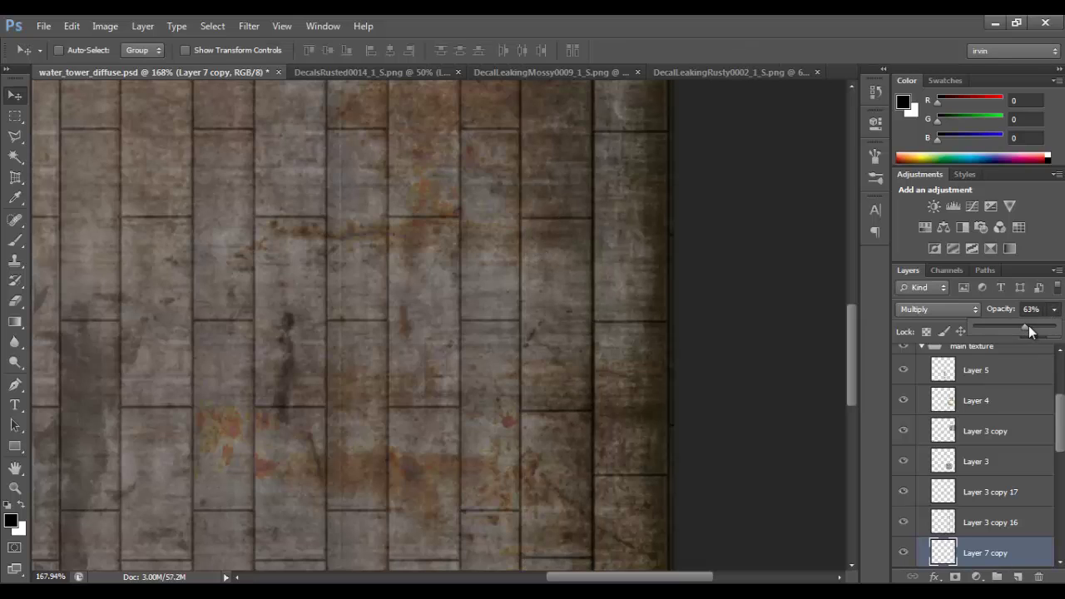
Place duplicate drip strips along several plank seams, nudging one to close a light gap.
drag(566, 401, 517, 403)
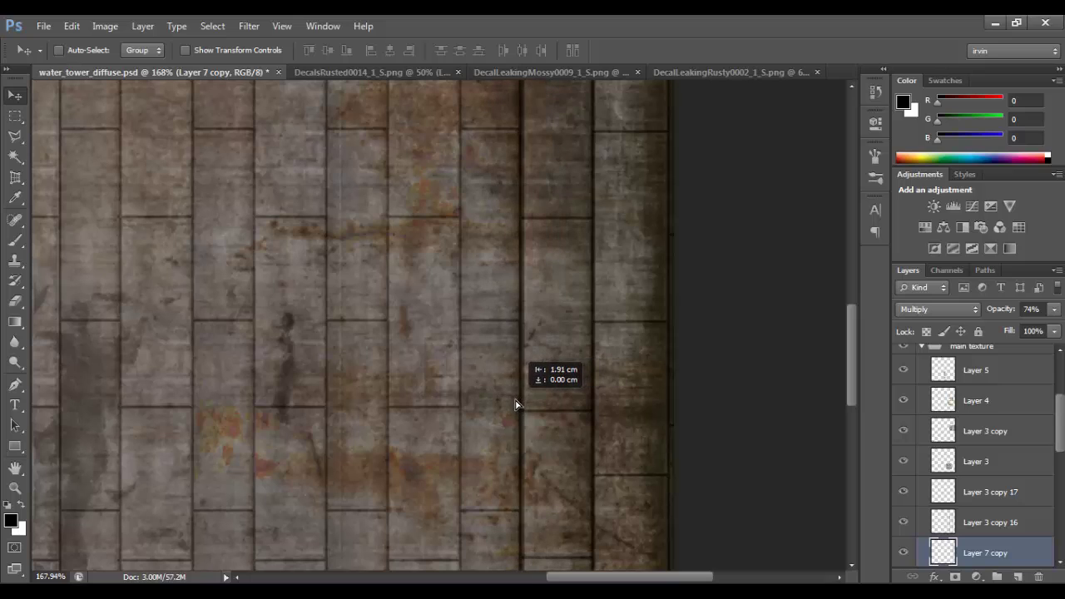
drag(514, 405, 462, 409)
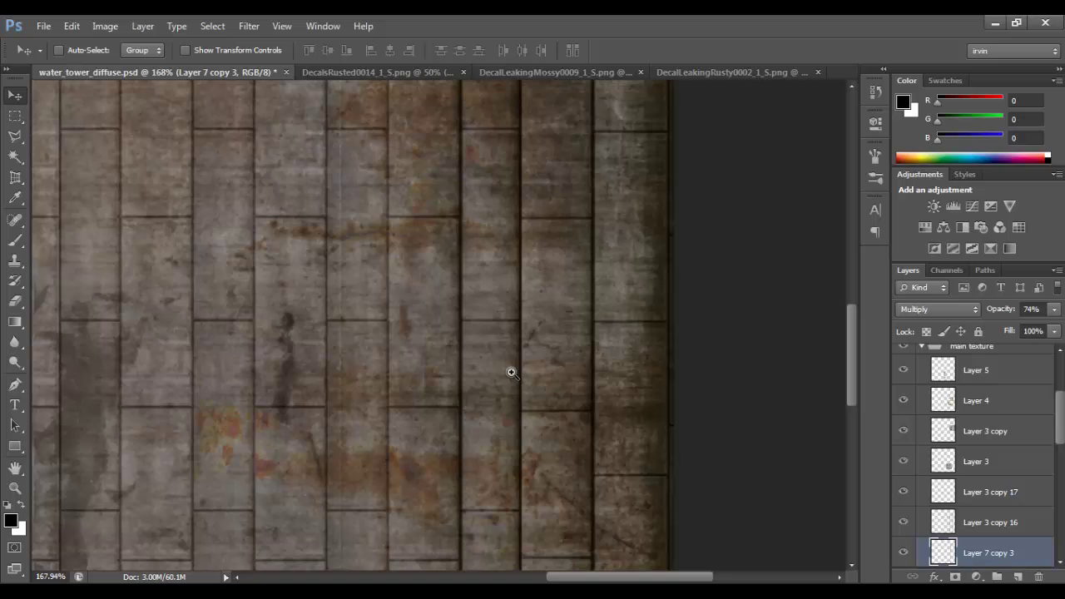
mouse_move(511, 373)
mouse_down()
mouse_move(469, 352)
mouse_move(485, 394)
mouse_move(507, 409)
mouse_move(409, 408)
mouse_move(518, 404)
mouse_move(458, 405)
mouse_up()
drag(452, 442, 279, 431)
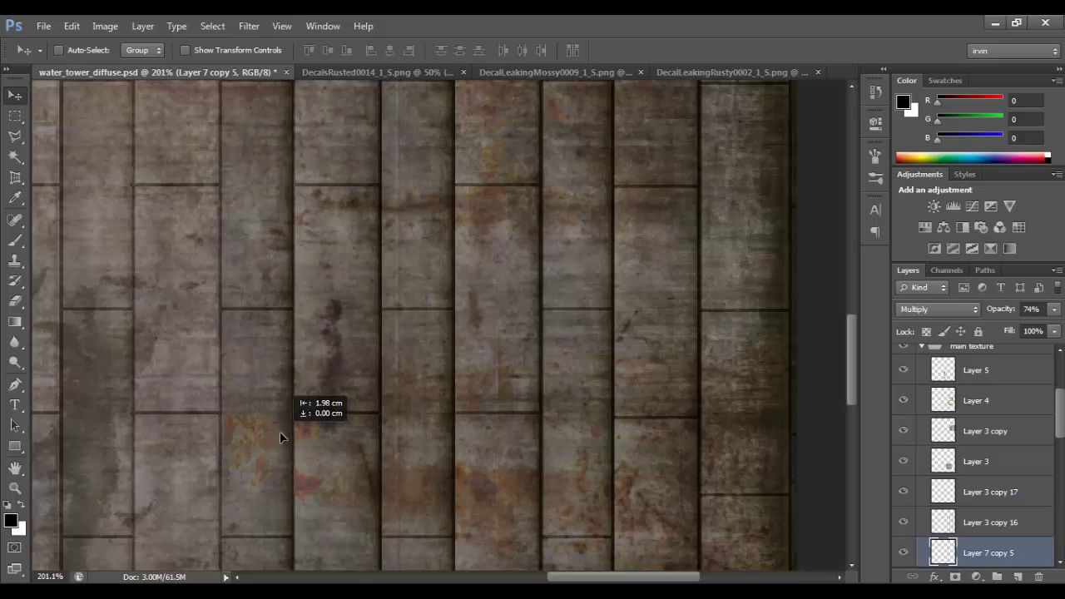
scroll(372, 411, down, 5)
drag(476, 352, 522, 316)
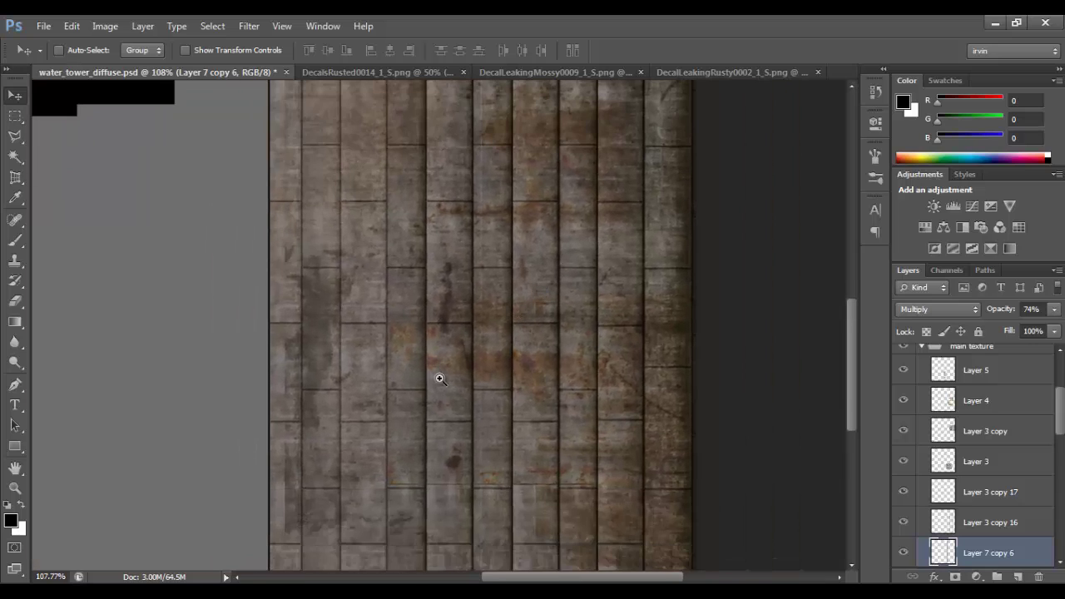
scroll(431, 387, up, 3)
mouse_move(430, 392)
mouse_down()
mouse_move(311, 398)
mouse_move(378, 405)
mouse_move(301, 388)
mouse_up()
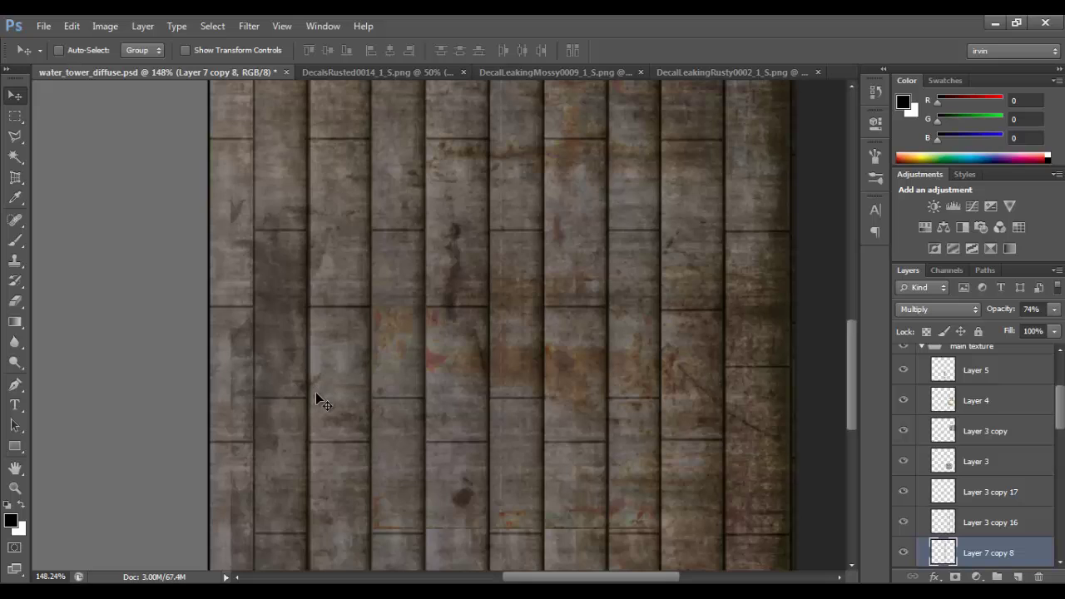
drag(316, 400, 250, 387)
key(Left)
key(Left)
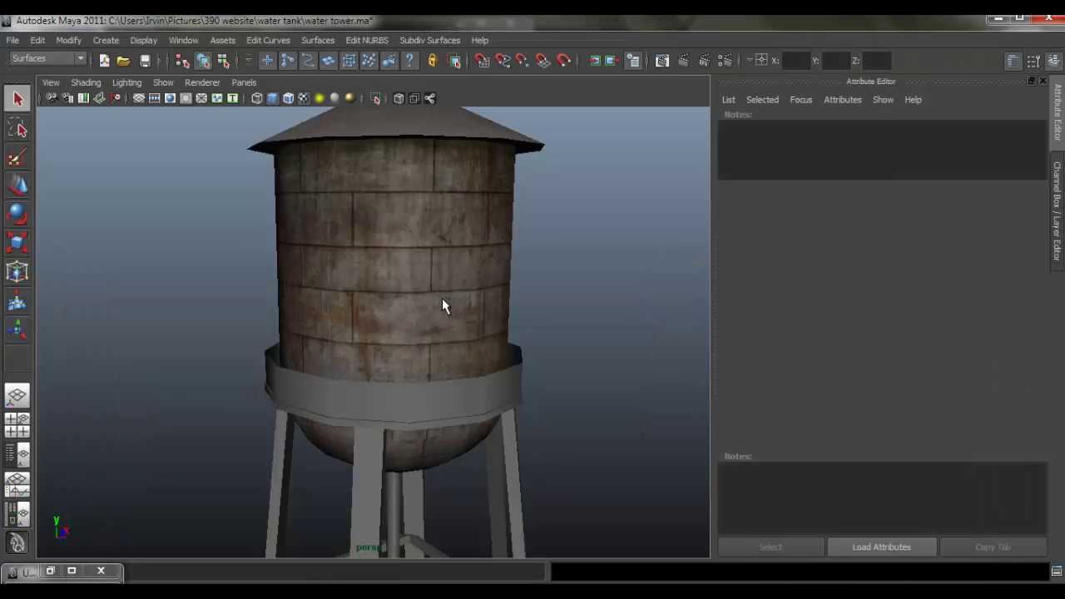
Reload psdFileTex1 on the tower in Maya and orbit around the textured model.
click(442, 301)
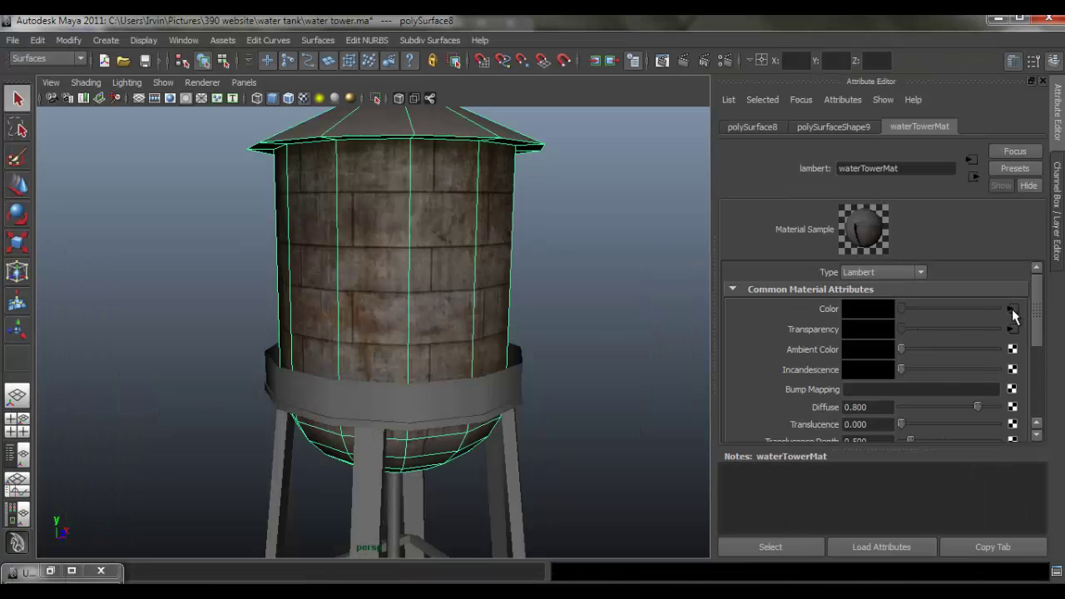
click(1012, 310)
click(591, 295)
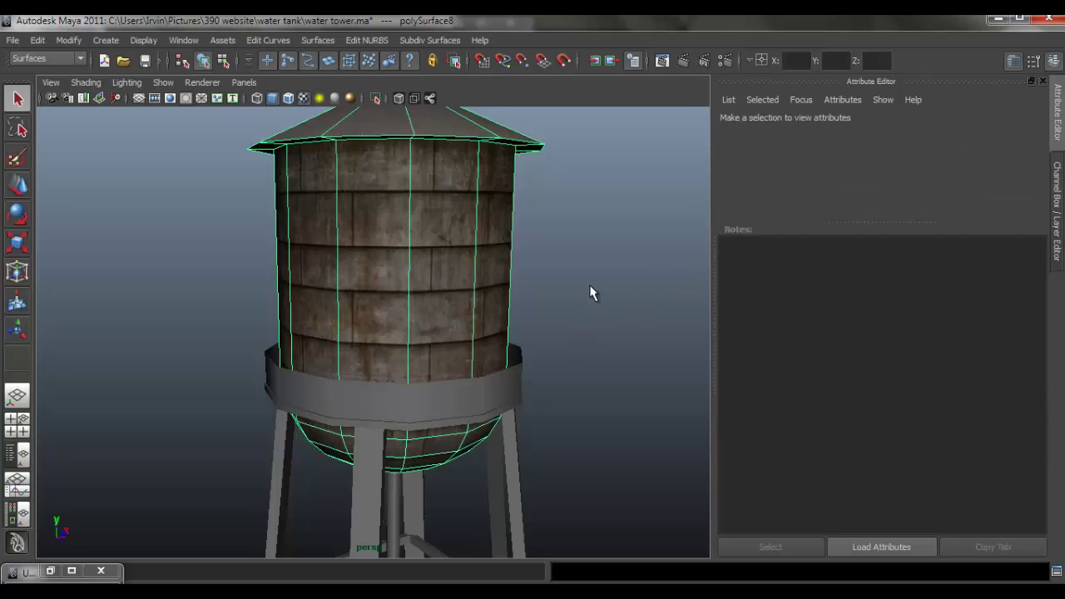
mouse_move(592, 295)
mouse_down()
mouse_move(490, 309)
mouse_move(455, 282)
mouse_move(481, 275)
mouse_move(458, 289)
mouse_move(348, 462)
mouse_up()
Back in Photoshop, toggle Layer 7 copy 9's visibility to compare the stains.
key(alt+Tab)
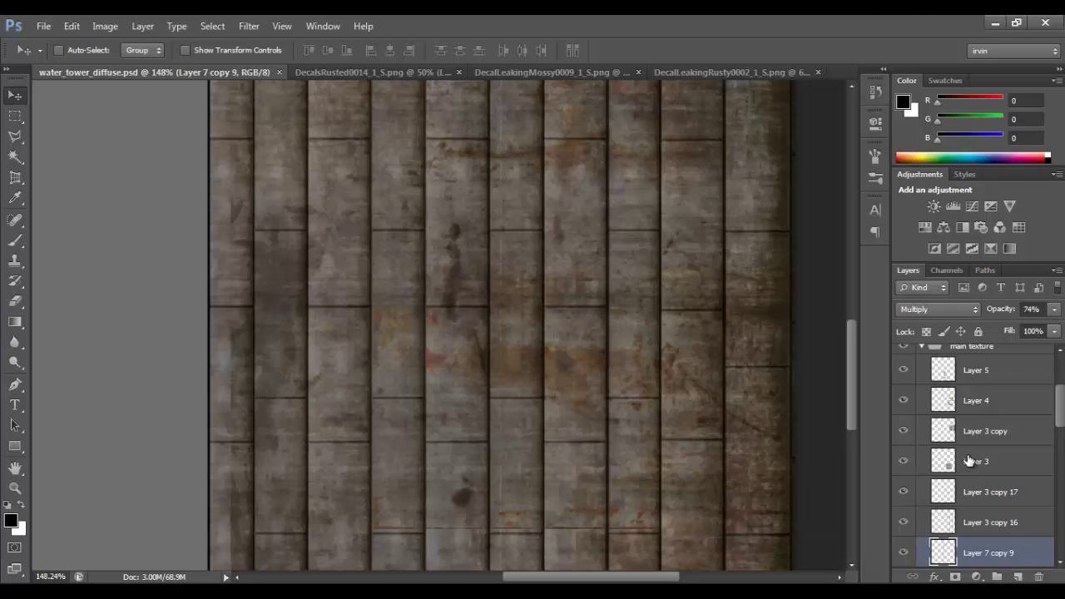
scroll(999, 536, down, 2)
click(904, 463)
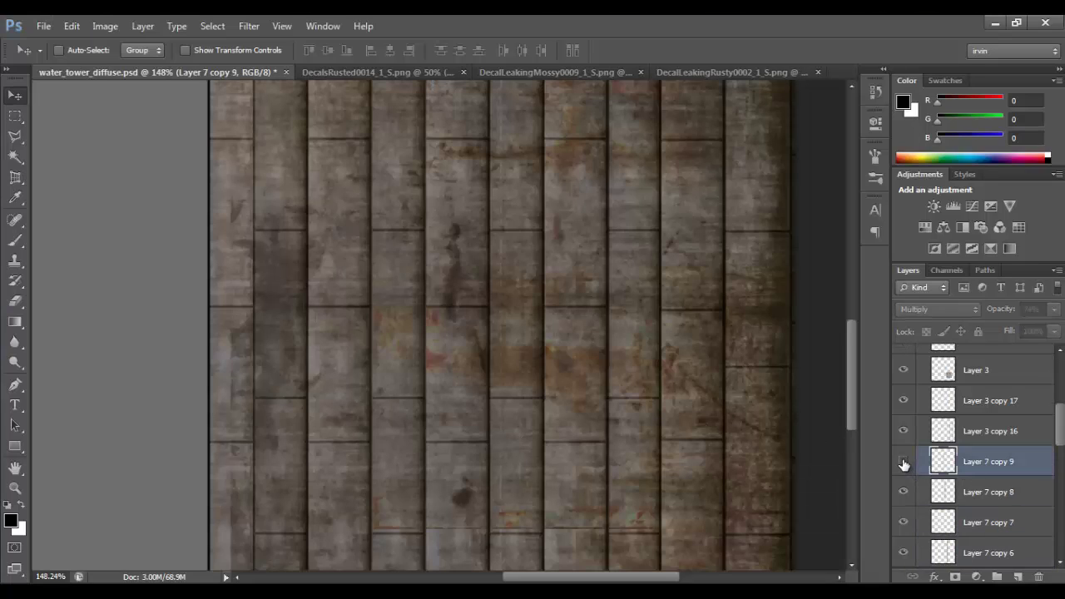
scroll(986, 499, down, 2)
scroll(989, 503, down, 1)
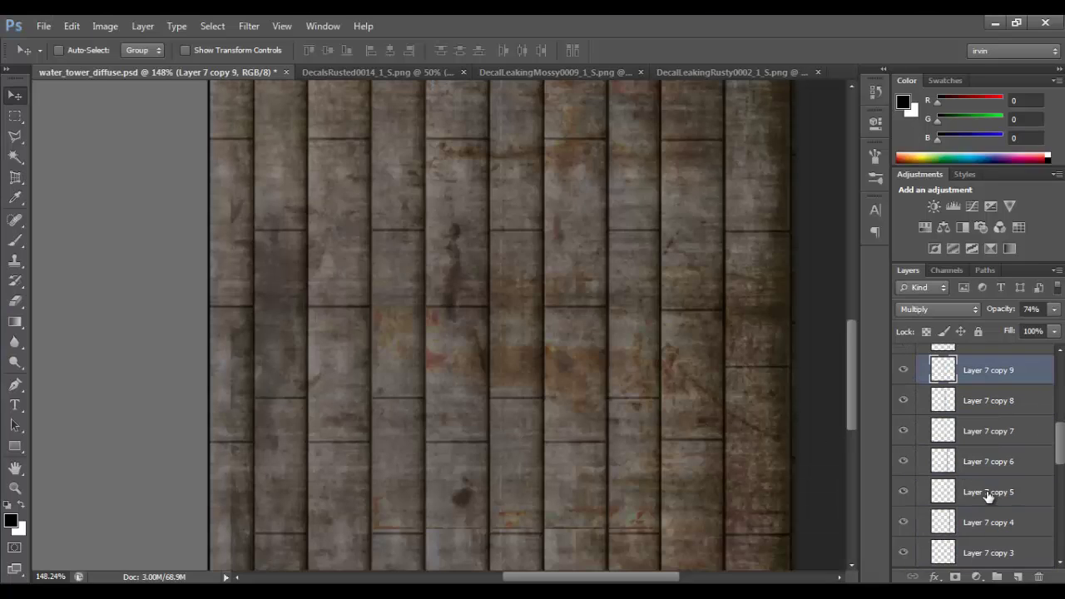
Select Layer 7 copy through copy 9, toggling copies 5 and 2 to compare.
shift+click(988, 496)
click(904, 491)
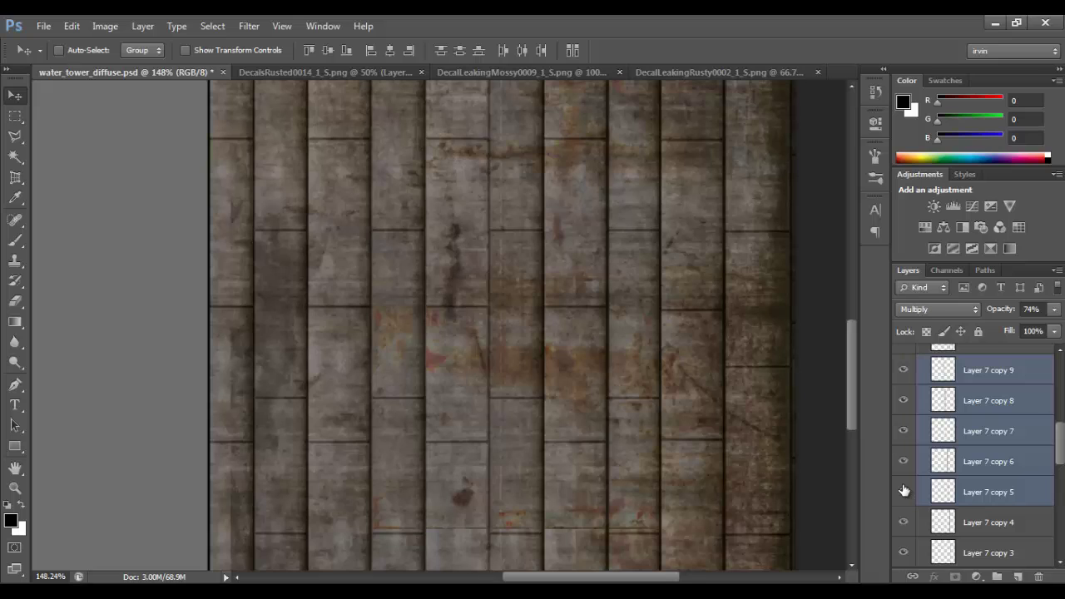
shift+click(992, 531)
shift+click(990, 553)
scroll(982, 532, down, 1)
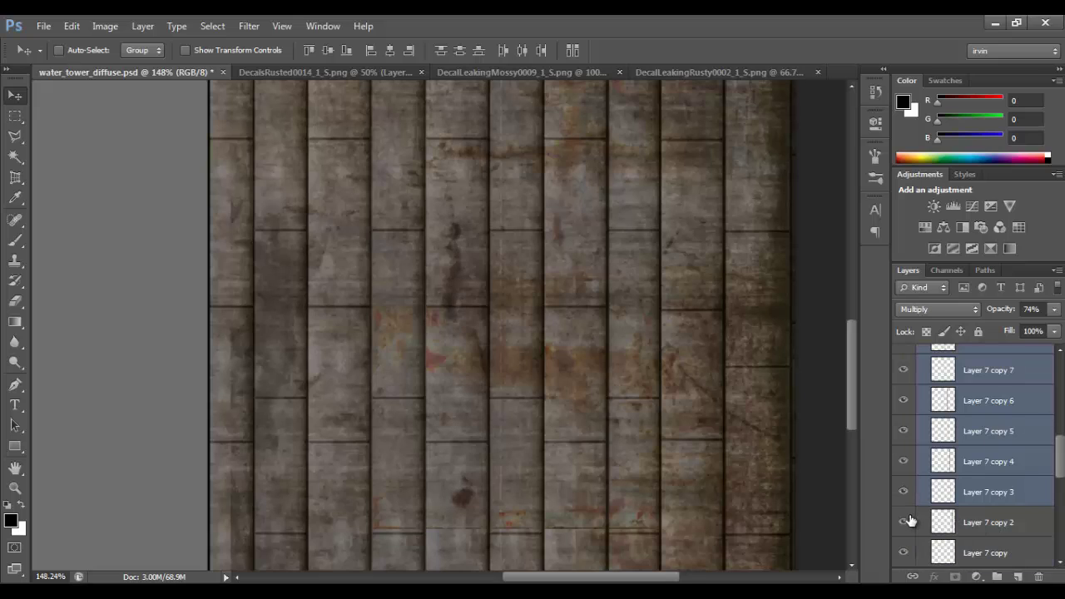
click(905, 521)
shift+click(996, 525)
shift+click(947, 551)
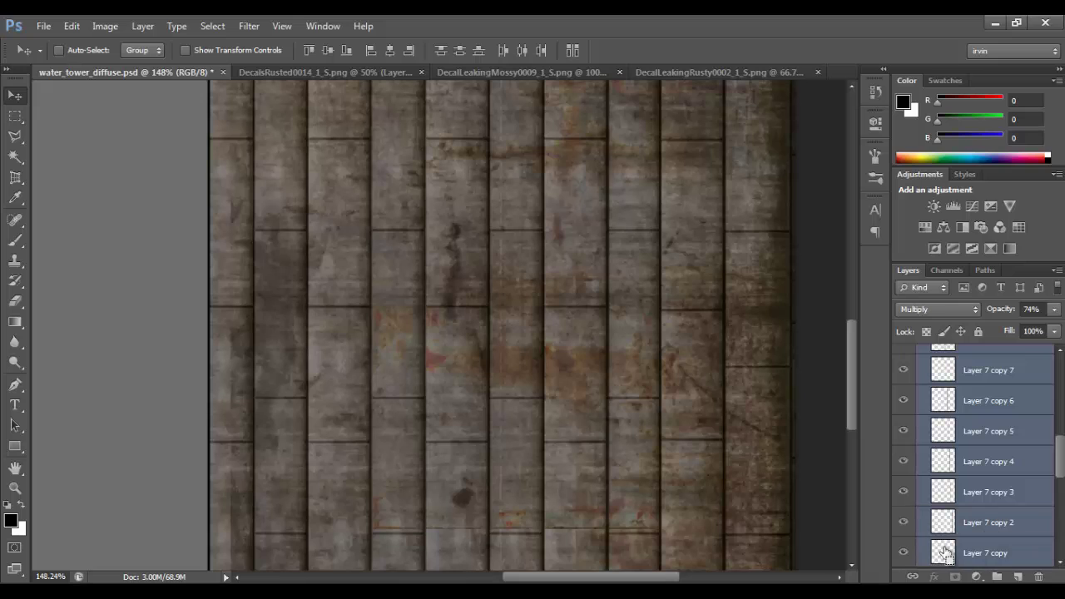
scroll(948, 512, down, 1)
Set the selected decal copies to 46% opacity and save the texture.
click(1004, 326)
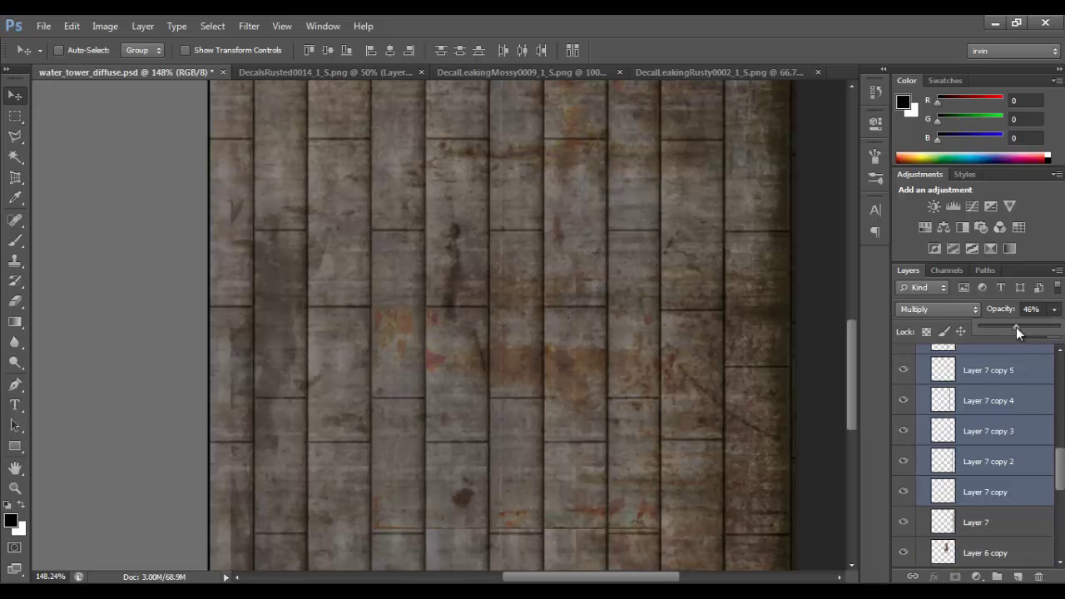
key(ctrl+s)
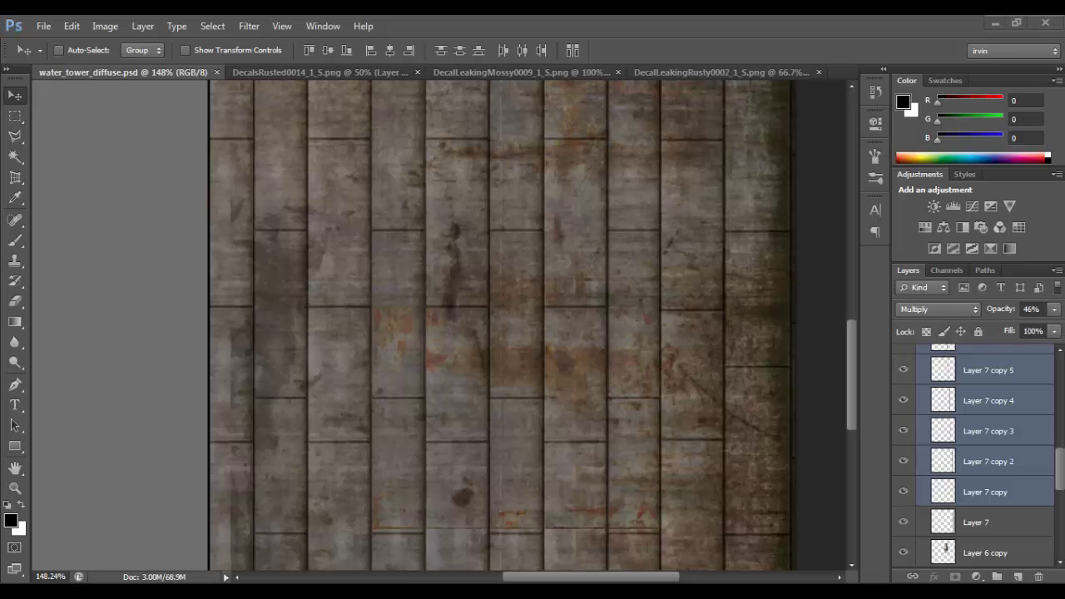
key(alt+Tab)
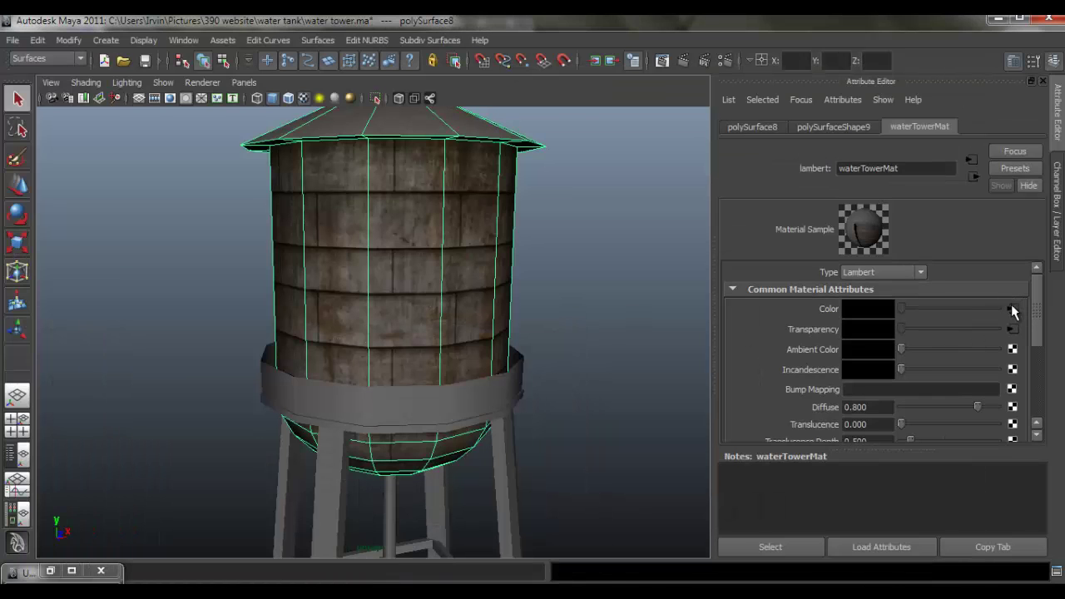
Reload psdFileTex1 and view the faded stains from above, front and tank level.
click(1012, 309)
click(635, 386)
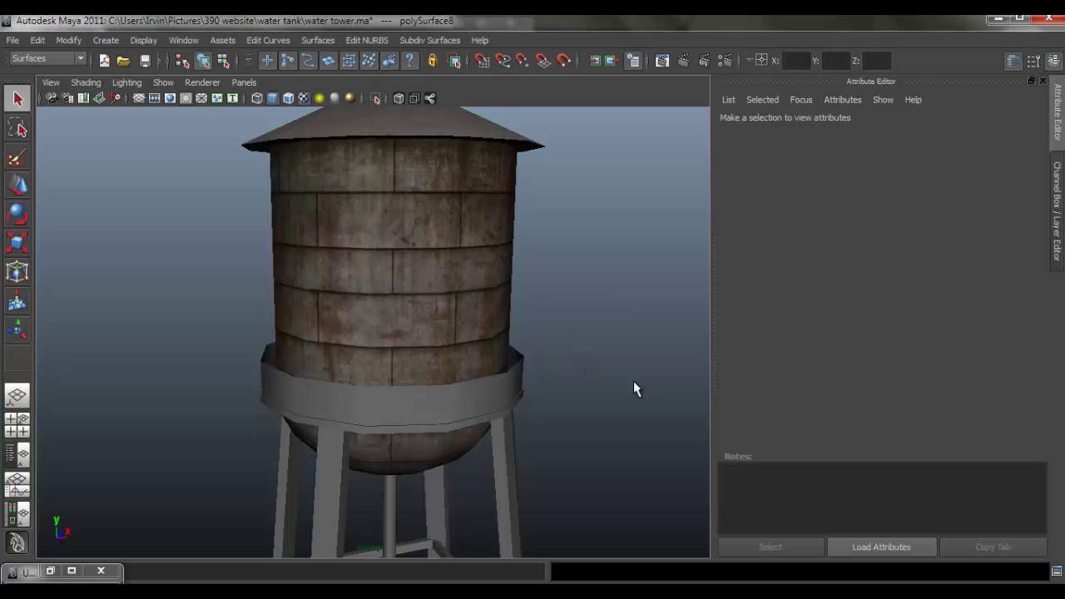
mouse_move(555, 356)
mouse_down()
mouse_move(452, 328)
mouse_move(512, 367)
mouse_move(588, 347)
mouse_move(442, 314)
mouse_move(281, 339)
mouse_move(409, 342)
mouse_move(409, 285)
mouse_up()
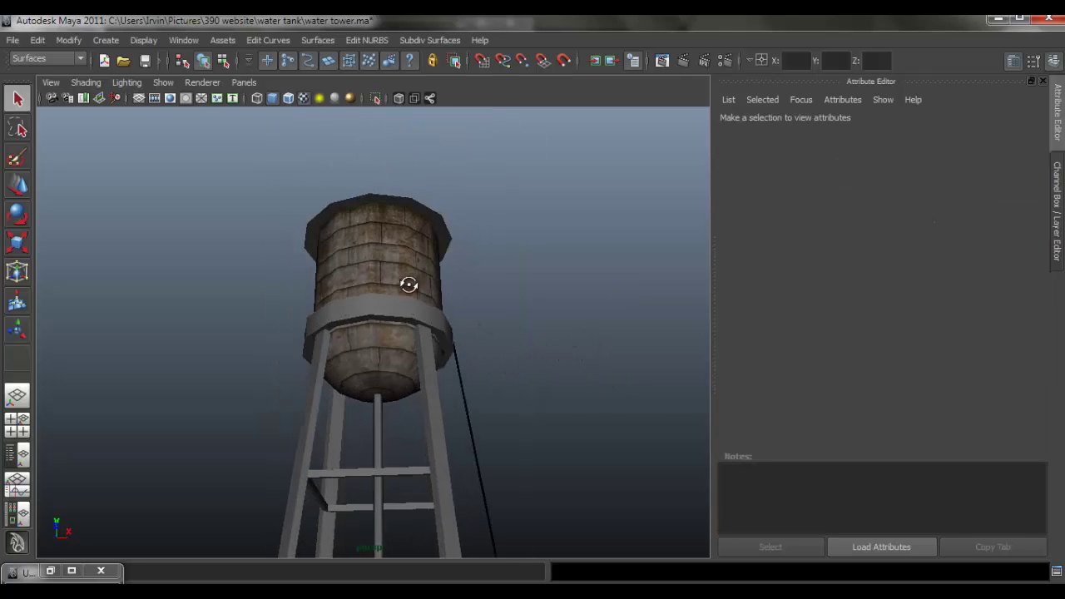
mouse_move(308, 300)
mouse_down()
mouse_move(316, 352)
mouse_move(286, 269)
mouse_move(228, 334)
mouse_move(335, 375)
mouse_move(342, 342)
mouse_move(399, 375)
mouse_move(394, 399)
mouse_up()
scroll(399, 366, up, 3)
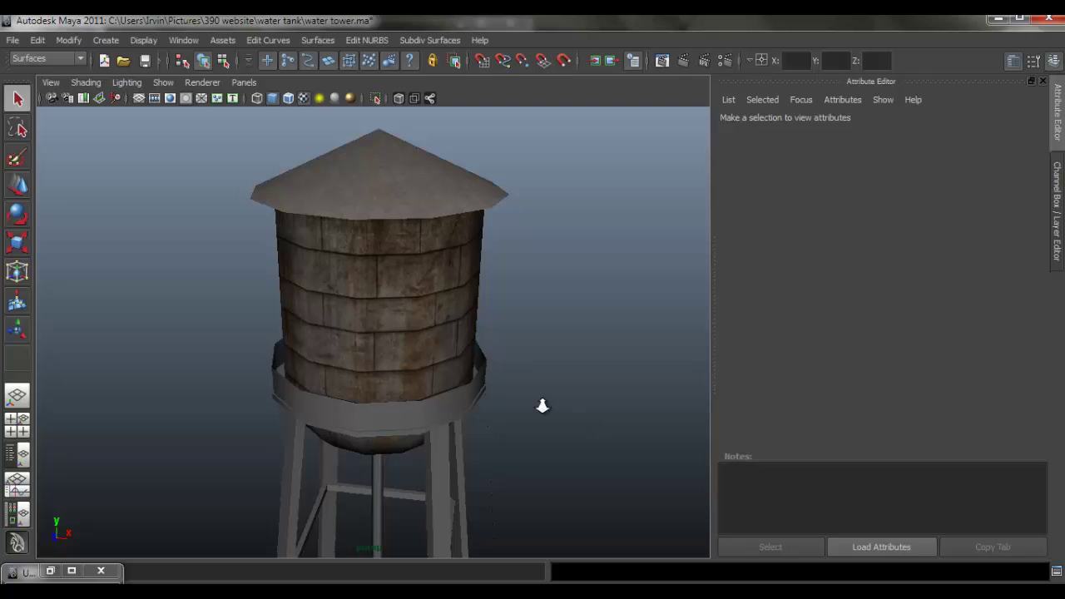
drag(542, 406, 493, 371)
scroll(492, 372, up, 2)
scroll(469, 386, up, 2)
scroll(457, 392, up, 2)
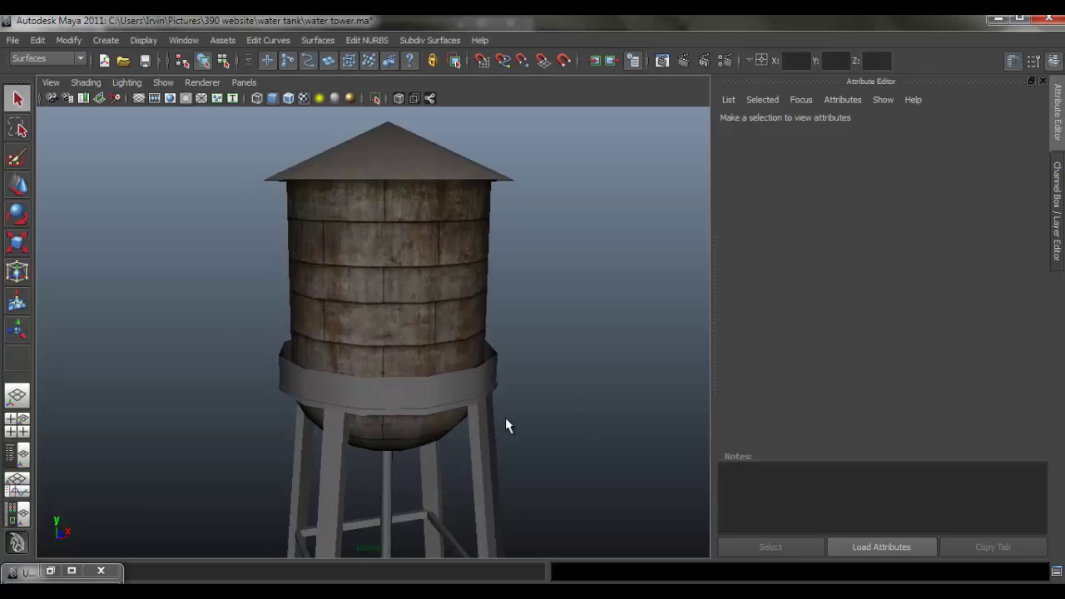
scroll(508, 427, up, 1)
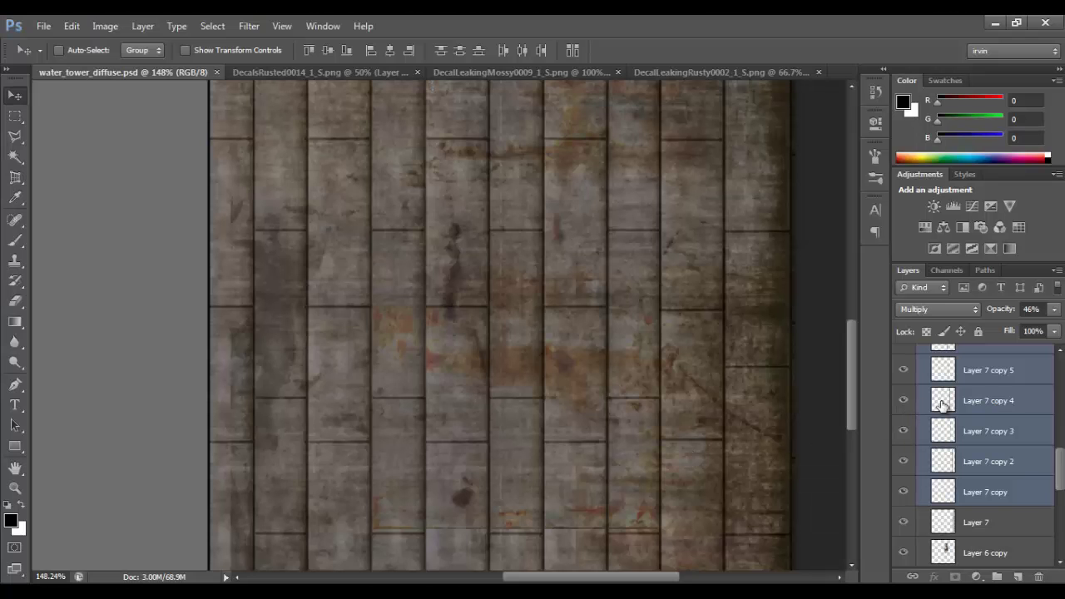
Set the selected Layer 7 copies to 31% opacity and save the texture.
click(1002, 327)
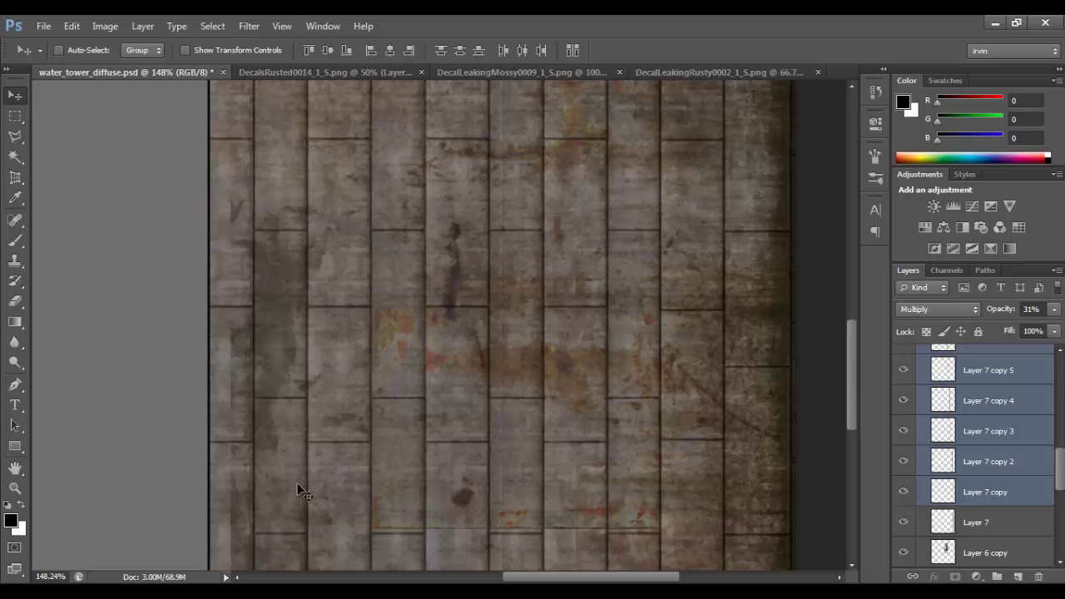
key(ctrl+s)
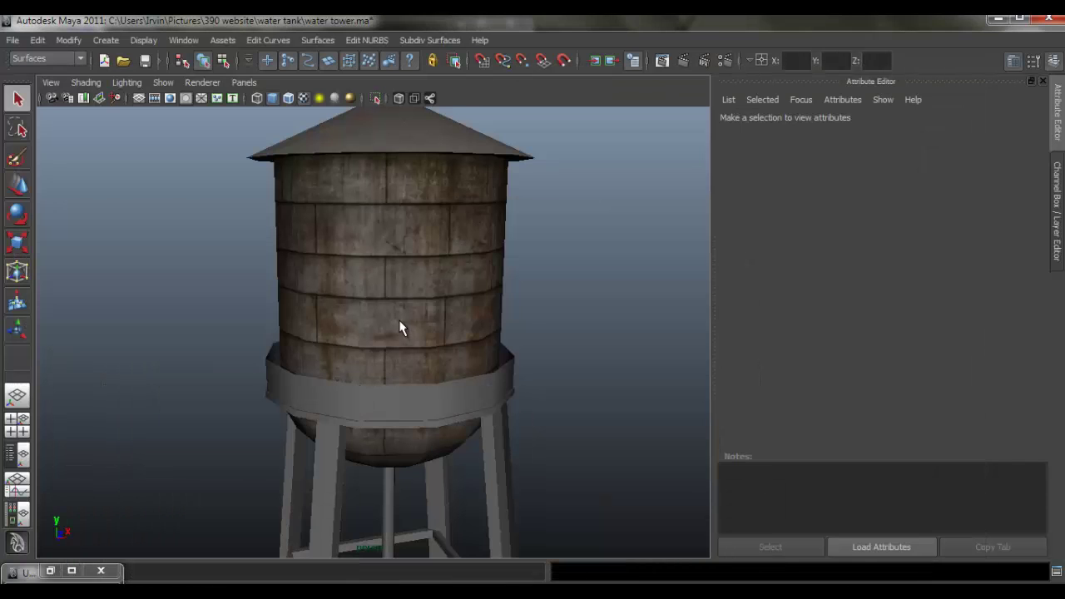
Reload the psdFileTex1 texture through the water tower's Color map, then deselect the tower.
click(400, 328)
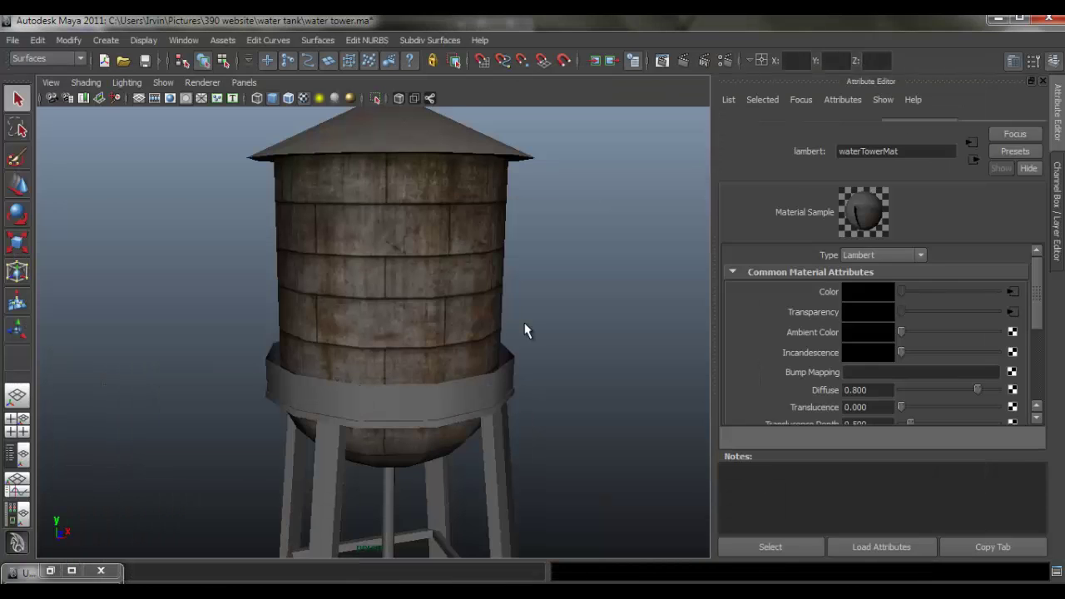
click(1014, 309)
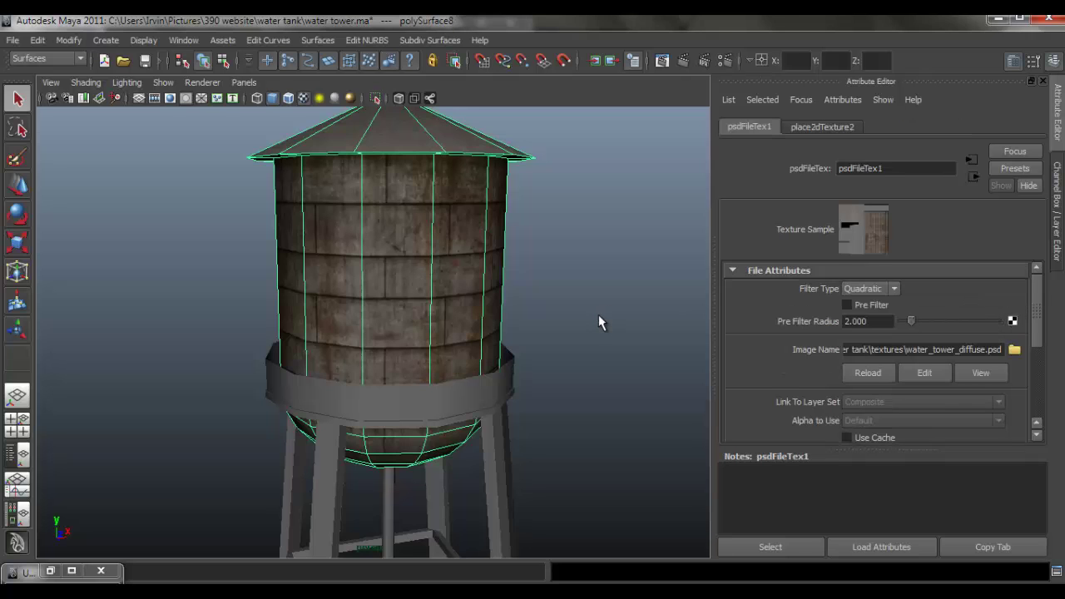
click(521, 303)
Orbit around the tank to inspect the fainter 31% stains, then return to Photoshop.
mouse_move(428, 352)
mouse_down()
mouse_move(426, 308)
mouse_move(464, 254)
mouse_move(566, 261)
mouse_move(371, 274)
mouse_move(400, 308)
mouse_move(509, 307)
mouse_move(538, 257)
mouse_move(456, 304)
mouse_up()
drag(521, 321, 352, 279)
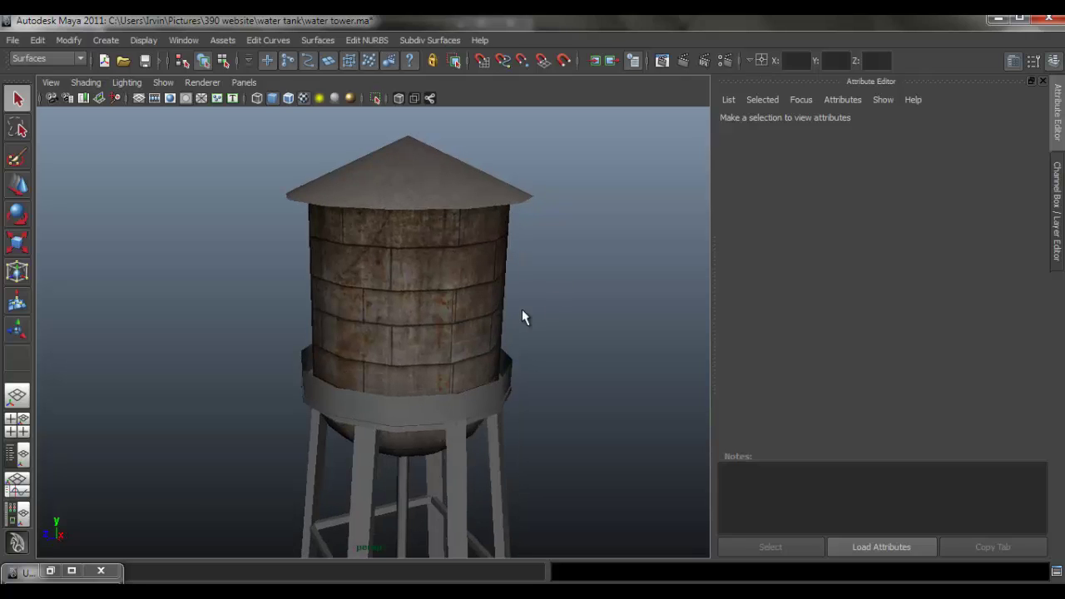
mouse_move(522, 317)
mouse_down()
mouse_move(486, 333)
mouse_move(482, 274)
mouse_move(564, 298)
mouse_move(575, 287)
mouse_move(319, 274)
mouse_move(546, 277)
mouse_move(575, 291)
mouse_up()
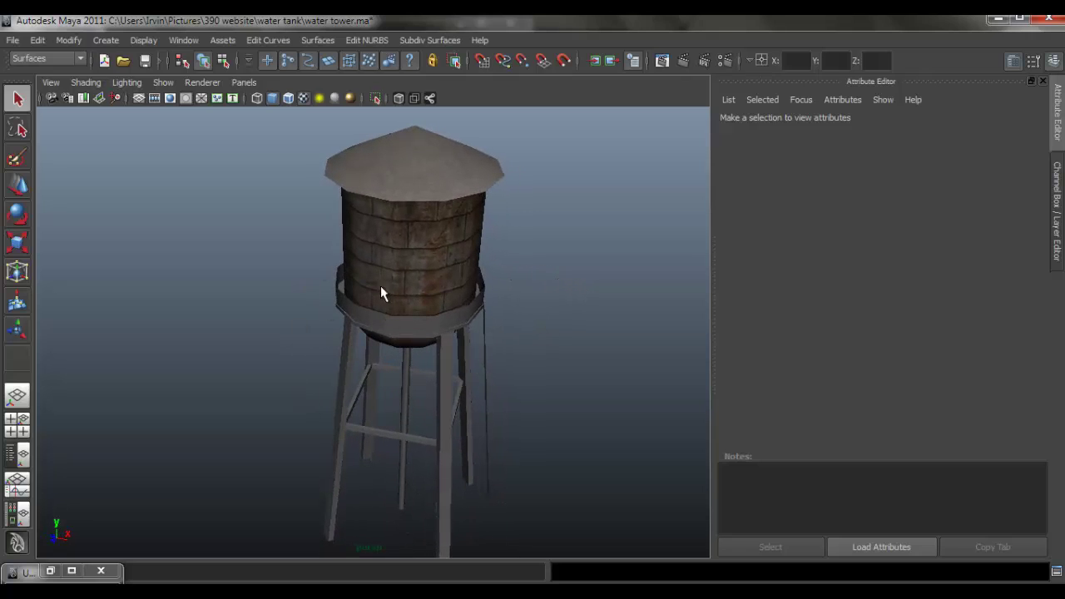
mouse_move(582, 372)
mouse_down()
mouse_move(308, 357)
mouse_move(238, 366)
mouse_move(475, 361)
mouse_move(612, 378)
mouse_move(598, 373)
mouse_up()
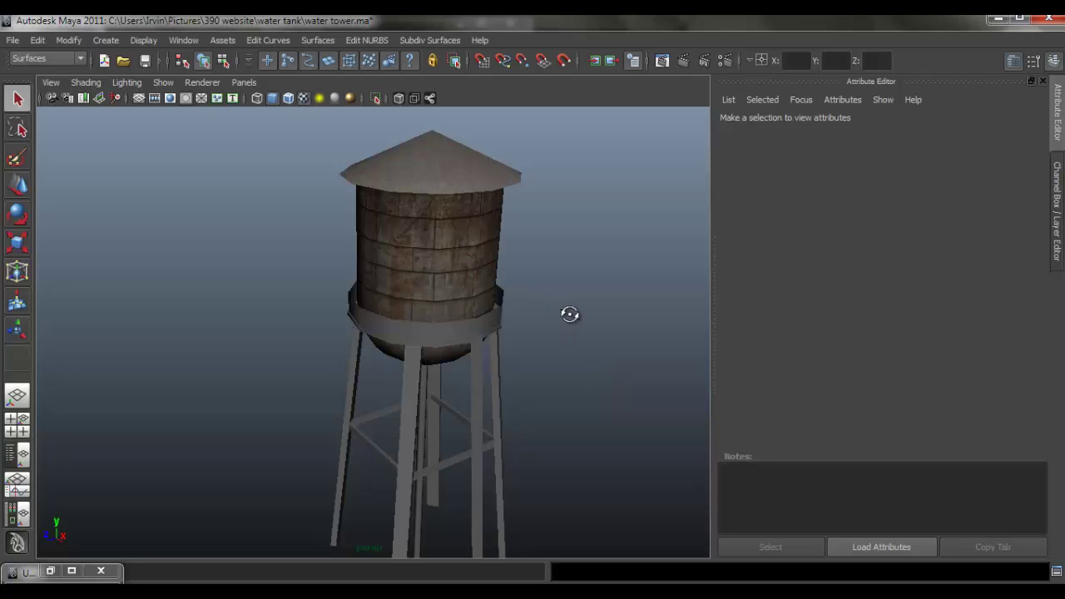
mouse_move(569, 314)
mouse_down()
mouse_move(538, 347)
mouse_move(456, 330)
mouse_move(519, 297)
mouse_move(521, 281)
mouse_move(449, 285)
mouse_move(446, 259)
mouse_move(464, 341)
mouse_move(472, 268)
mouse_up()
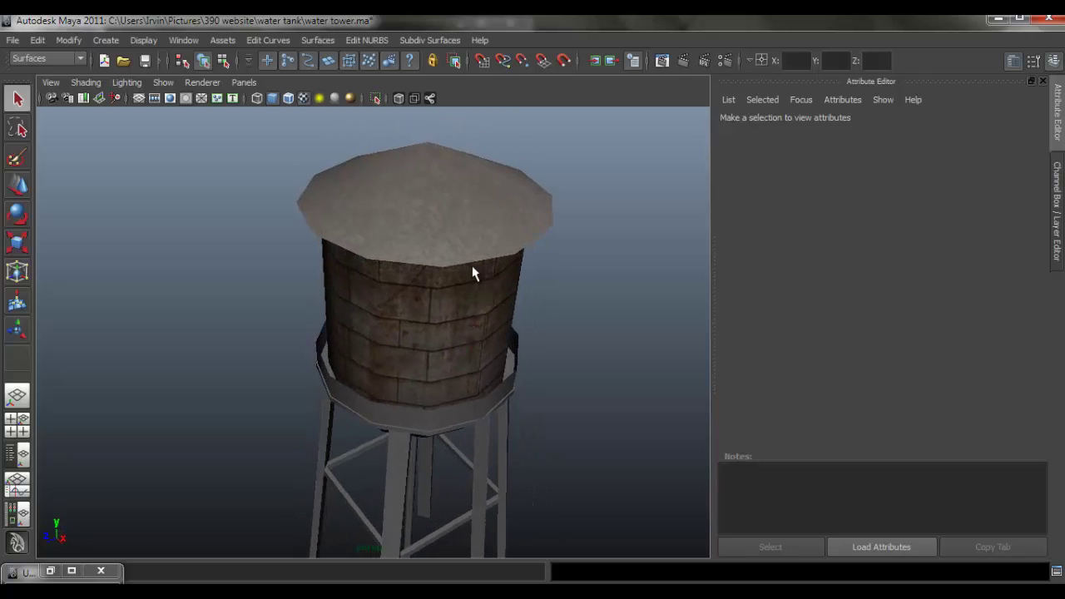
mouse_move(462, 358)
mouse_down()
mouse_move(511, 305)
mouse_move(528, 333)
mouse_move(427, 317)
mouse_up()
mouse_move(526, 369)
mouse_down()
mouse_move(511, 347)
mouse_move(574, 346)
mouse_move(475, 340)
mouse_move(474, 316)
mouse_up()
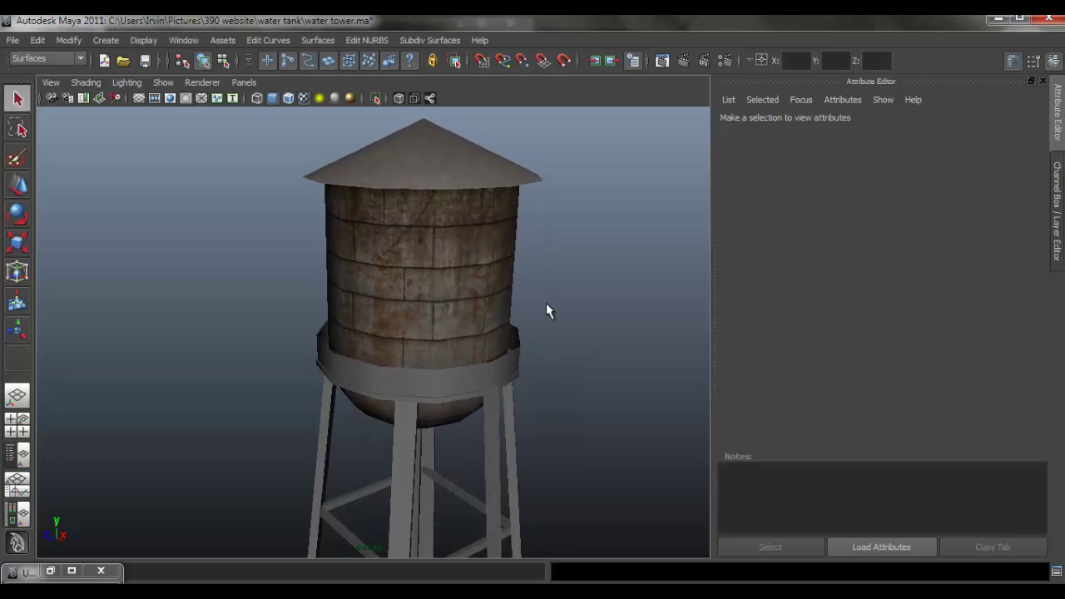
mouse_move(546, 311)
mouse_down()
mouse_move(469, 326)
mouse_move(469, 295)
mouse_move(407, 305)
mouse_move(600, 372)
mouse_move(361, 316)
mouse_move(608, 352)
mouse_move(324, 285)
mouse_move(311, 303)
mouse_move(302, 290)
mouse_move(400, 324)
mouse_move(504, 305)
mouse_move(518, 364)
mouse_move(448, 370)
mouse_up()
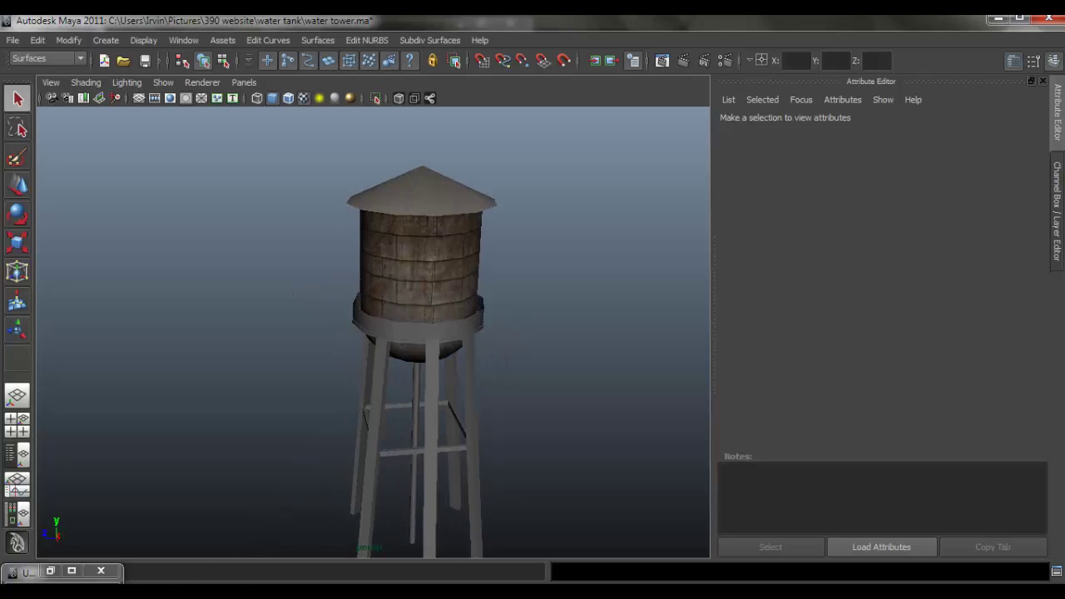
mouse_move(165, 440)
click(167, 507)
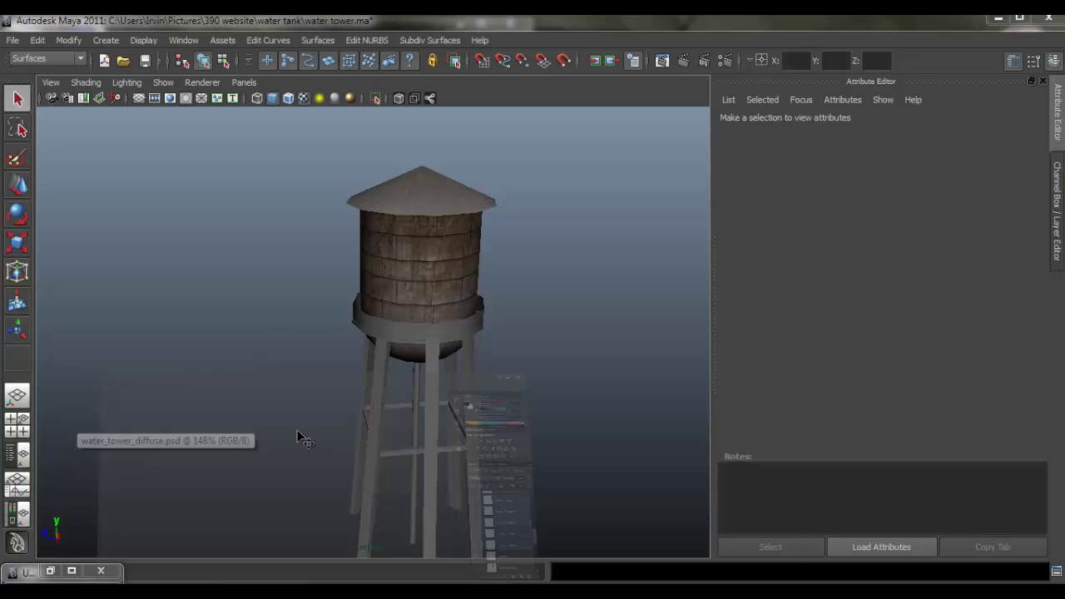
Copy the DecalLeakingRusty decal into the water tower texture as a new layer.
click(656, 71)
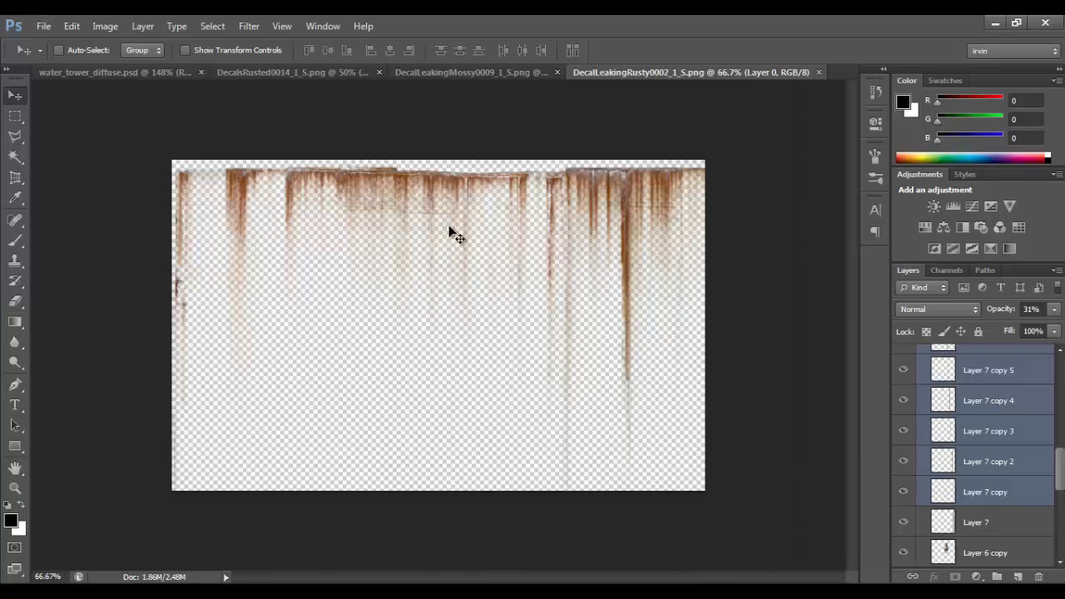
drag(452, 230, 442, 232)
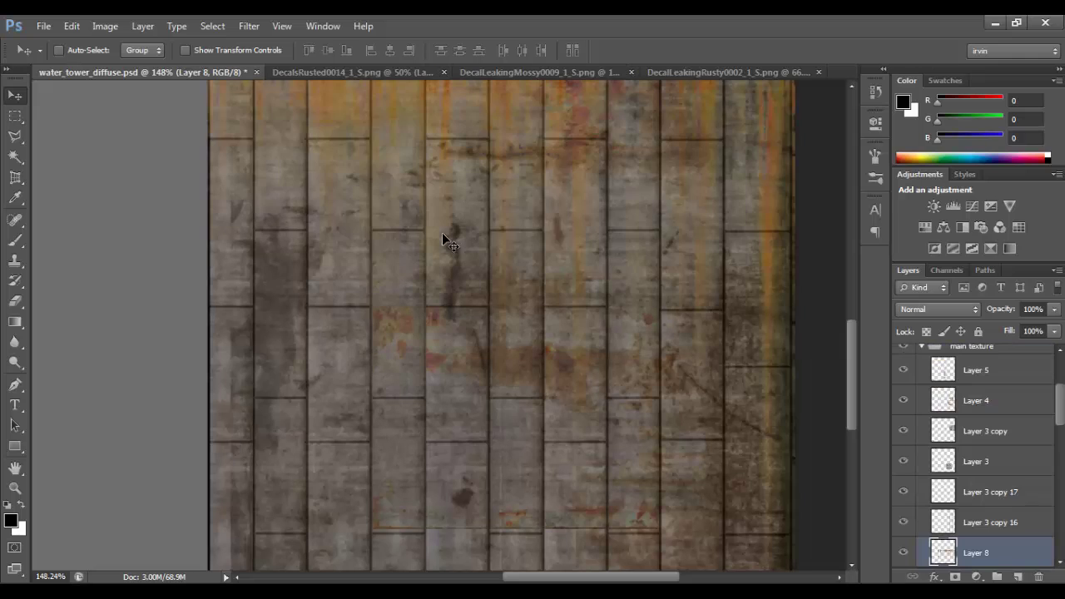
scroll(582, 299, down, 2)
Rotate the rust strip 90°, narrow it, and place it along the planks' right edge.
key(ctrl+t)
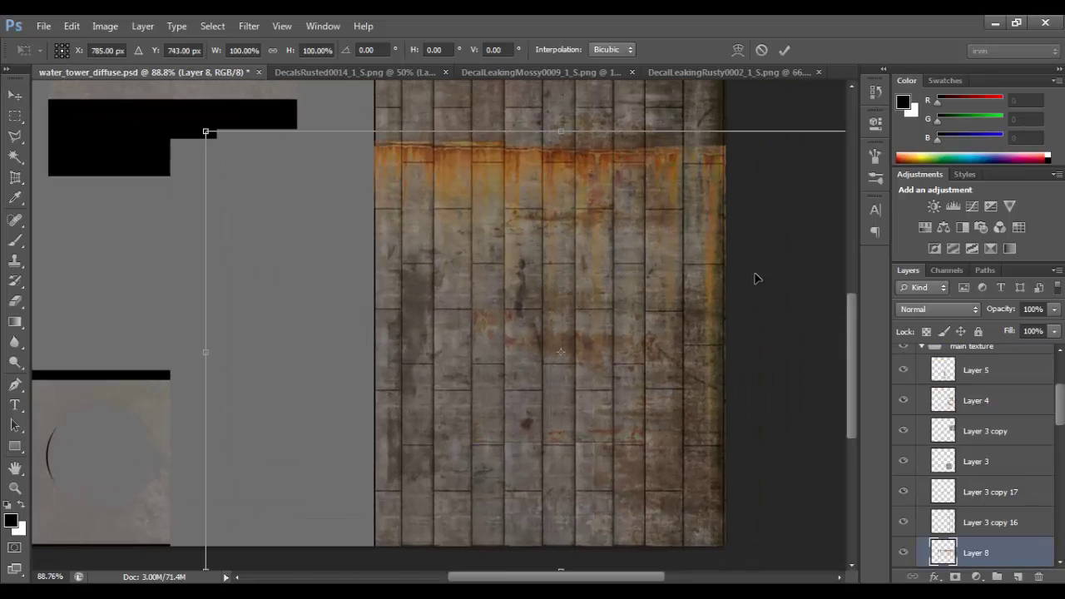
drag(747, 383, 747, 466)
scroll(737, 240, down, 3)
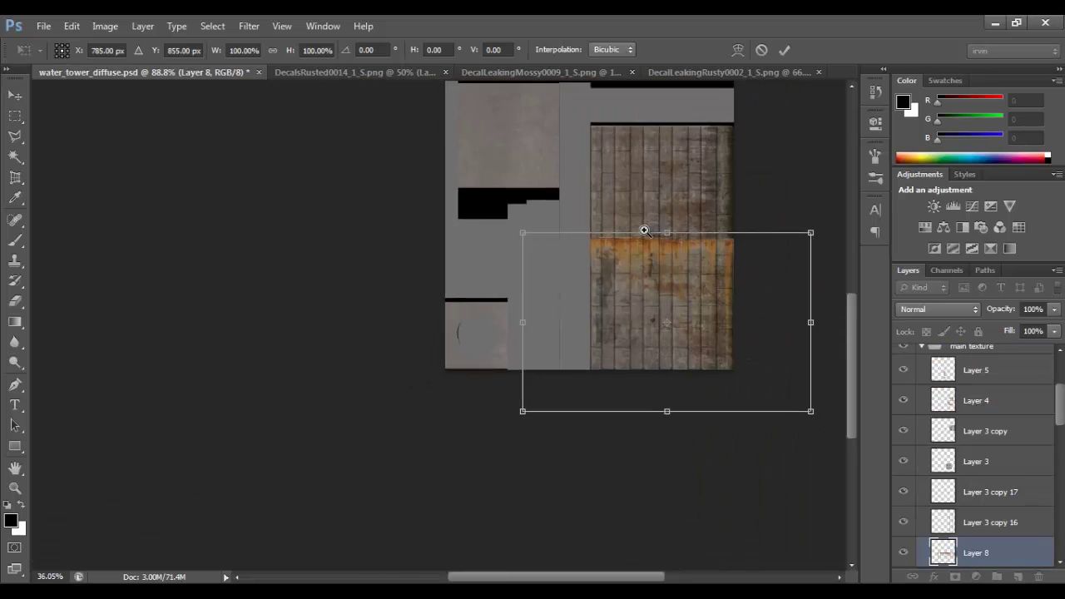
drag(656, 287, 620, 524)
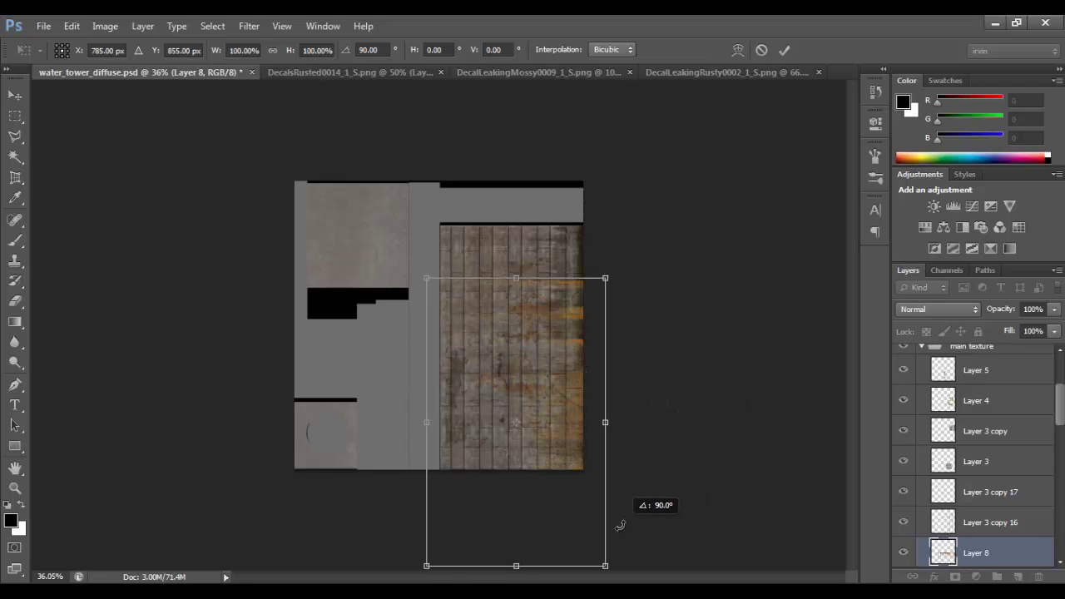
drag(539, 399, 469, 336)
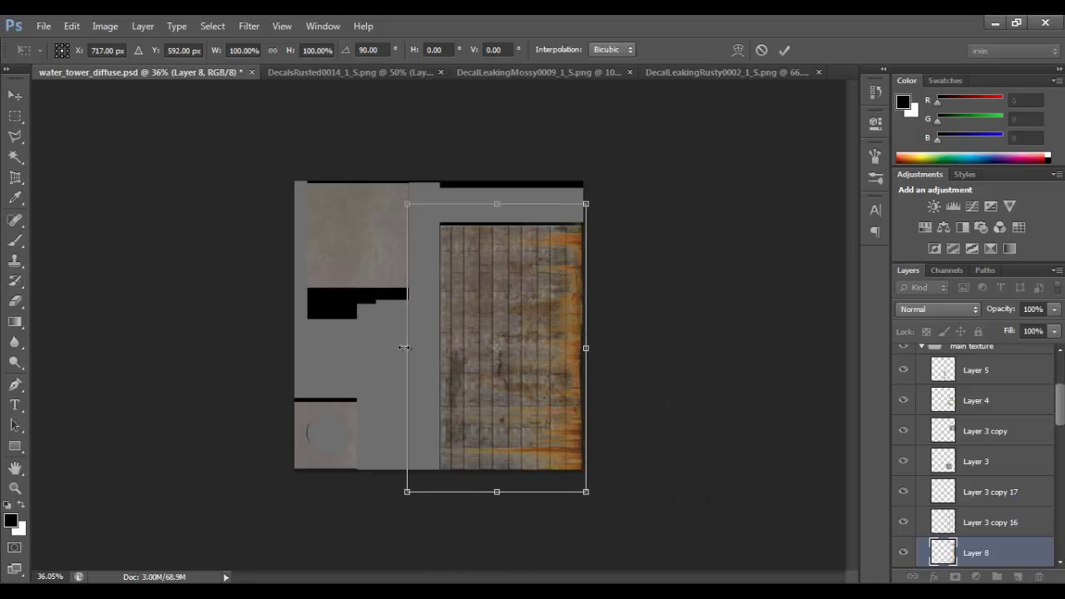
drag(403, 348, 552, 359)
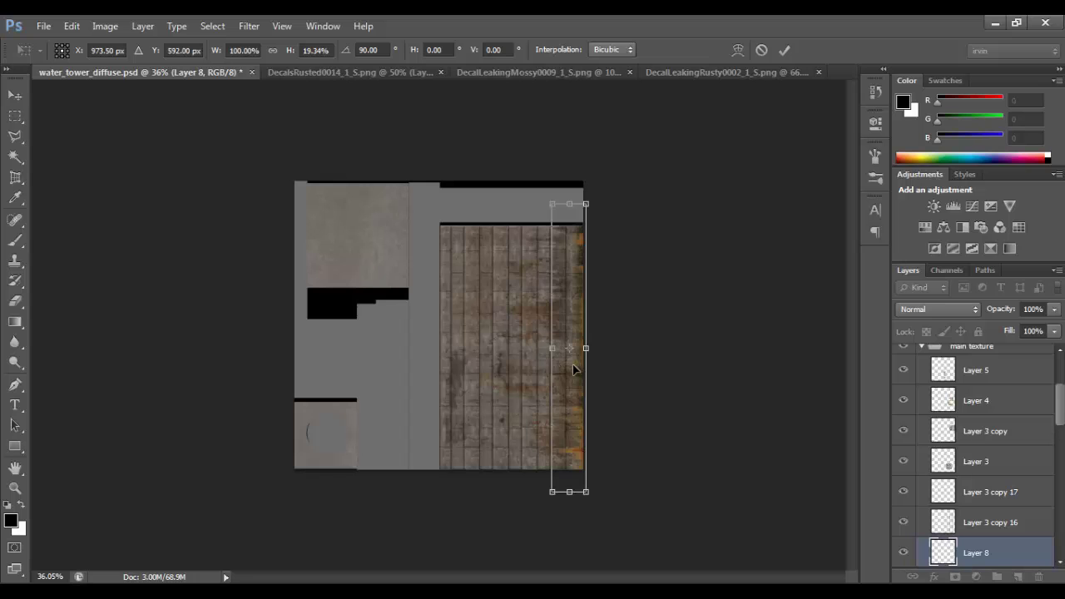
mouse_move(572, 369)
mouse_down()
mouse_move(563, 369)
mouse_move(635, 419)
mouse_move(678, 403)
mouse_up()
key(Return)
drag(561, 388, 492, 387)
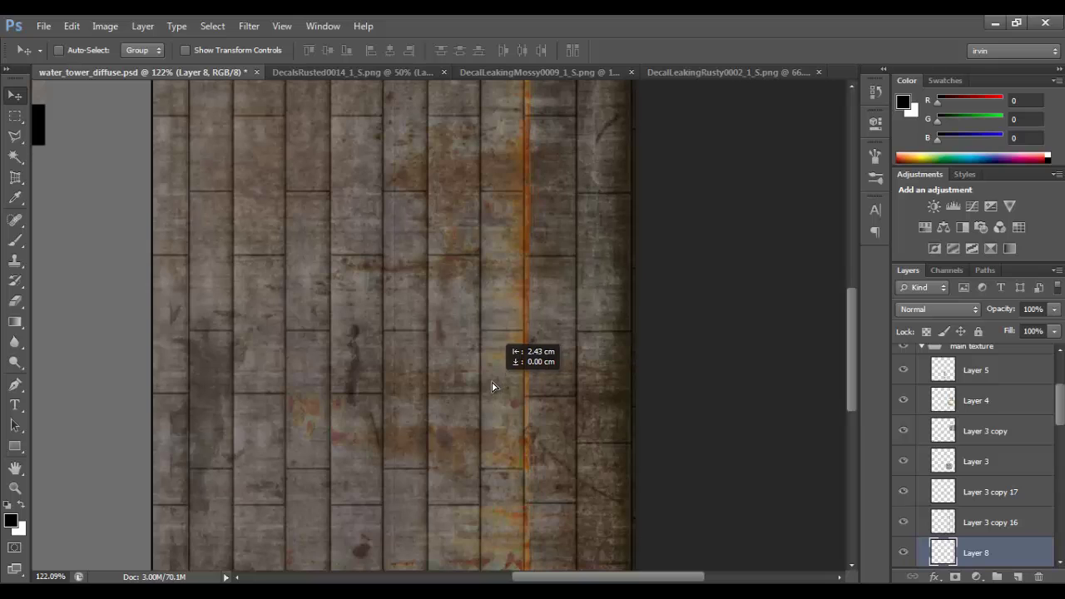
Blend Layer 8 with Multiply at 41% opacity and save the texture.
click(935, 309)
click(939, 77)
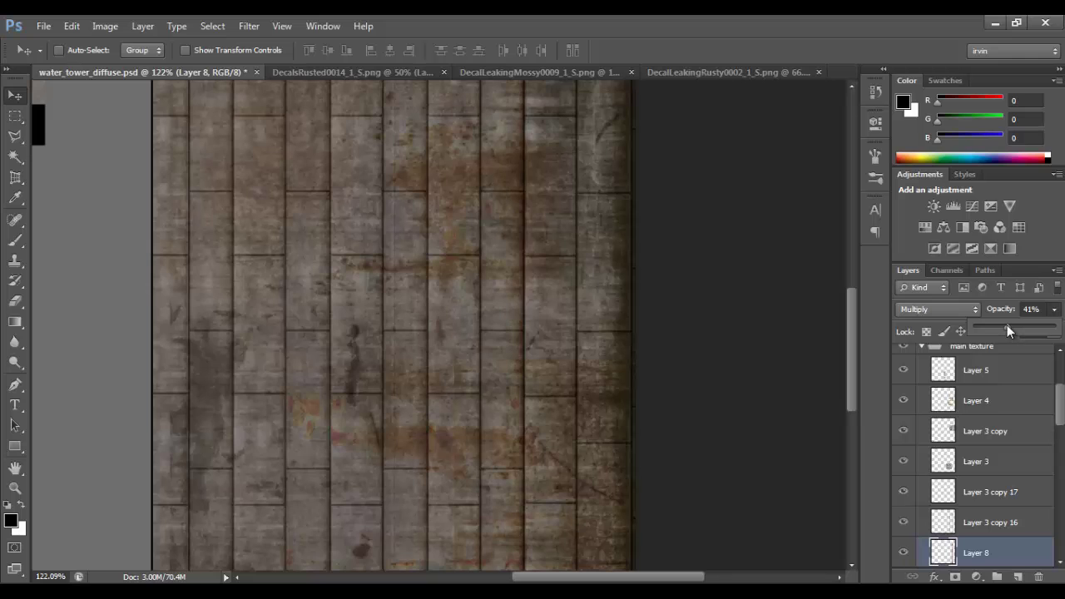
key(ctrl+s)
In Maya, reload psdFileTex1 from the tower's file texture settings and deselect the tower.
key(alt+Tab)
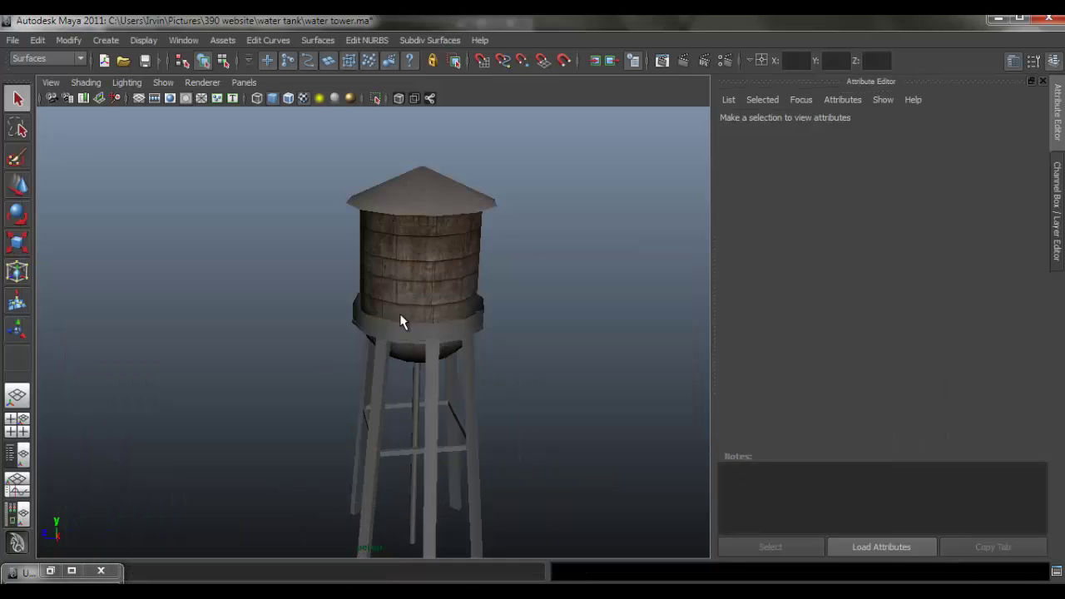
click(405, 303)
click(1012, 309)
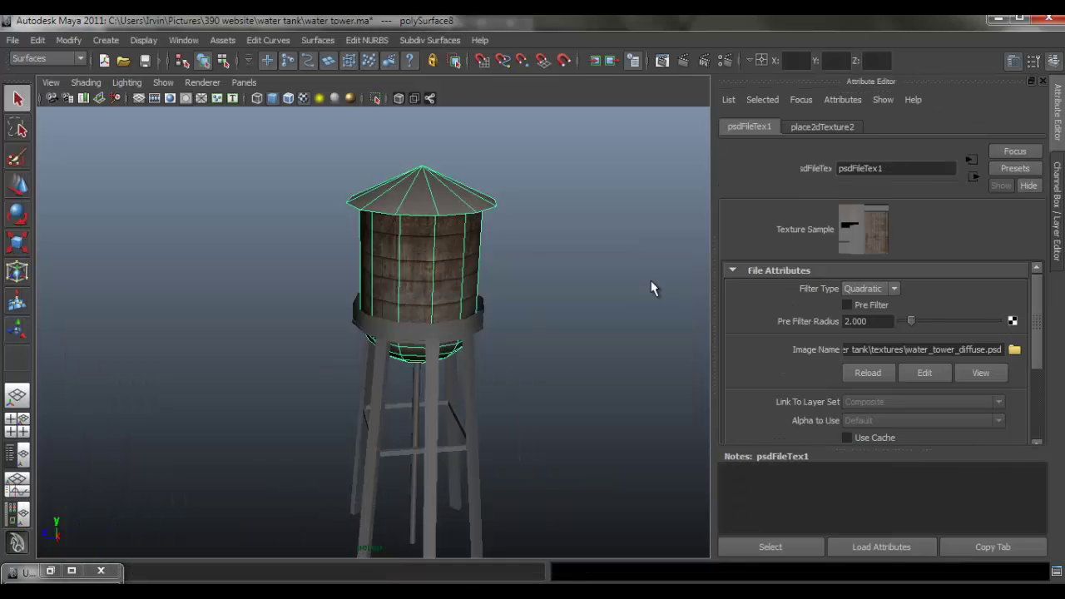
click(511, 302)
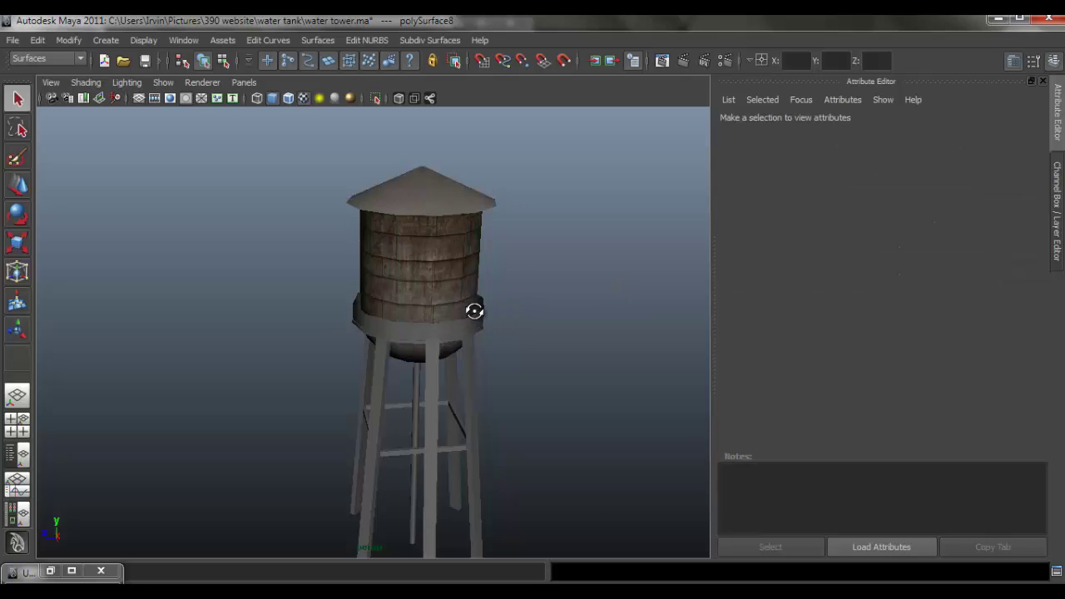
Orbit and zoom around the tank to check the Layer 8 rust from several sides.
mouse_move(474, 308)
mouse_down()
mouse_move(556, 285)
mouse_move(447, 309)
mouse_move(480, 312)
mouse_move(442, 305)
mouse_up()
scroll(481, 311, up, 3)
scroll(541, 311, up, 3)
scroll(442, 304, down, 3)
mouse_move(352, 300)
mouse_down()
mouse_move(280, 299)
mouse_move(483, 312)
mouse_move(431, 302)
mouse_up()
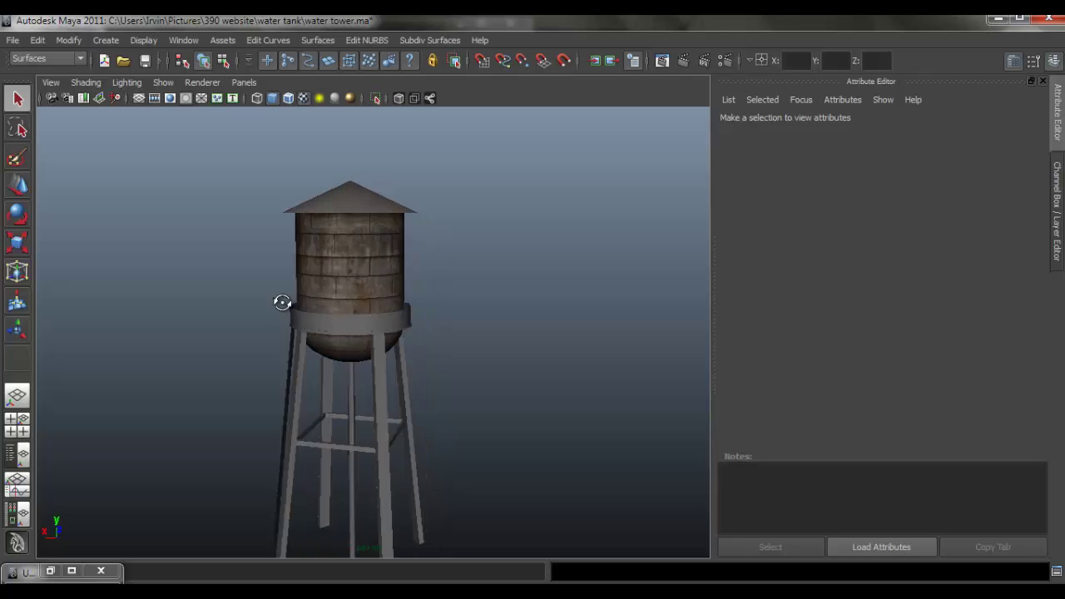
scroll(561, 336, up, 3)
drag(561, 336, 543, 366)
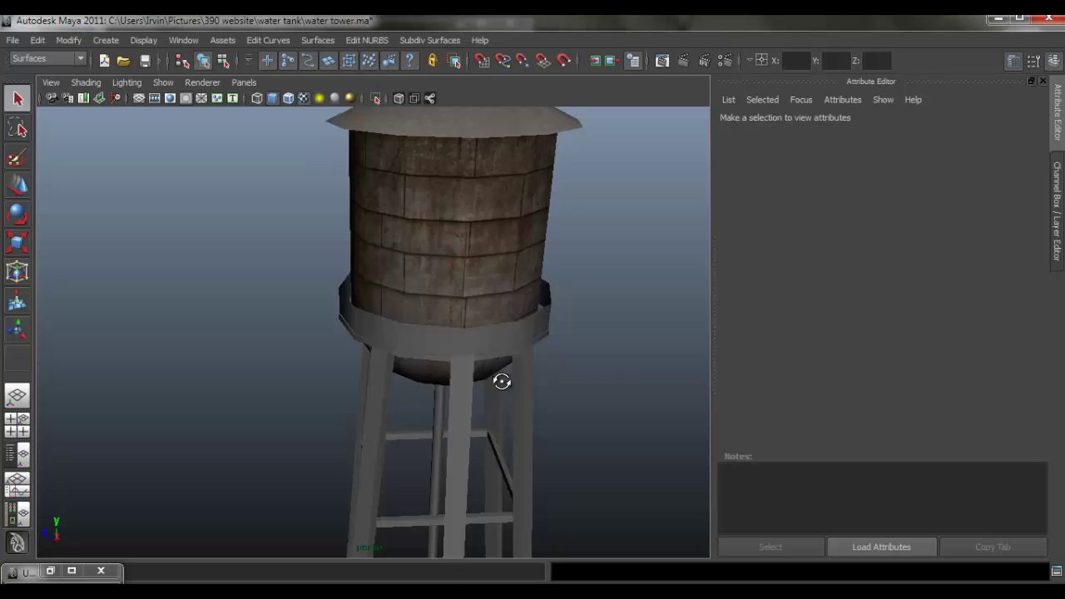
mouse_move(501, 380)
mouse_down()
mouse_move(475, 347)
mouse_move(227, 580)
mouse_up()
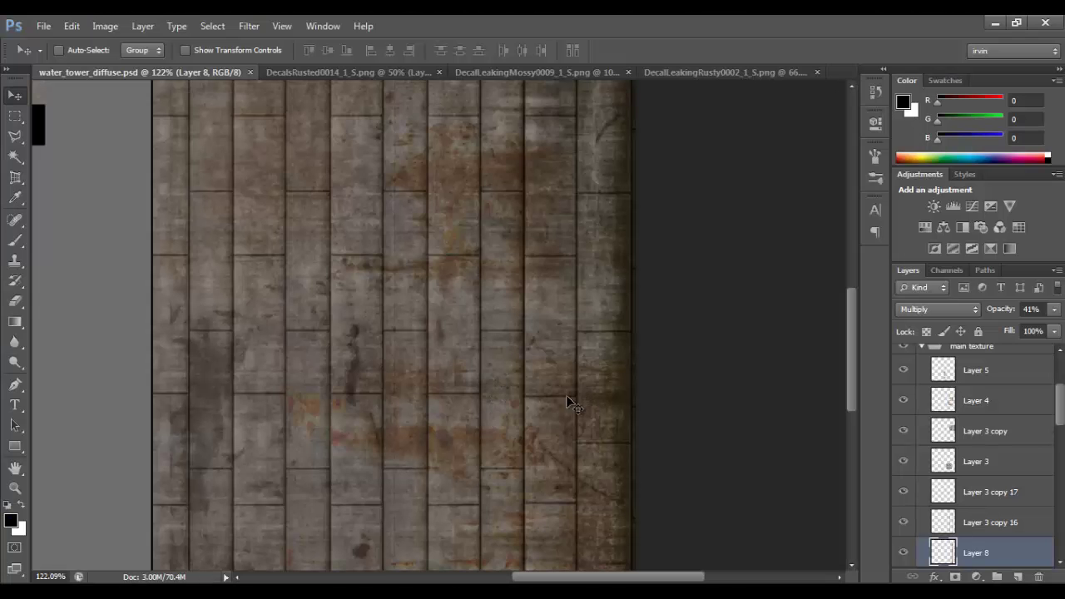
Slide Layer 8 sideways, save, and close the DecalLeakingRusty and DecalLeakingMossy documents.
drag(466, 413, 337, 396)
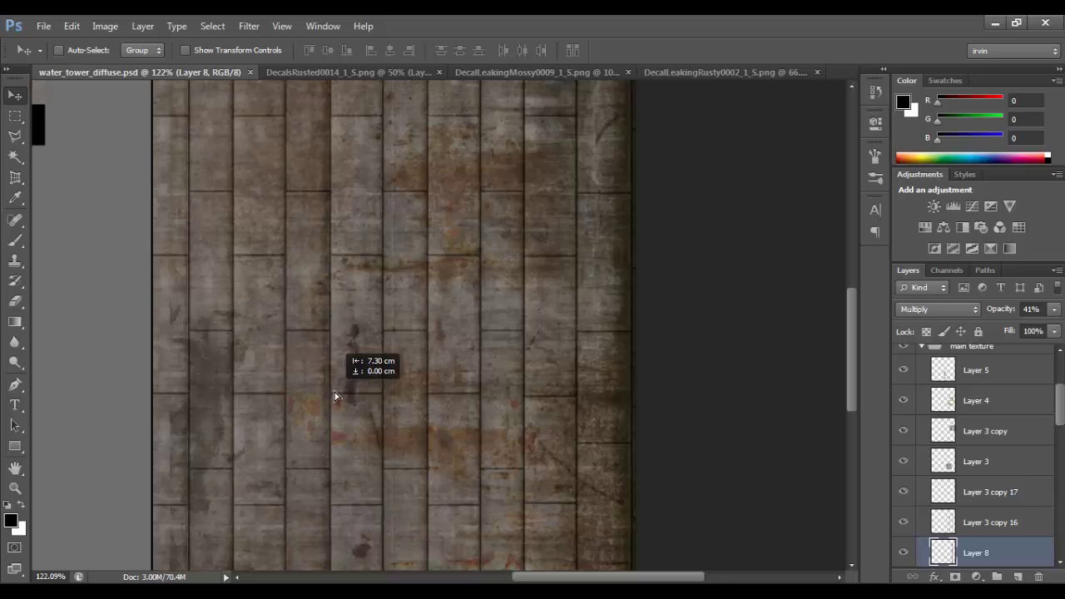
key(ctrl+s)
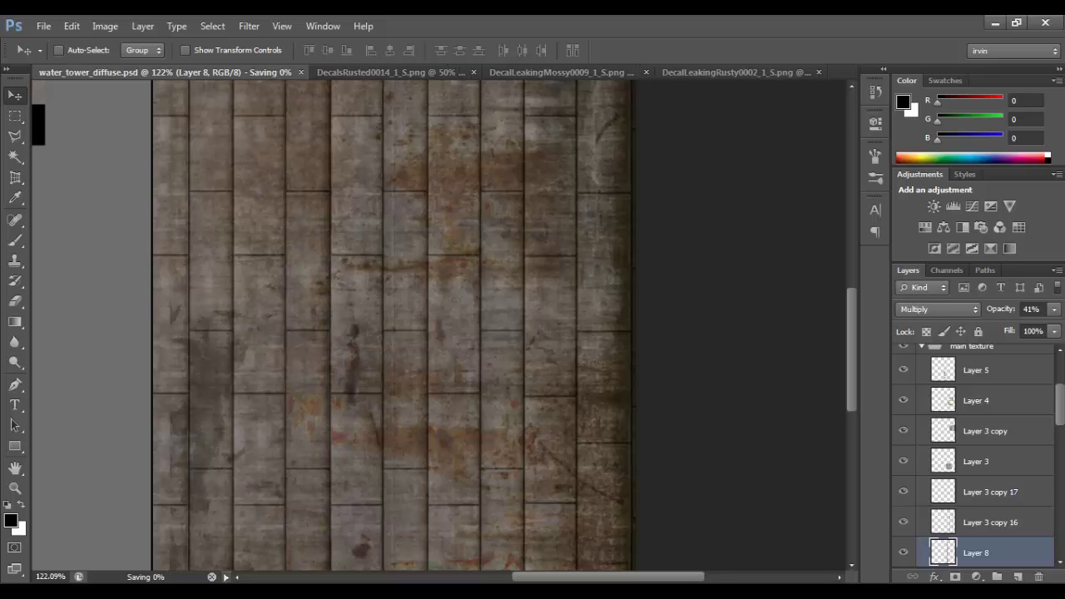
click(525, 68)
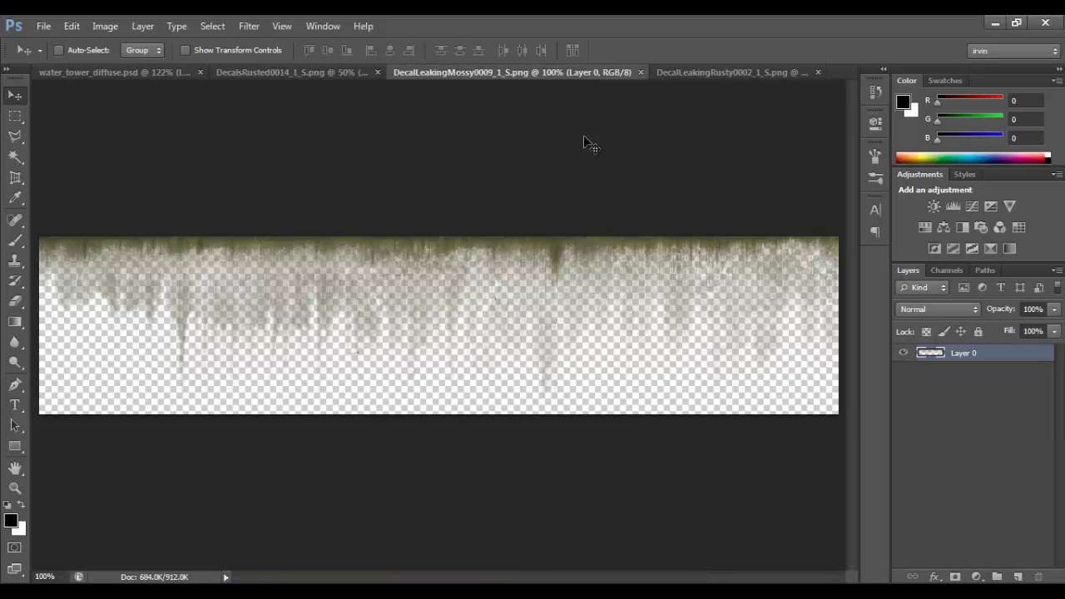
click(691, 73)
click(819, 73)
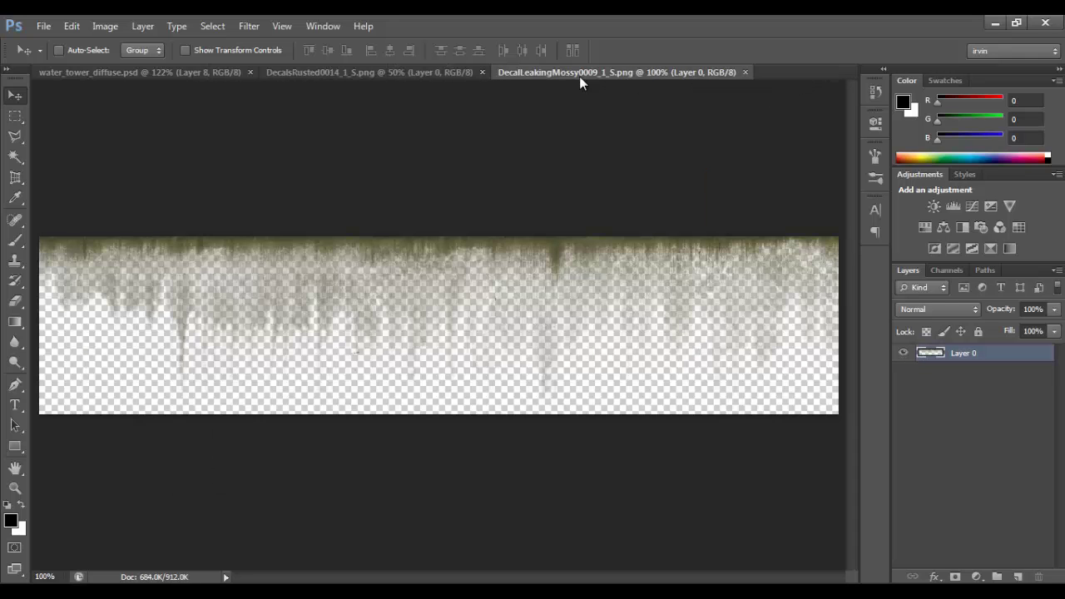
click(746, 73)
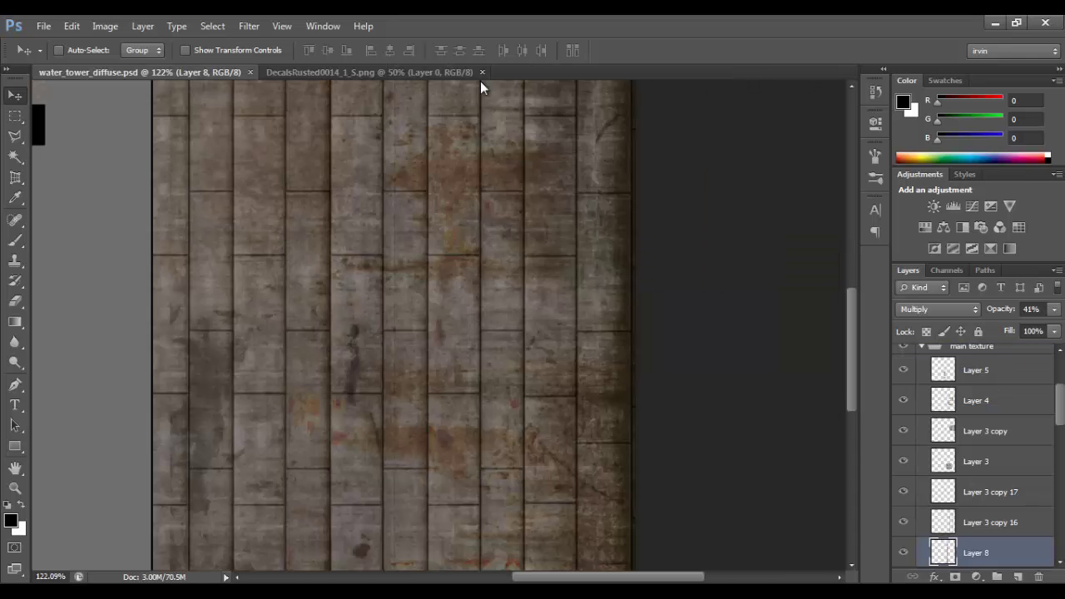
Copy the DecalsRusted0014 decal into the water tower texture as Layer 9 and position it.
click(432, 71)
mouse_move(378, 242)
mouse_down()
mouse_move(191, 76)
mouse_move(305, 238)
mouse_up()
scroll(491, 331, down, 1)
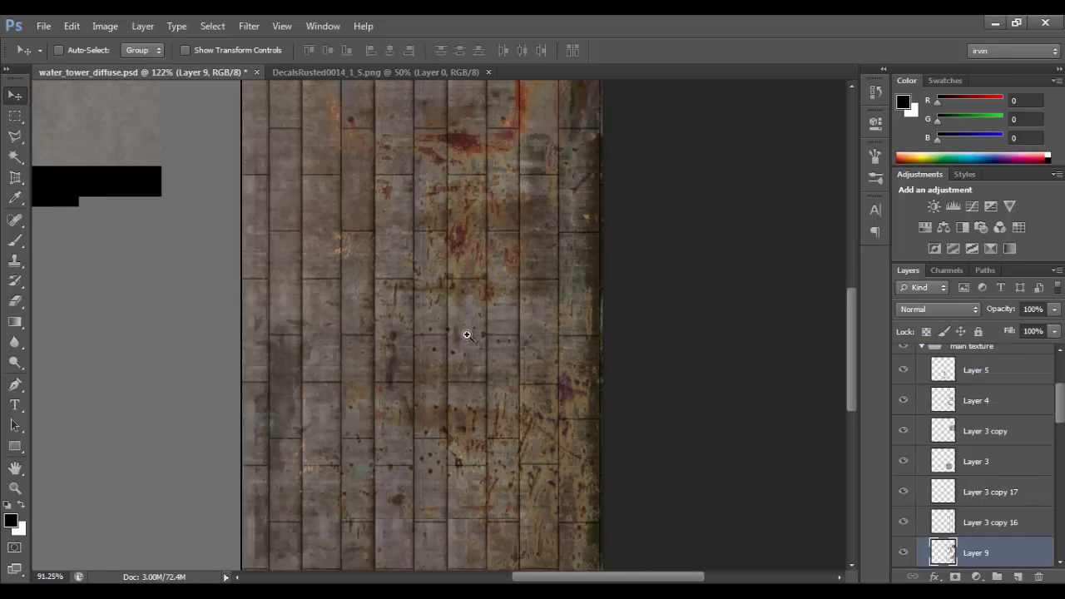
scroll(472, 340, down, 1)
mouse_move(482, 385)
mouse_down()
mouse_move(466, 375)
mouse_move(485, 385)
mouse_up()
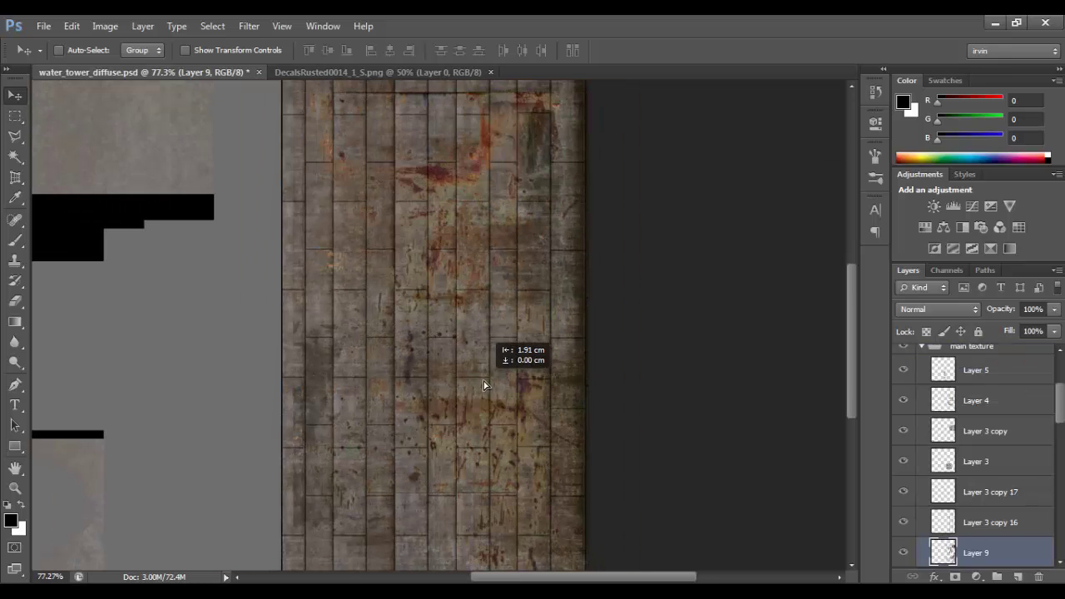
Blend Layer 9 with Multiply at 57% opacity and switch back to Maya.
click(936, 310)
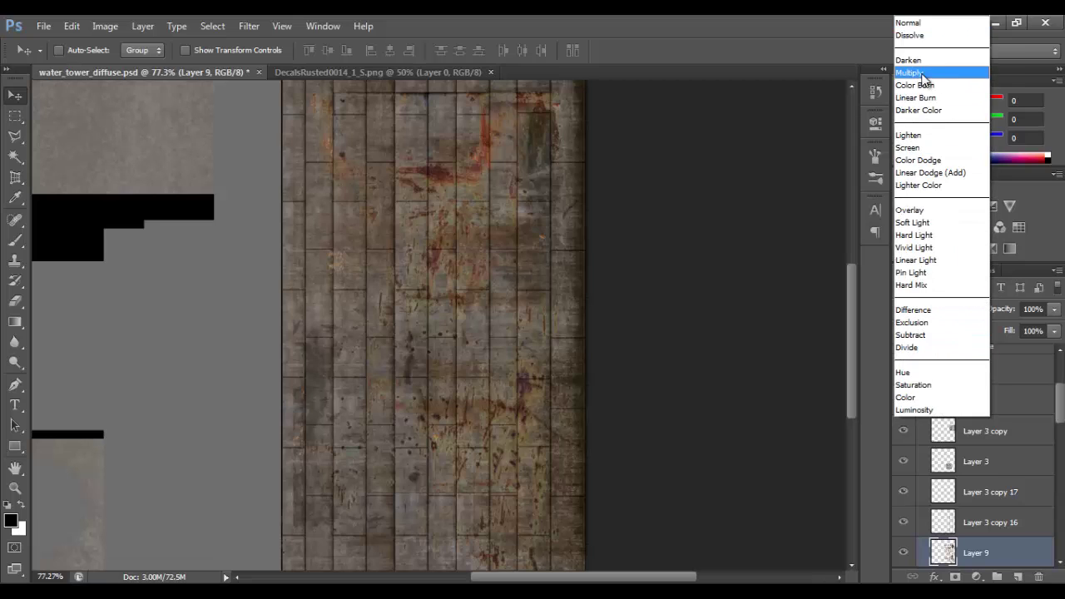
click(922, 73)
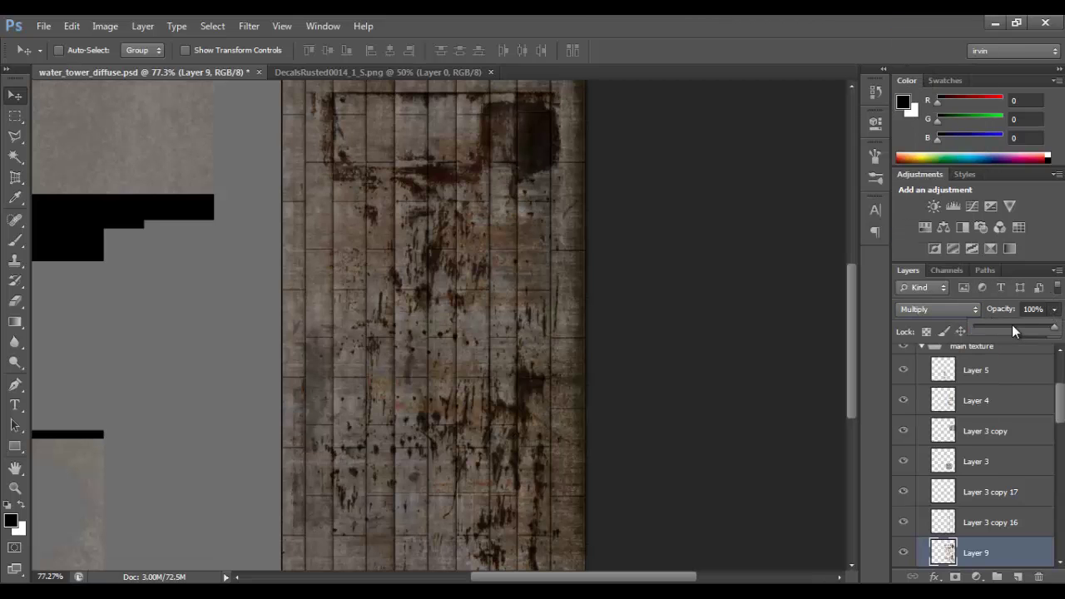
click(1014, 330)
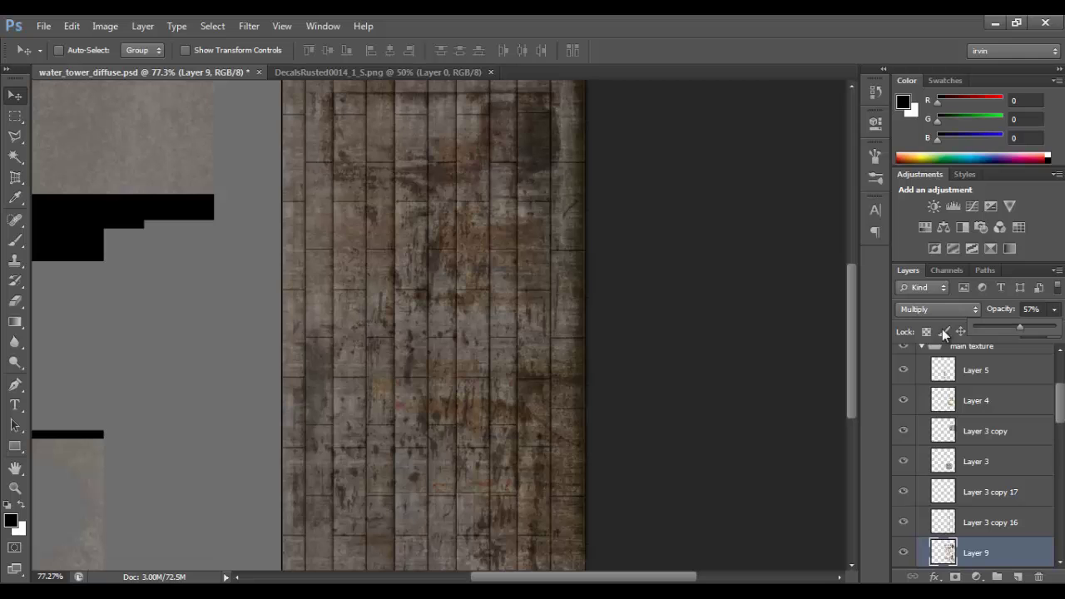
click(158, 593)
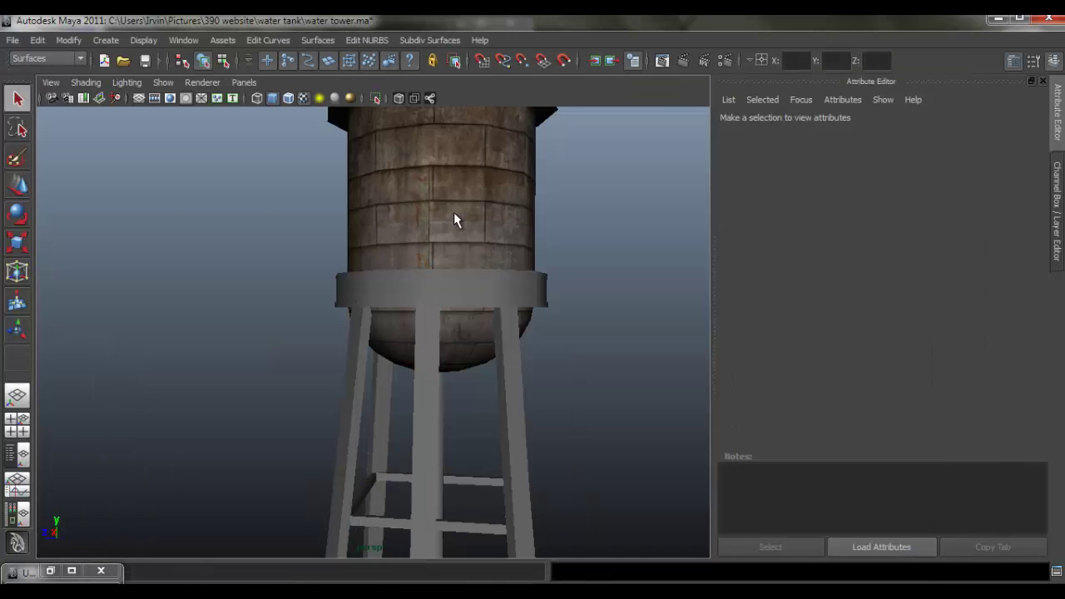
Reload psdFileTex1 and orbit around the tank to check the Layer 9 rust.
click(1013, 309)
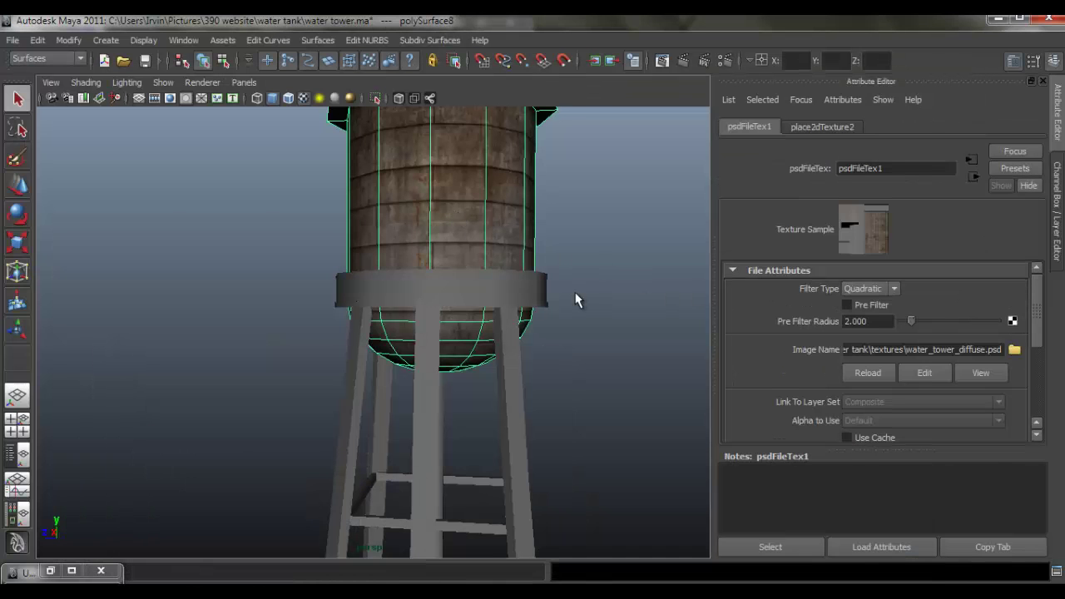
click(591, 297)
mouse_move(428, 254)
mouse_down()
mouse_move(566, 295)
mouse_move(545, 285)
mouse_move(566, 350)
mouse_move(435, 350)
mouse_move(440, 316)
mouse_move(322, 311)
mouse_move(209, 348)
mouse_move(100, 347)
mouse_move(318, 351)
mouse_move(235, 361)
mouse_move(360, 377)
mouse_move(52, 338)
mouse_move(155, 274)
mouse_move(305, 294)
mouse_move(428, 333)
mouse_move(362, 361)
mouse_move(277, 364)
mouse_move(618, 350)
mouse_move(542, 345)
mouse_move(286, 464)
mouse_up()
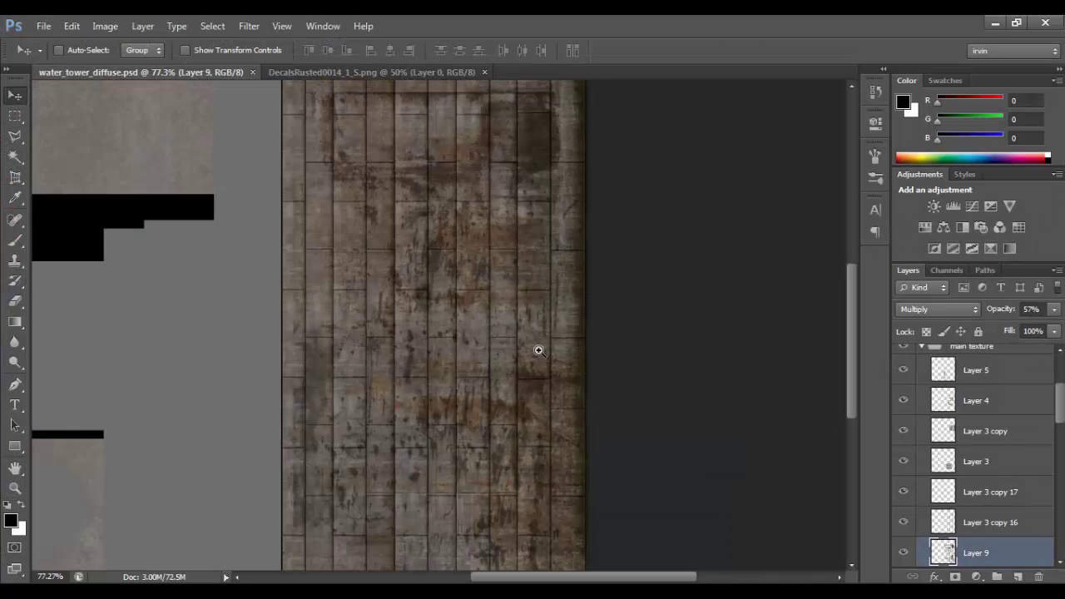
Rotate Layer 9 by 90°, stretch it up to the top edge over the planks, and save.
key(ctrl+t)
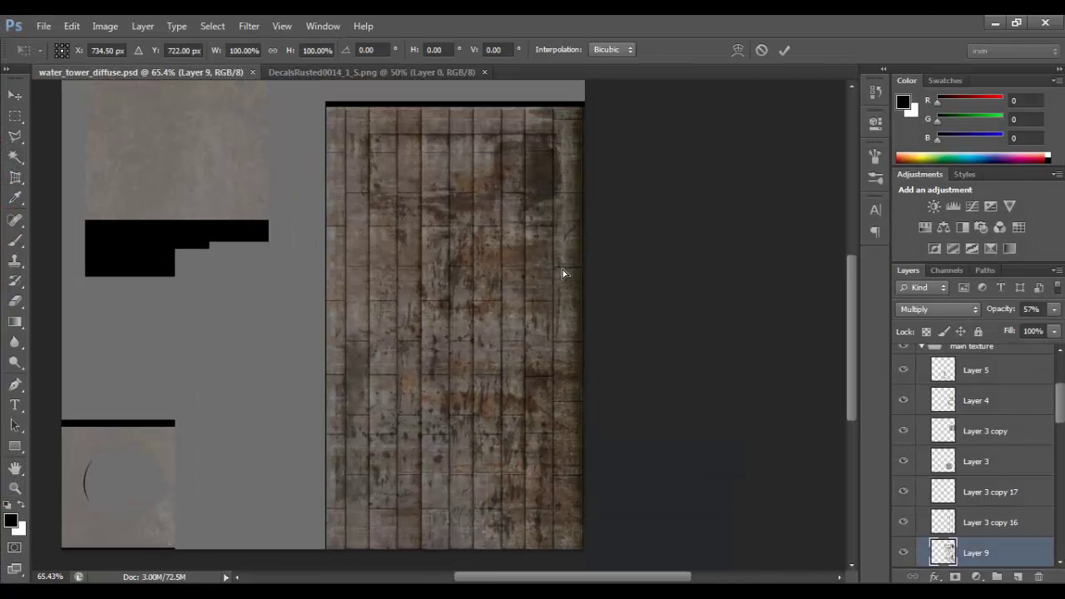
drag(581, 352, 541, 520)
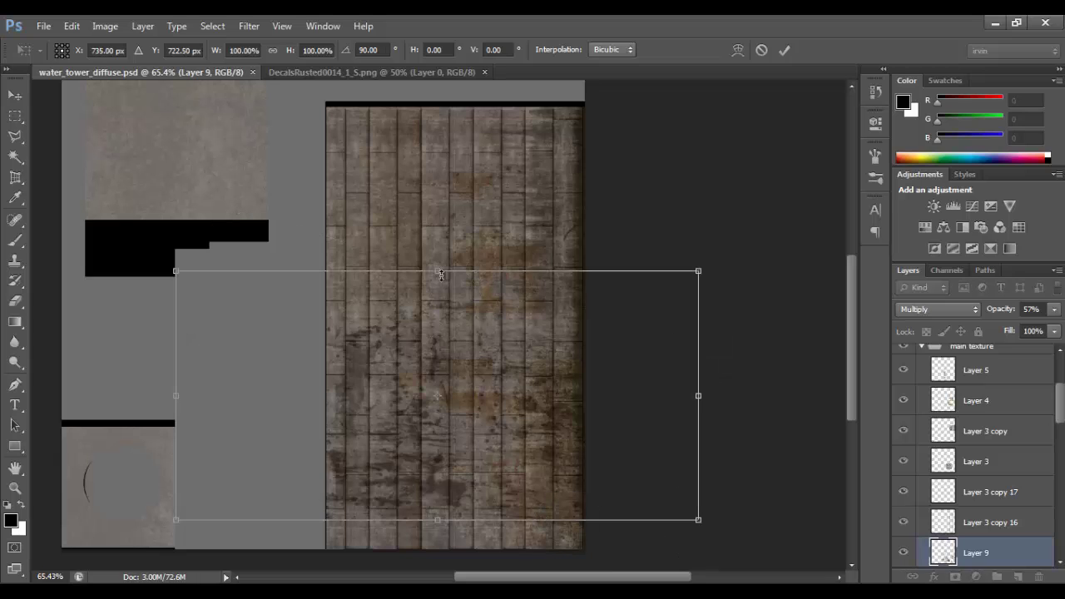
drag(441, 273, 446, 105)
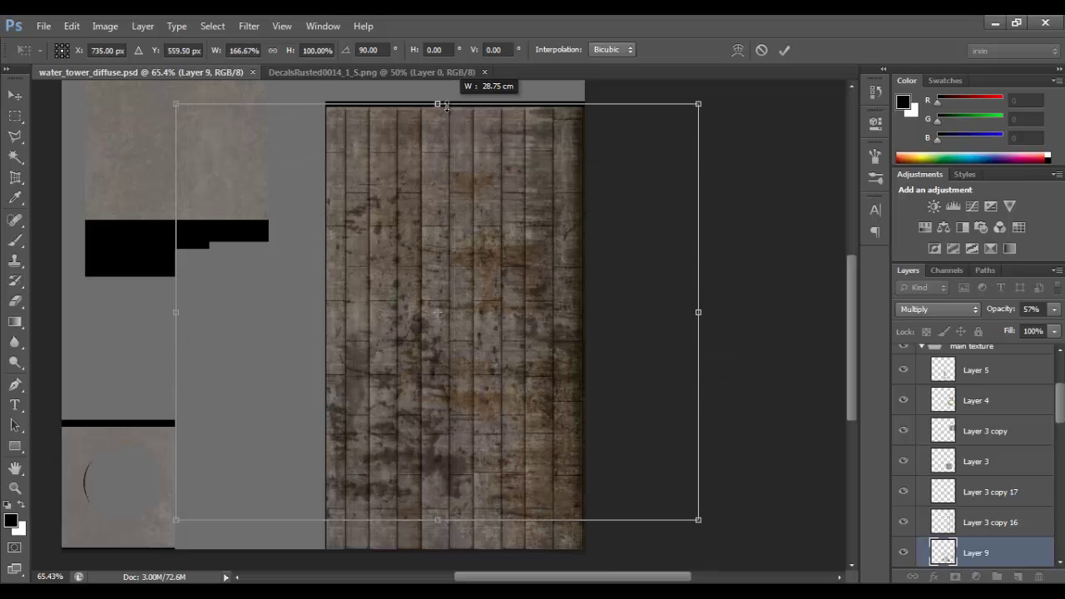
drag(446, 105, 446, 84)
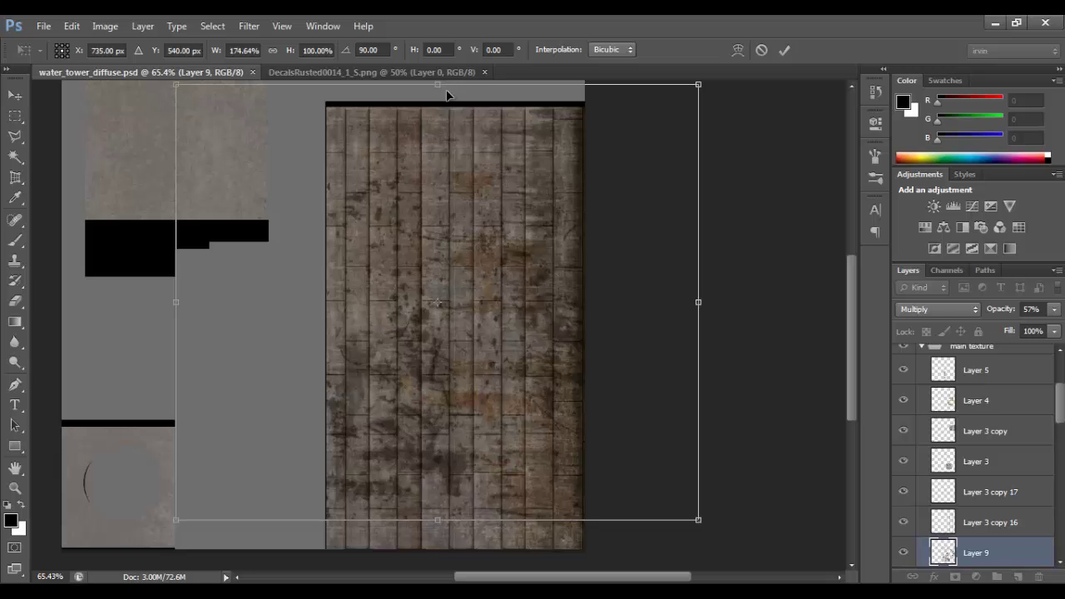
key(Return)
key(ctrl+s)
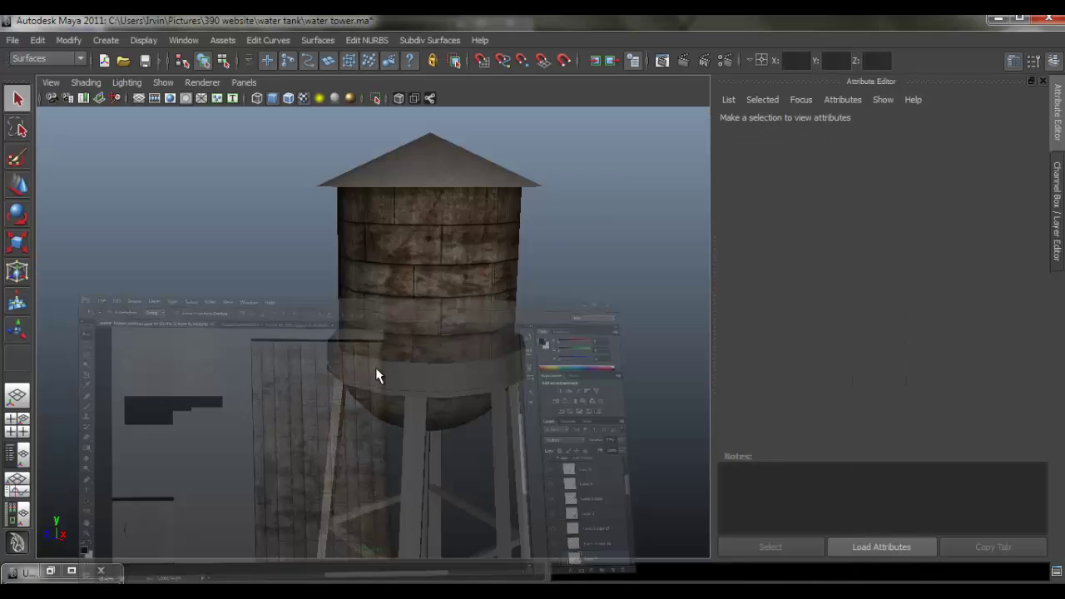
Reload the tower's file texture, view the stretched rust from a low angle, then return to Photoshop.
click(418, 276)
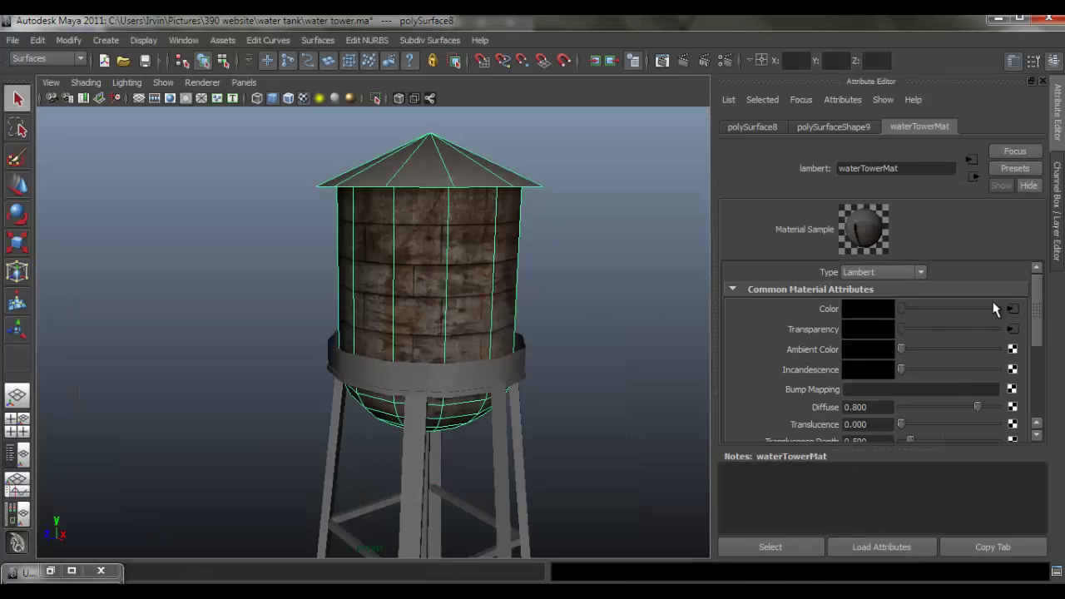
click(1013, 309)
click(540, 335)
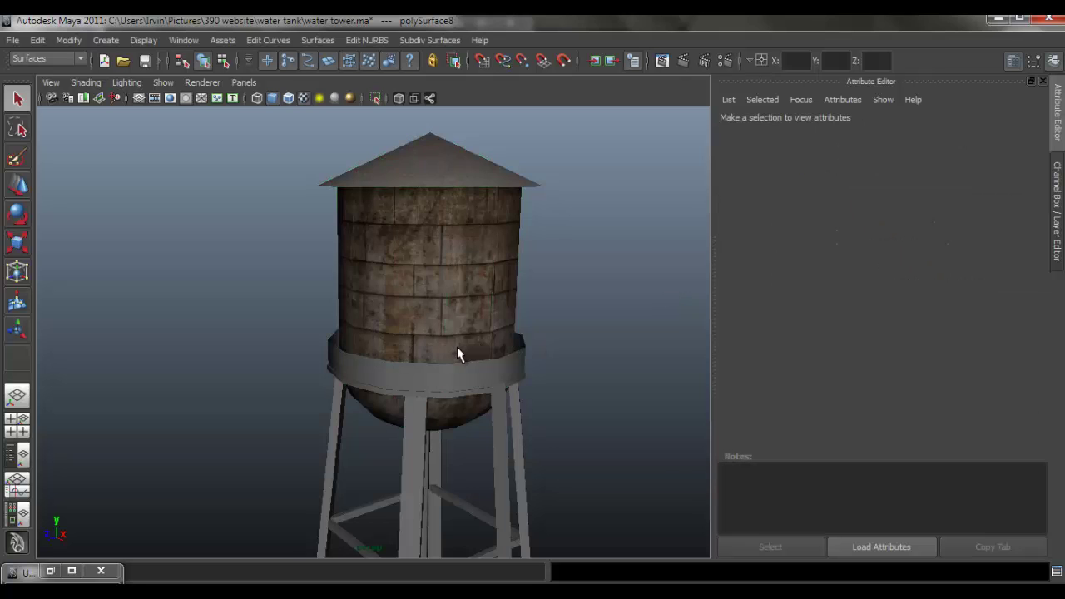
mouse_move(457, 348)
mouse_down()
mouse_move(467, 295)
mouse_move(535, 357)
mouse_move(409, 328)
mouse_move(452, 288)
mouse_move(571, 305)
mouse_move(438, 324)
mouse_up()
key(alt+Tab)
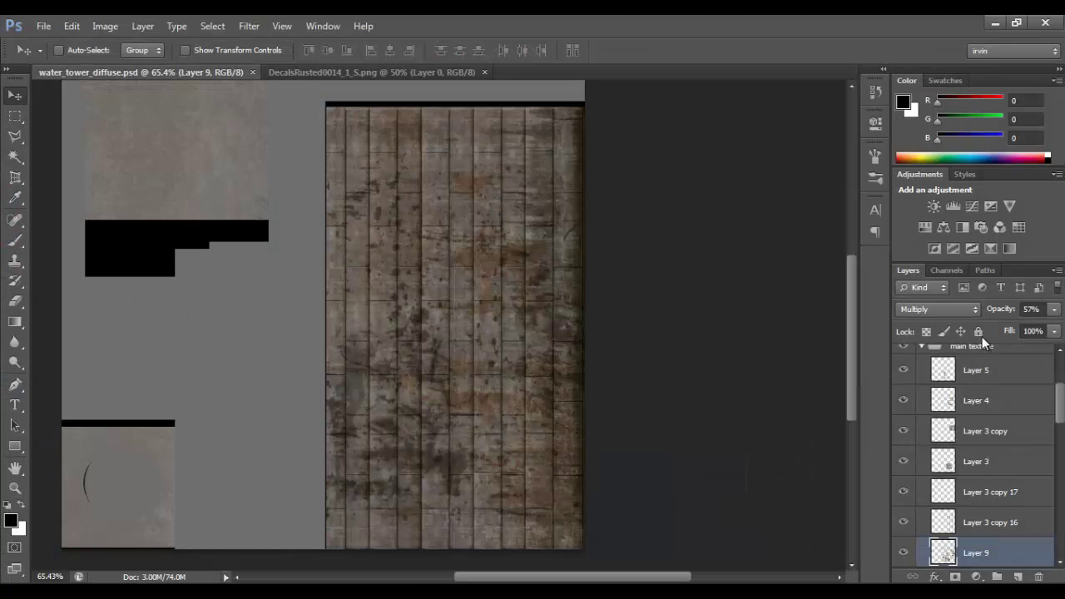
Try Darken and Linear Burn, then settle on Linear Dodge (Add) at 33% opacity for Layer 9.
click(968, 312)
click(909, 60)
key(shift+plus)
key(shift+plus)
key(shift+plus)
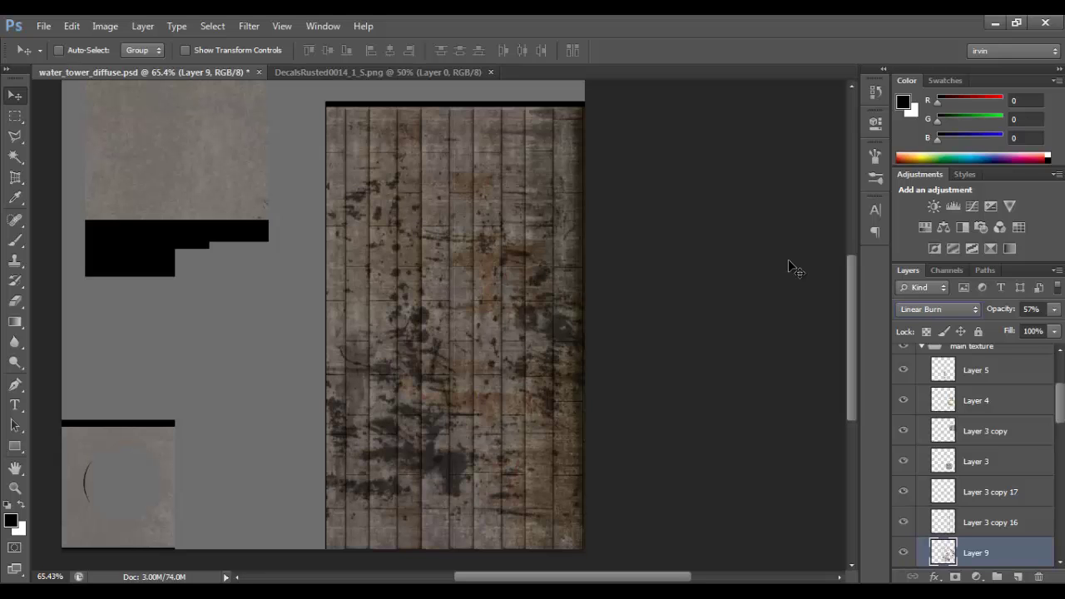
key(shift+plus)
key(shift+plus)
key(shift+plus)
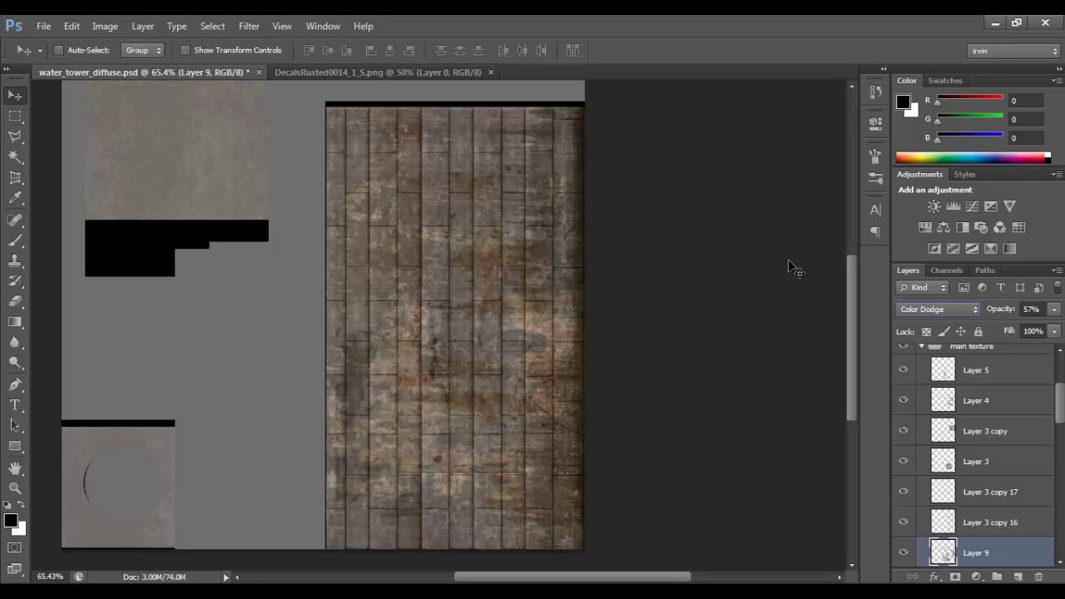
key(shift+plus)
key(shift+plus)
key(shift+minus)
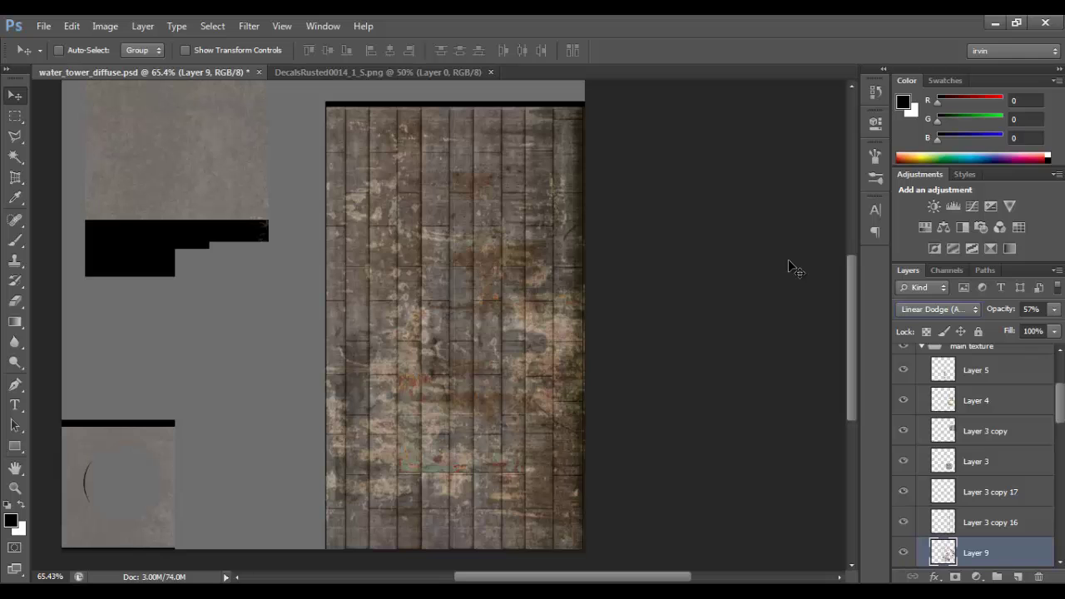
drag(1007, 330, 1007, 330)
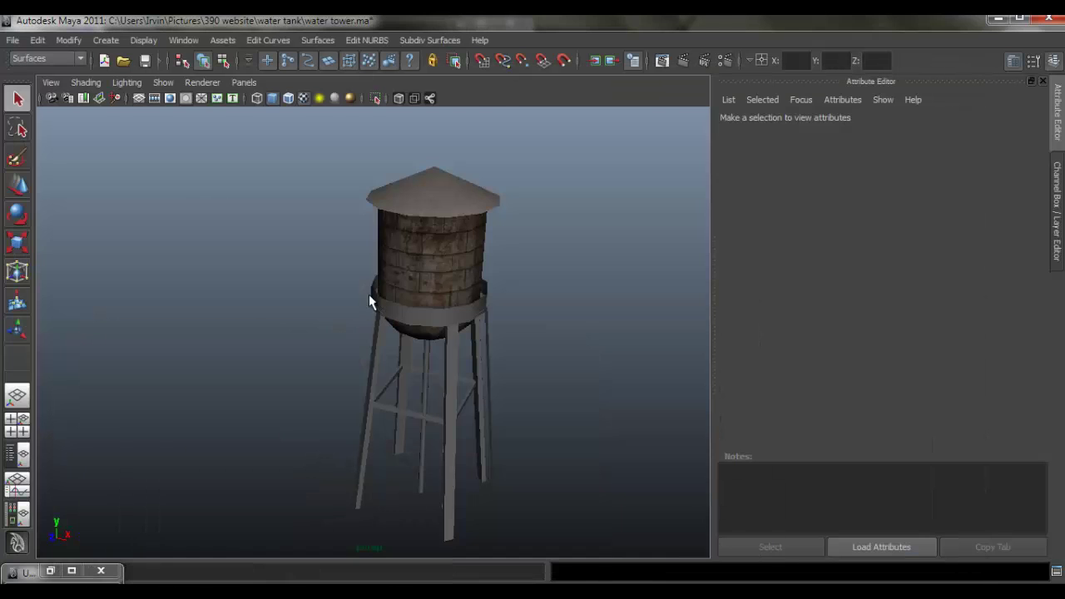
Reload psdFileTex1 and orbit close around the tank, band, legs and braces.
click(373, 295)
click(1013, 309)
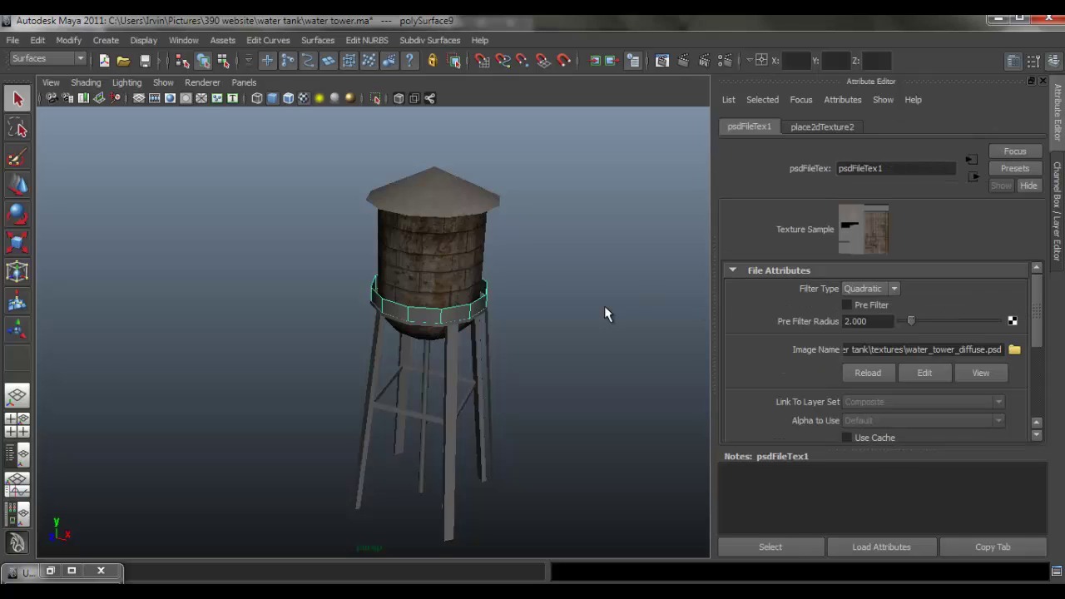
click(559, 310)
mouse_move(422, 309)
mouse_down()
mouse_move(675, 294)
mouse_move(545, 293)
mouse_move(376, 316)
mouse_up()
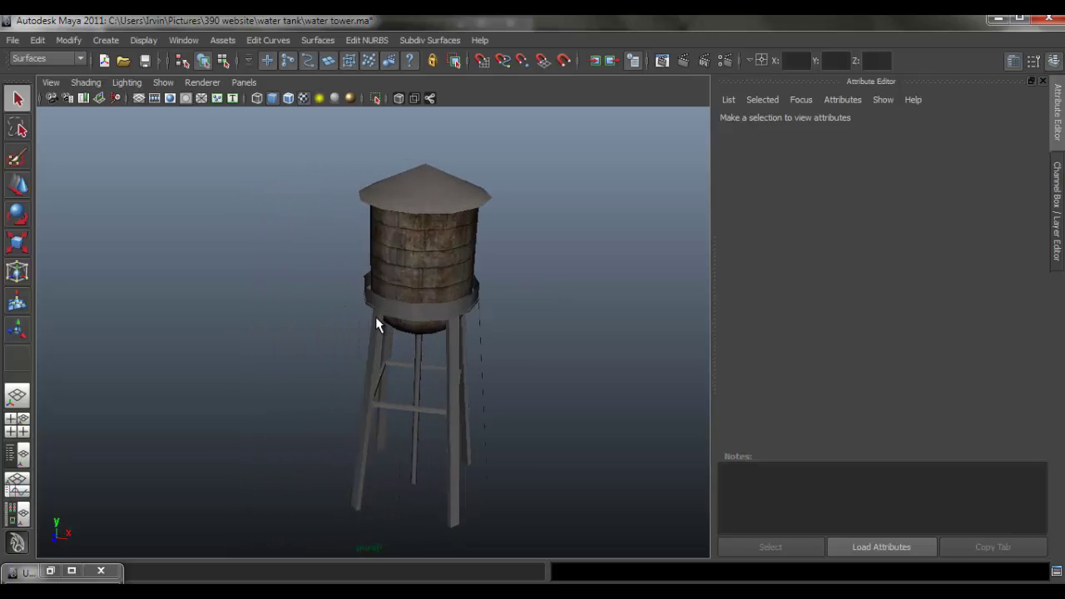
scroll(381, 280, up, 5)
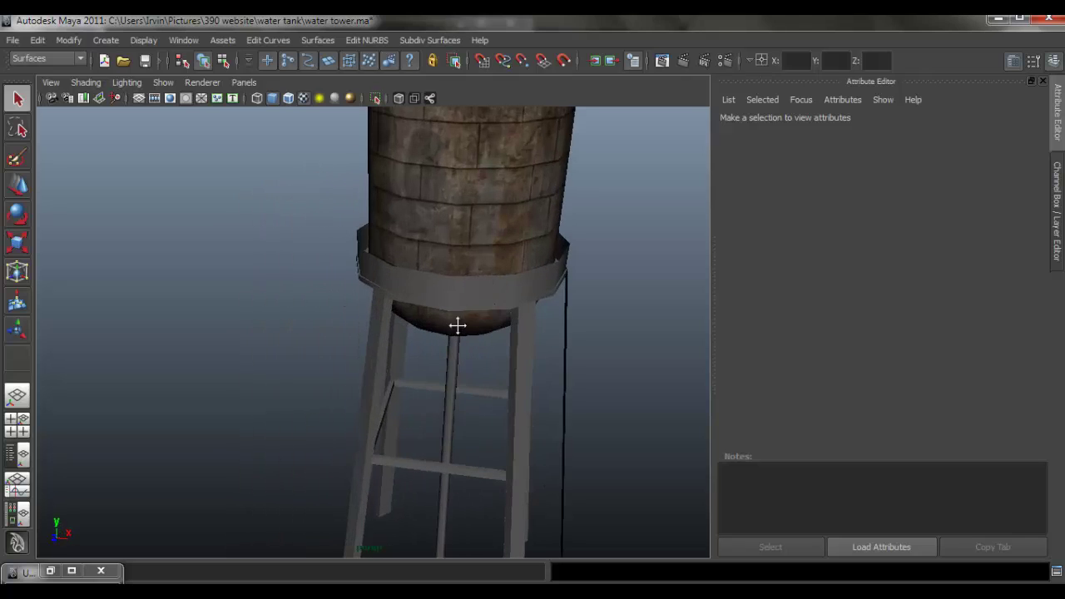
mouse_move(457, 324)
mouse_down()
mouse_move(519, 328)
mouse_move(452, 271)
mouse_move(396, 250)
mouse_move(466, 235)
mouse_move(341, 316)
mouse_move(491, 350)
mouse_move(630, 330)
mouse_up()
scroll(444, 297, down, 5)
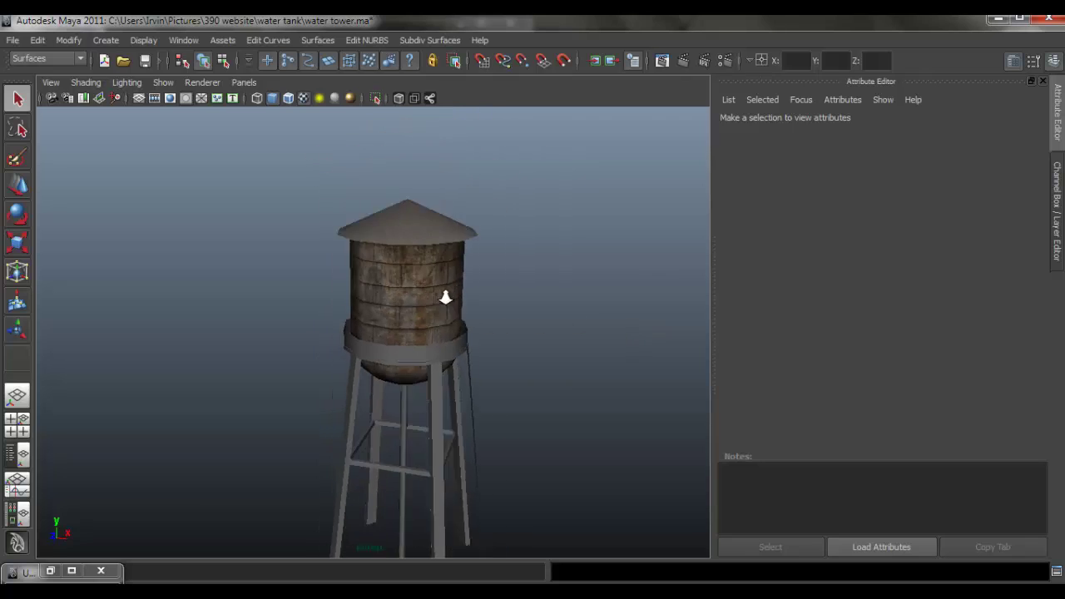
mouse_move(478, 340)
mouse_down()
mouse_move(492, 328)
mouse_move(478, 305)
mouse_move(516, 297)
mouse_move(609, 311)
mouse_move(333, 322)
mouse_move(409, 352)
mouse_move(442, 314)
mouse_move(389, 314)
mouse_move(381, 374)
mouse_move(380, 324)
mouse_move(508, 324)
mouse_move(399, 240)
mouse_move(581, 308)
mouse_move(491, 264)
mouse_up()
Check the tank's material, then reframe to a lower frontal view of the whole tower.
click(491, 264)
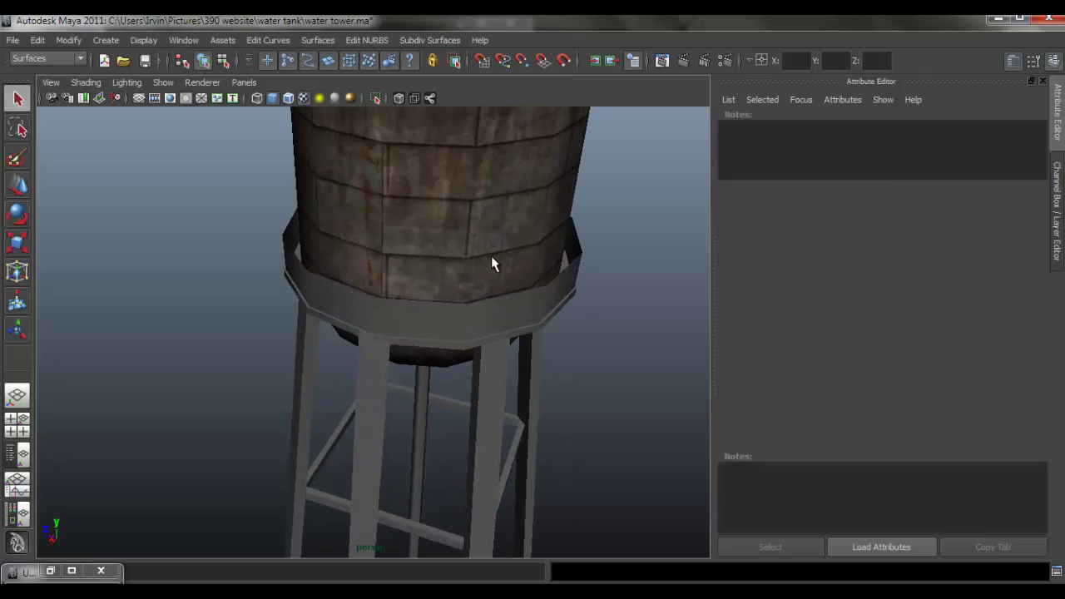
click(548, 376)
mouse_move(548, 375)
mouse_down()
mouse_move(345, 311)
mouse_move(384, 330)
mouse_move(409, 305)
mouse_move(369, 272)
mouse_move(432, 284)
mouse_move(452, 311)
mouse_move(394, 307)
mouse_up()
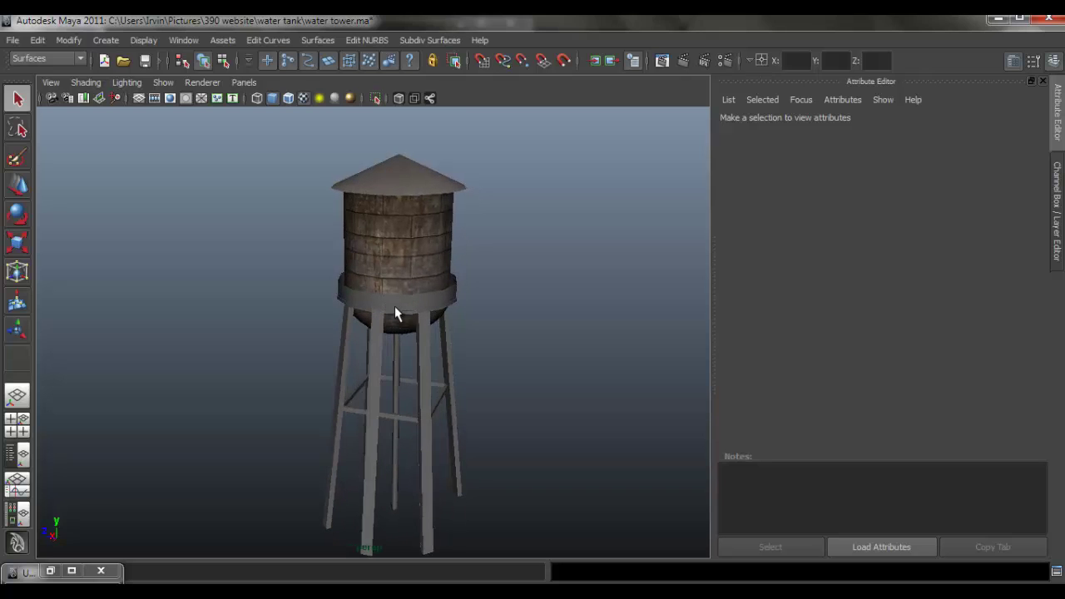
mouse_move(431, 343)
mouse_down()
mouse_move(388, 326)
mouse_move(290, 318)
mouse_move(278, 284)
mouse_up()
scroll(449, 226, up, 3)
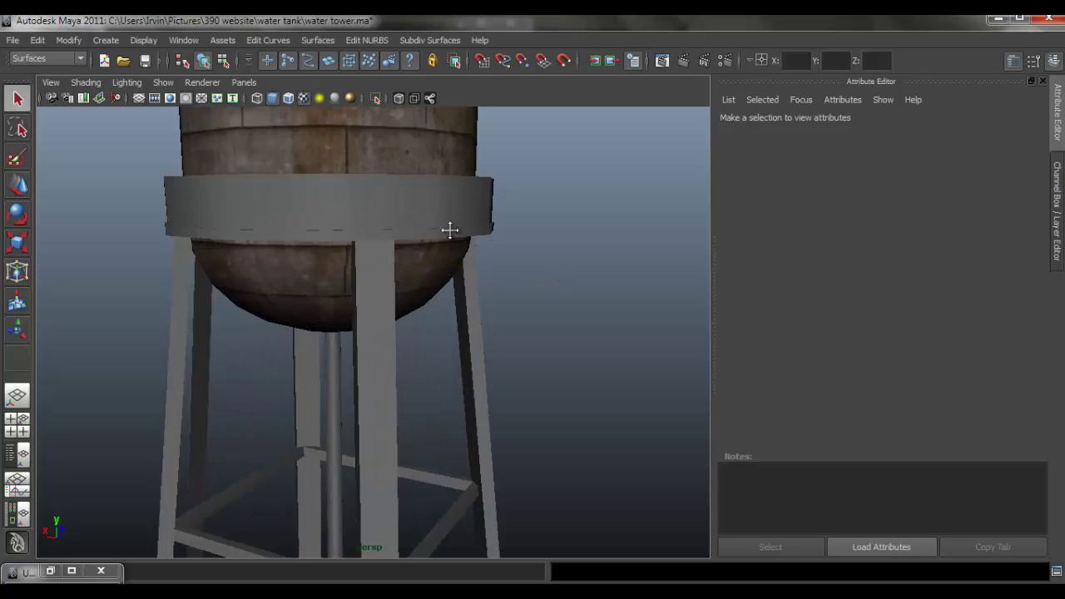
scroll(493, 347, up, 2)
scroll(519, 308, down, 5)
mouse_move(422, 286)
mouse_down()
mouse_move(302, 294)
mouse_move(424, 297)
mouse_up()
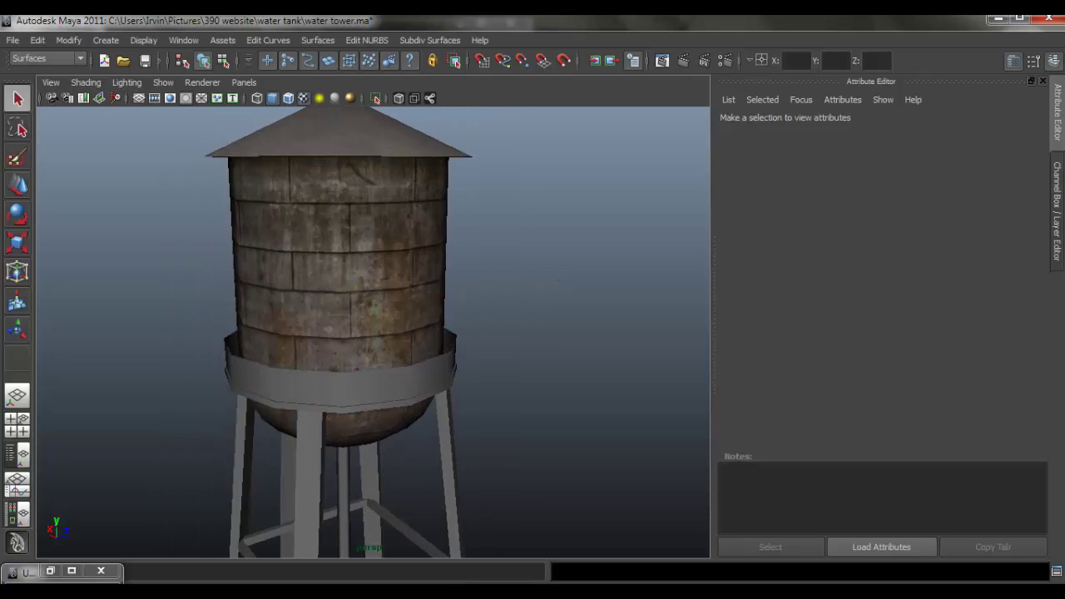
Compare against the rusty tower reference photo, view the tank from below, then return to Photoshop.
key(alt+Tab)
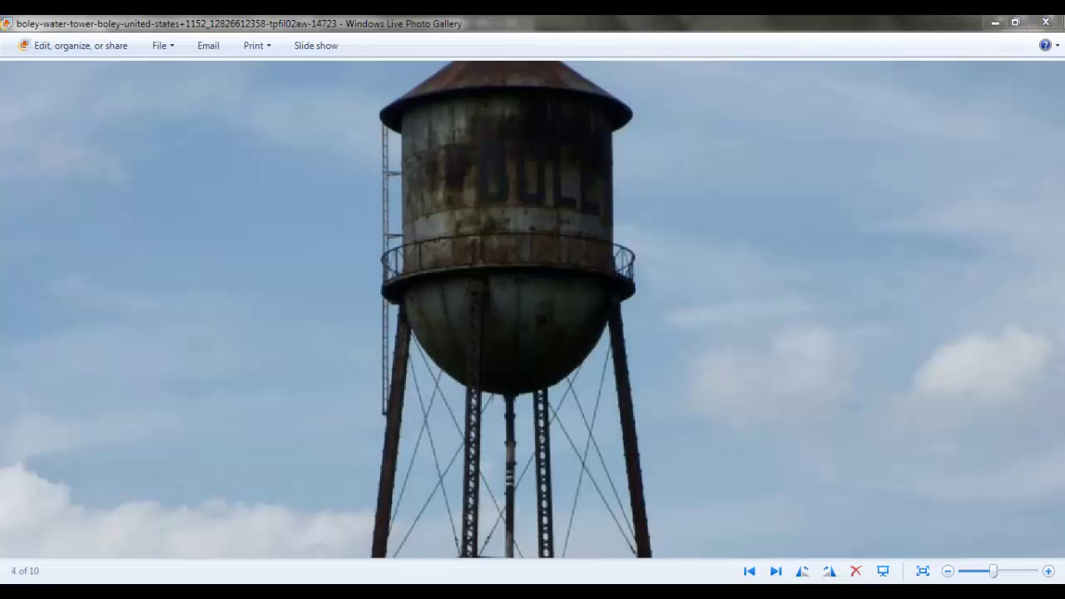
key(alt+Tab)
mouse_move(430, 443)
mouse_down()
mouse_move(392, 340)
mouse_move(369, 381)
mouse_up()
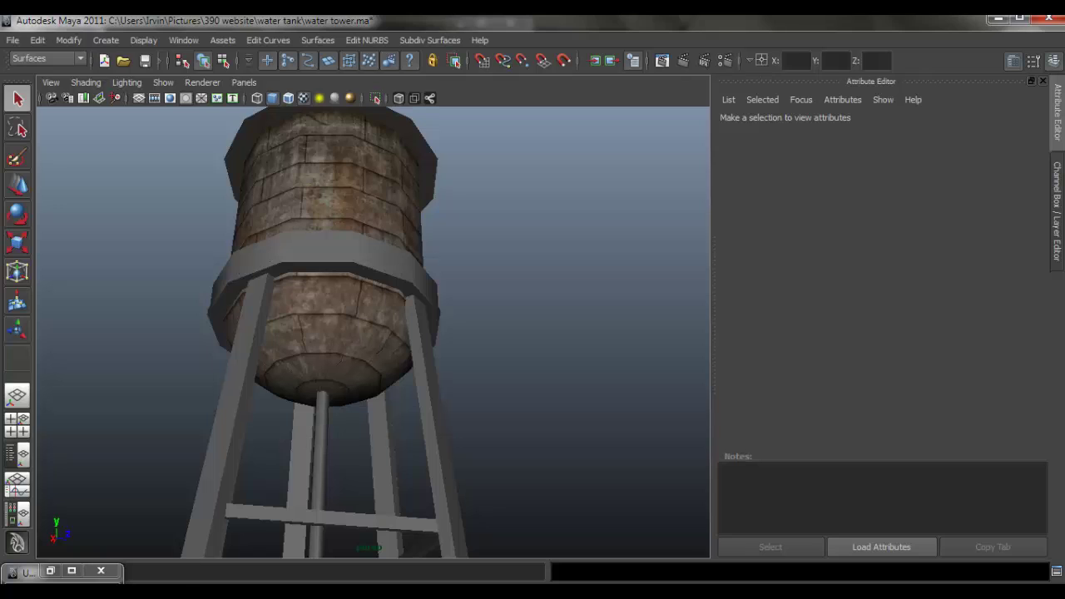
key(alt+Tab)
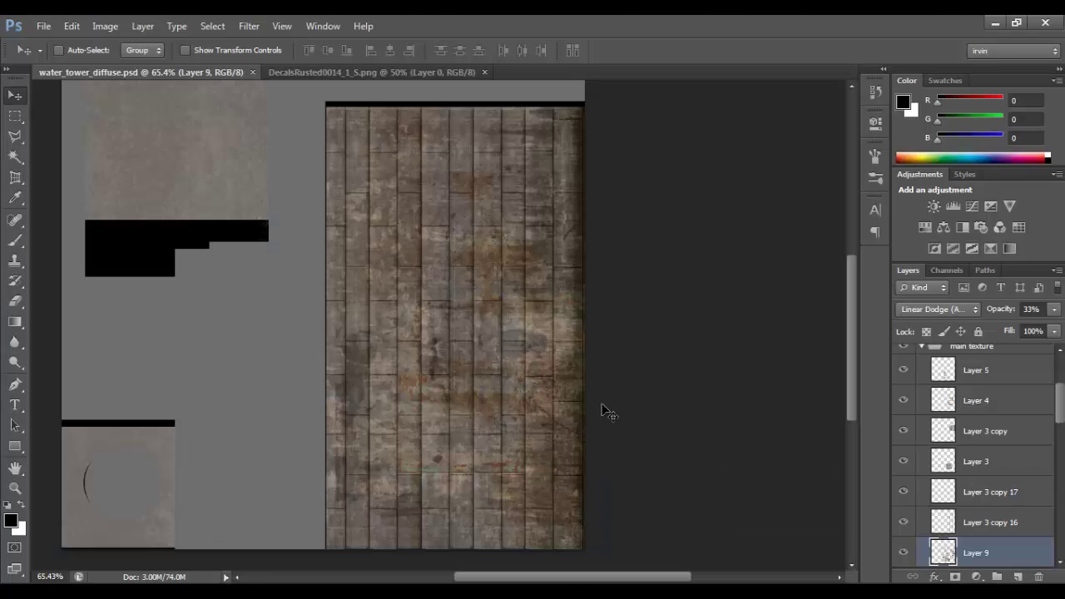
Duplicate the rust overlay 17.96 cm to the left as Layer 9 copy, blended Multiply.
drag(568, 423, 259, 397)
alt+click(562, 384)
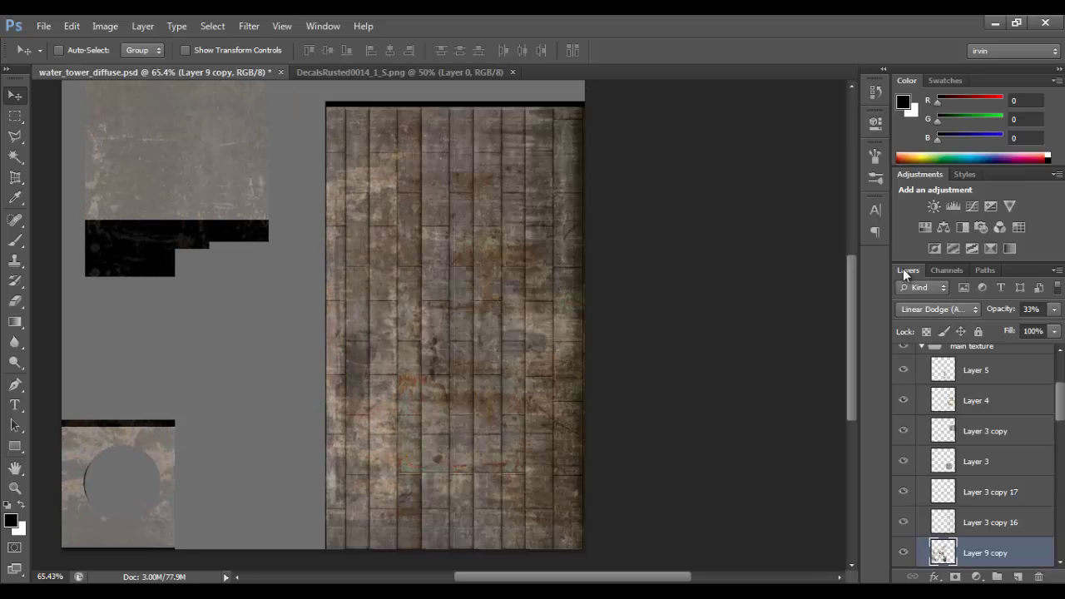
click(936, 309)
click(914, 73)
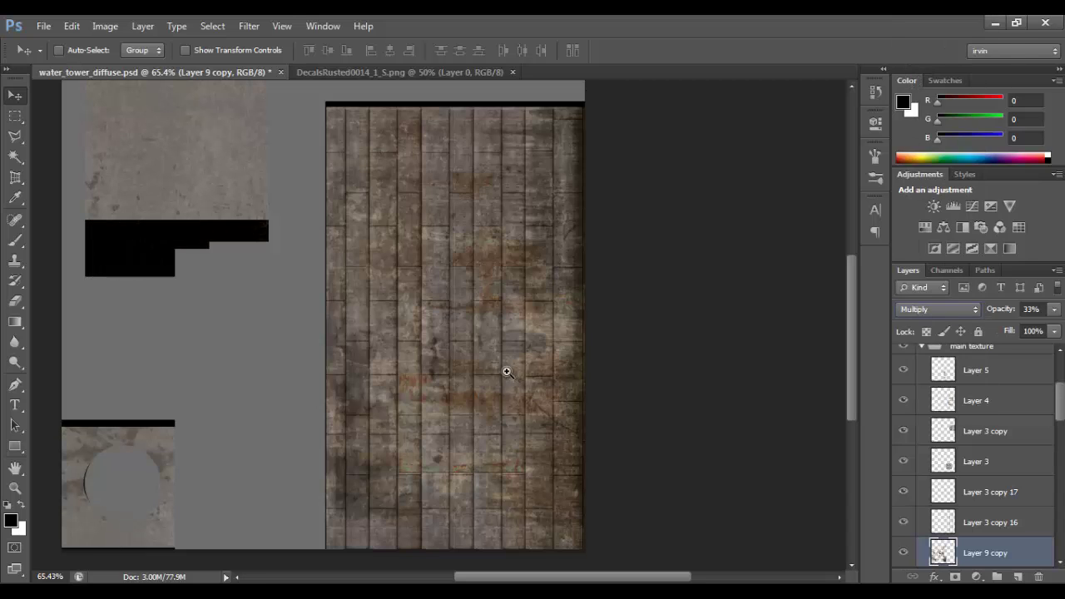
Set Layer 9 copy to 50% opacity, save the texture, and select the tank in Maya.
mouse_move(507, 372)
mouse_down()
mouse_move(475, 361)
mouse_move(491, 372)
mouse_up()
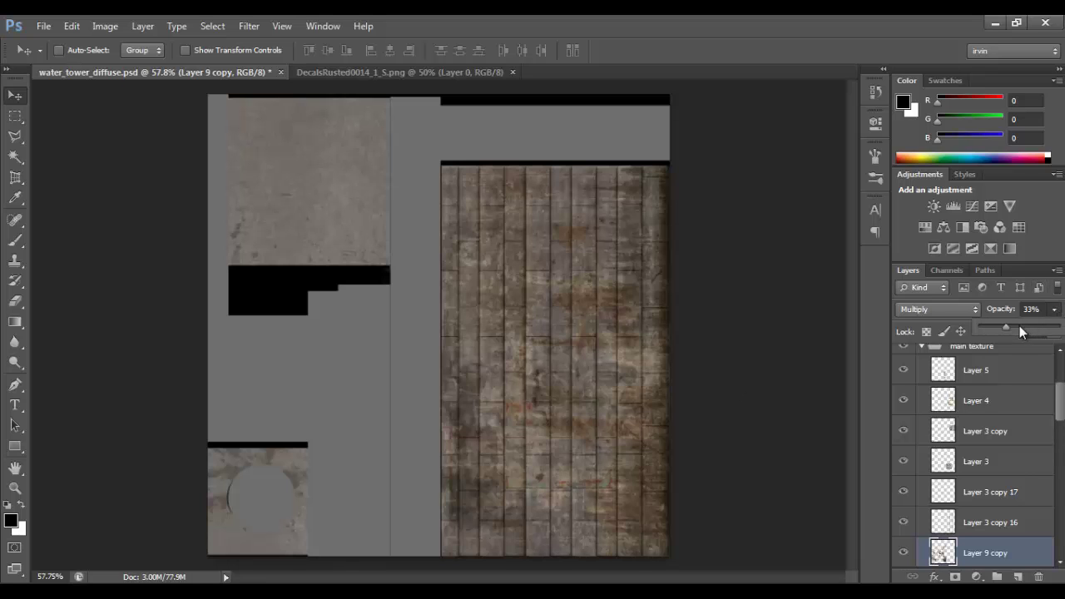
drag(1021, 330, 1022, 327)
key(ctrl+s)
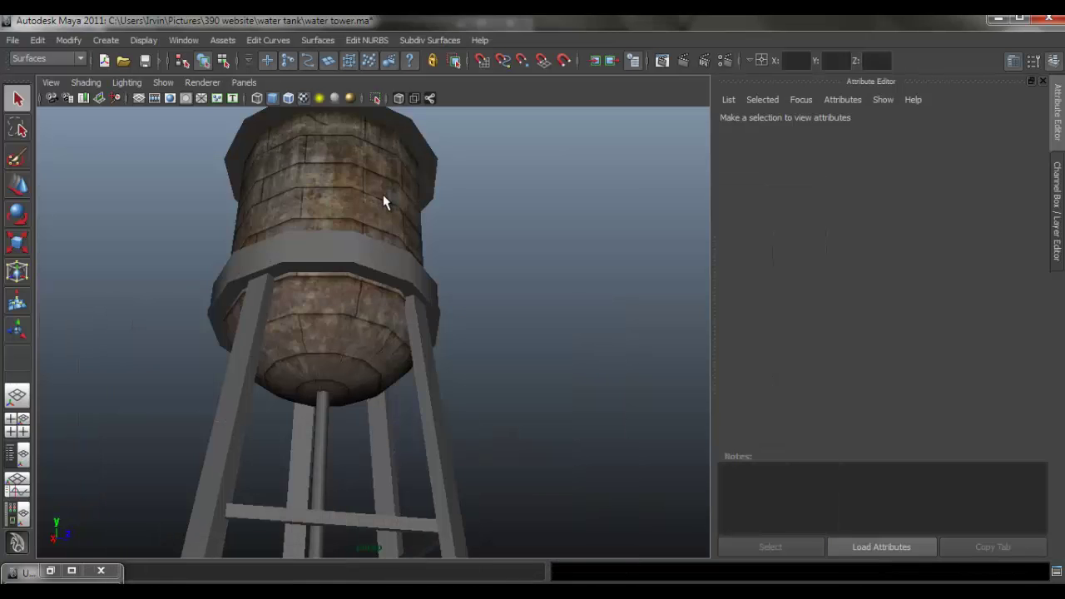
click(383, 195)
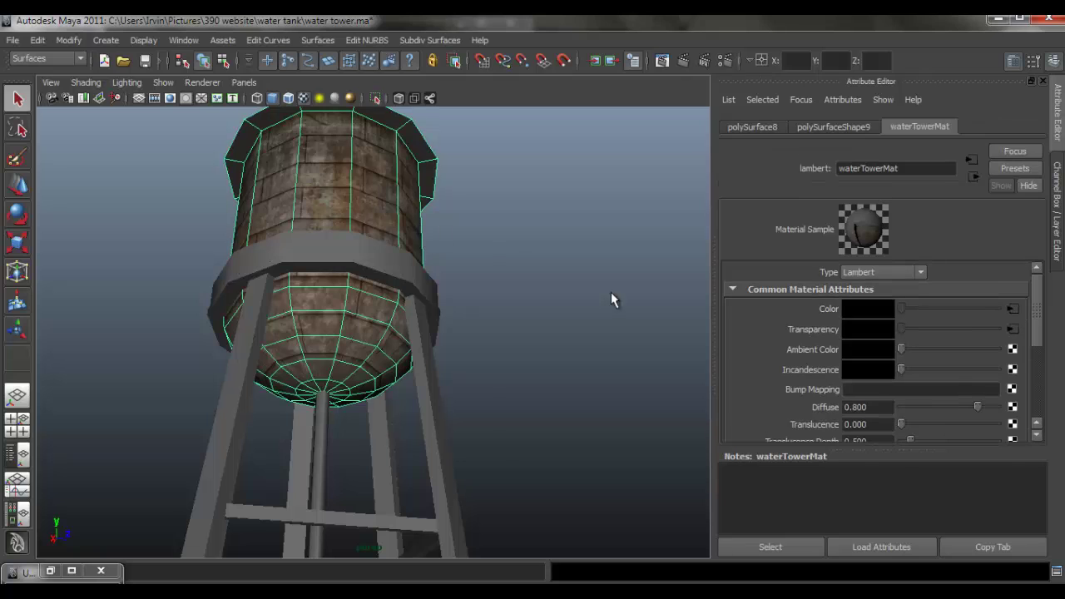
Load the tank's psdFileTex1 node and orbit the tower to inspect the darker rust.
click(1014, 308)
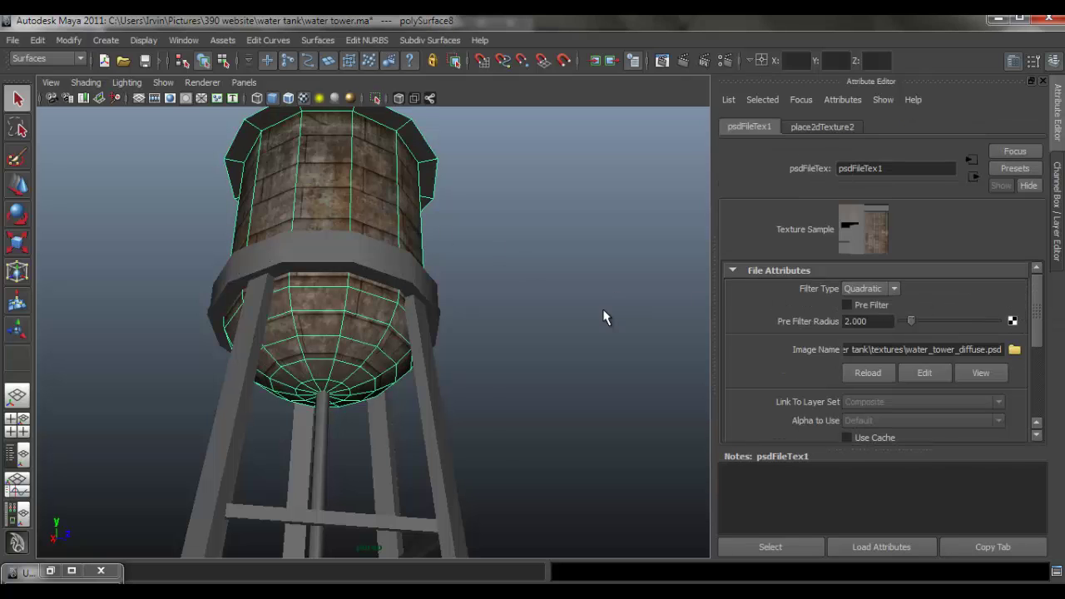
click(533, 315)
mouse_move(552, 319)
mouse_down()
mouse_move(497, 331)
mouse_move(488, 345)
mouse_move(495, 348)
mouse_move(502, 305)
mouse_move(540, 428)
mouse_move(516, 278)
mouse_move(532, 297)
mouse_move(607, 321)
mouse_move(466, 257)
mouse_move(516, 325)
mouse_move(471, 291)
mouse_move(431, 291)
mouse_move(411, 214)
mouse_move(252, 272)
mouse_move(238, 302)
mouse_move(419, 319)
mouse_move(381, 292)
mouse_move(373, 321)
mouse_up()
key(alt+Tab)
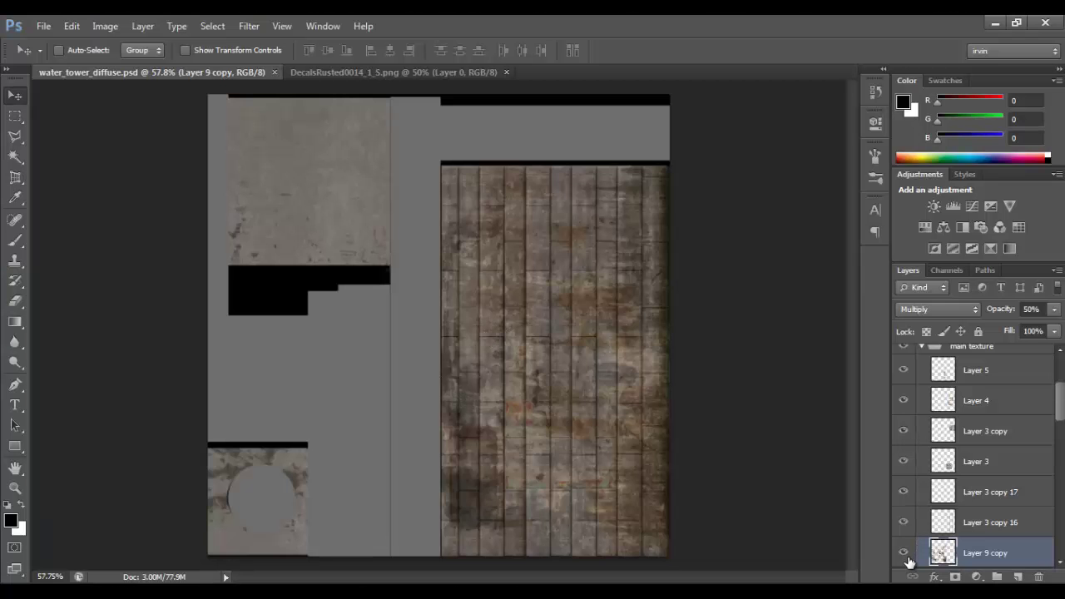
Show Layer 9 copy, lightly erase rust patches, save, and select the tank in Maya.
click(904, 554)
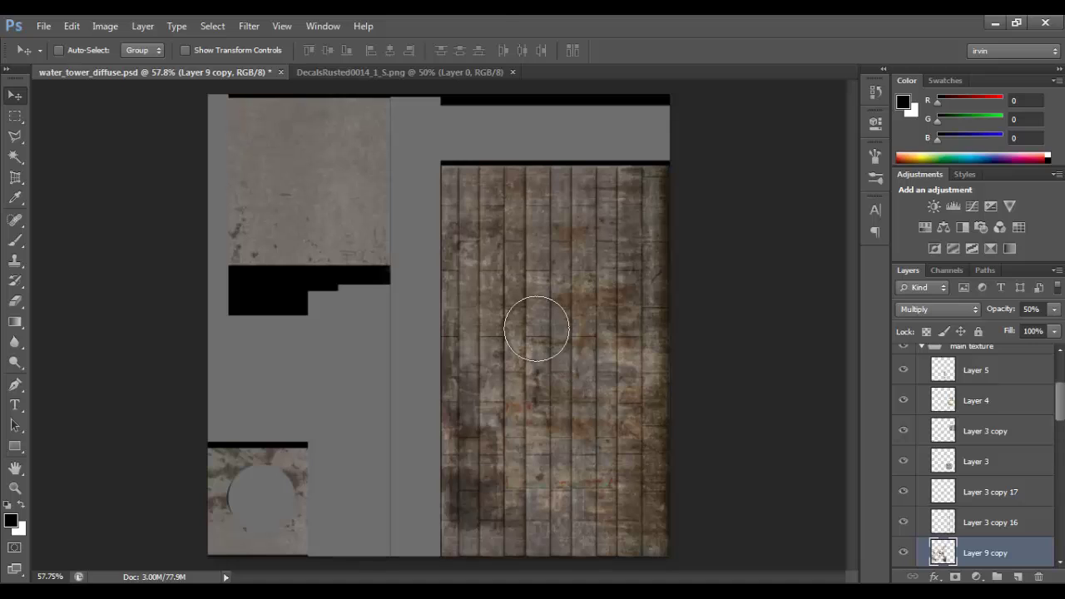
key(e)
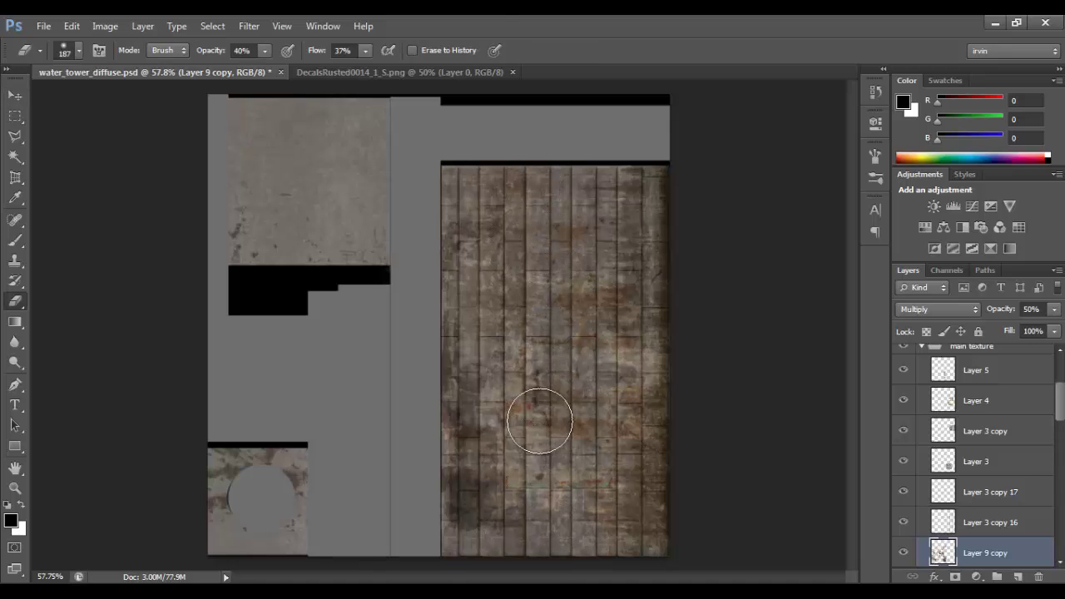
key(ctrl+s)
key(ctrl+plus)
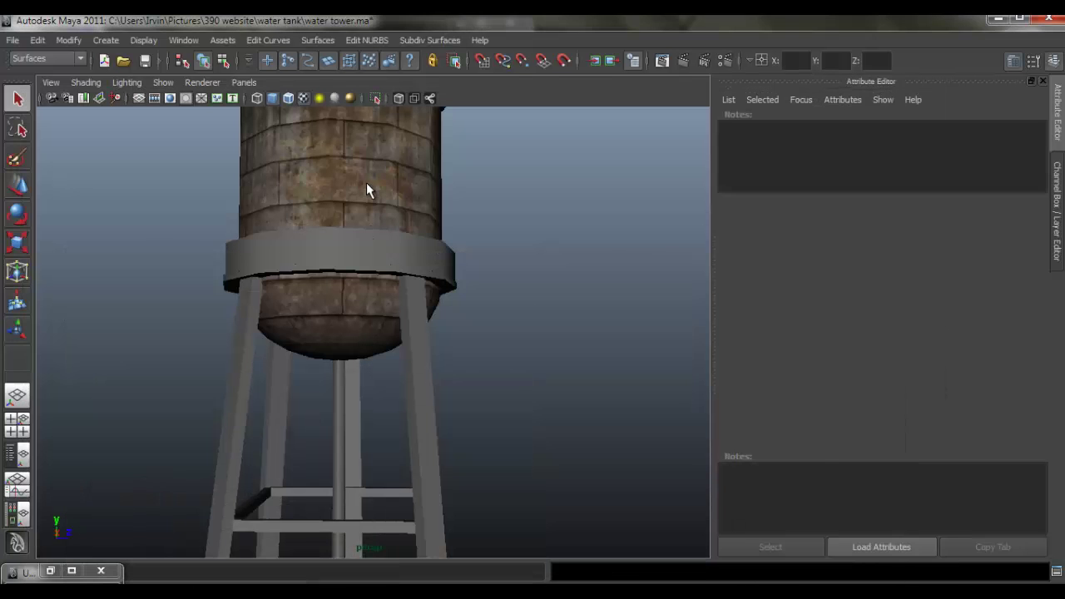
click(366, 182)
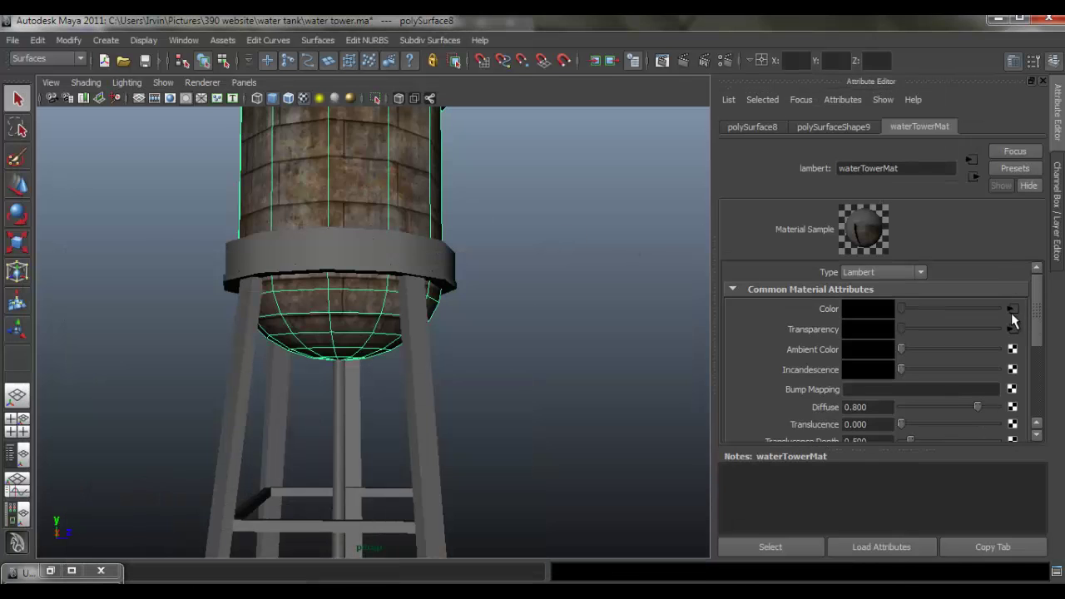
Load the tank's psdFileTex1 node and orbit and zoom to review rust across the tower.
click(1012, 313)
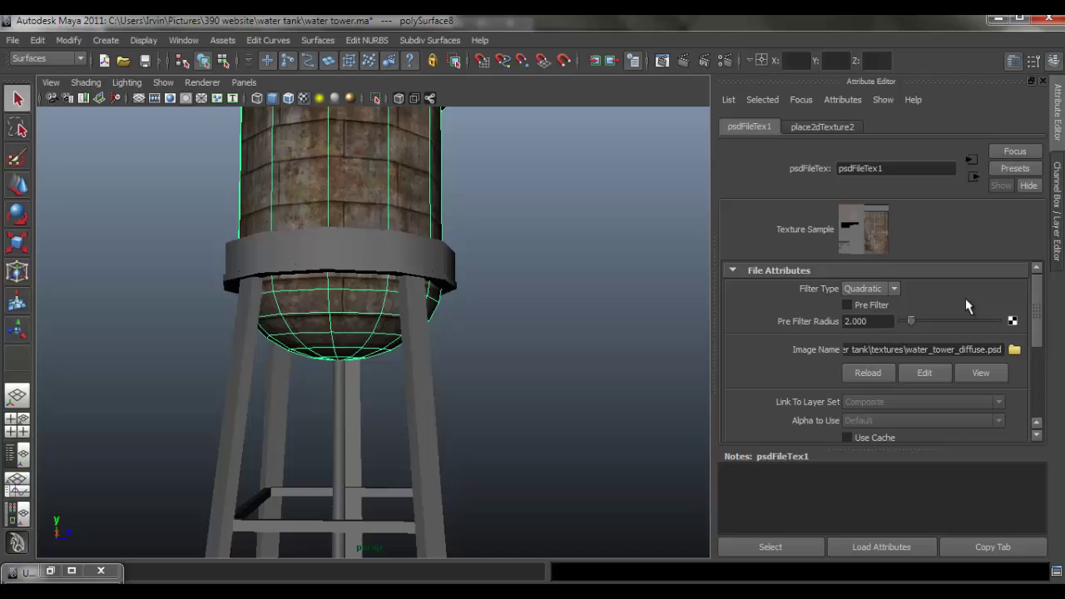
click(532, 270)
mouse_move(456, 287)
mouse_down()
mouse_move(392, 221)
mouse_move(492, 285)
mouse_move(413, 247)
mouse_move(468, 261)
mouse_move(502, 221)
mouse_move(561, 191)
mouse_move(449, 264)
mouse_move(167, 276)
mouse_move(471, 274)
mouse_up()
scroll(478, 281, up, 2)
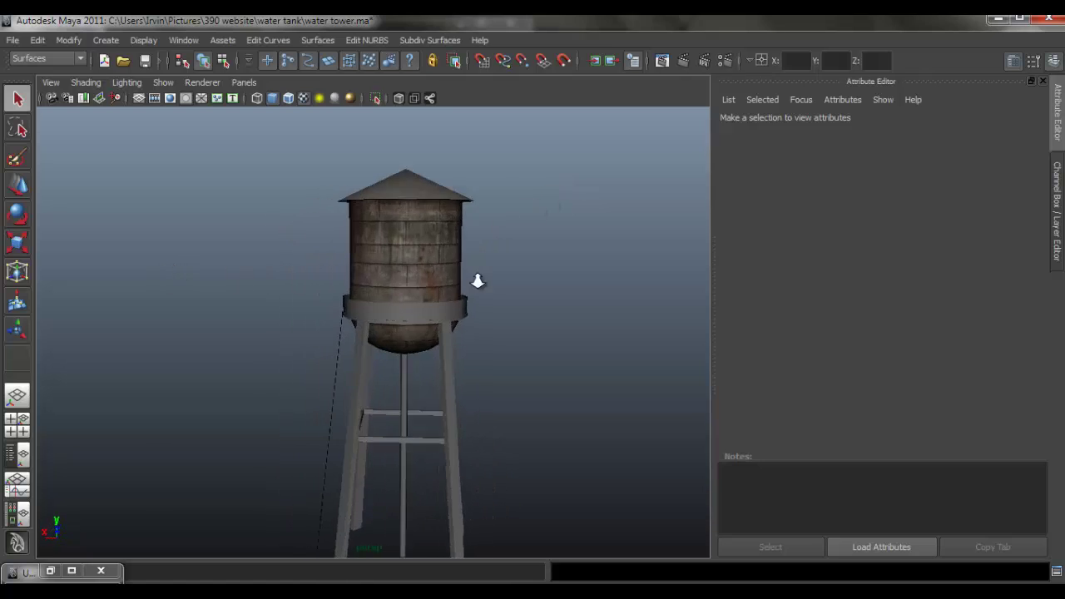
scroll(324, 288, up, 2)
scroll(324, 288, up, 2)
click(171, 577)
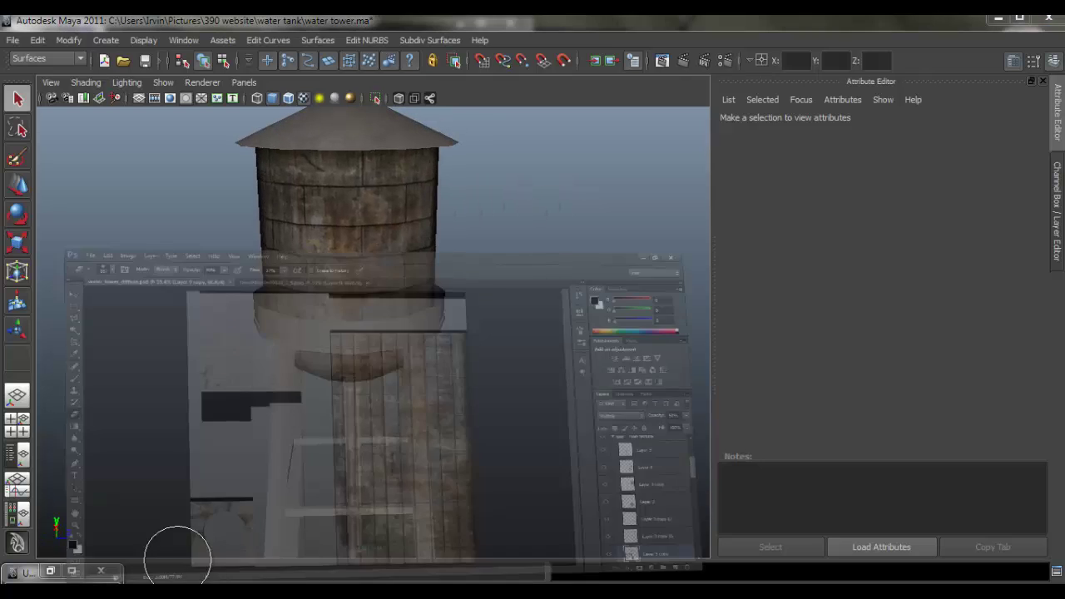